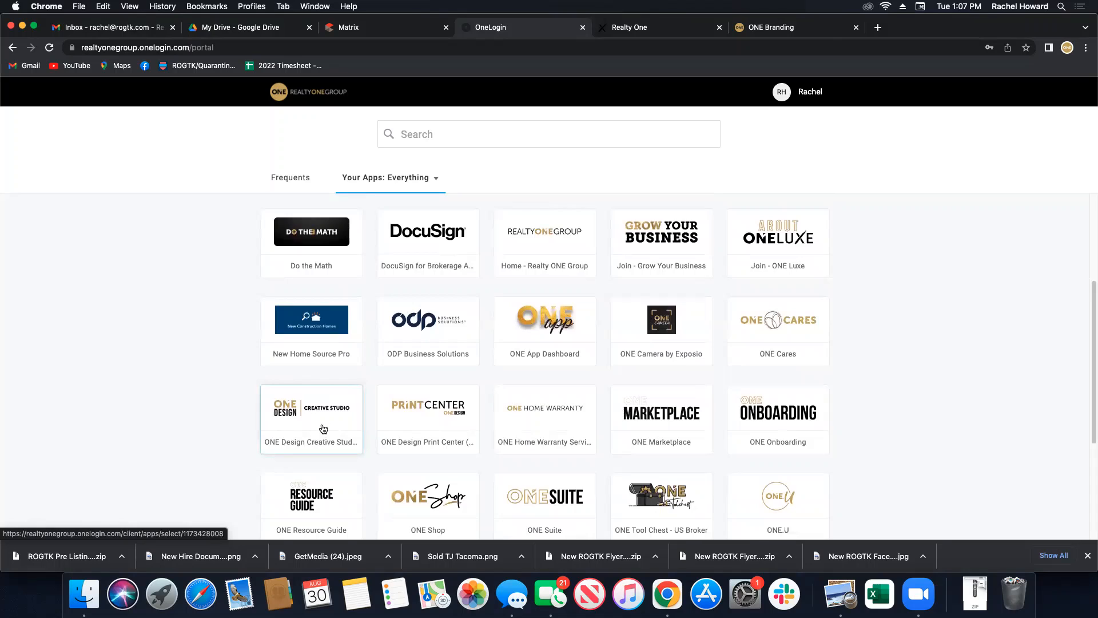
Launch ONE Design Creative Studio from its tile in the OneLogin apps grid.
left_click(323, 429)
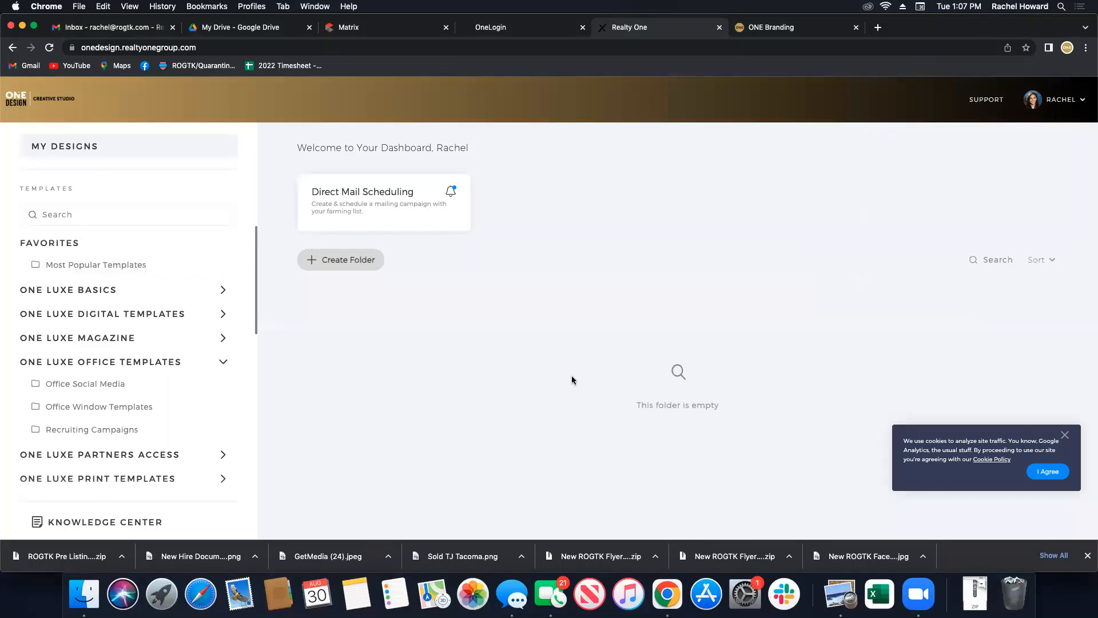
Dismiss the cookie notice and open the account name dropdown in the header.
left_click(1065, 435)
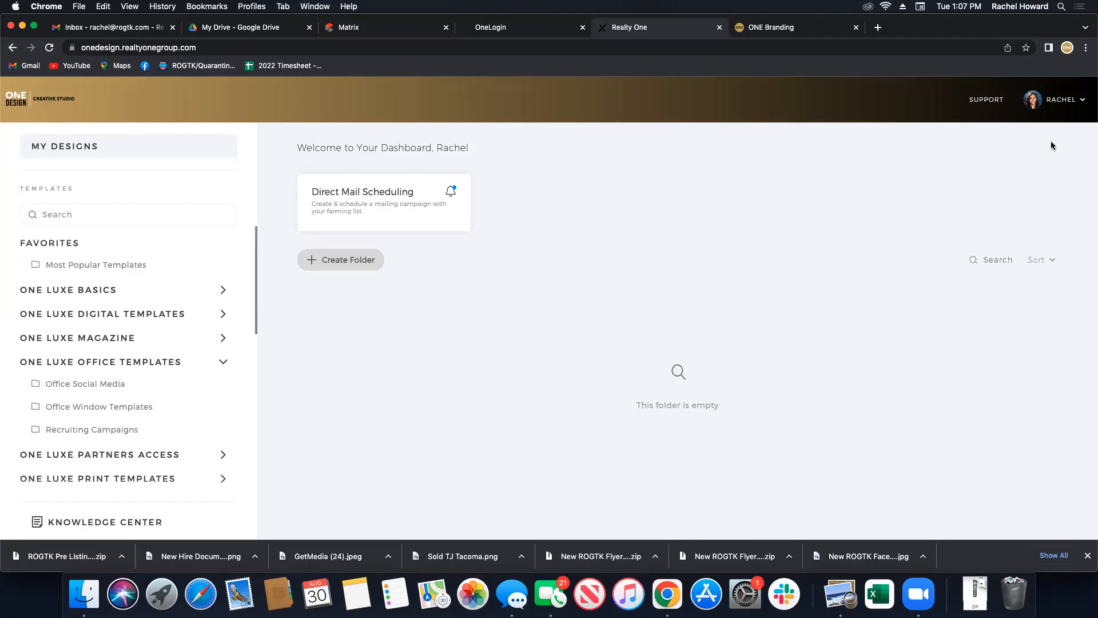
left_click(1065, 101)
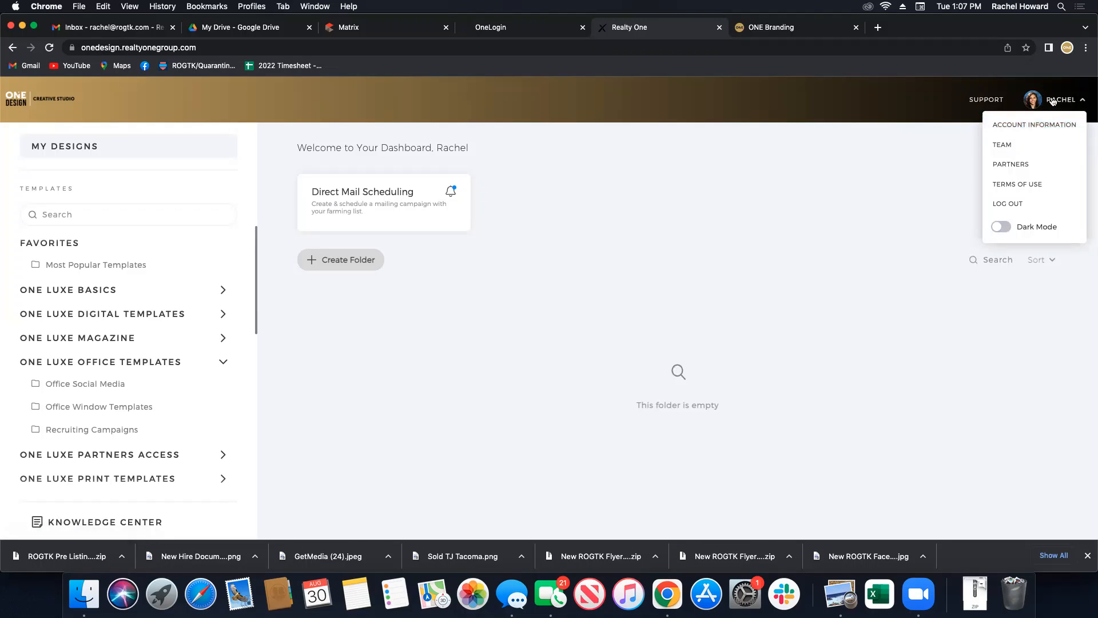
On Account Information, replace the profile title with 'Licensed Broker at ROGTK'.
left_click(1052, 100)
left_click(1053, 102)
left_click(1064, 129)
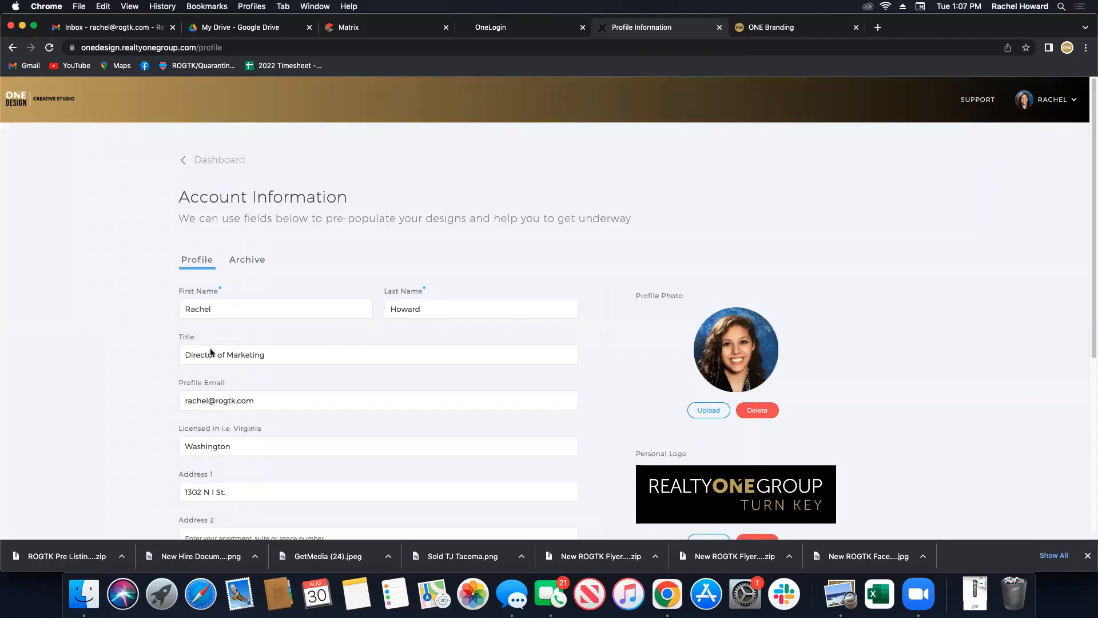
triple_click(265, 355)
type("Licensed Broker at ROGTK")
Select ROGTK in the title and place the caret in the profile email field.
double_click(257, 356)
scroll(376, 346, "down", 2)
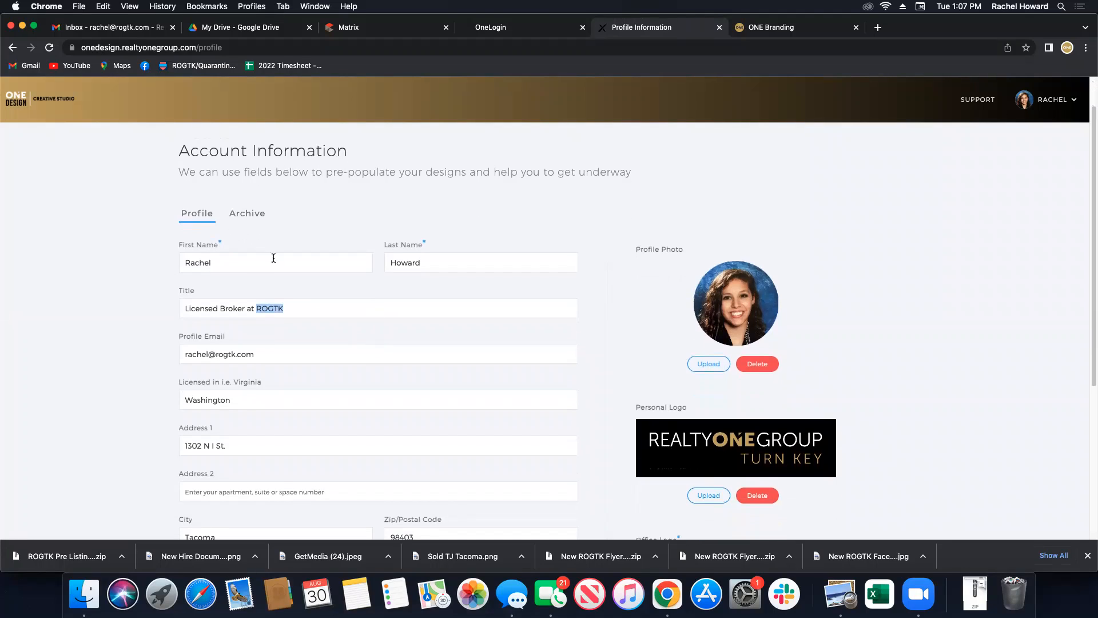
left_click(184, 355)
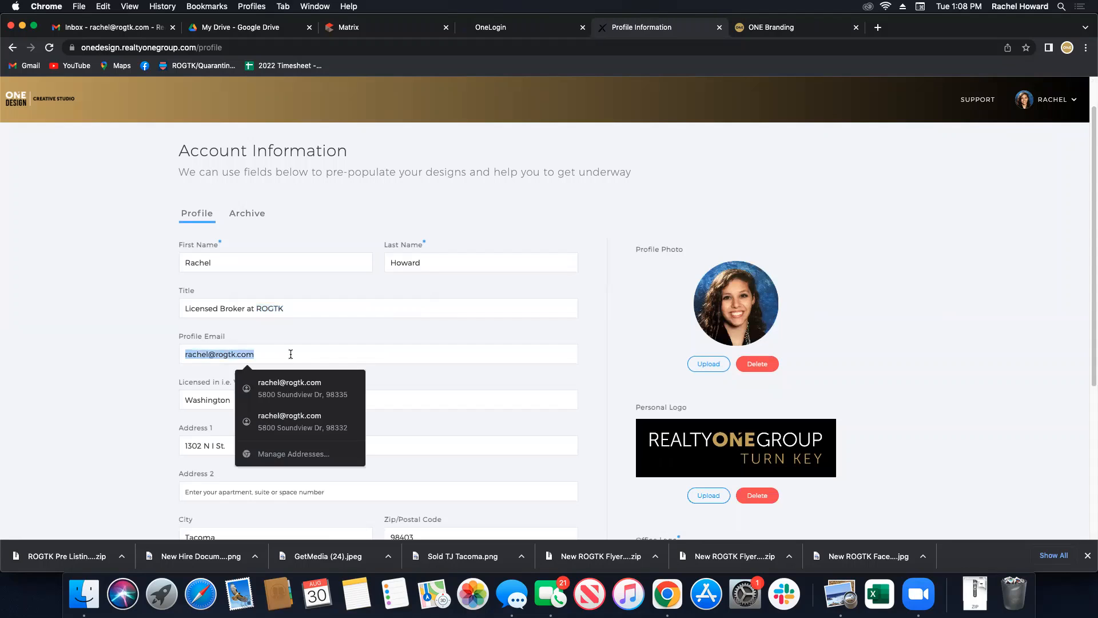
left_click(163, 412)
scroll(182, 405, "down", 1)
scroll(182, 405, "down", 2)
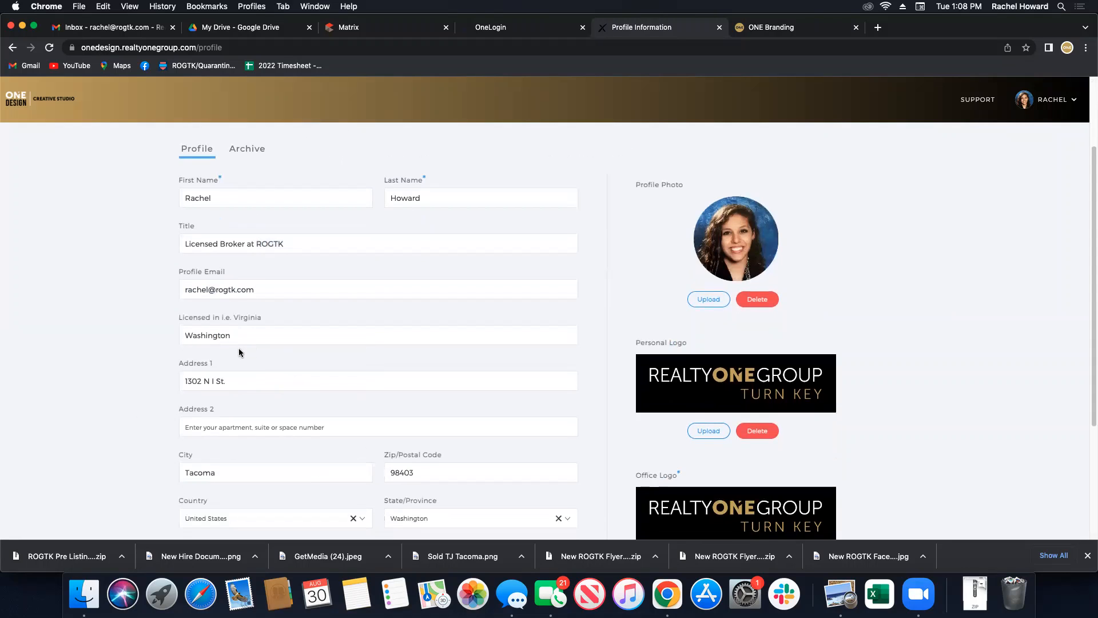
scroll(270, 475, "down", 4)
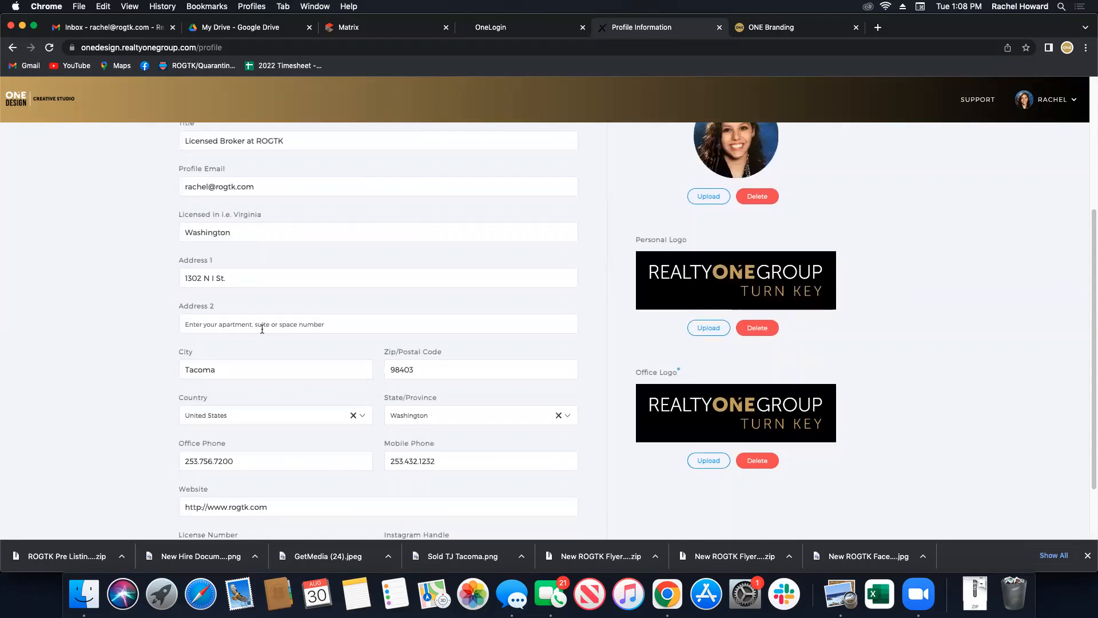
scroll(245, 433, "down", 2)
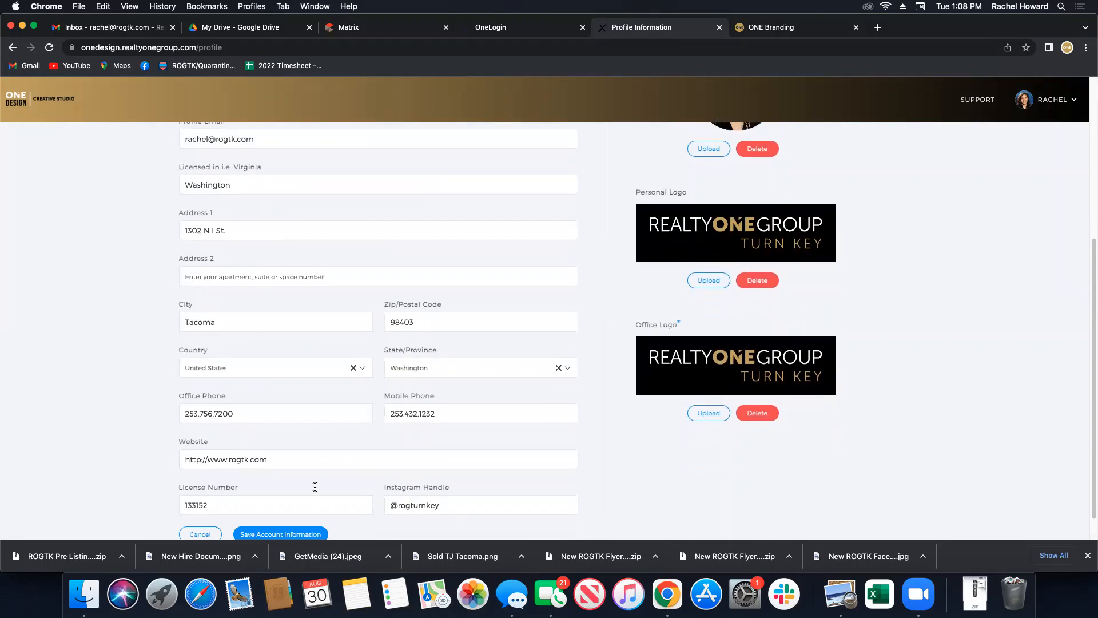
Select the license number and mobile phone values while reviewing the profile details.
double_click(243, 505)
left_click_drag(455, 413, 381, 416)
scroll(638, 484, "up", 5)
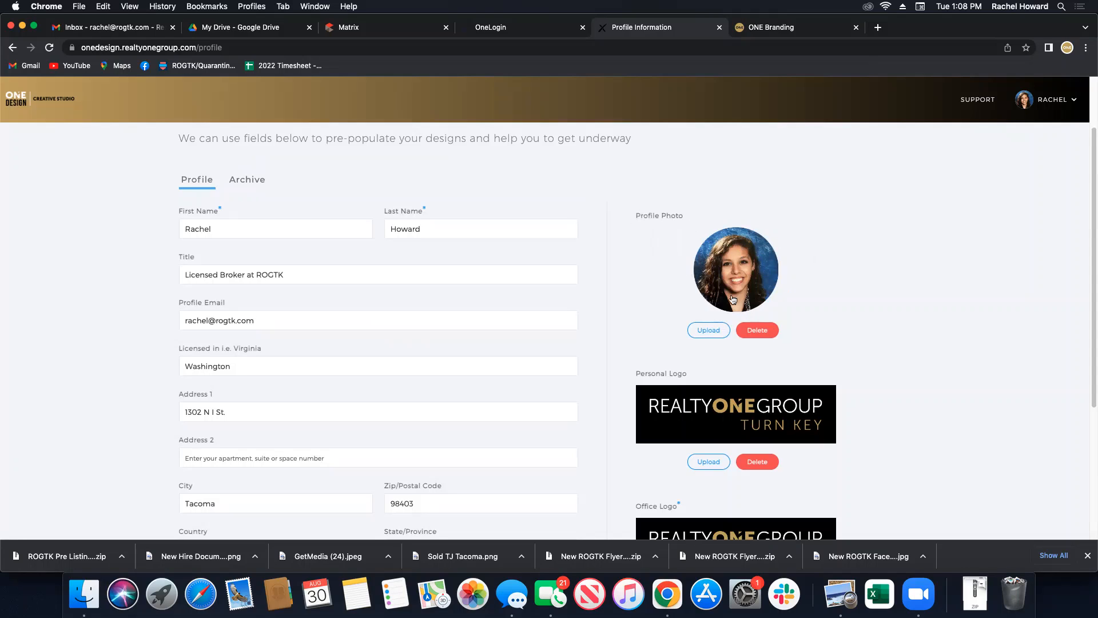
scroll(717, 343, "down", 3)
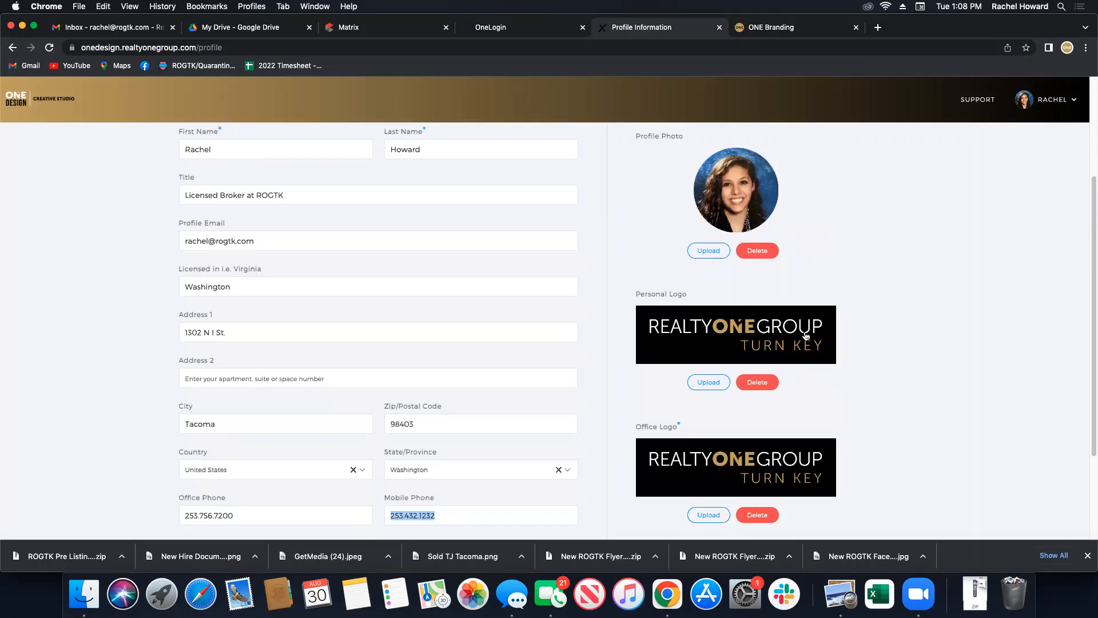
scroll(769, 400, "down", 3)
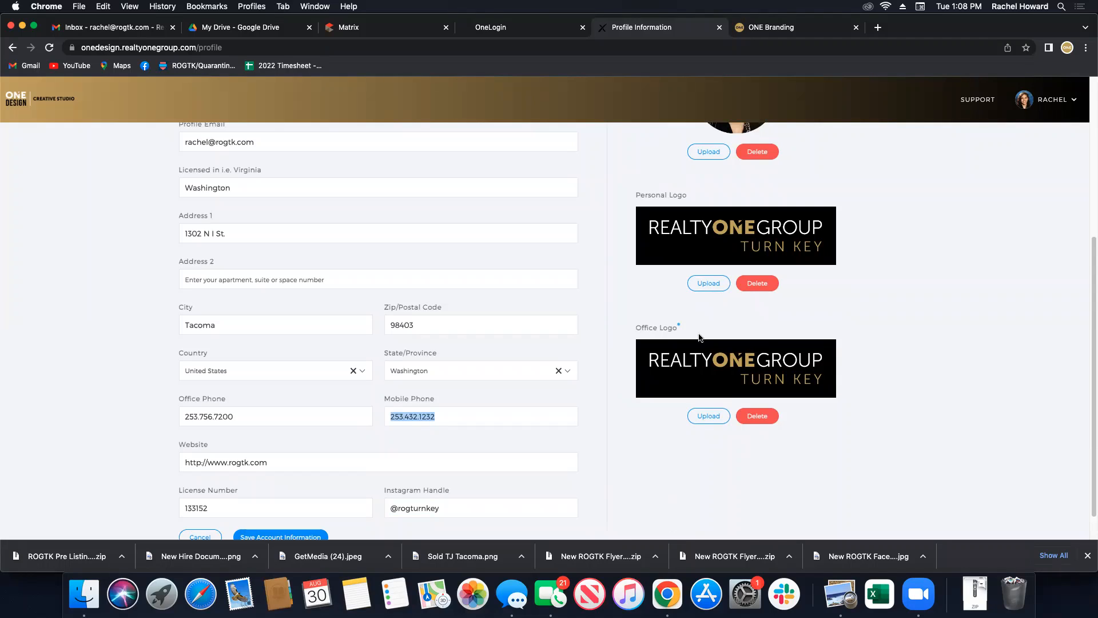
left_click(799, 32)
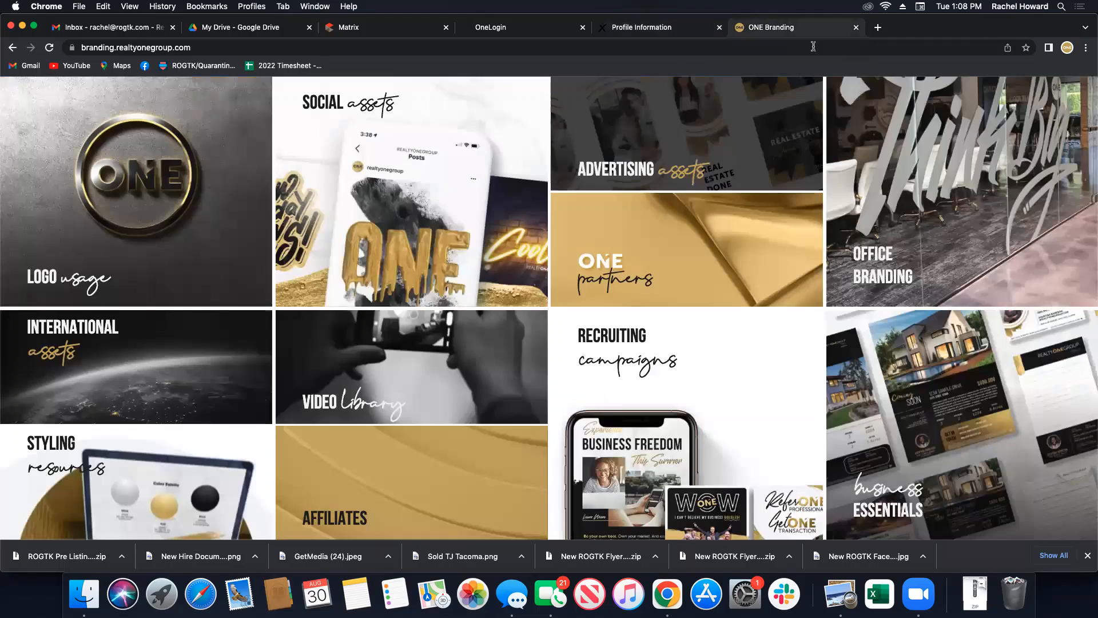
left_click(384, 519)
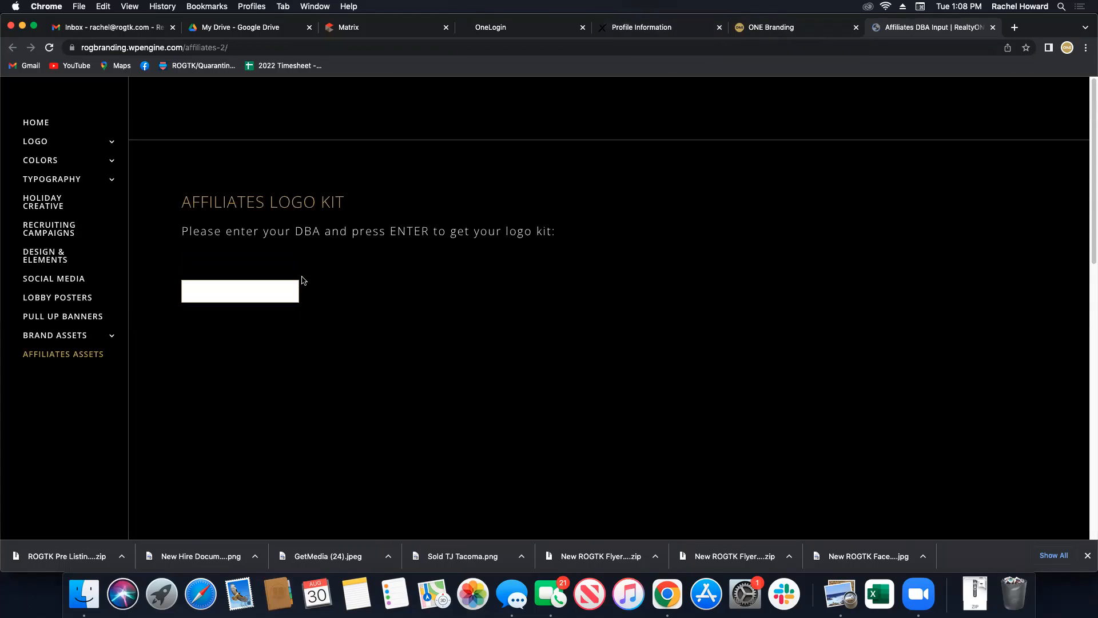
left_click(257, 303)
type("turn ke")
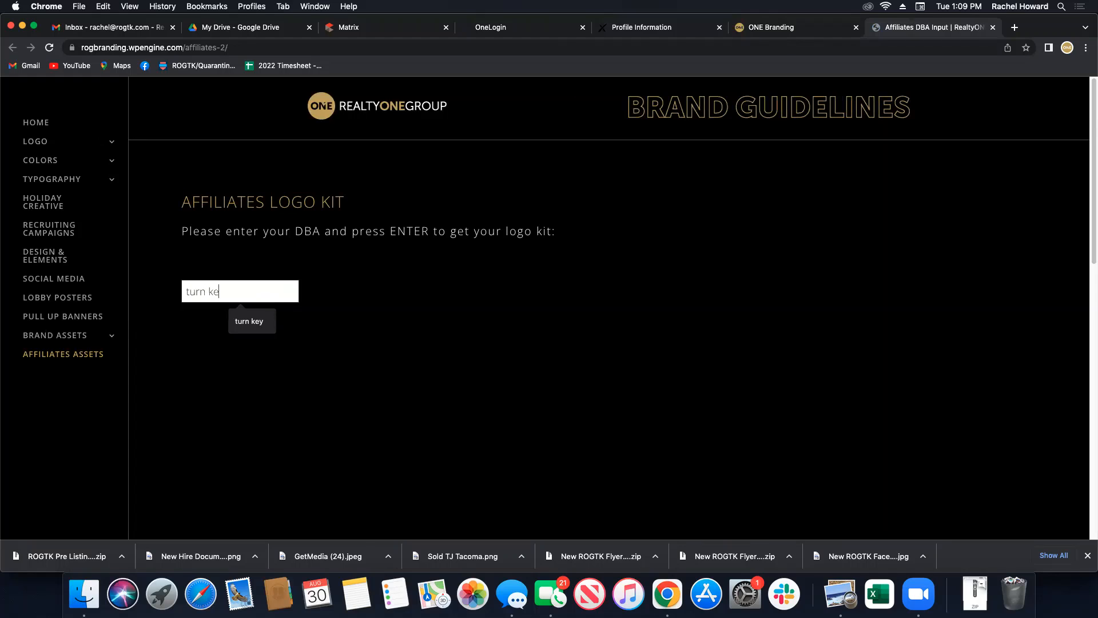
type("y")
key("Return")
scroll(321, 390, "down", 6)
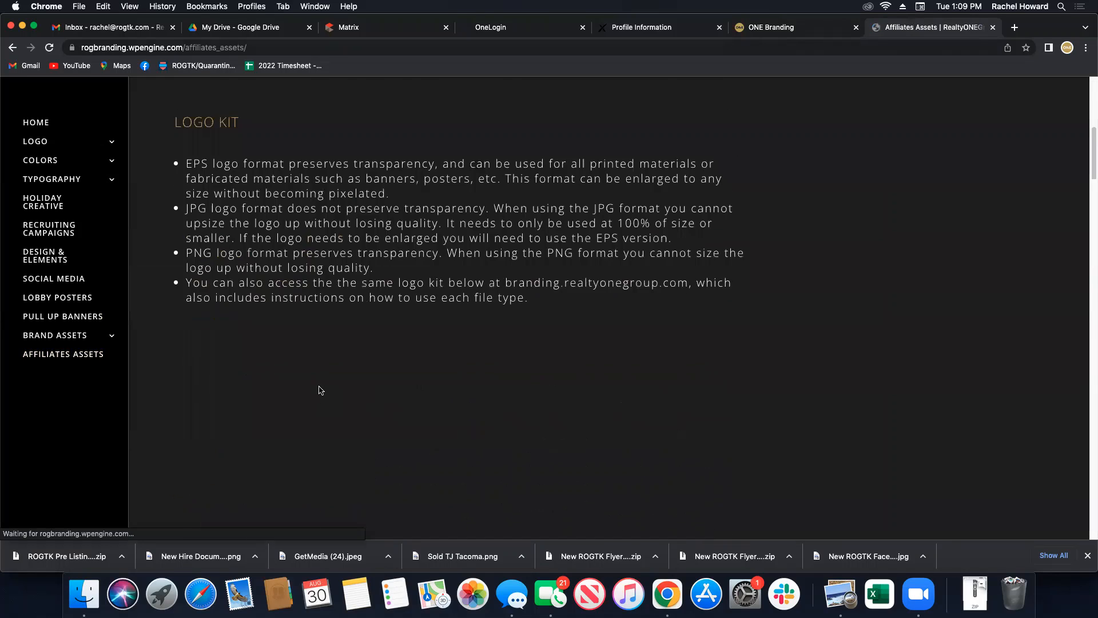
scroll(320, 390, "down", 3)
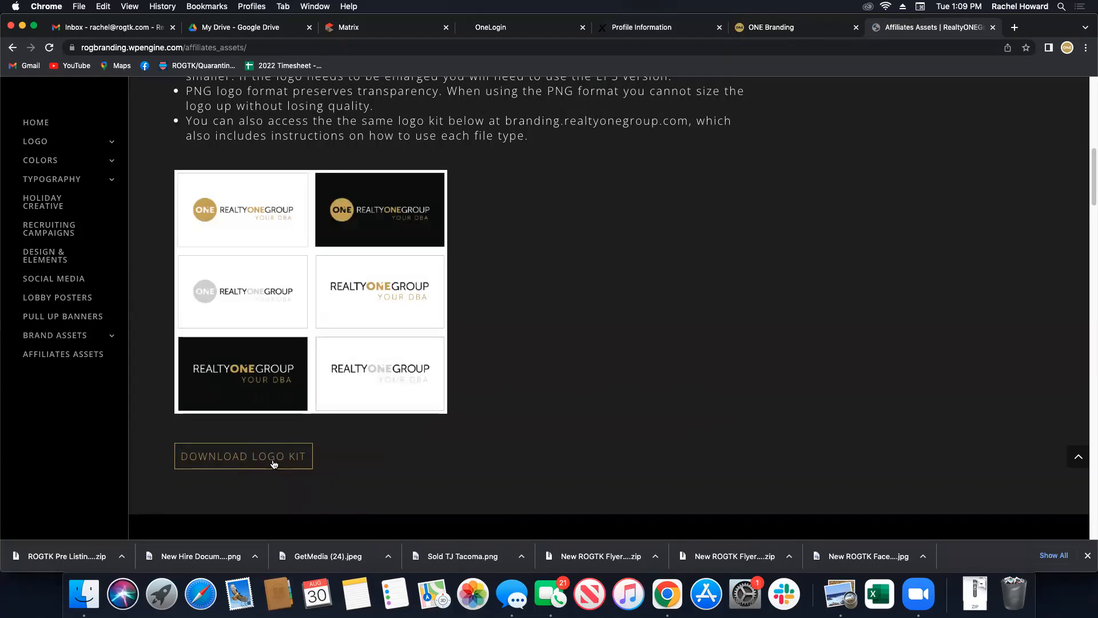
key("super+w")
left_click(690, 30)
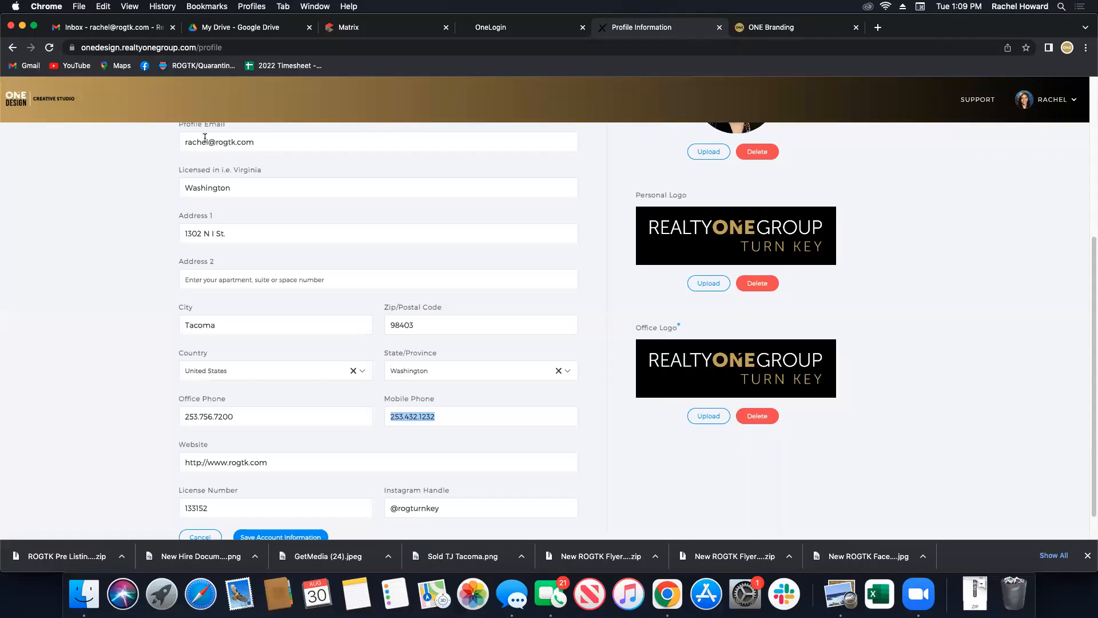
Leave the profile without saving and start a new partner from the Partners page.
left_click(21, 103)
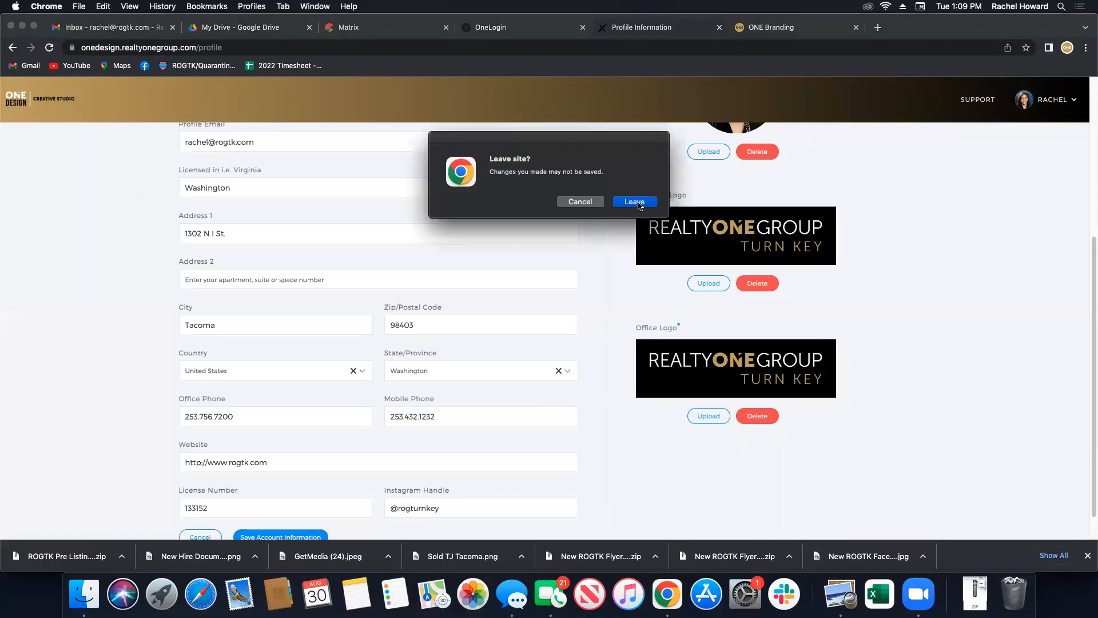
left_click(635, 201)
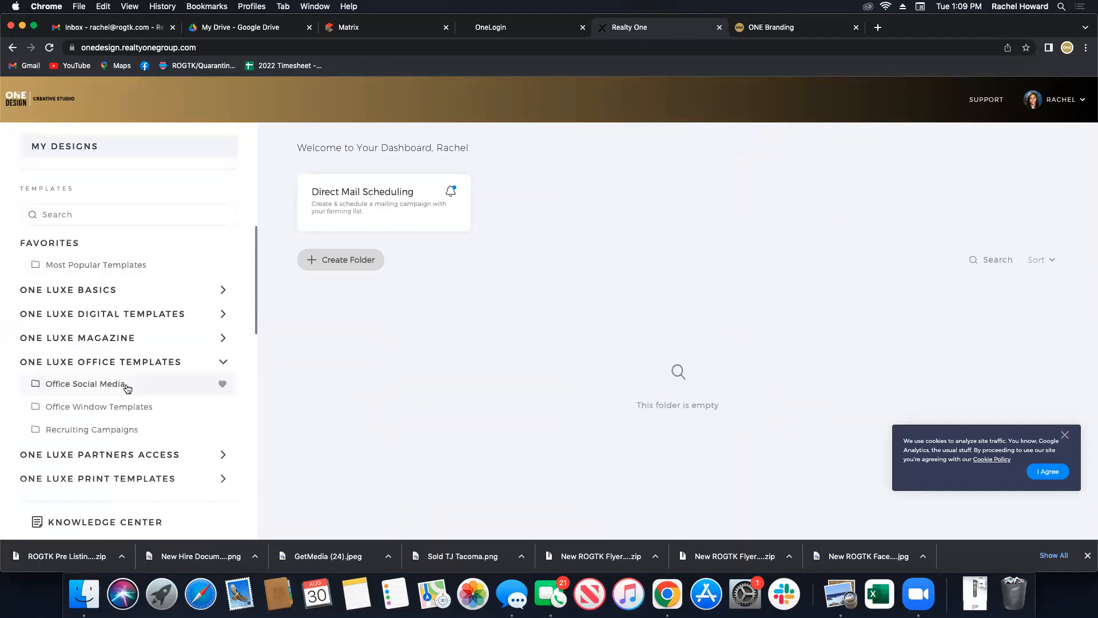
left_click(1083, 101)
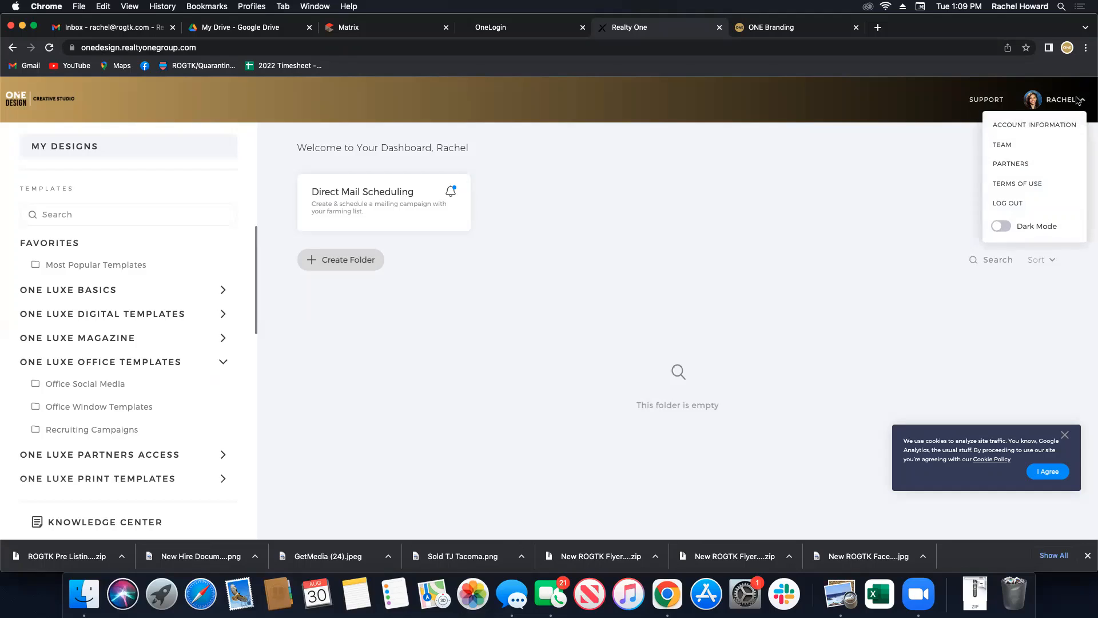
left_click(1024, 166)
left_click(532, 350)
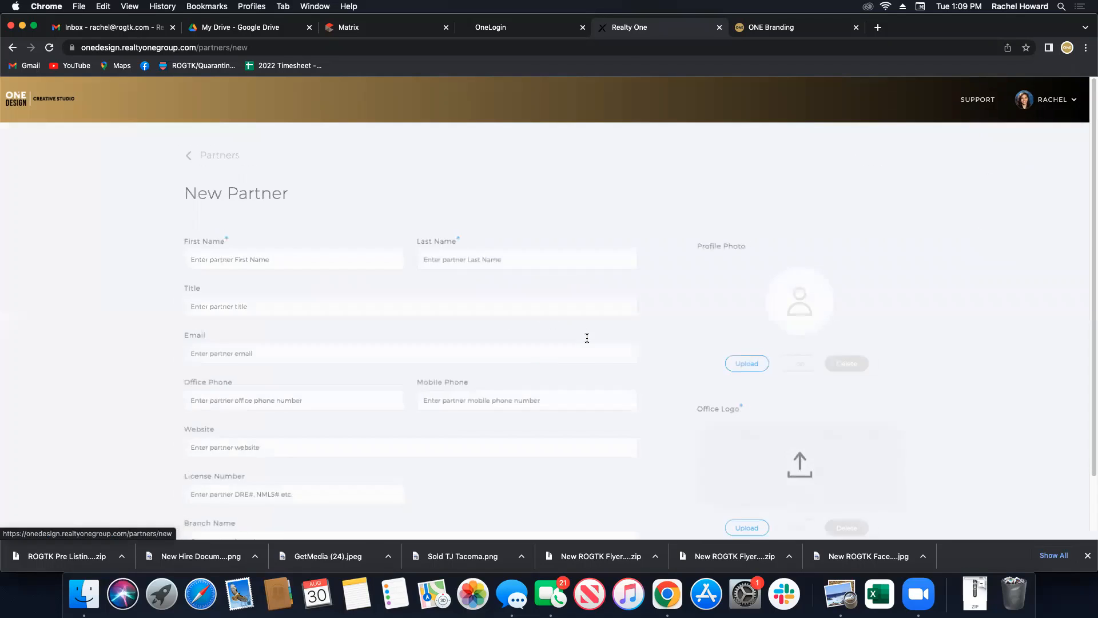
Enter the partner's name, e-mail and contacts, with branch 'Realty ONE Group Turn'.
left_click(244, 263)
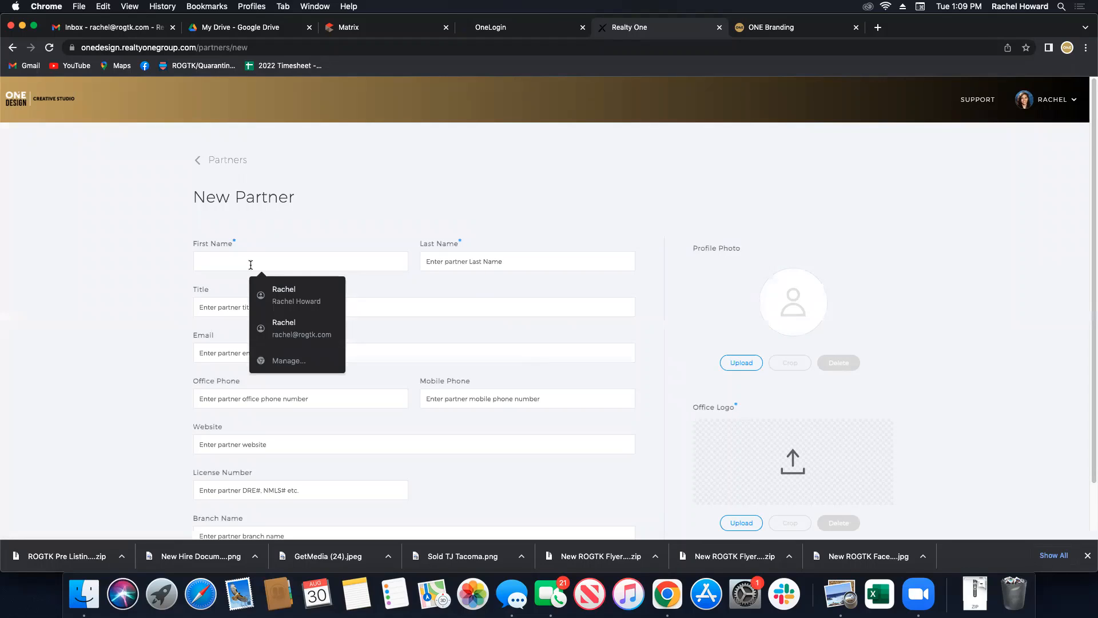
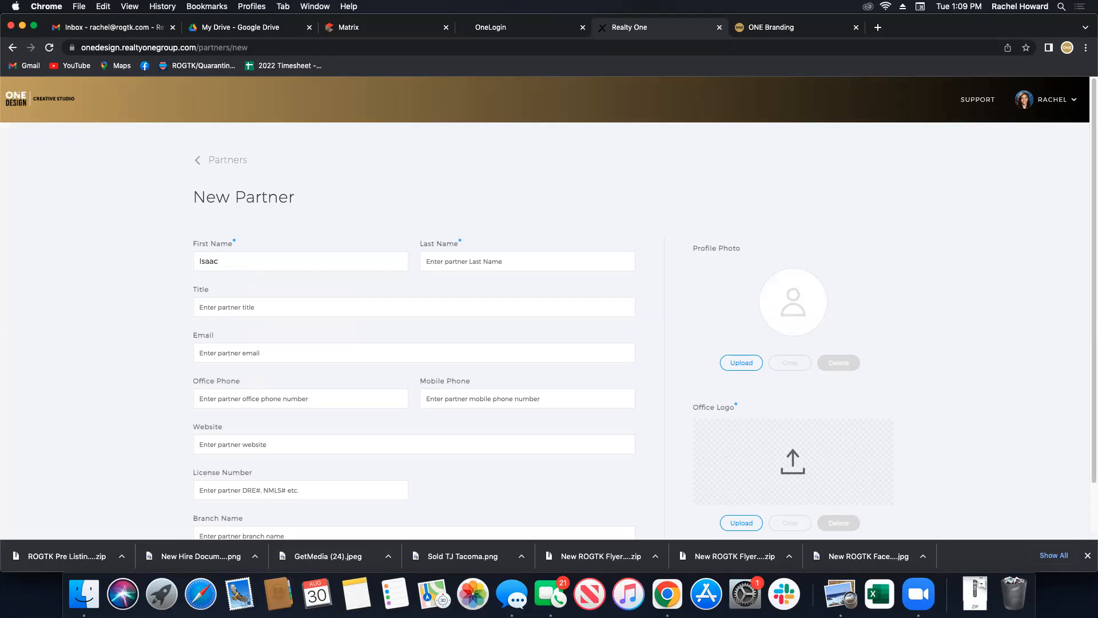
key("Tab")
key("Tab")
key("Tab")
key("Tab")
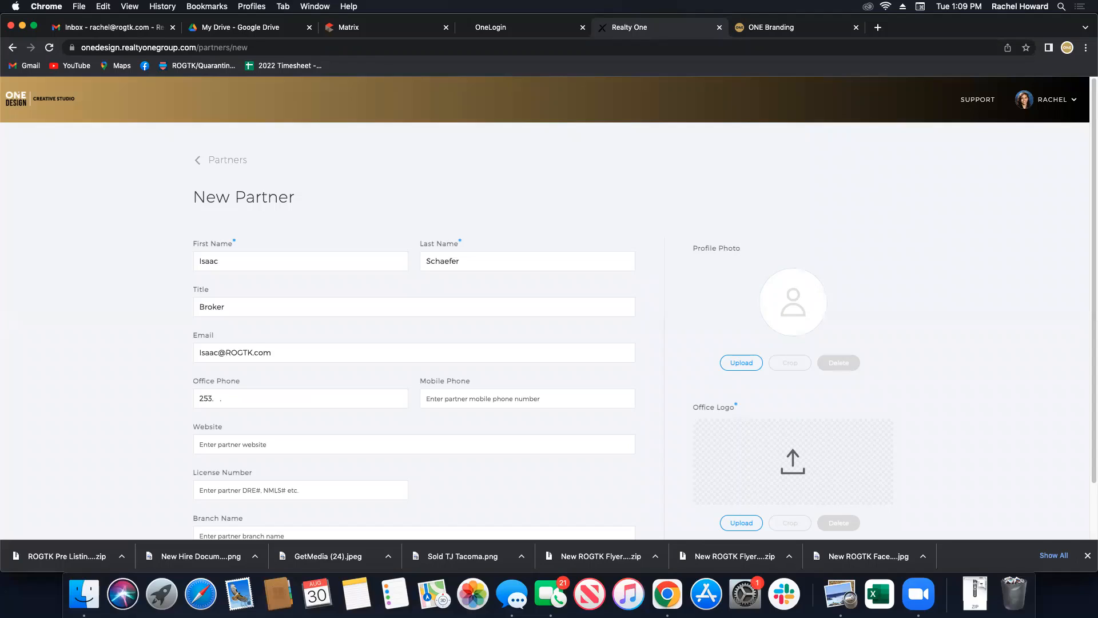
key("Tab")
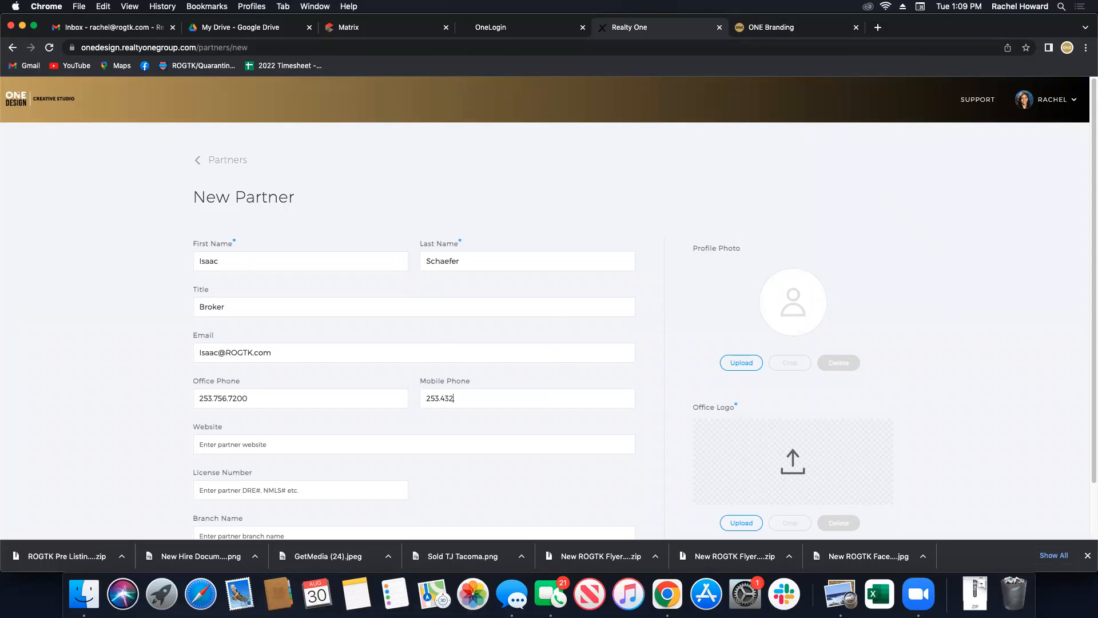
left_click(351, 442)
scroll(295, 435, "down", 2)
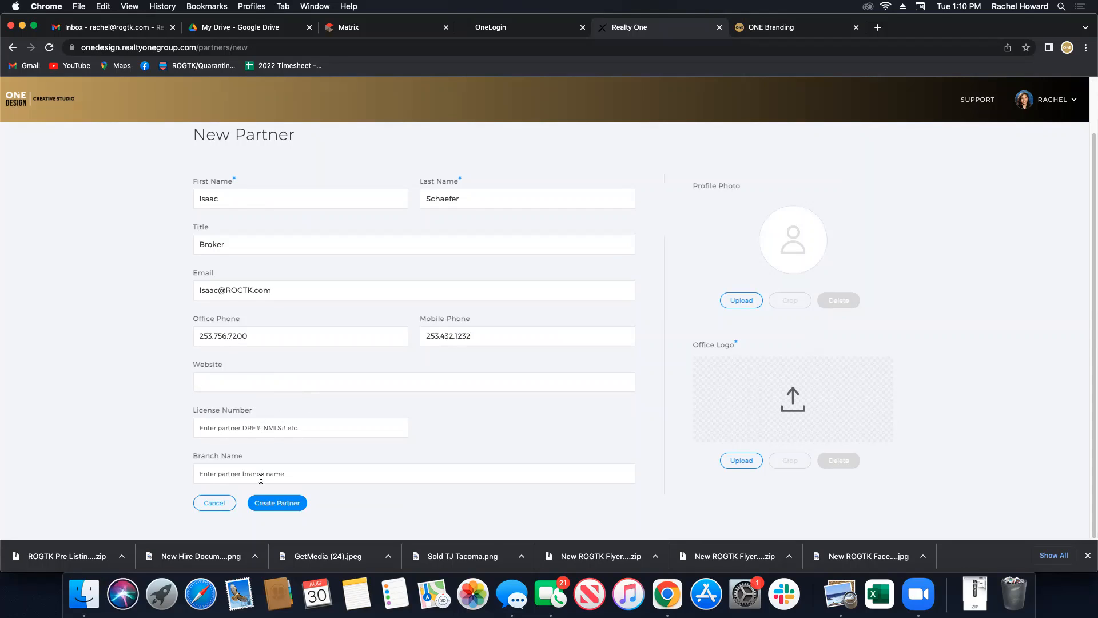
left_click(232, 475)
type("Realty ONE Group Turn Key")
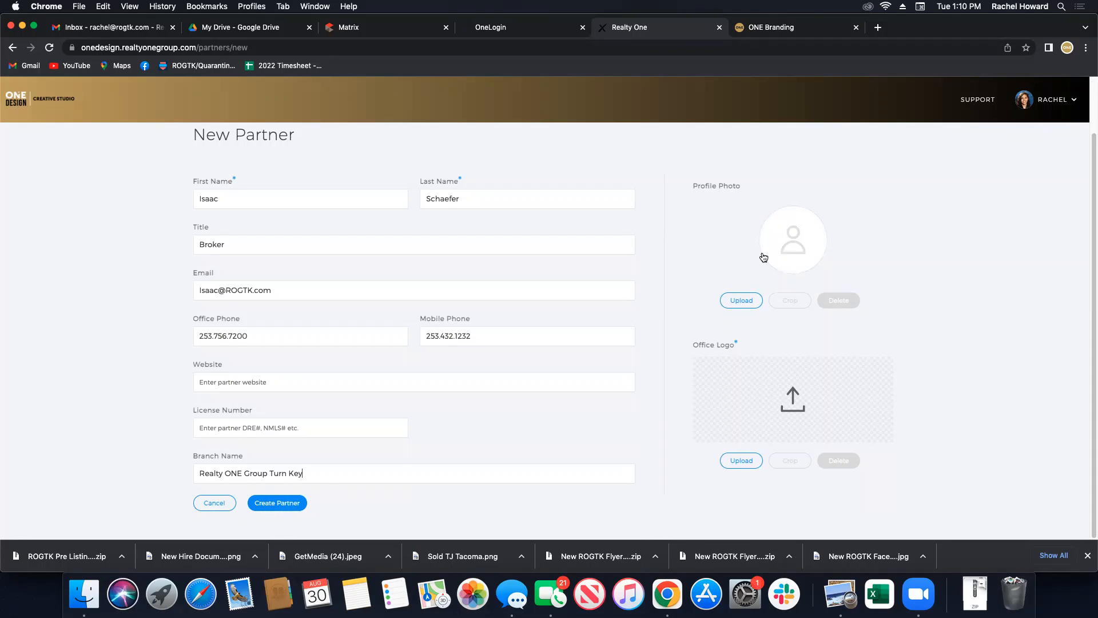
Cancel the partner profile photo upload and attempt to create the partner.
left_click(750, 308)
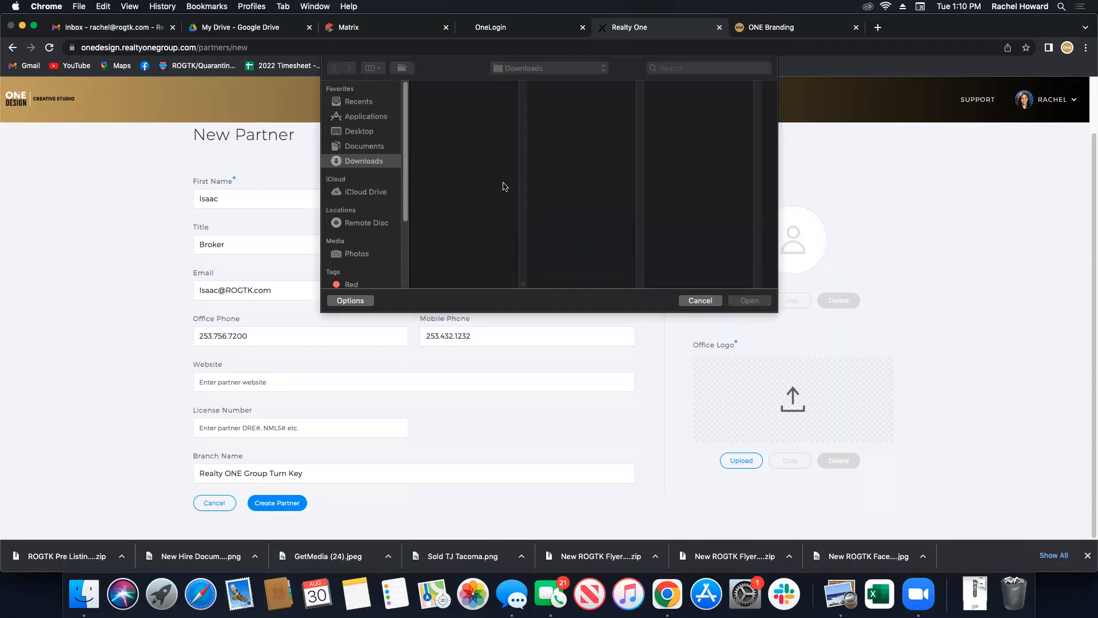
left_click(713, 303)
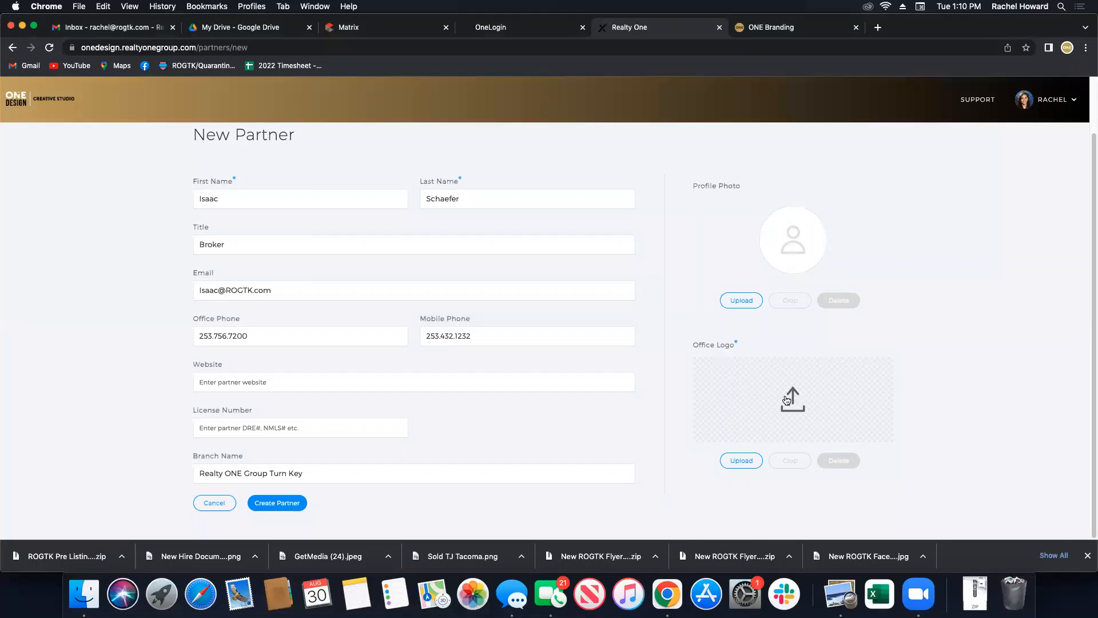
left_click(296, 496)
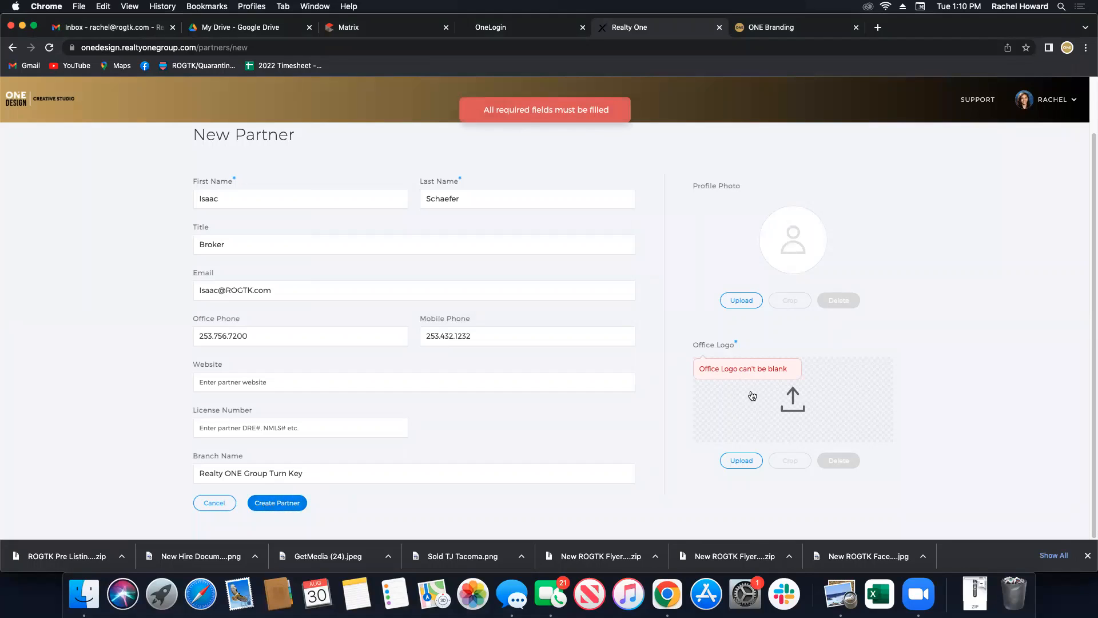
Upload Desktop/Resources/logotype/jpg/Turn Key Logotype4.jpg as office logo, crop it, and create the partner.
left_click(796, 439)
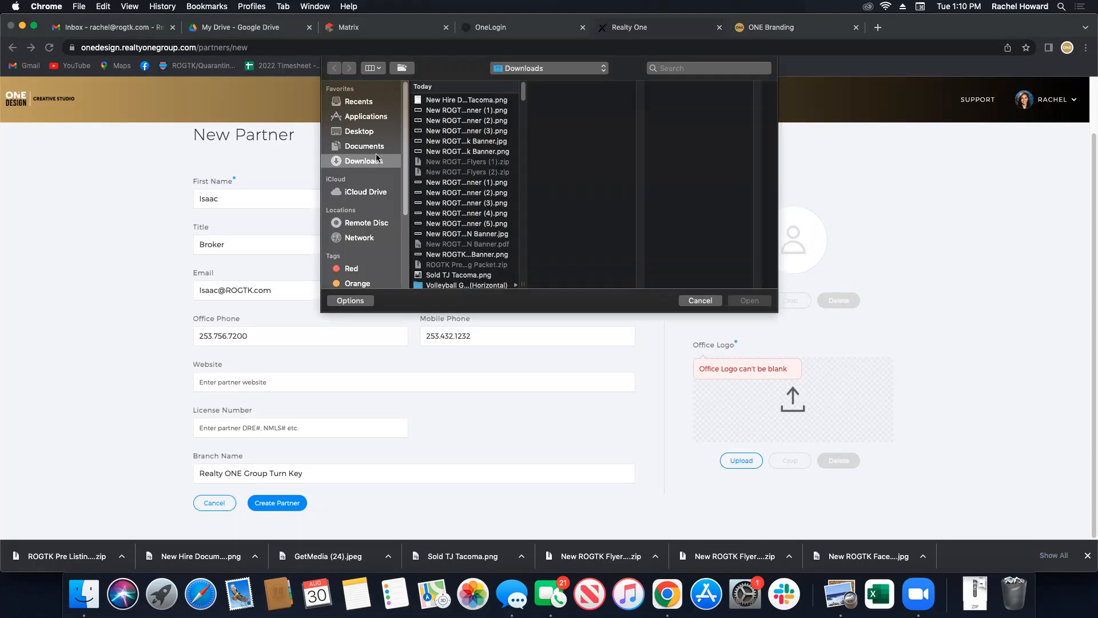
left_click(360, 131)
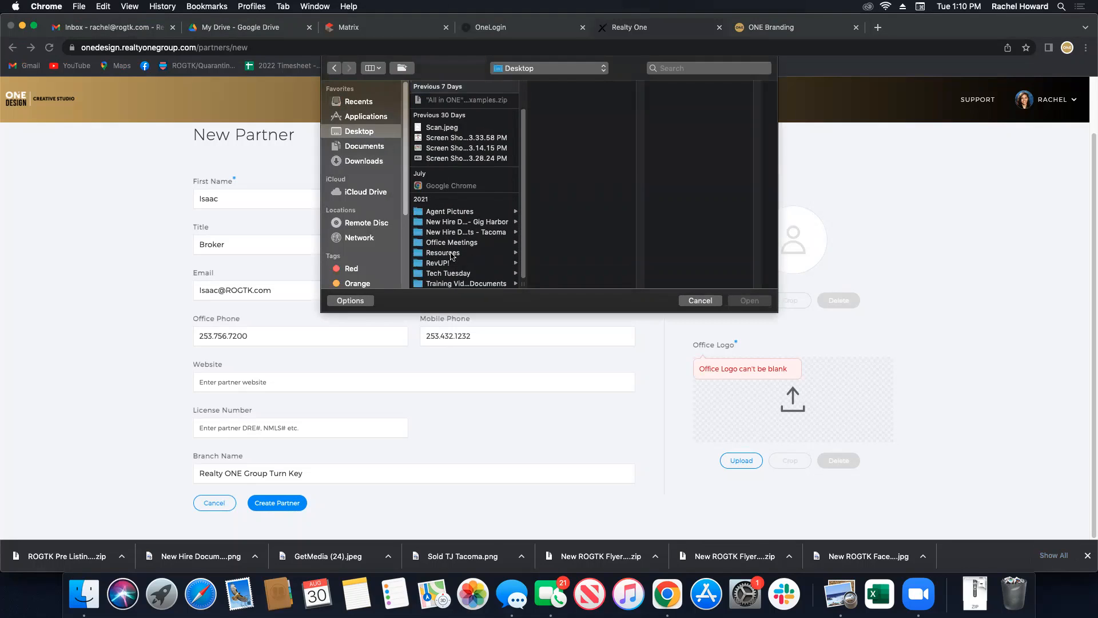
left_click(446, 253)
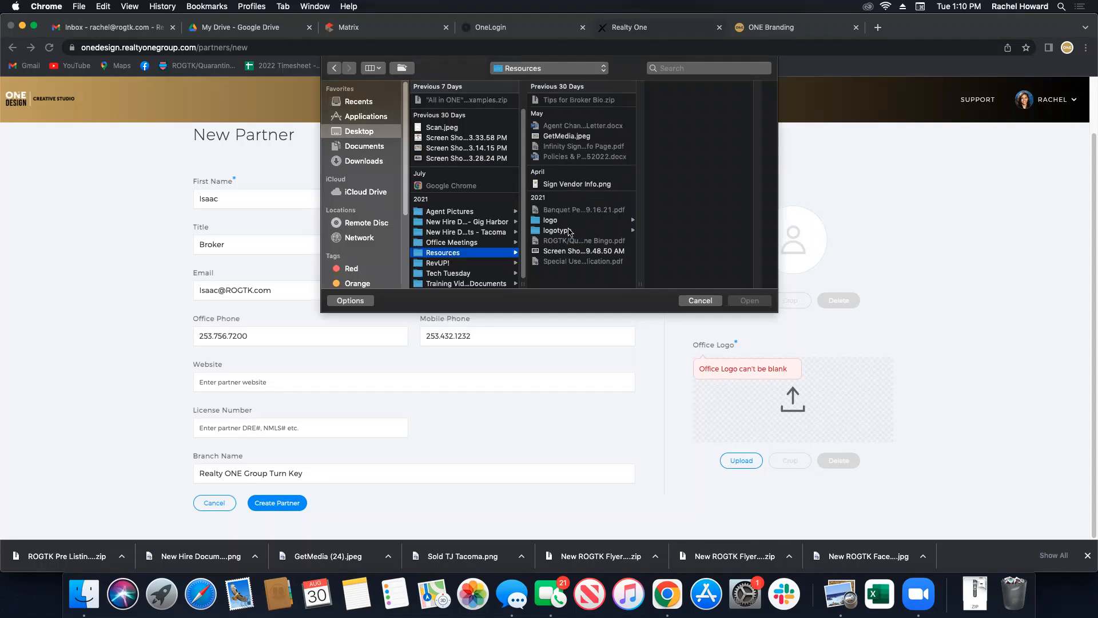
left_click(570, 231)
left_click(692, 111)
left_click(606, 121)
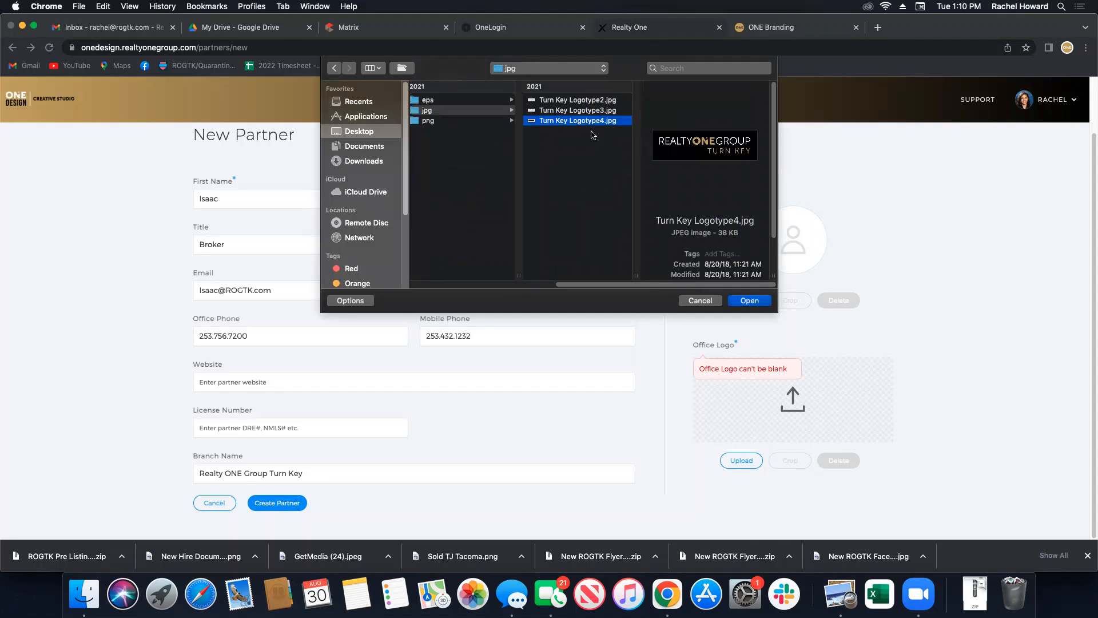
left_click(749, 301)
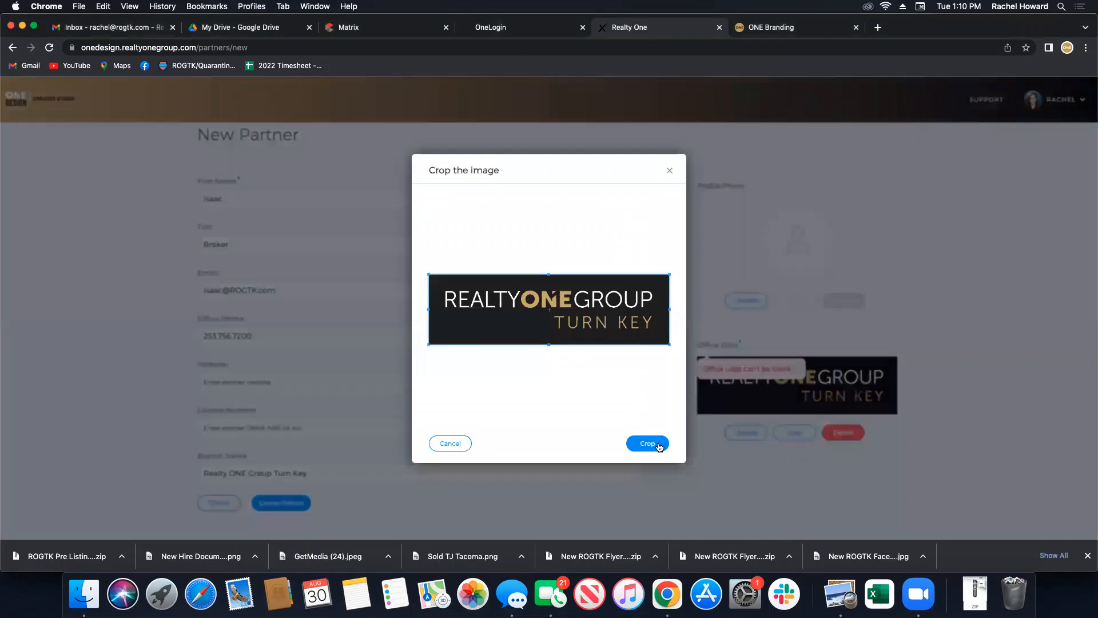
left_click(652, 444)
left_click(301, 507)
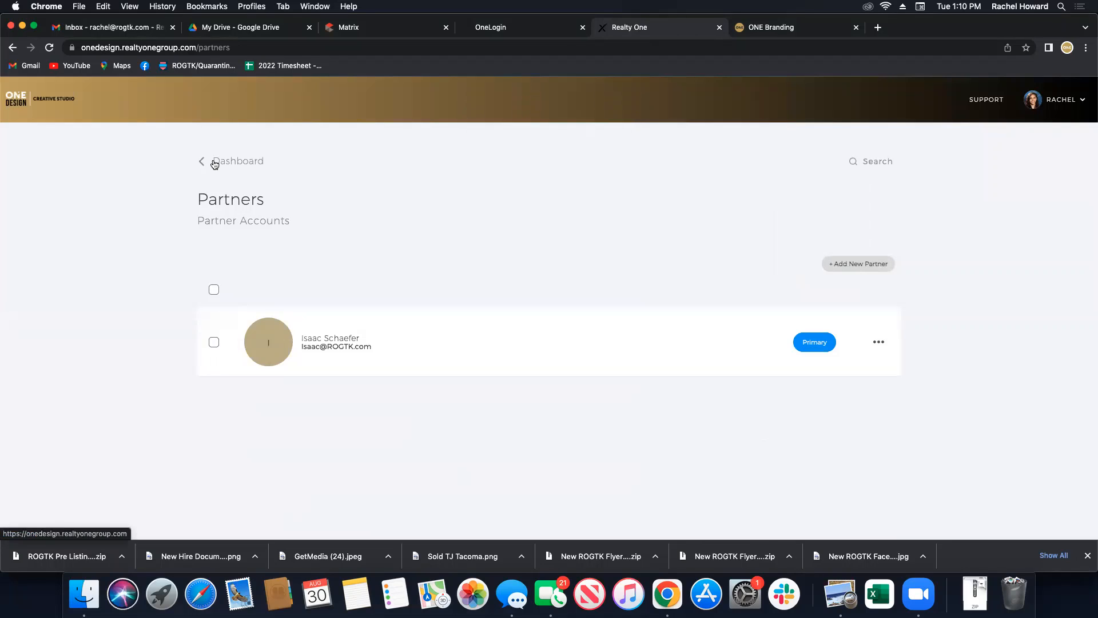
Back on the dashboard, collapse ONE LUXE OFFICE TEMPLATES and expand REALTY ONE GROUP DIGITAL TEMPLATES.
left_click(215, 163)
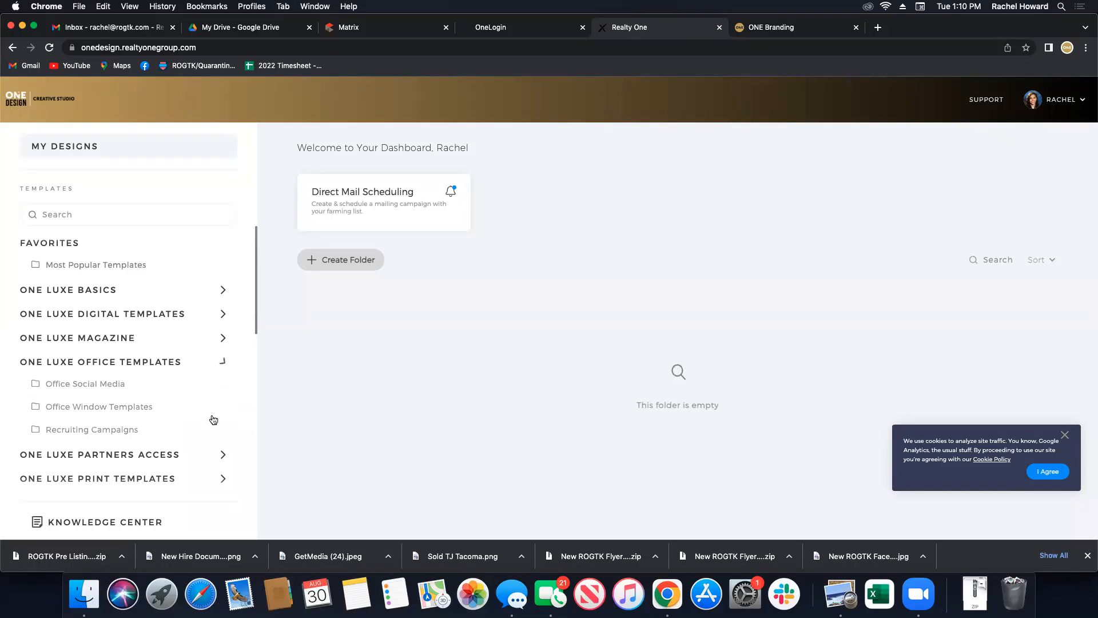
left_click(223, 361)
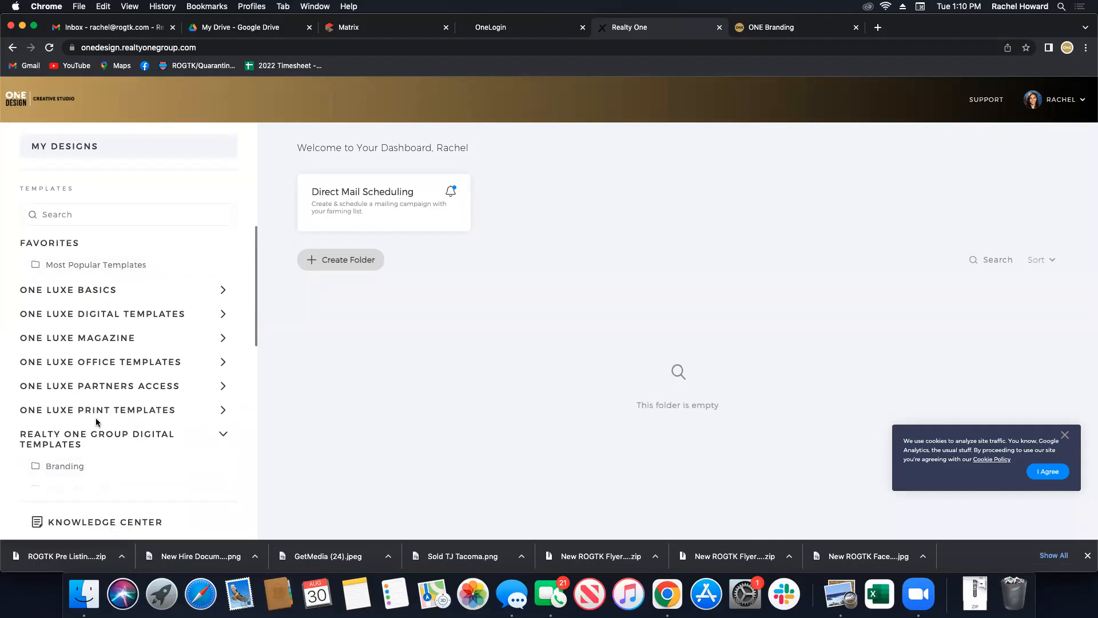
scroll(114, 368, "down", 5)
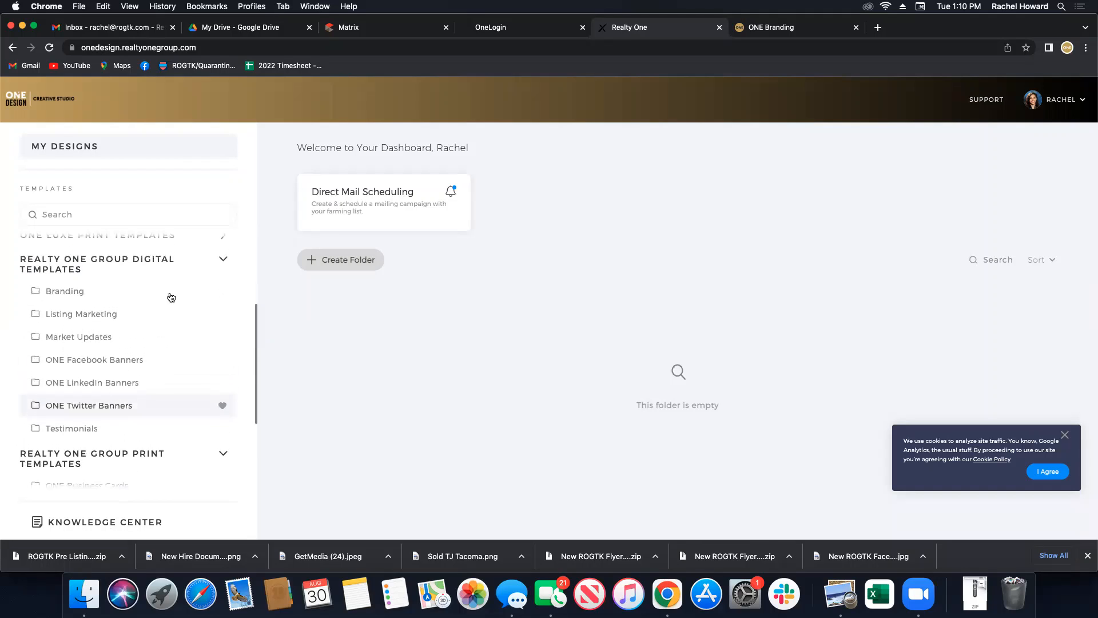
left_click(222, 255)
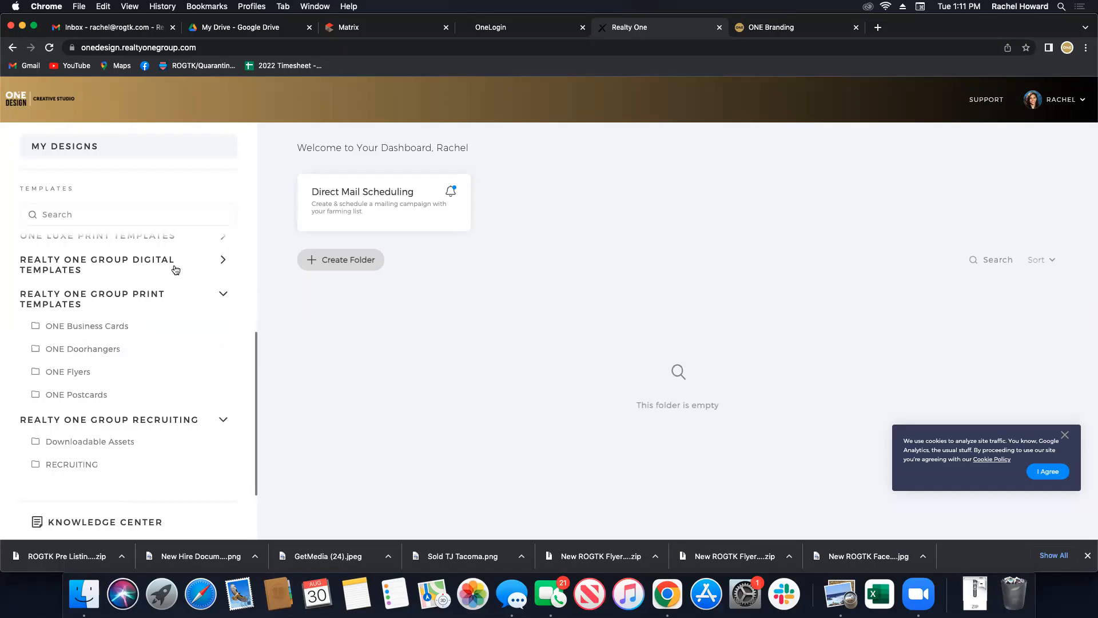
left_click(222, 261)
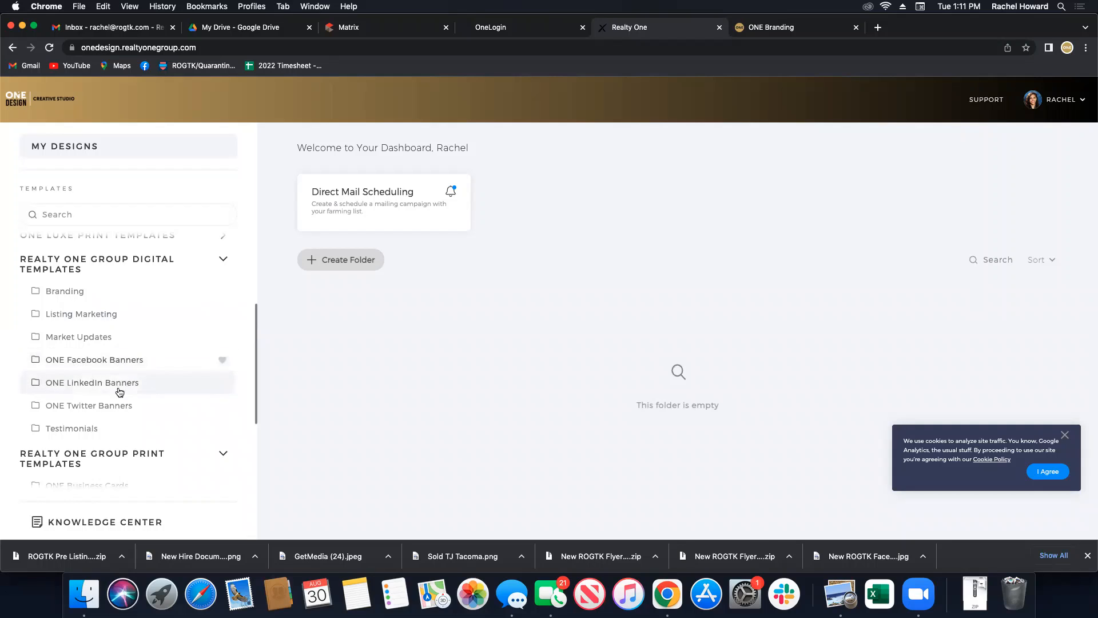
Show the Listing Marketing template gallery with Just Listed, Open House and Just Sold designs.
left_click(90, 314)
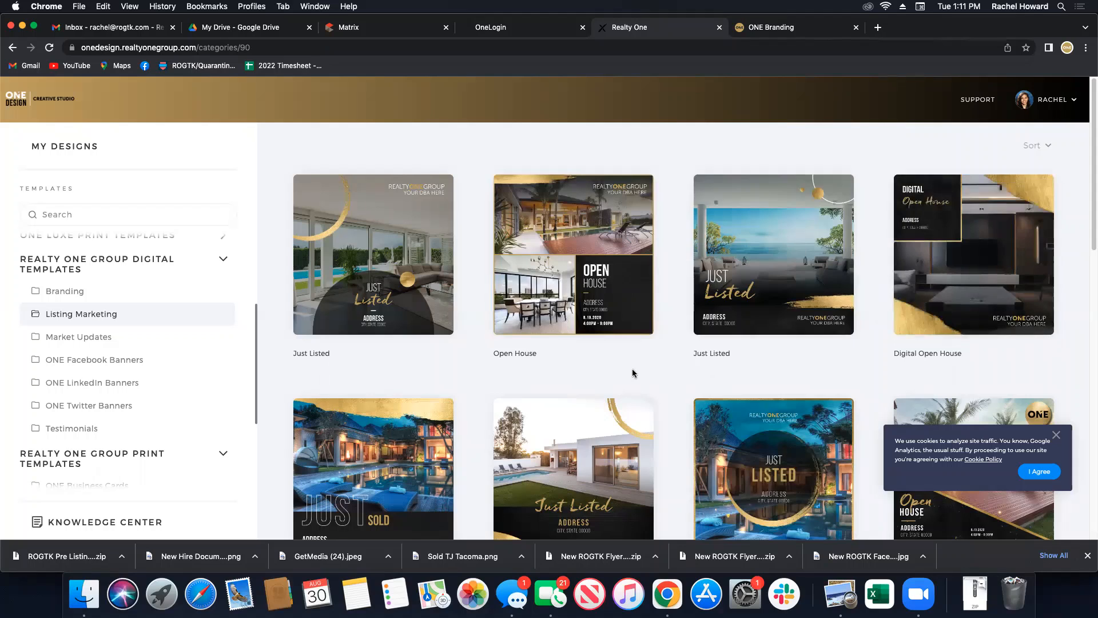
scroll(633, 421, "down", 3)
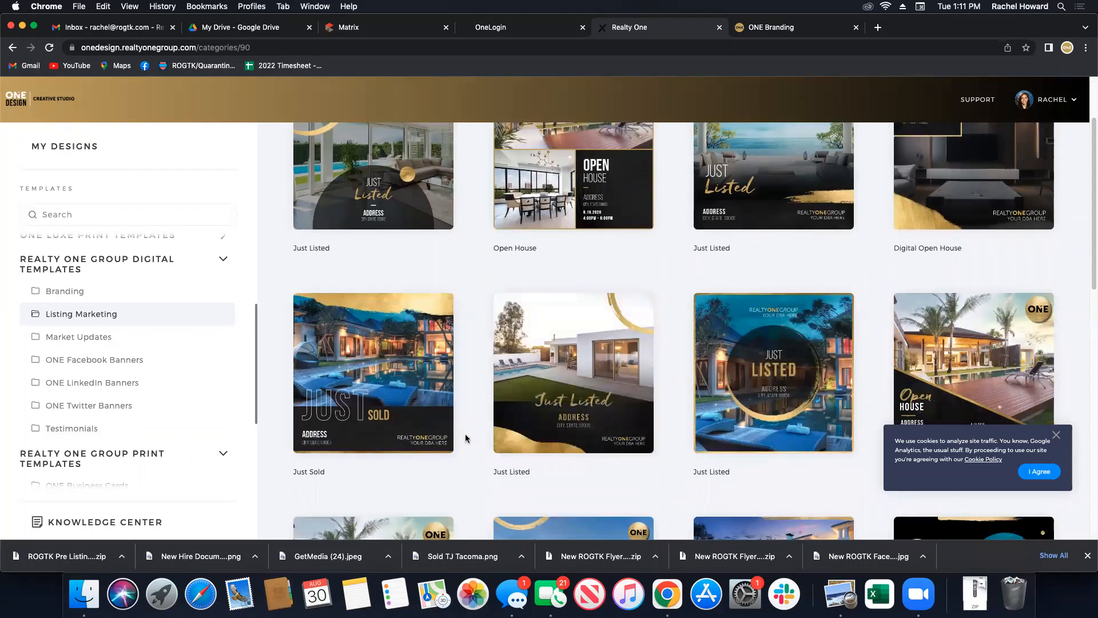
Preview the Just Sold template and create a design from it.
left_click(391, 417)
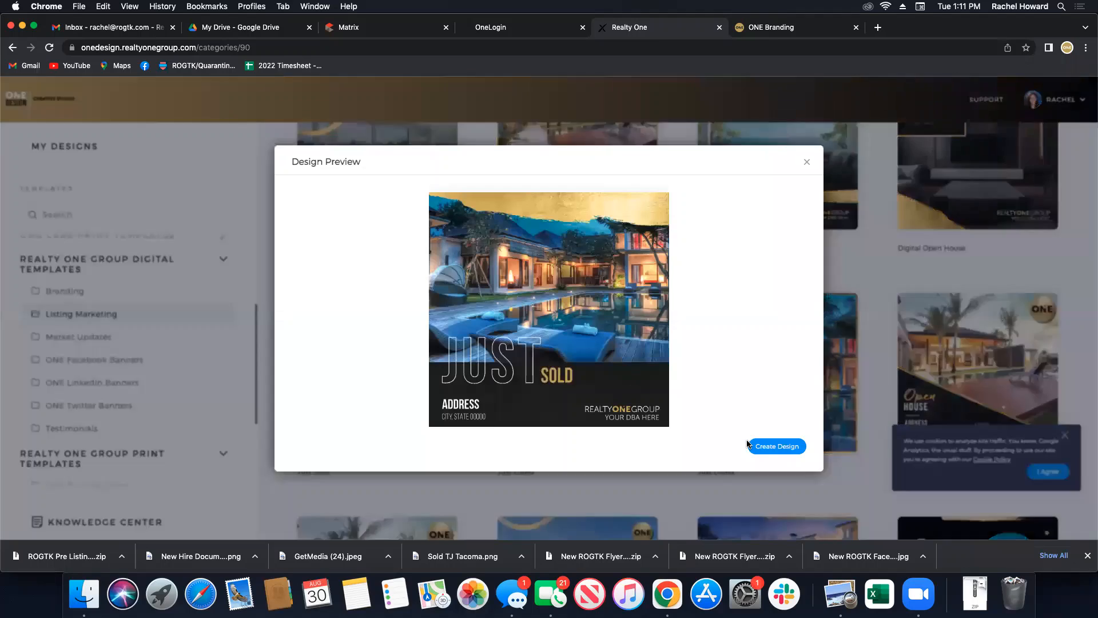
left_click(777, 446)
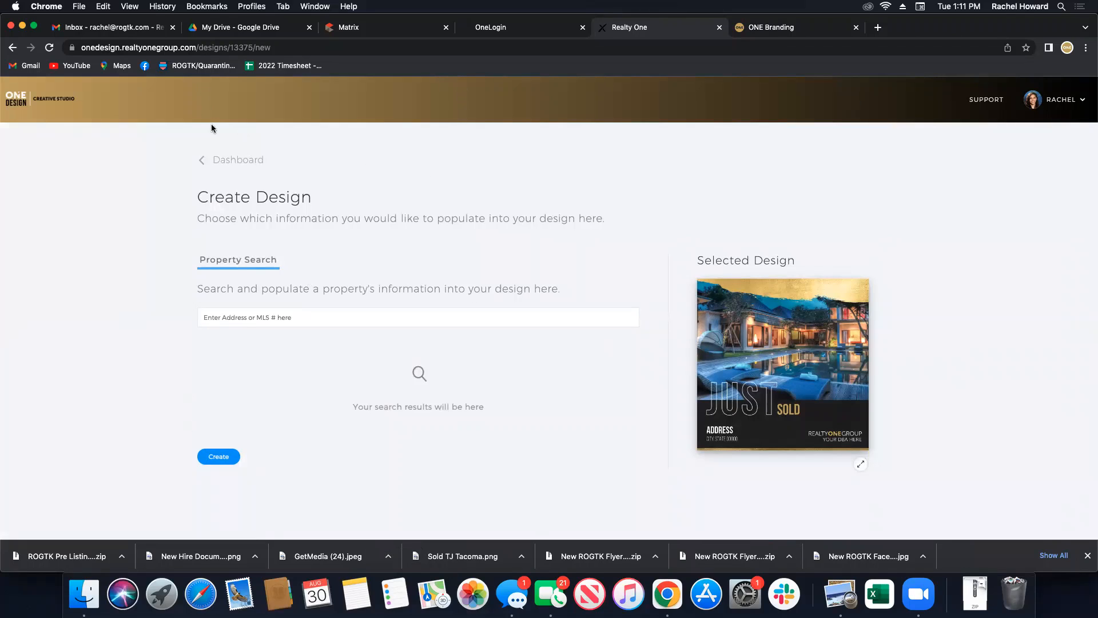
left_click(219, 27)
Copy MLS number 1979001 from Matrix and paste it into the Create Design property search.
left_click(353, 30)
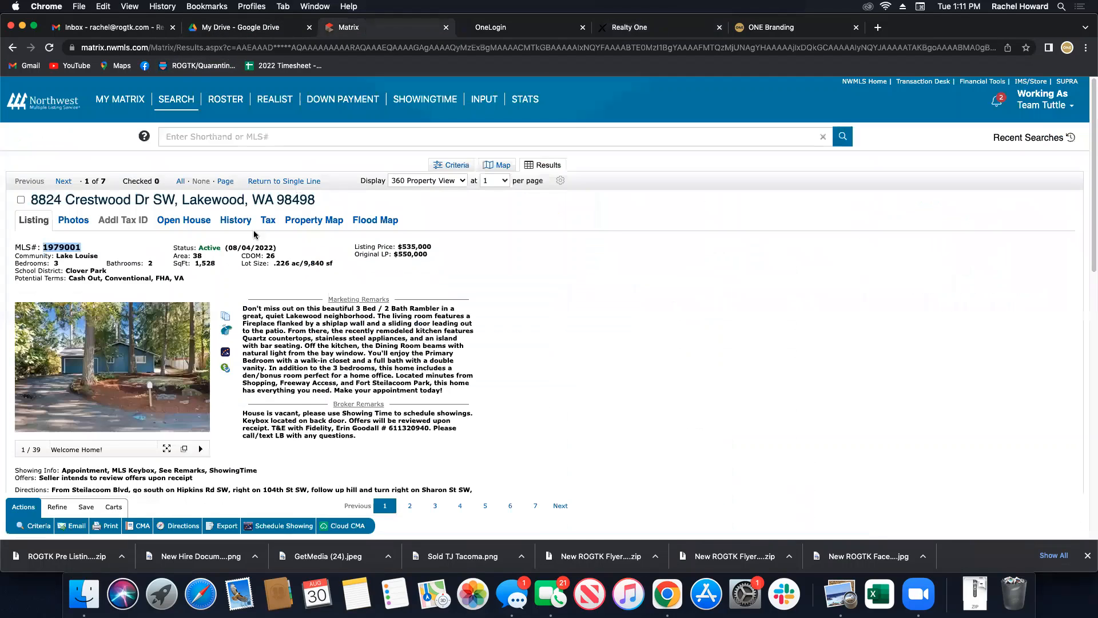
key("super+c")
left_click(842, 31)
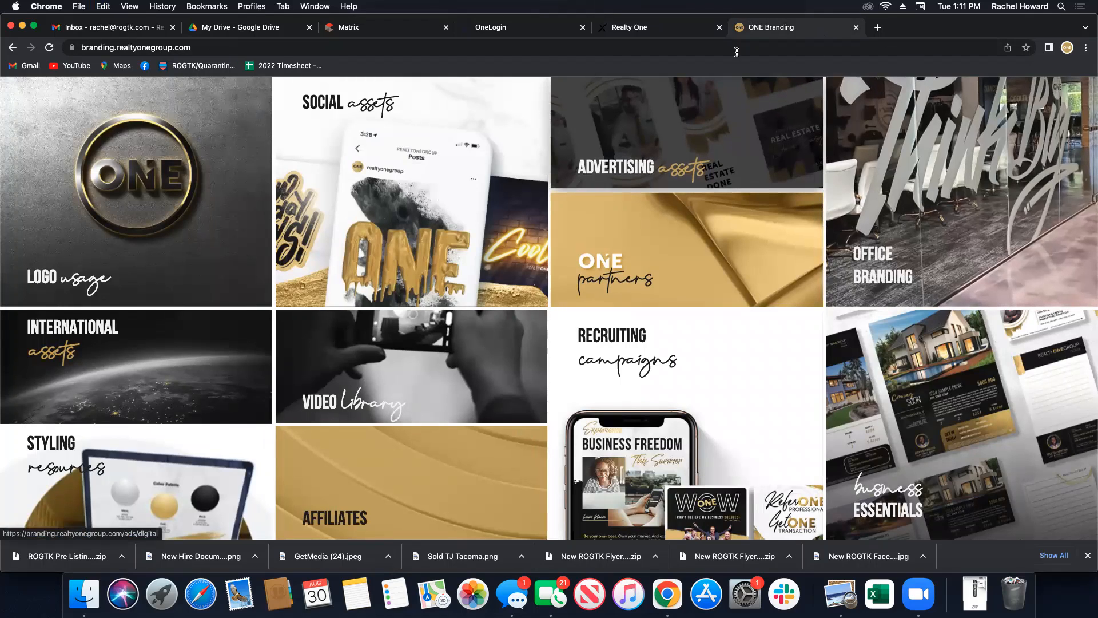
left_click(658, 28)
left_click(369, 310)
key("super+v")
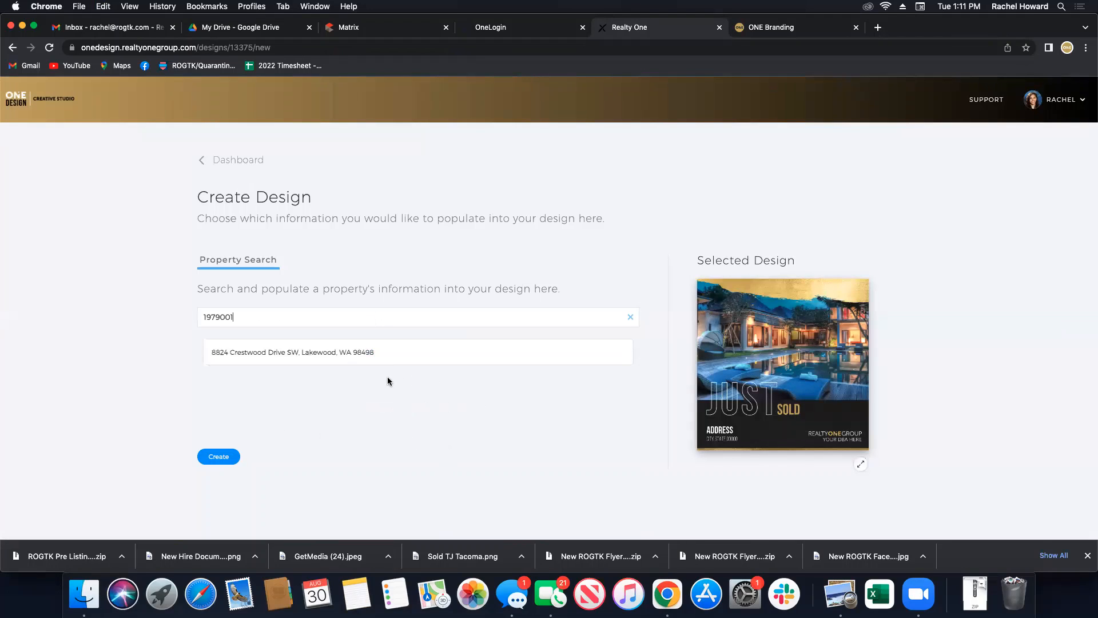
Pick the matching address to fill description, $535,000 price, 3 beds, 2 baths and photos.
left_click(297, 357)
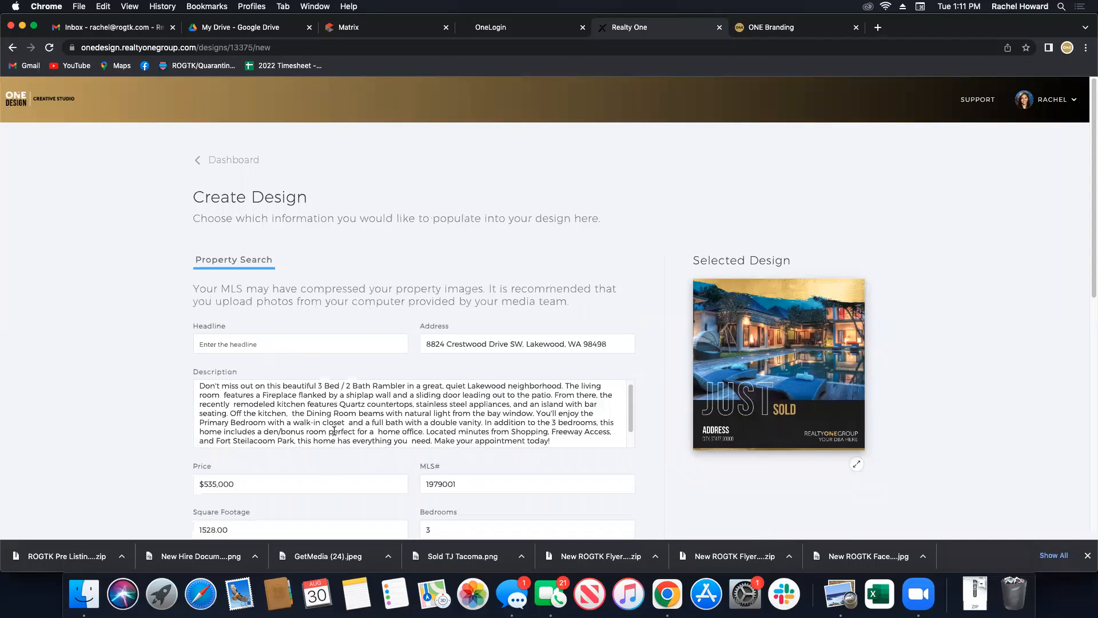
scroll(334, 430, "down", 5)
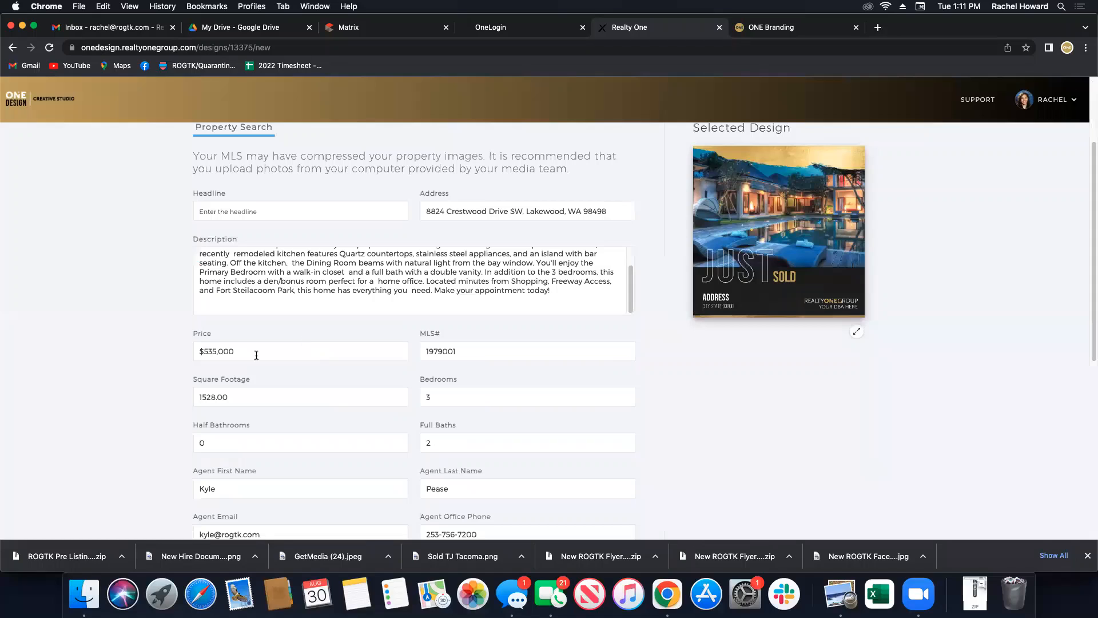
scroll(486, 451, "down", 3)
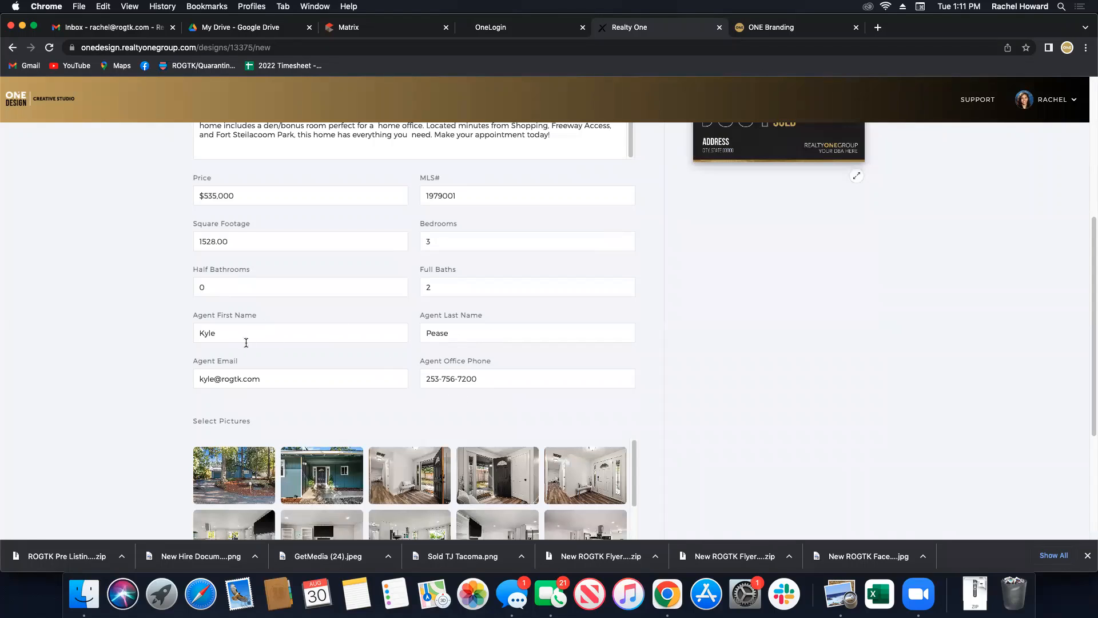
scroll(330, 322, "up", 5)
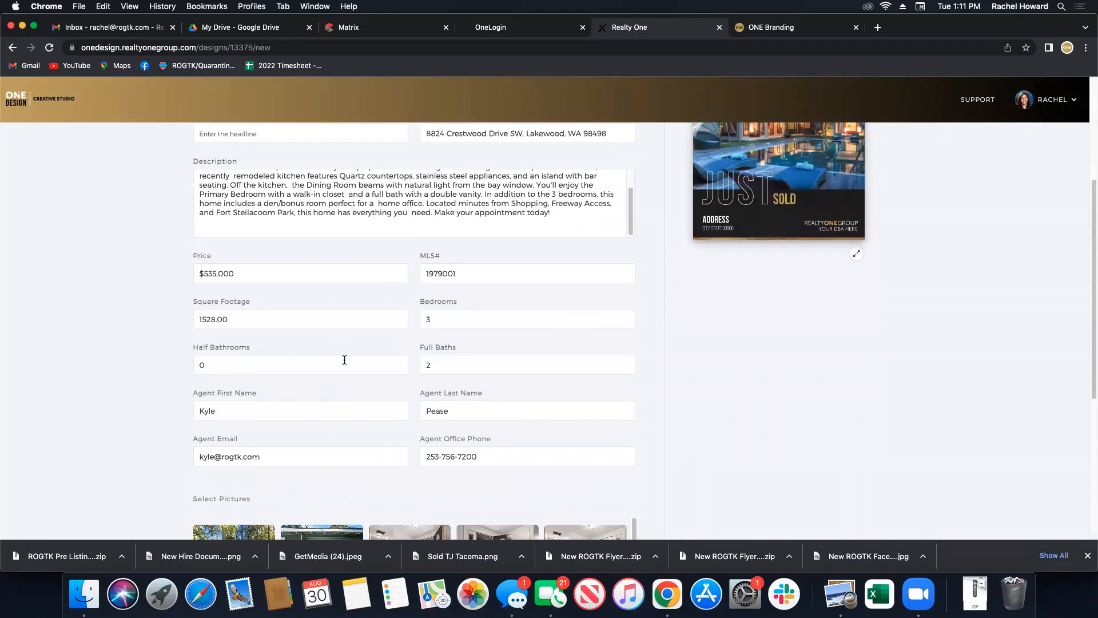
scroll(356, 350, "up", 2)
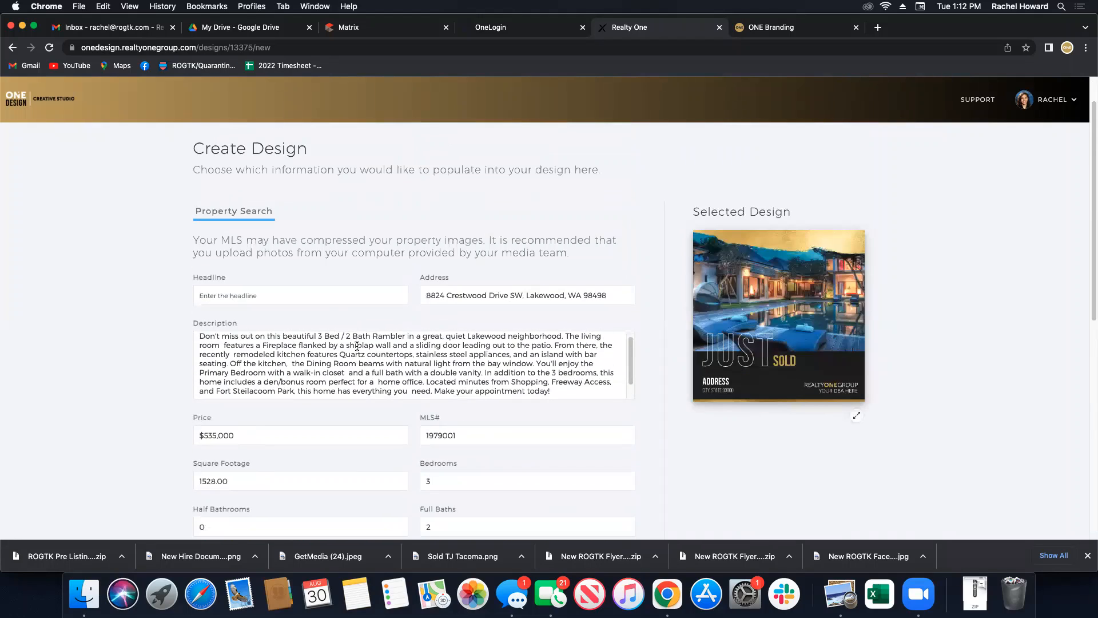
scroll(357, 340, "up", 1)
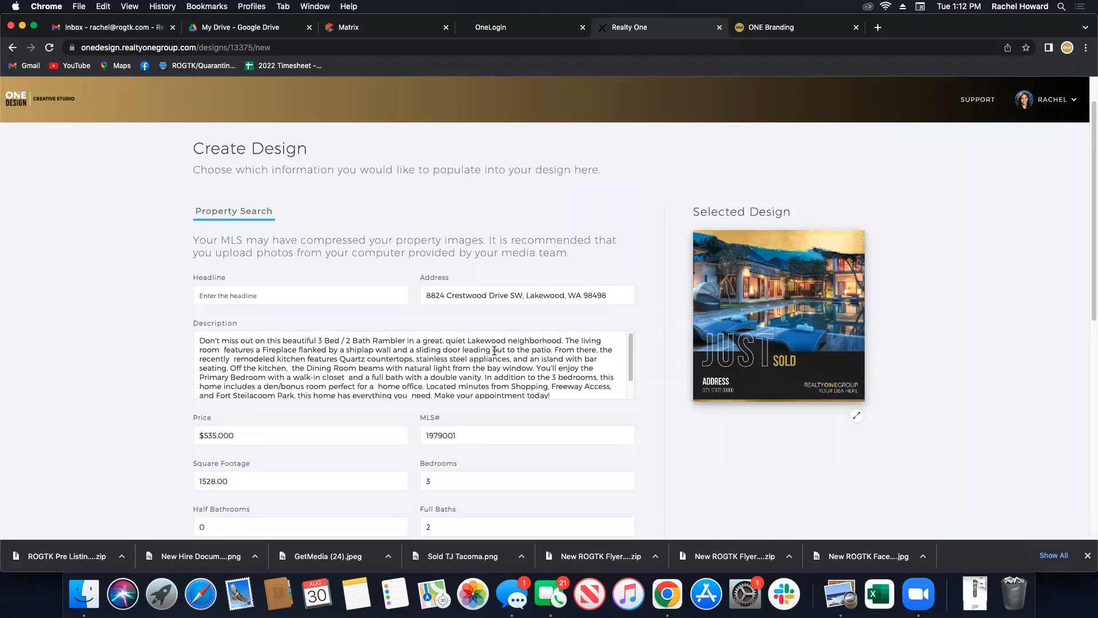
scroll(494, 350, "down", 3)
scroll(369, 318, "down", 5)
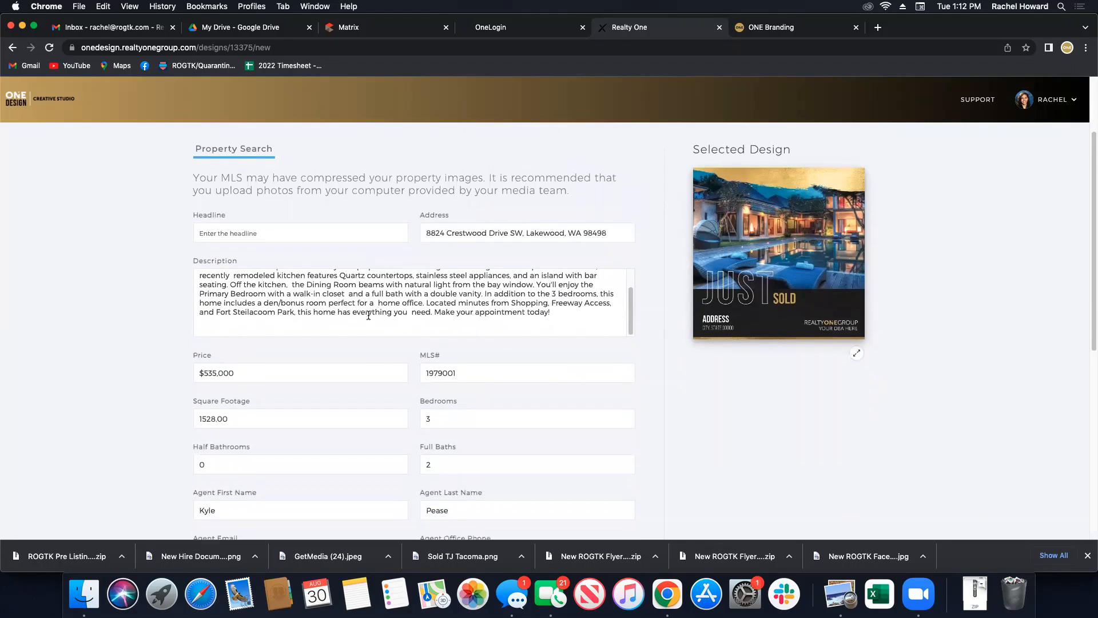
scroll(572, 374, "down", 5)
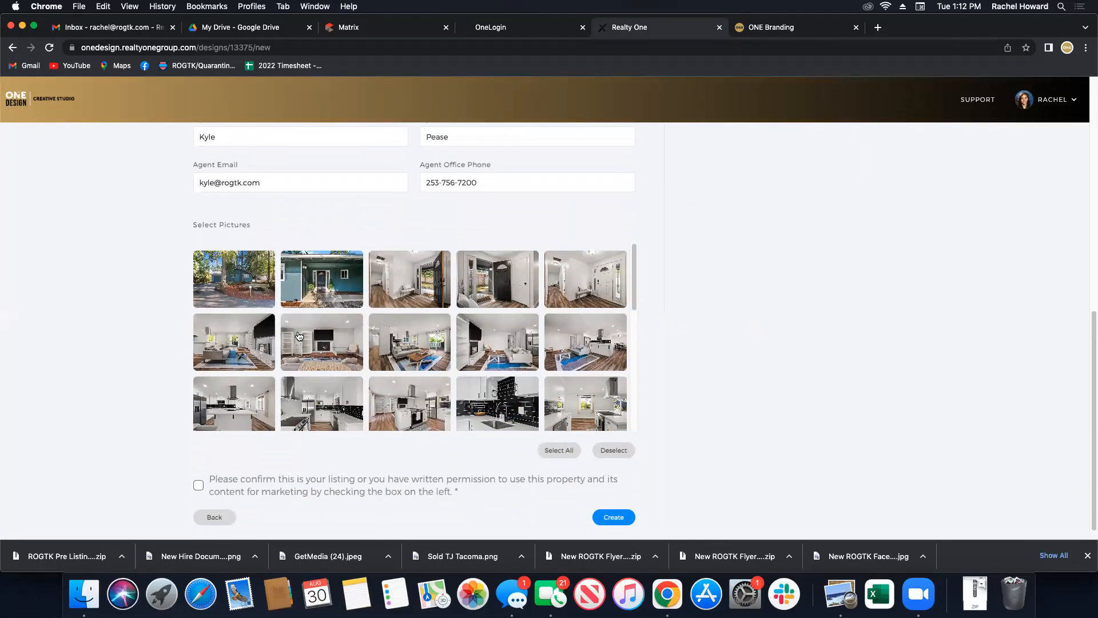
Pick the first listing photo for the design.
scroll(343, 329, "down", 5)
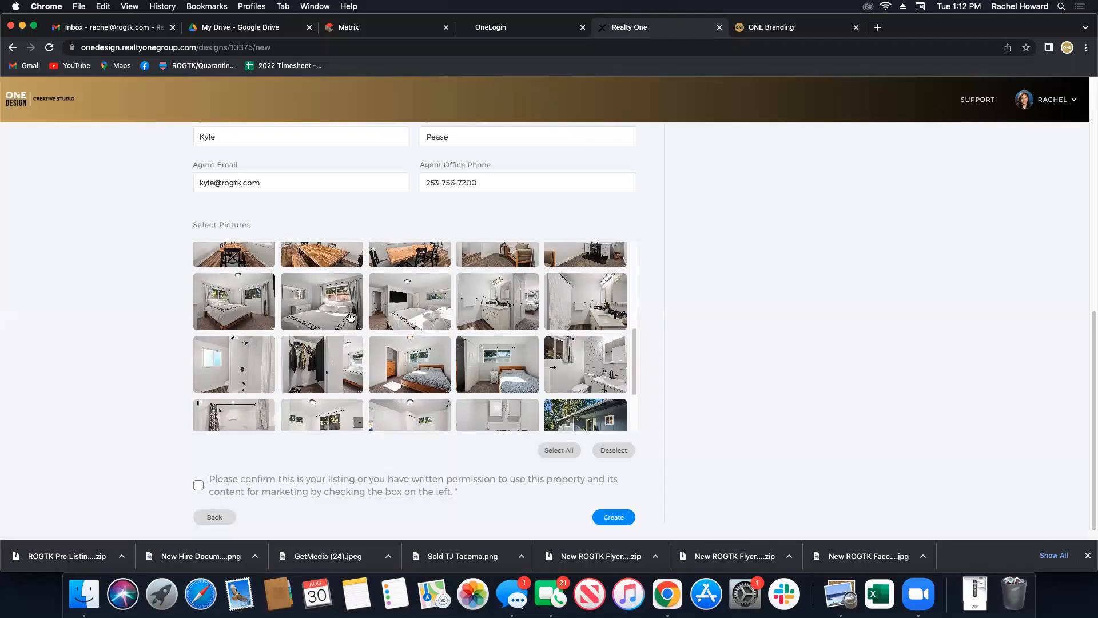
scroll(351, 318, "down", 3)
scroll(351, 318, "up", 8)
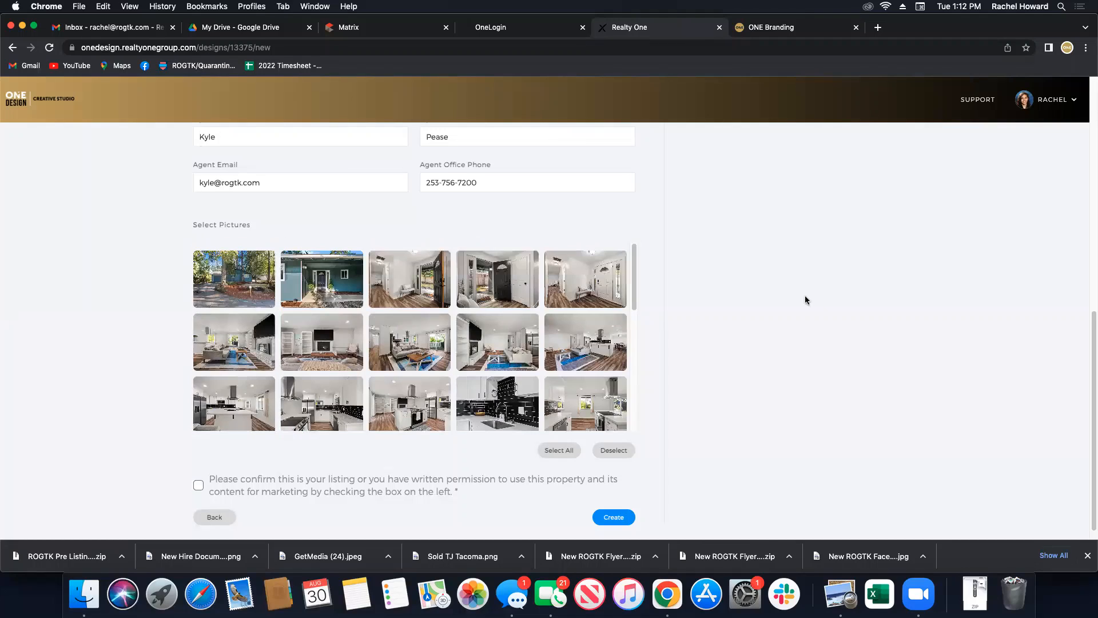
scroll(814, 283, "up", 5)
scroll(811, 269, "up", 3)
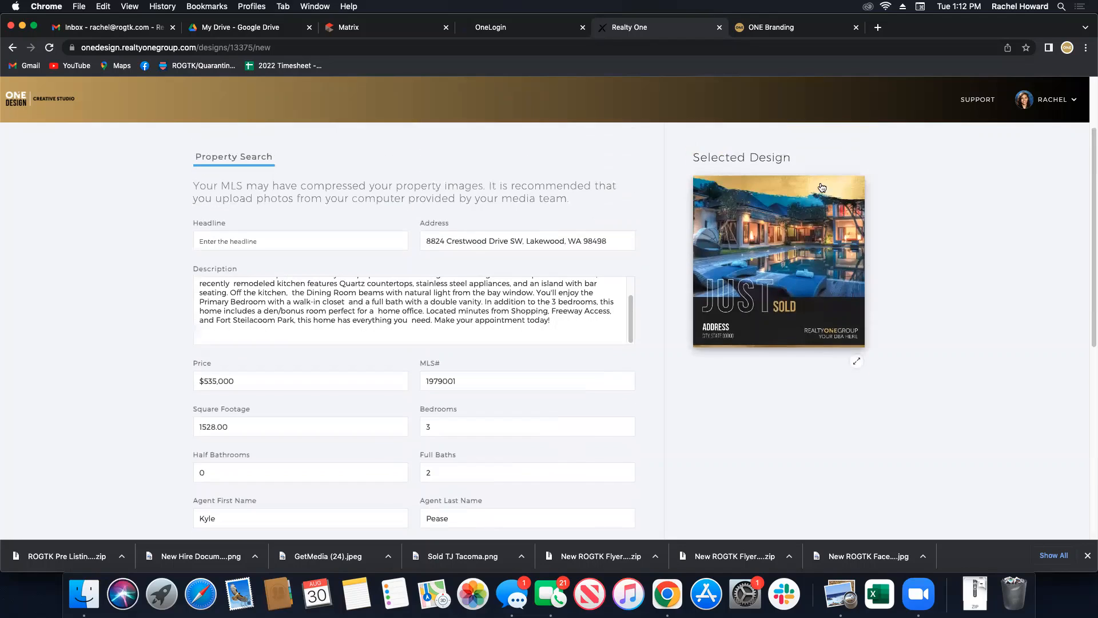
scroll(688, 414, "down", 7)
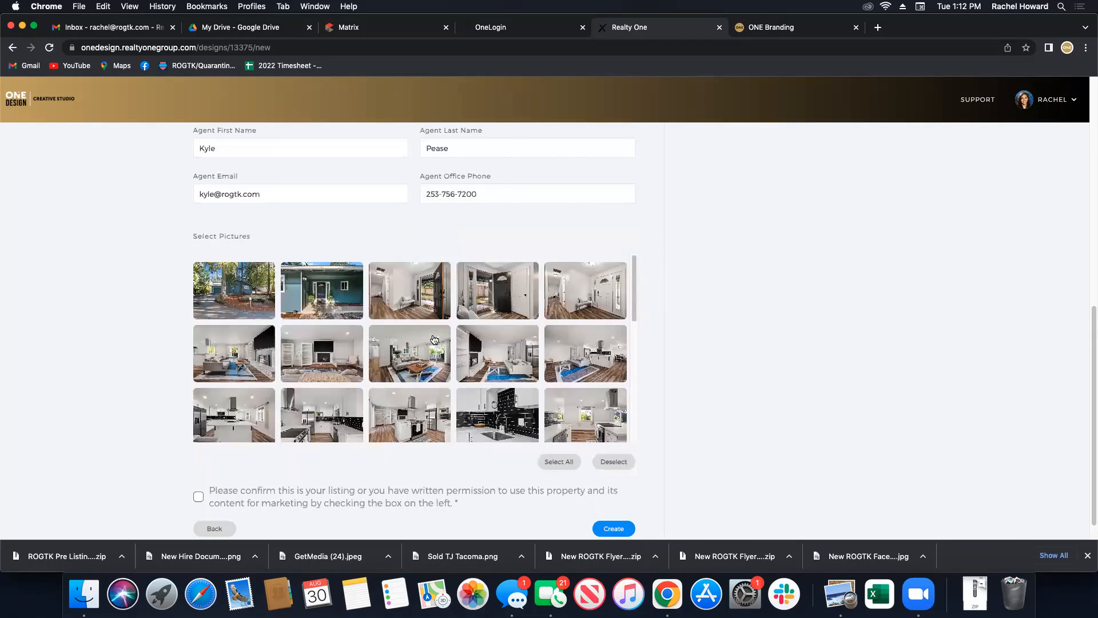
scroll(455, 368, "down", 2)
scroll(234, 317, "up", 2)
left_click(232, 318)
Add the front-yard exterior photo, confirm marketing permission, and create the design.
scroll(371, 358, "down", 1)
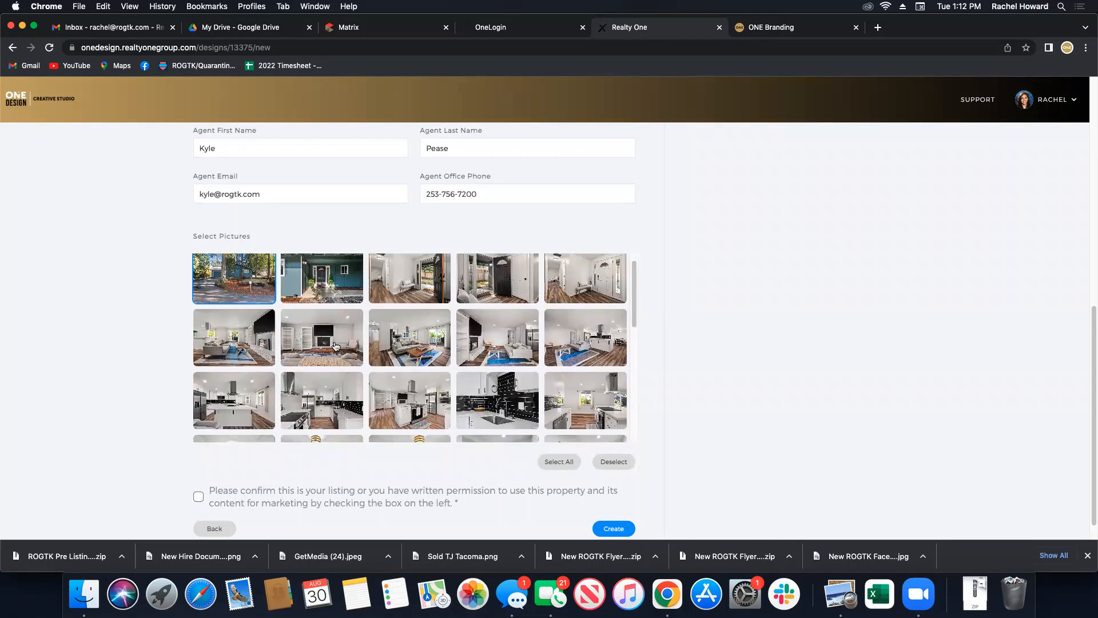
scroll(474, 412, "down", 5)
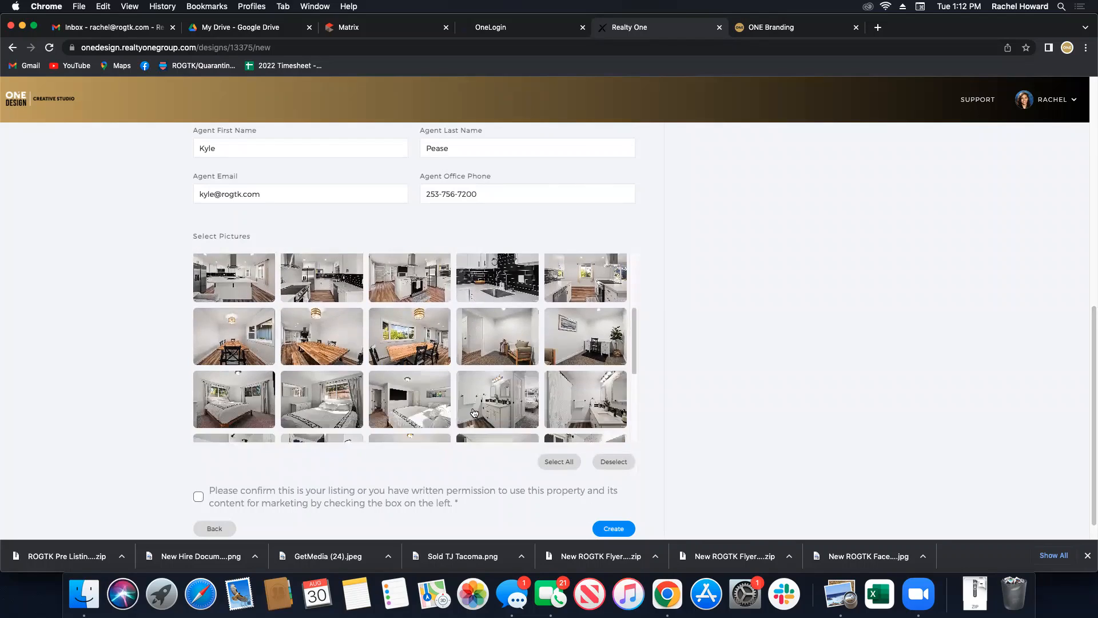
scroll(474, 413, "down", 10)
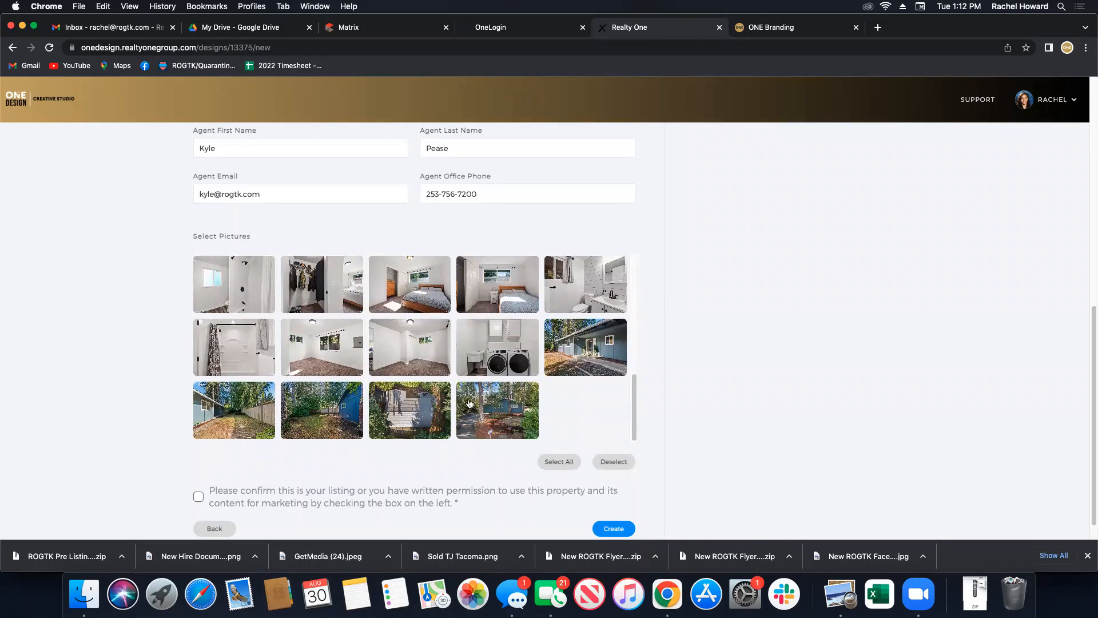
left_click(497, 416)
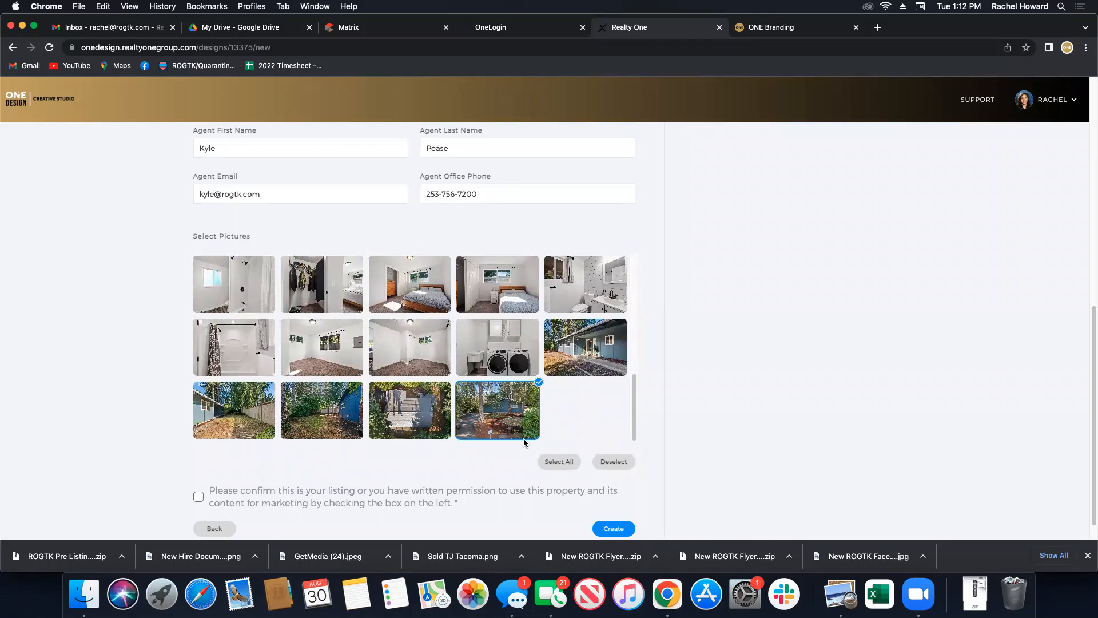
scroll(323, 457, "down", 1)
left_click(199, 471)
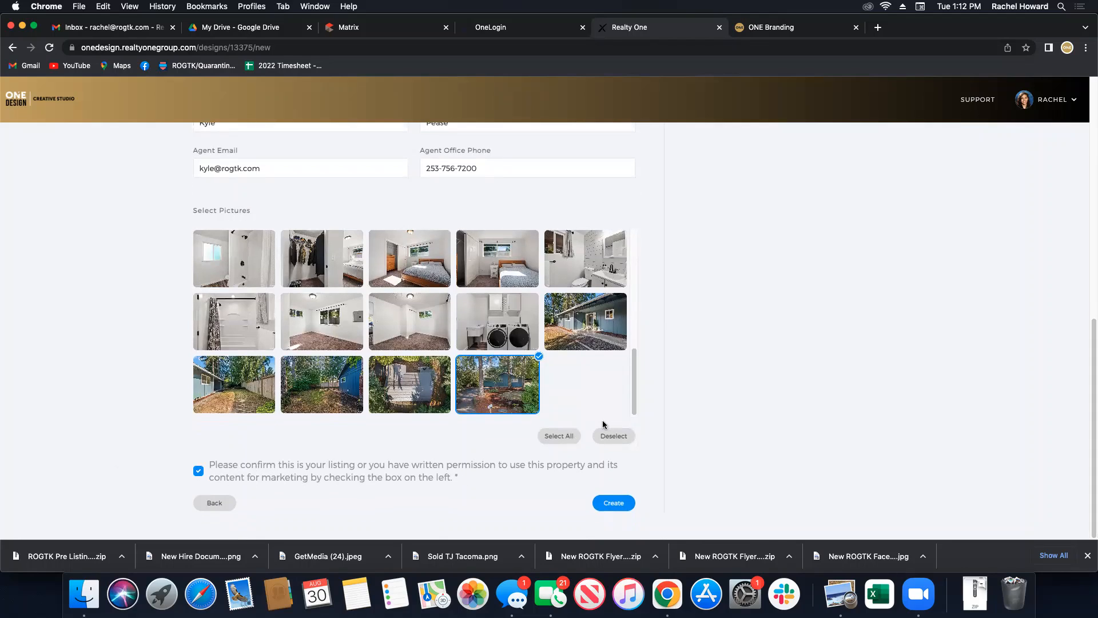
left_click(623, 511)
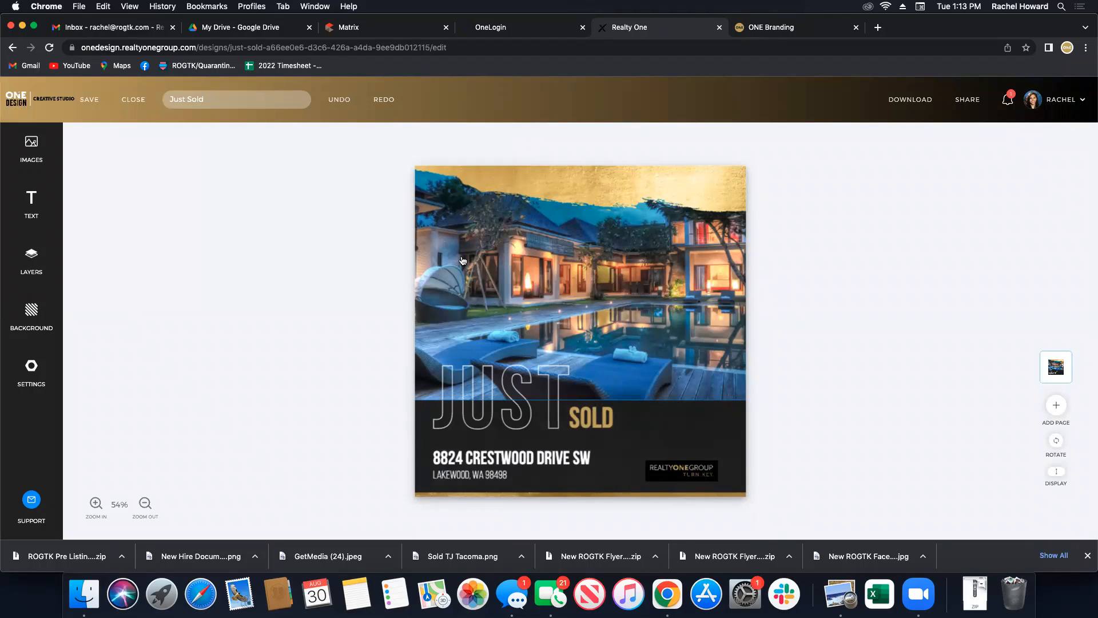
left_click(41, 153)
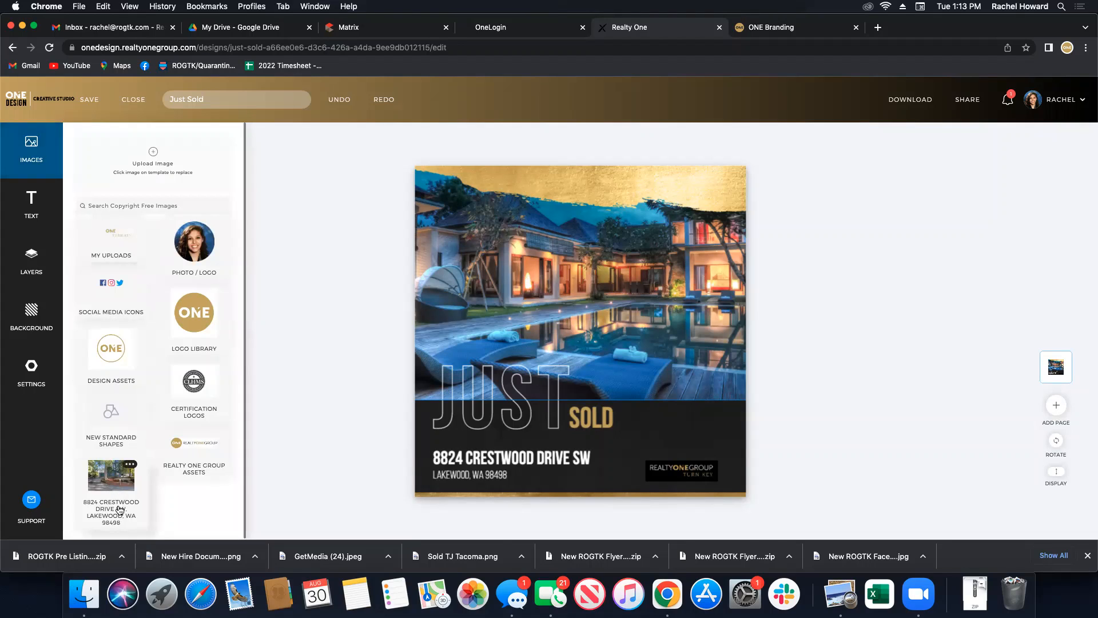
left_click(103, 485)
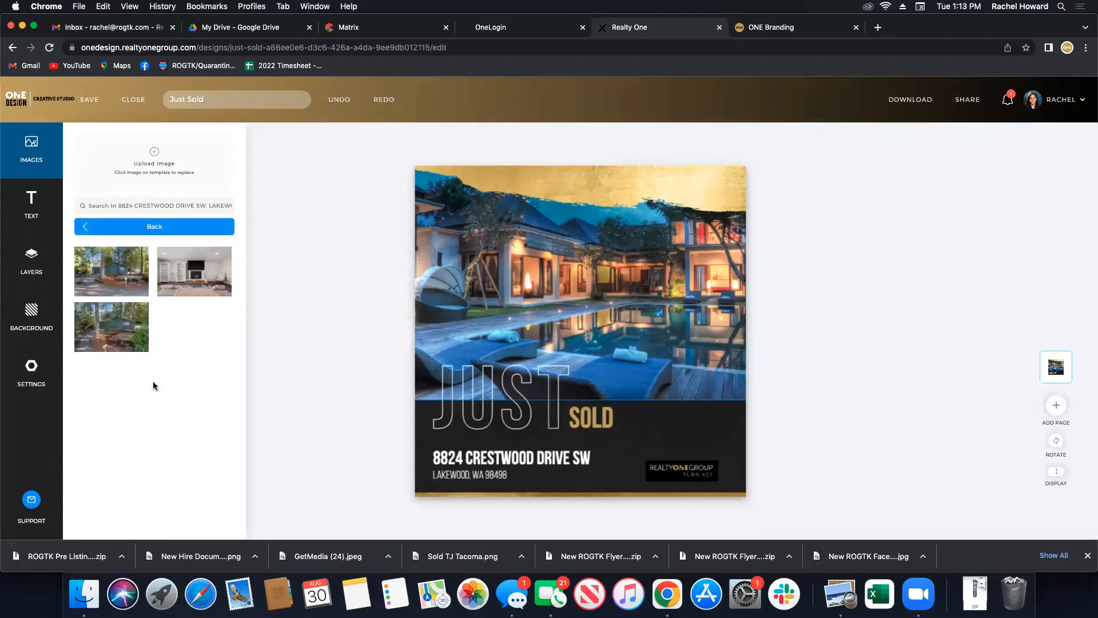
left_click(109, 289)
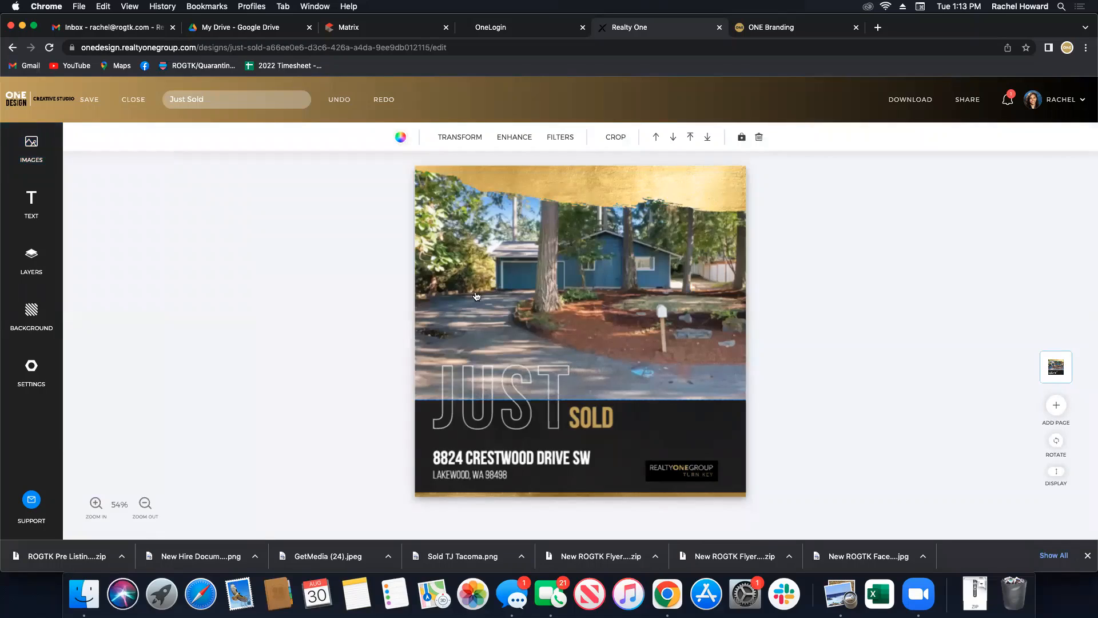
left_click(357, 334)
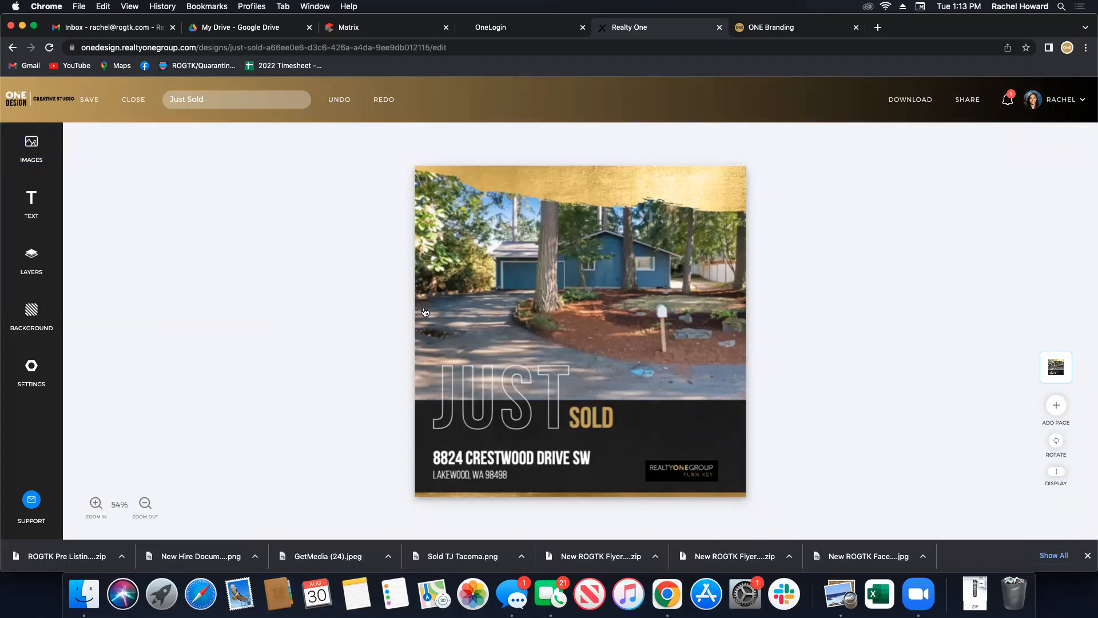
left_click(59, 170)
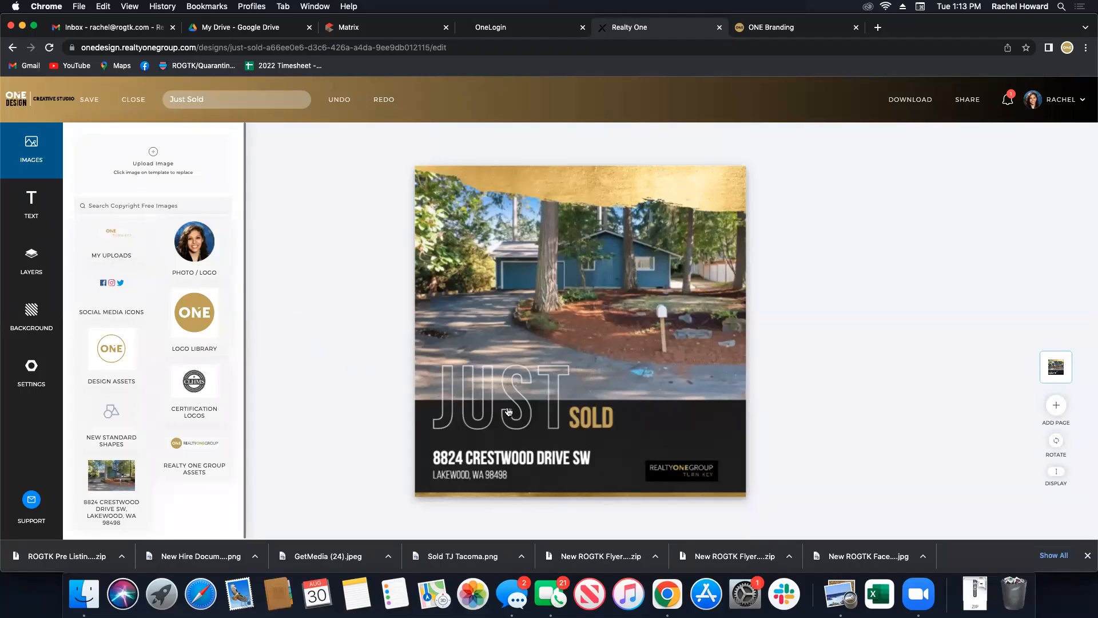
Retype SOLD as NEW LISTING and widen its text box to fit one line.
left_click(600, 418)
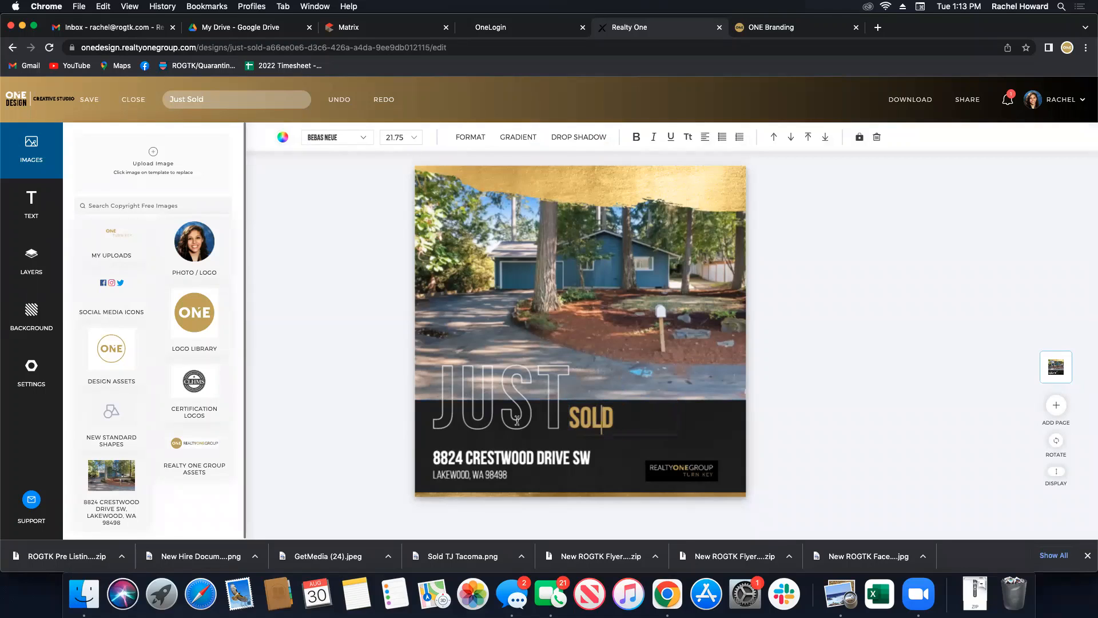
double_click(599, 422)
type("NEW LISTING")
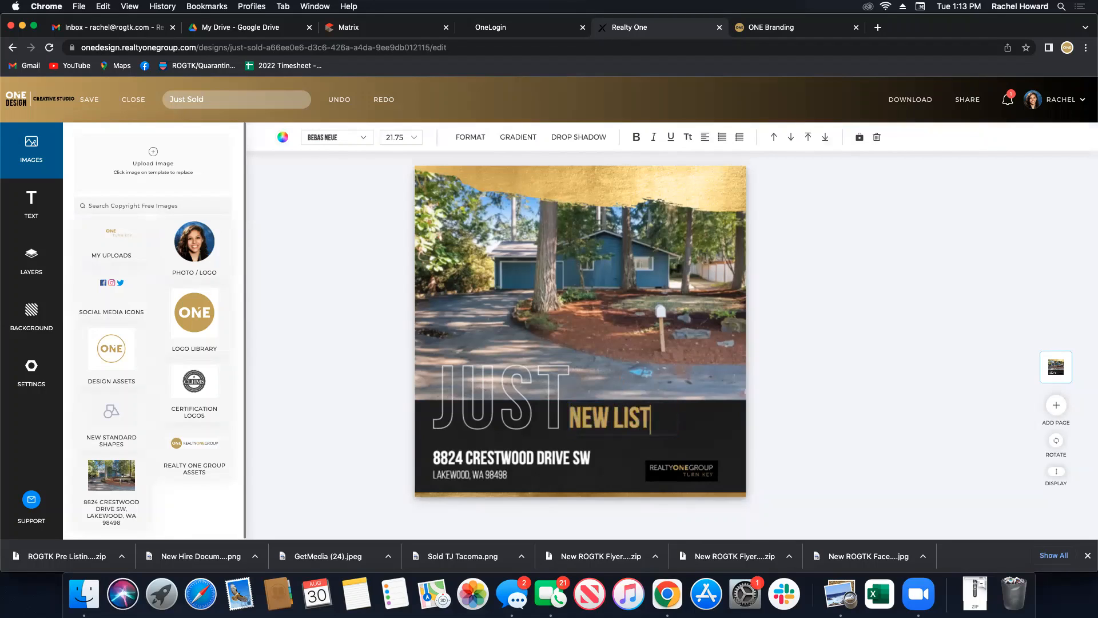
left_click(803, 412)
left_click(666, 441)
left_click_drag(701, 435, 711, 436)
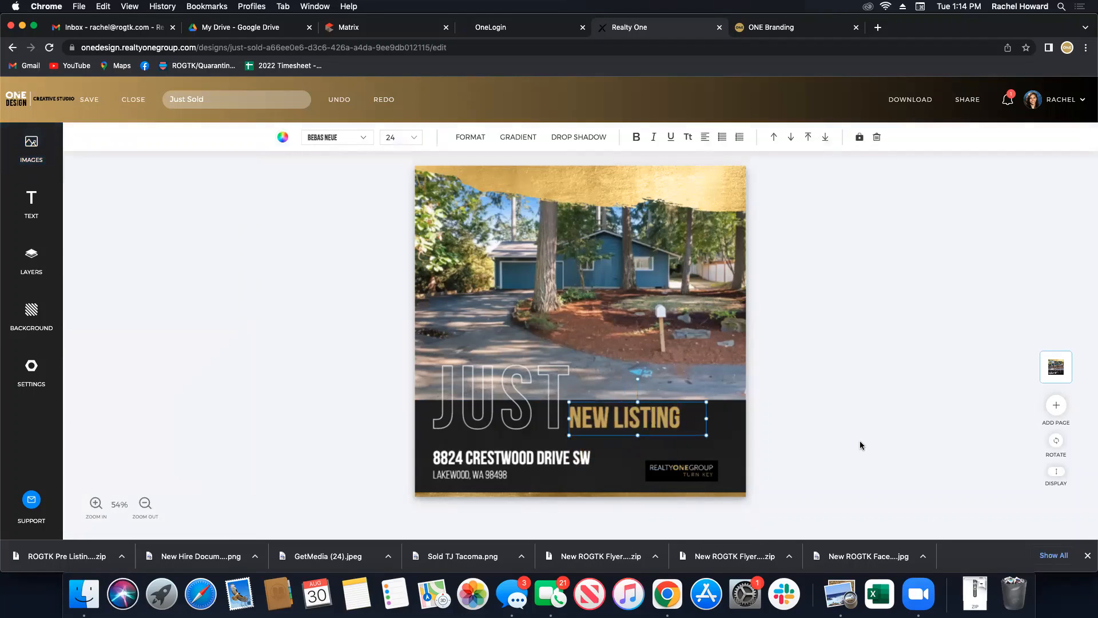
left_click(860, 444)
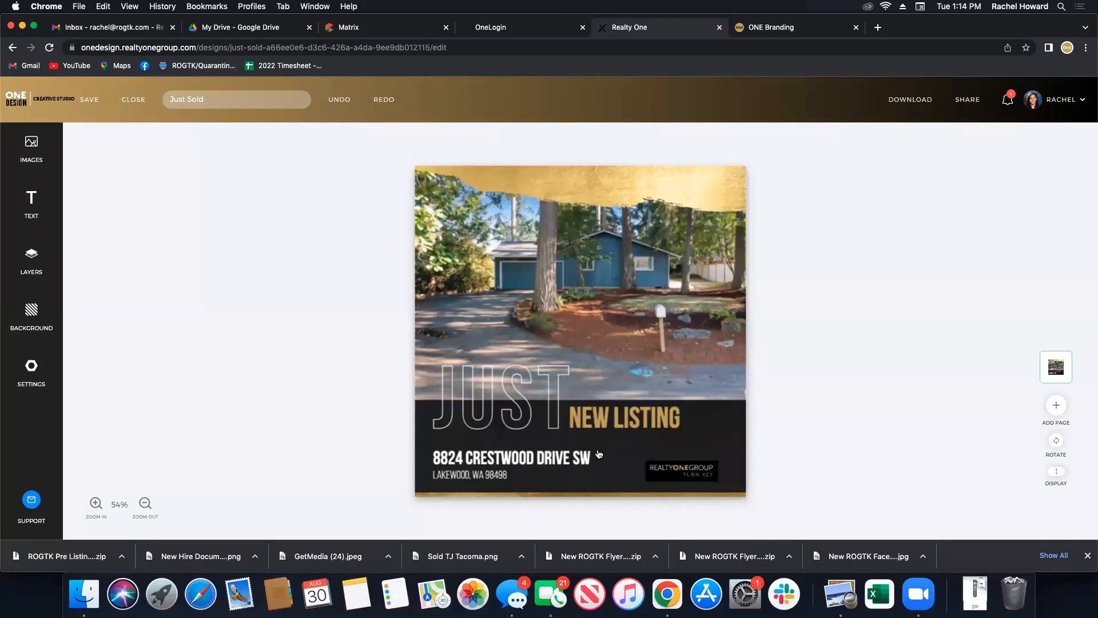
Unlock the dba logo layer, enlarge the Realty ONE Group Turn Key logo and shift it right.
left_click(31, 260)
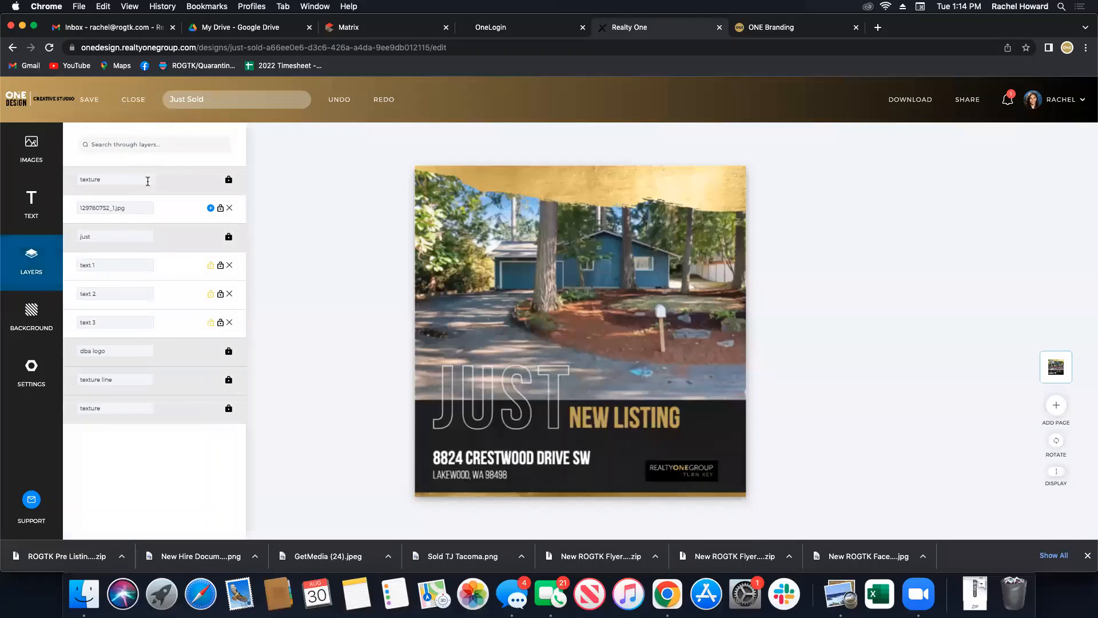
left_click(229, 354)
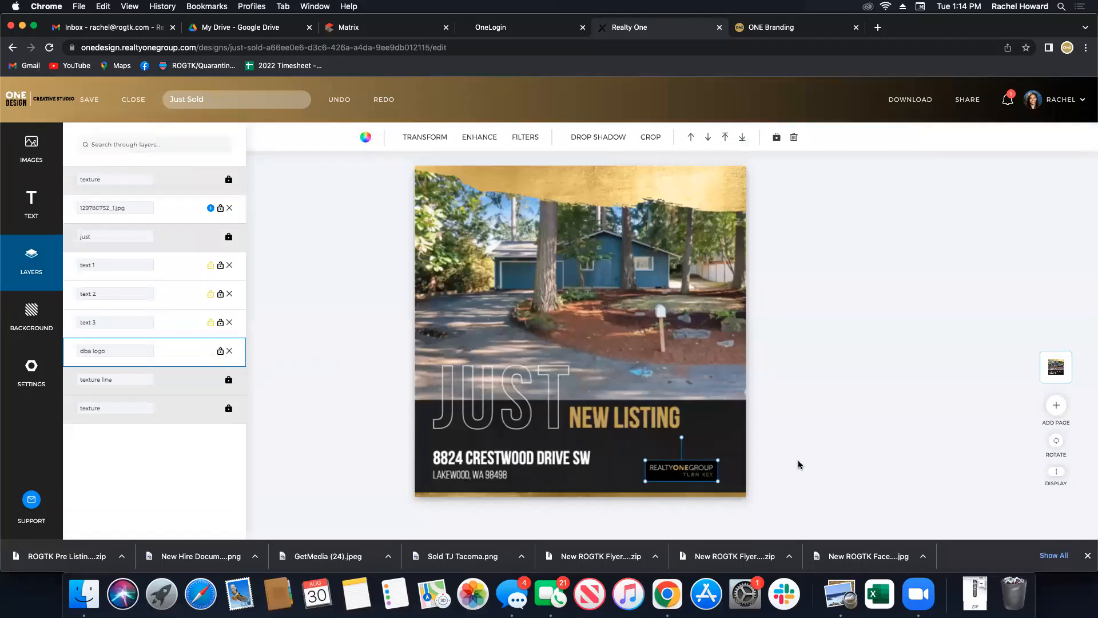
left_click_drag(644, 458, 623, 446)
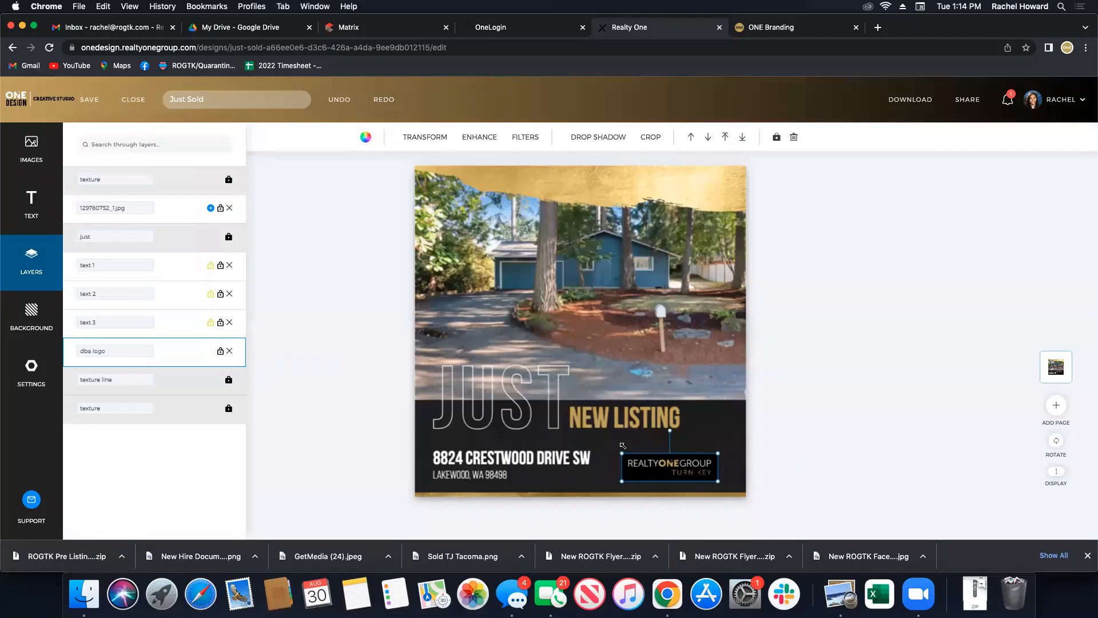
left_click_drag(677, 472, 692, 466)
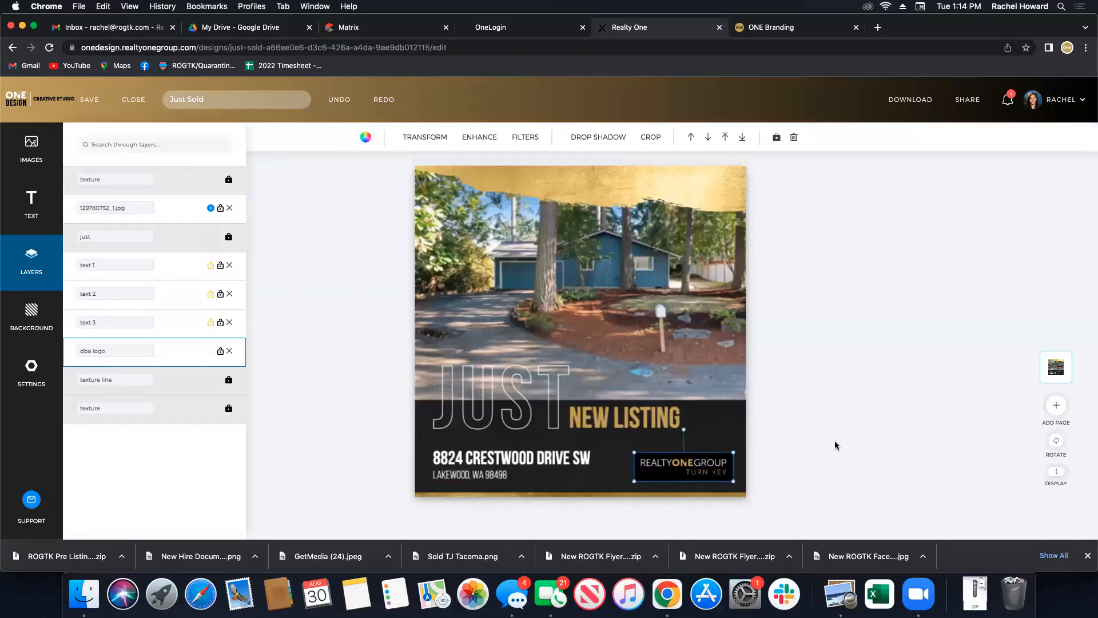
left_click(832, 458)
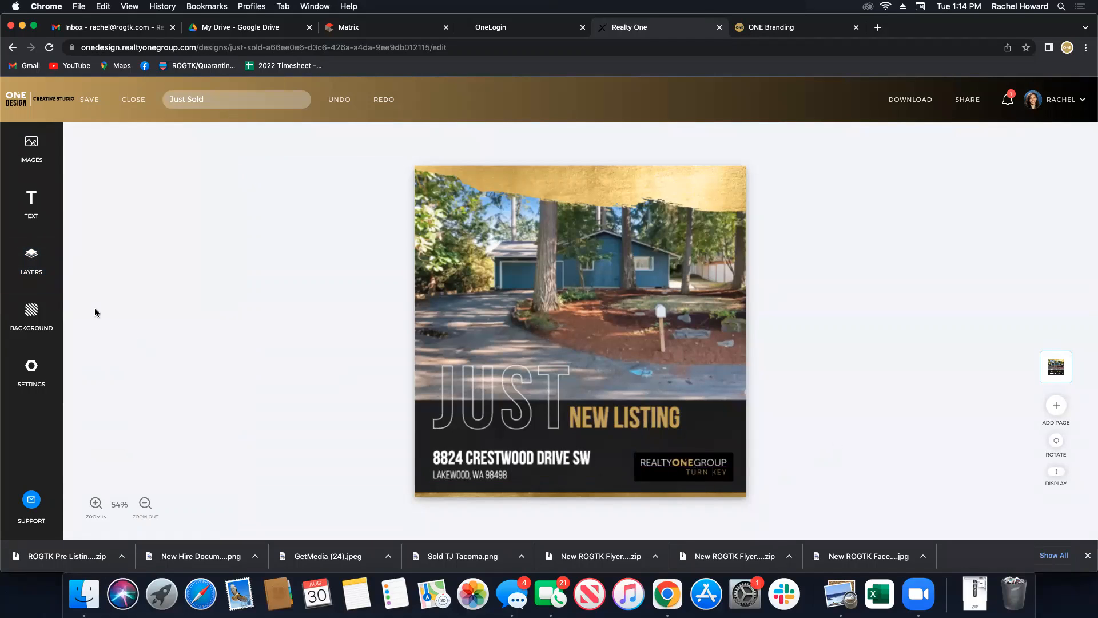
left_click(32, 261)
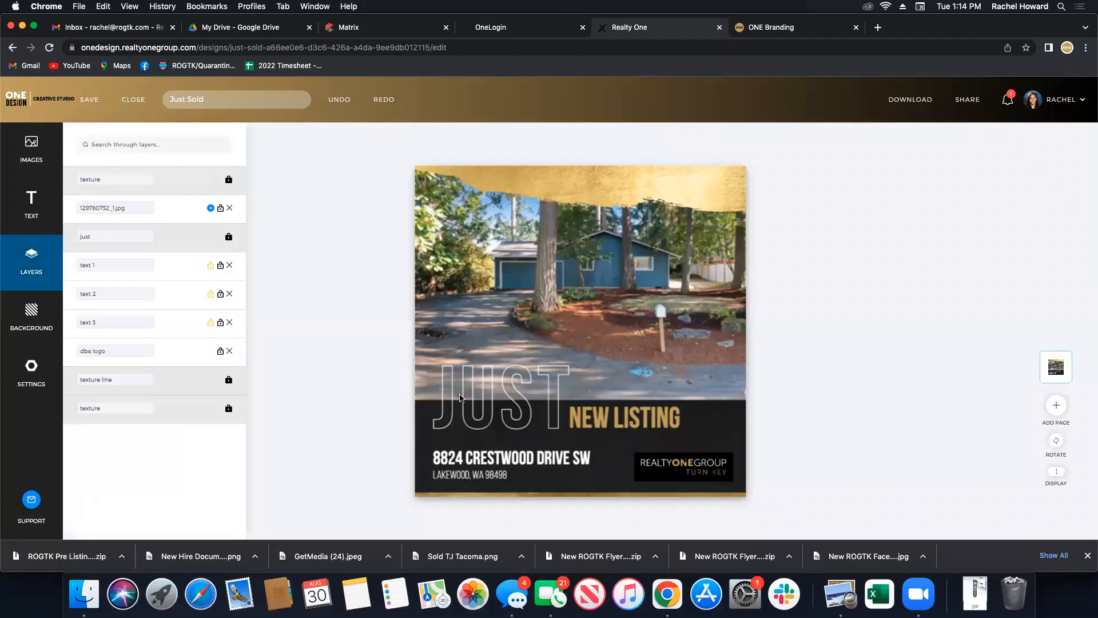
Unlock the JUST layer and retype NEW LISTING as LISTED.
left_click(228, 237)
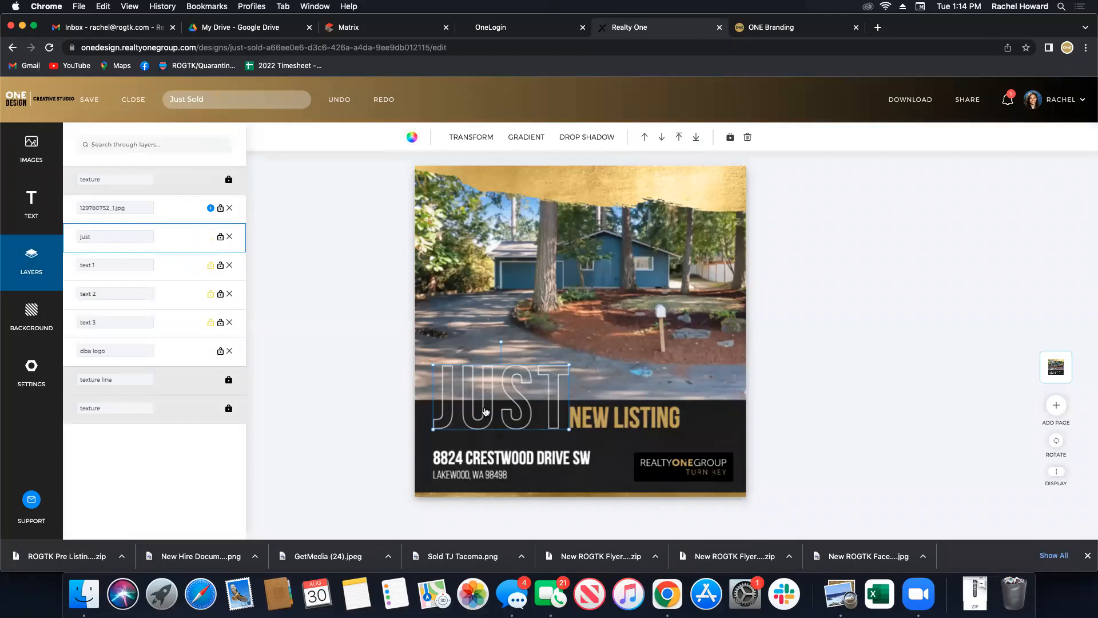
left_click(350, 341)
left_click(483, 407)
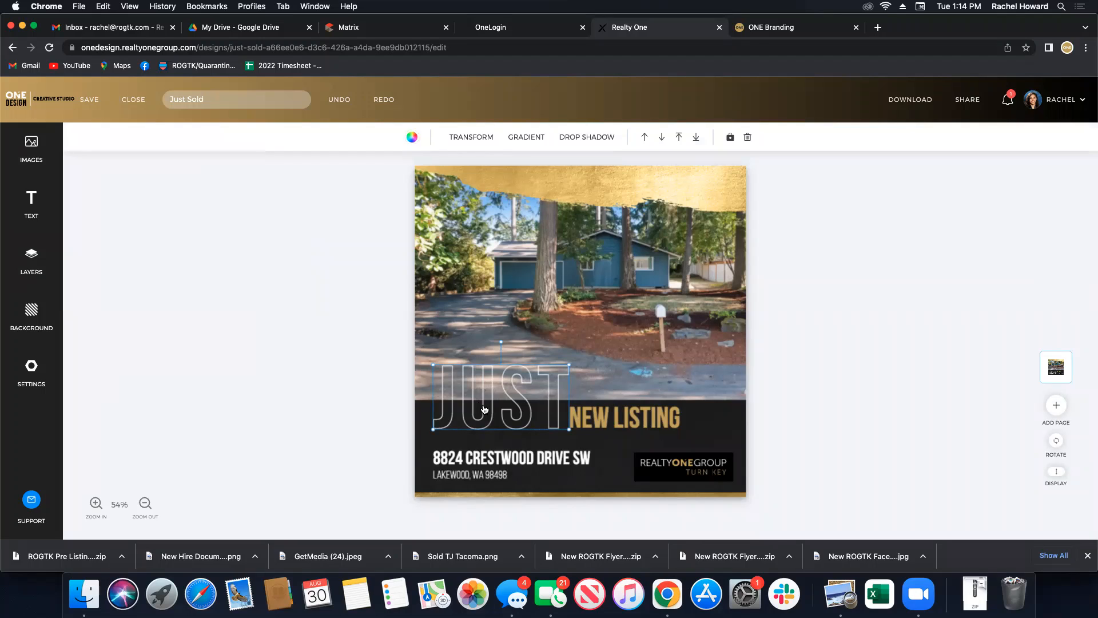
left_click(412, 137)
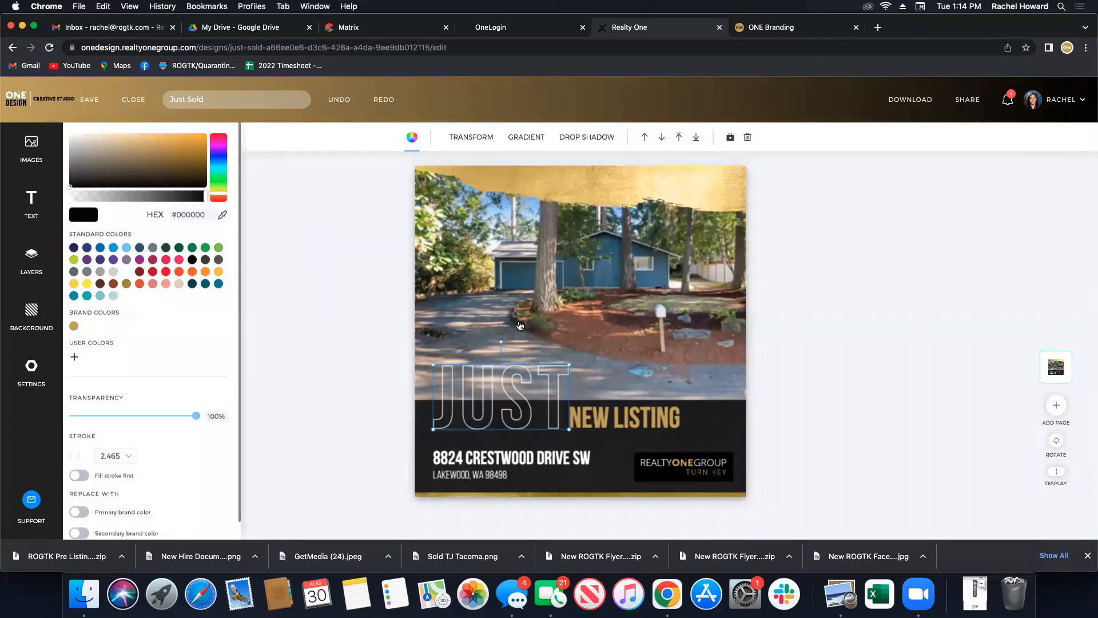
left_click(630, 422)
double_click(600, 418)
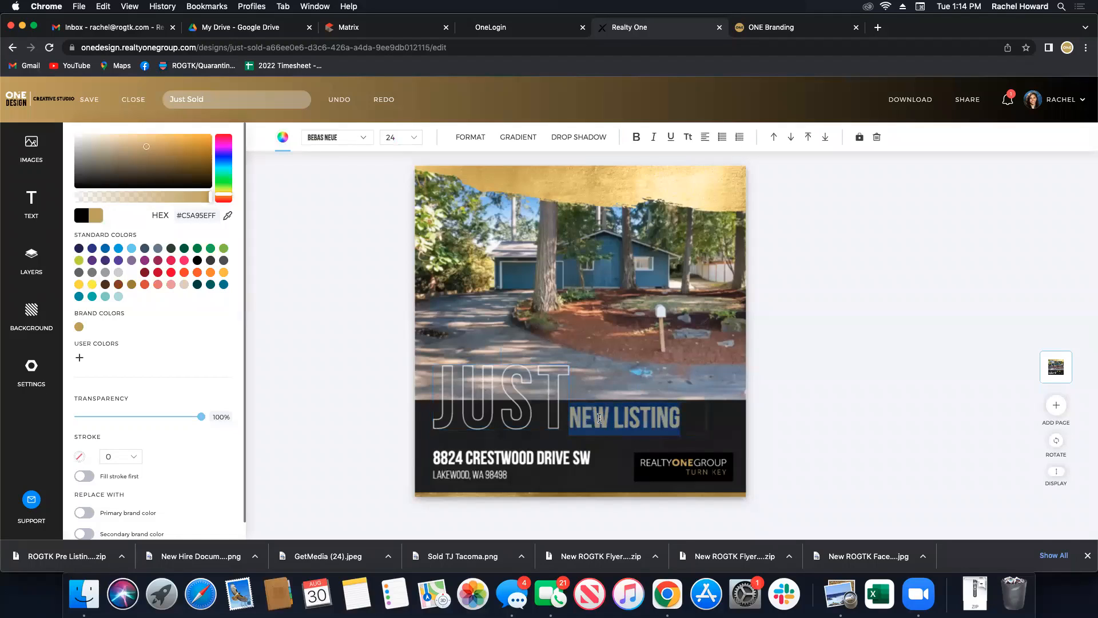
type("LISTED")
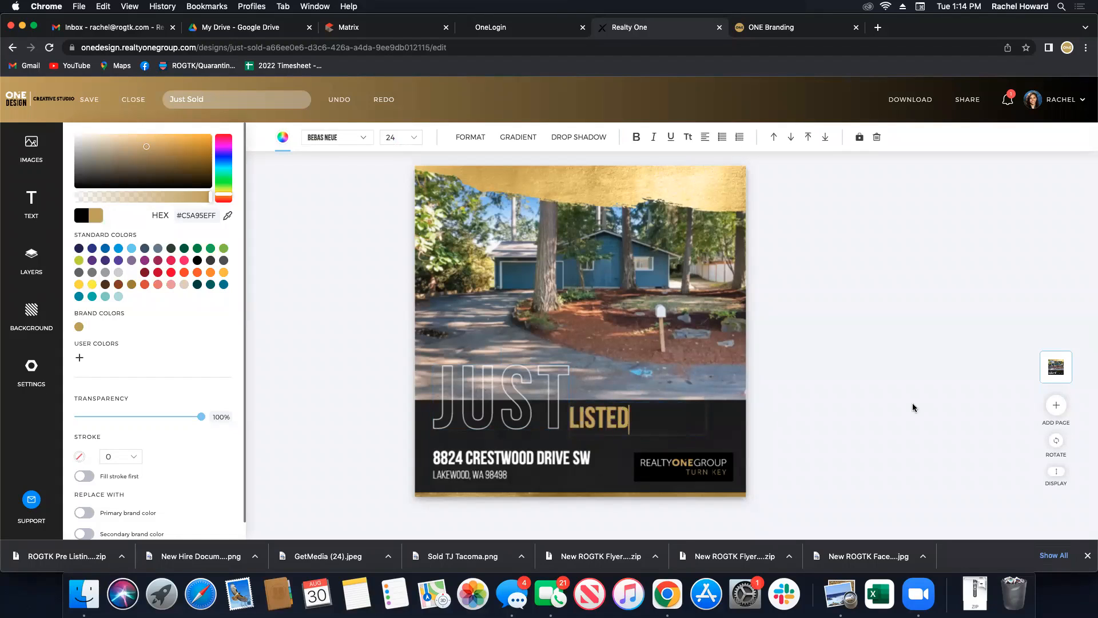
left_click(912, 403)
Fill JUST with the gold brand colour and make LISTED white.
left_click(546, 414)
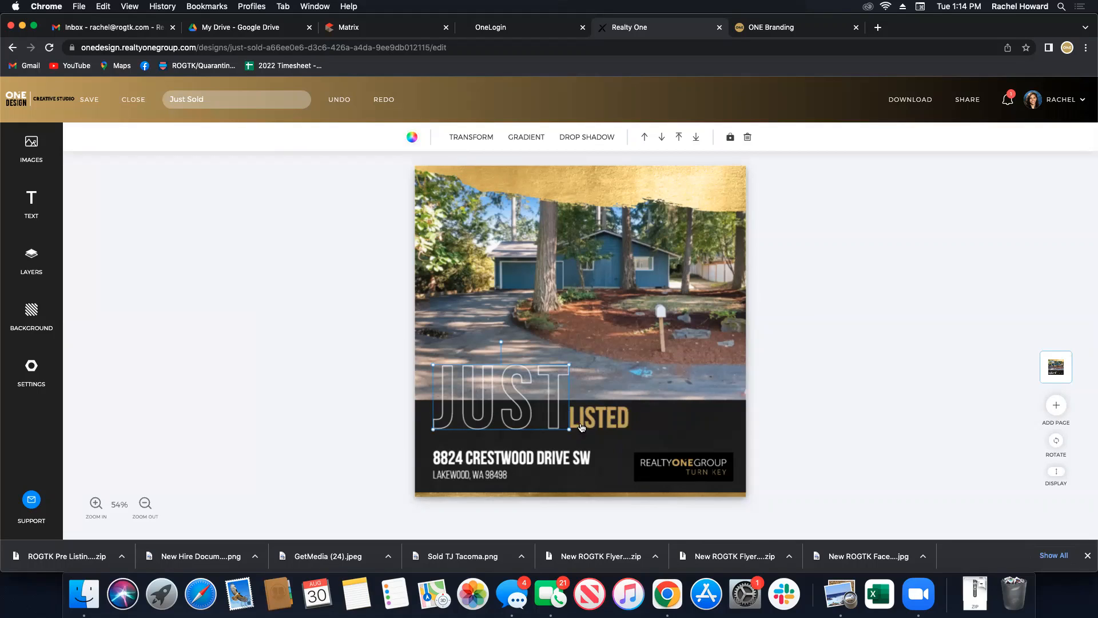
left_click(411, 137)
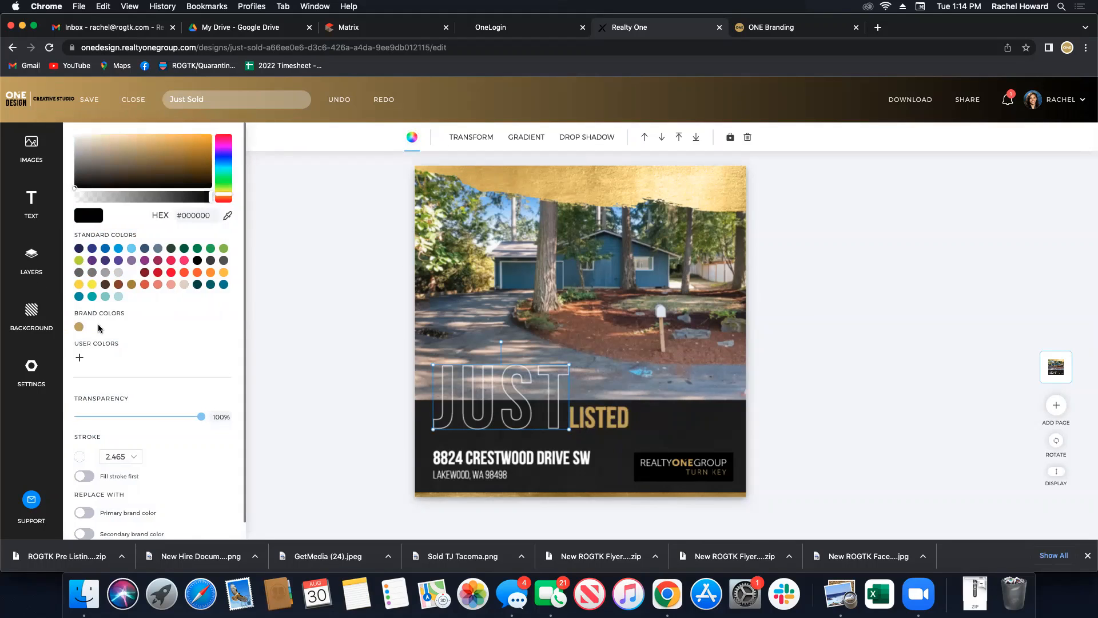
left_click(80, 328)
left_click(345, 387)
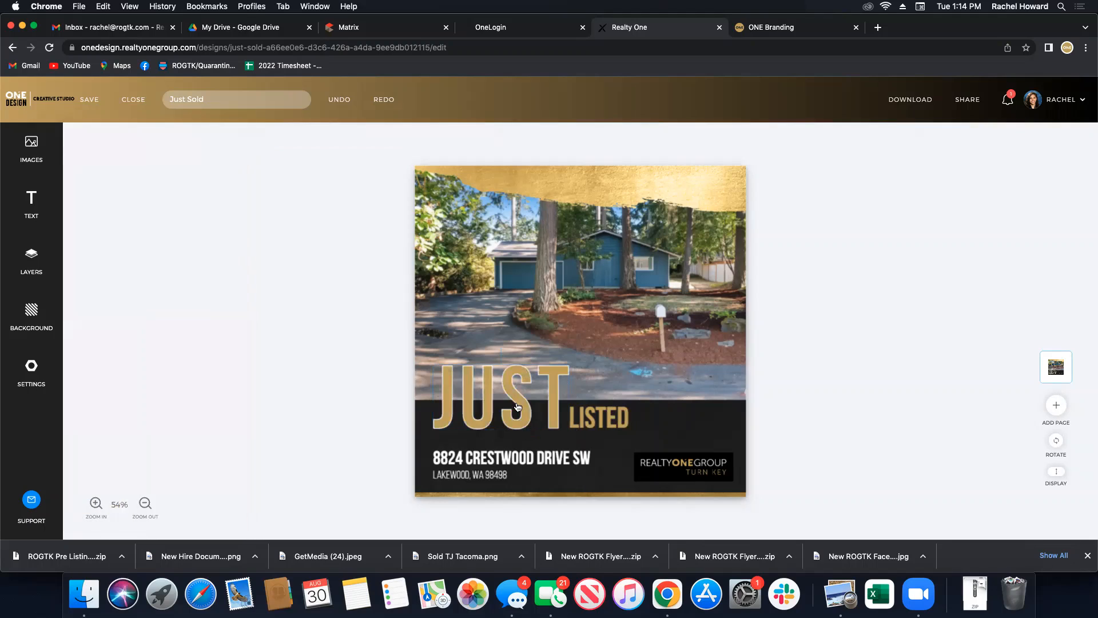
left_click(592, 416)
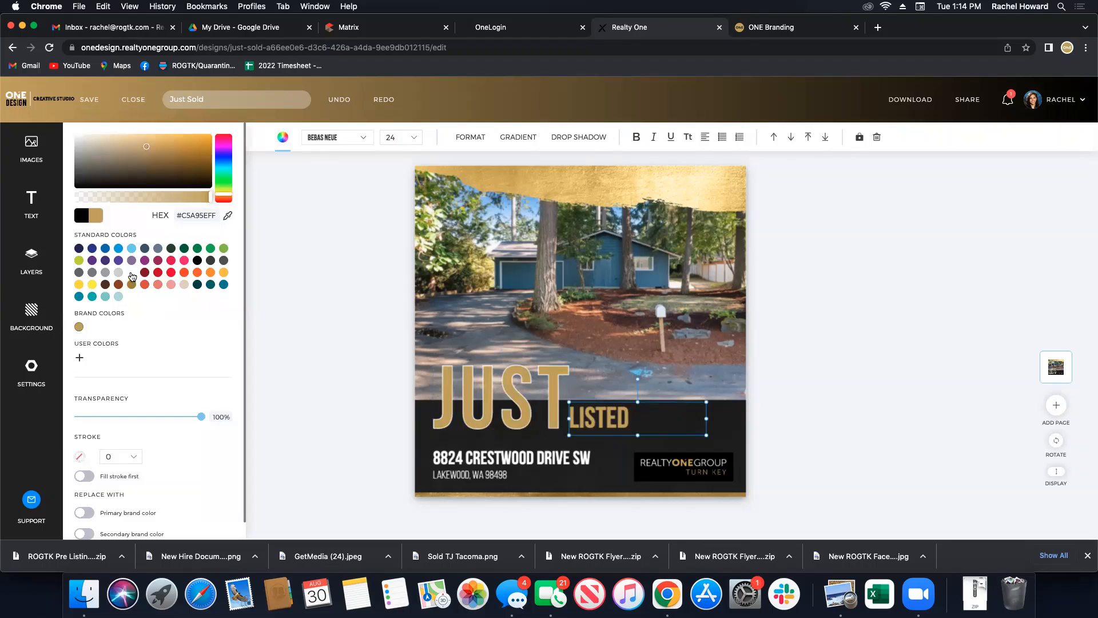
left_click(335, 343)
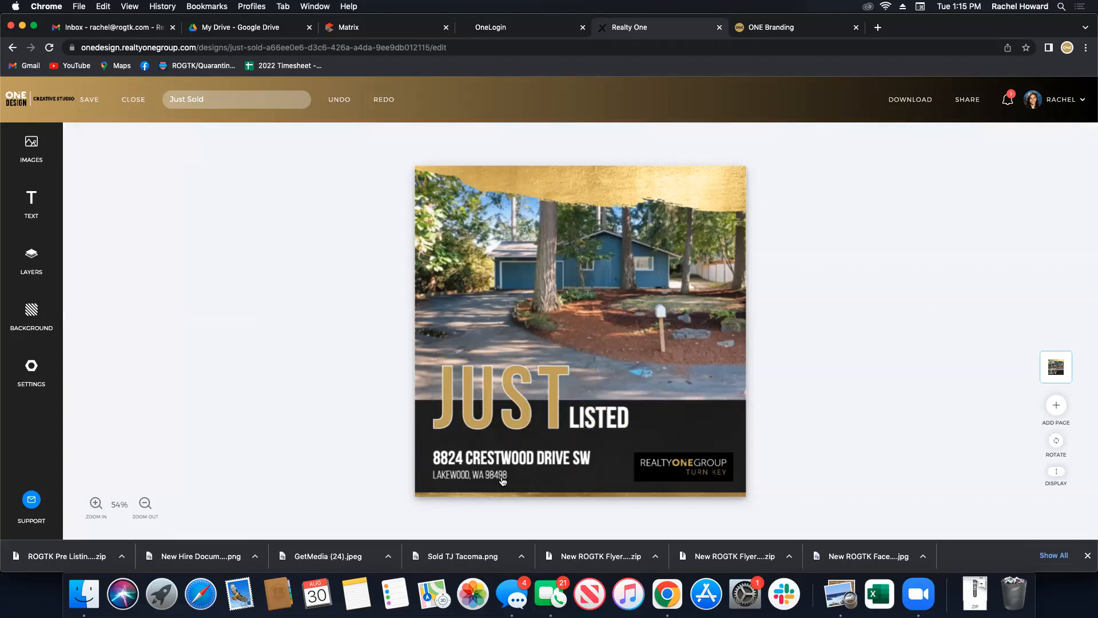
left_click(666, 478)
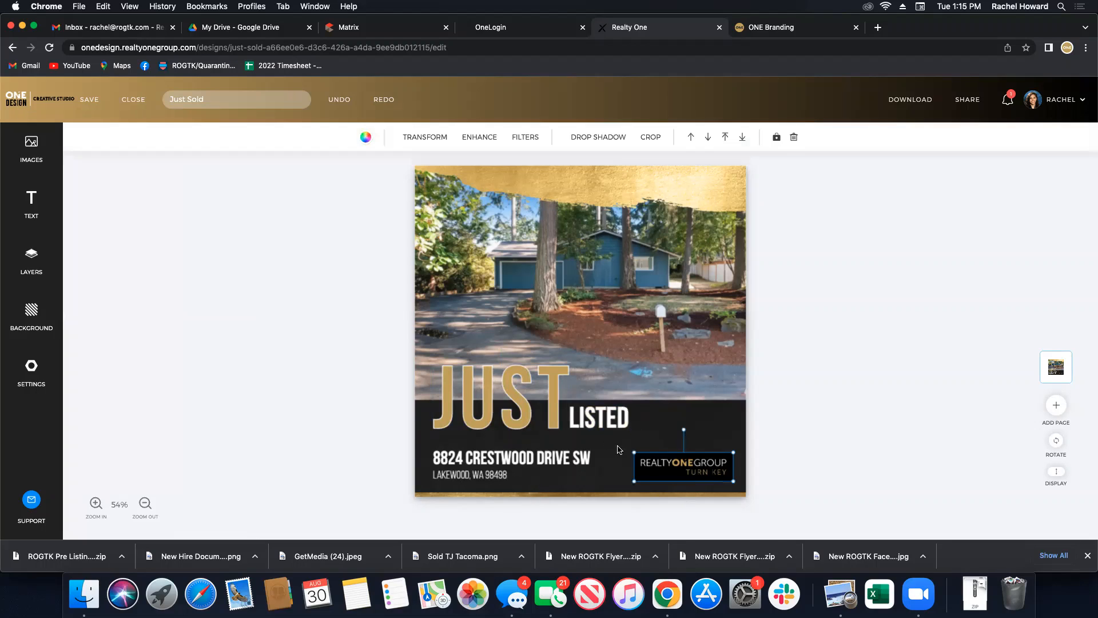
left_click(24, 155)
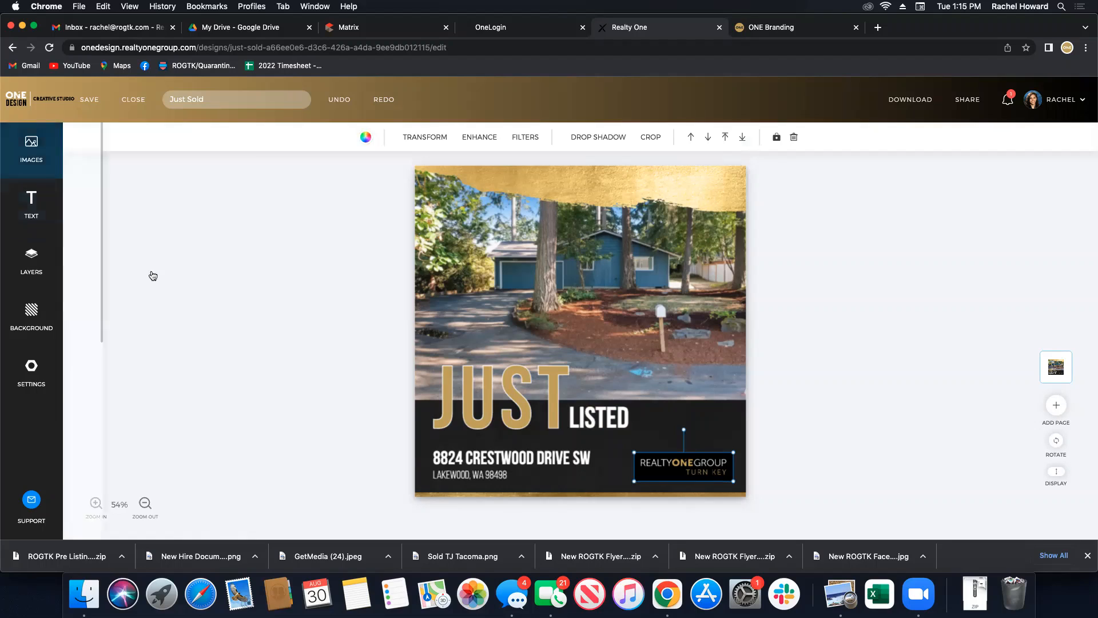
left_click(363, 384)
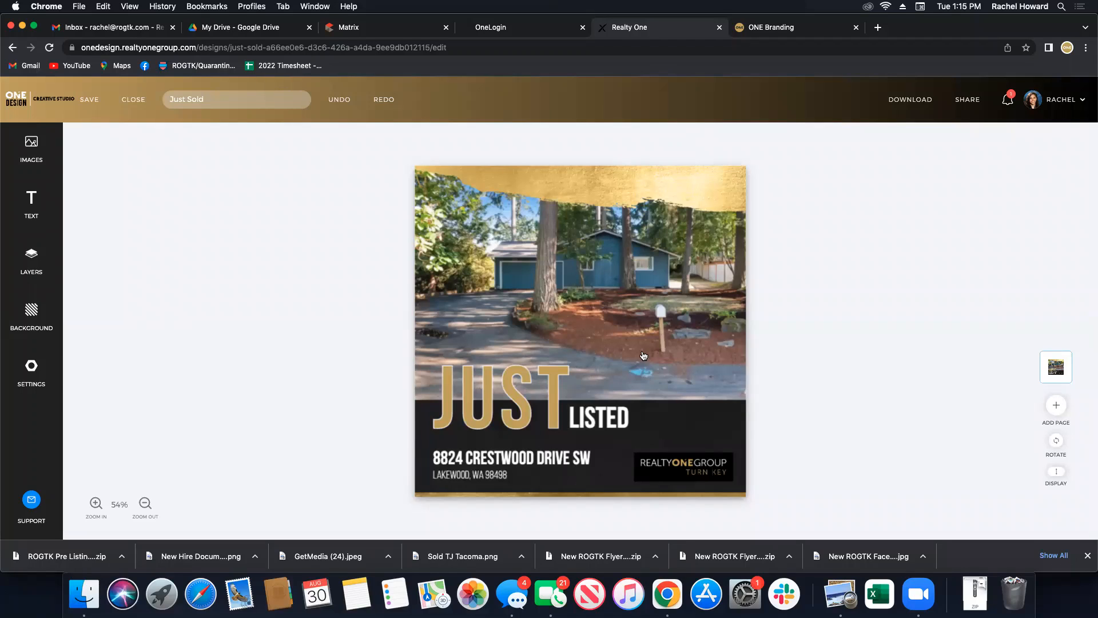
left_click(684, 462)
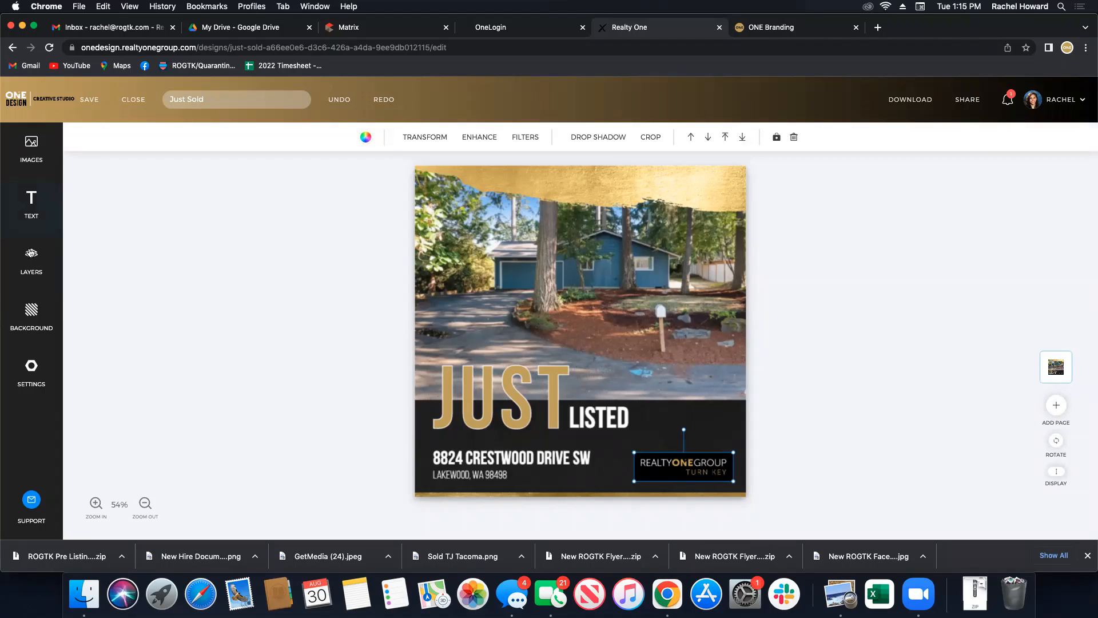
left_click(27, 263)
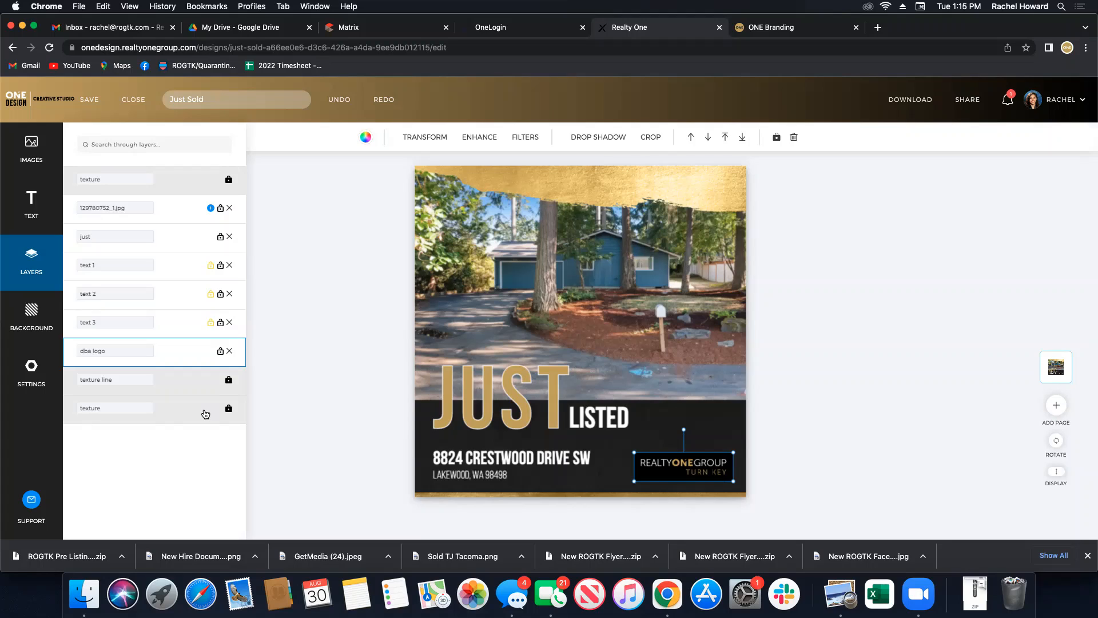
left_click(280, 400)
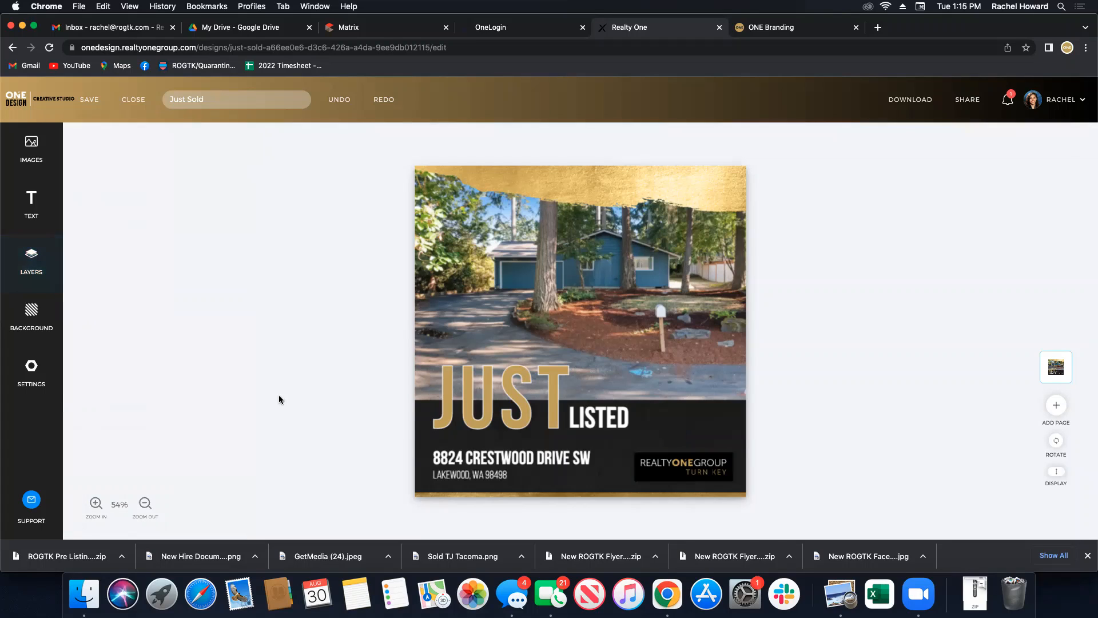
left_click(468, 461)
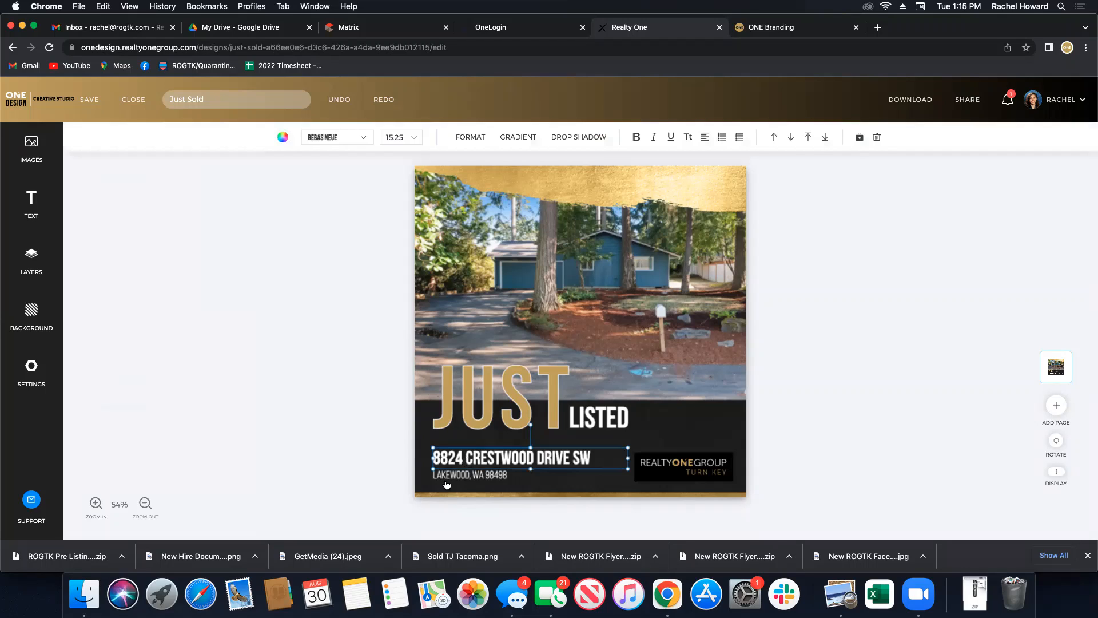
left_click(445, 474)
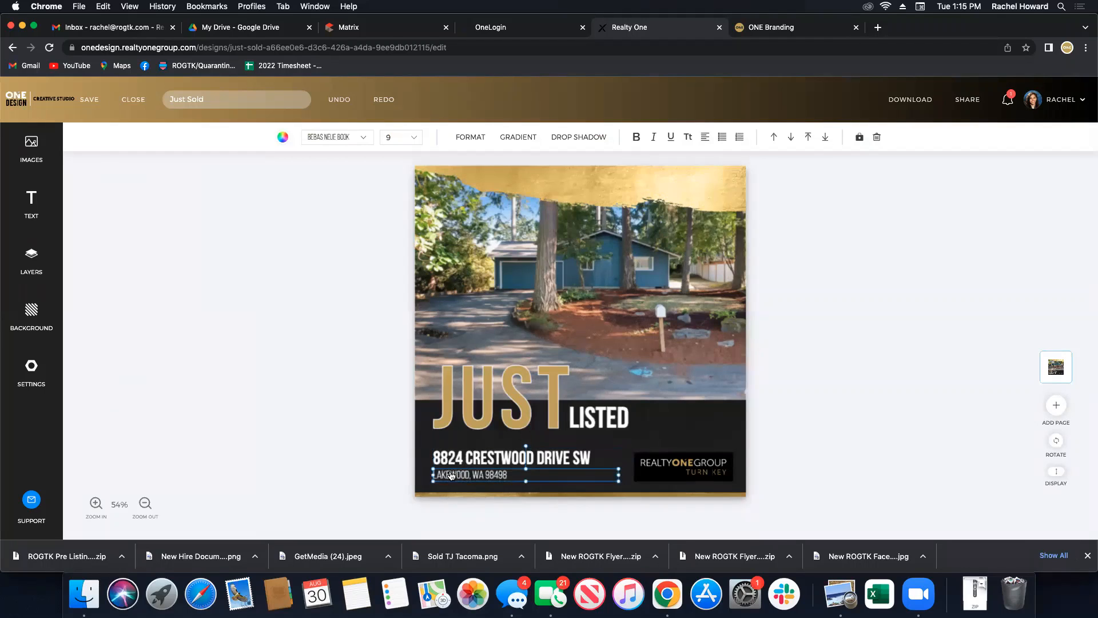
left_click(455, 462)
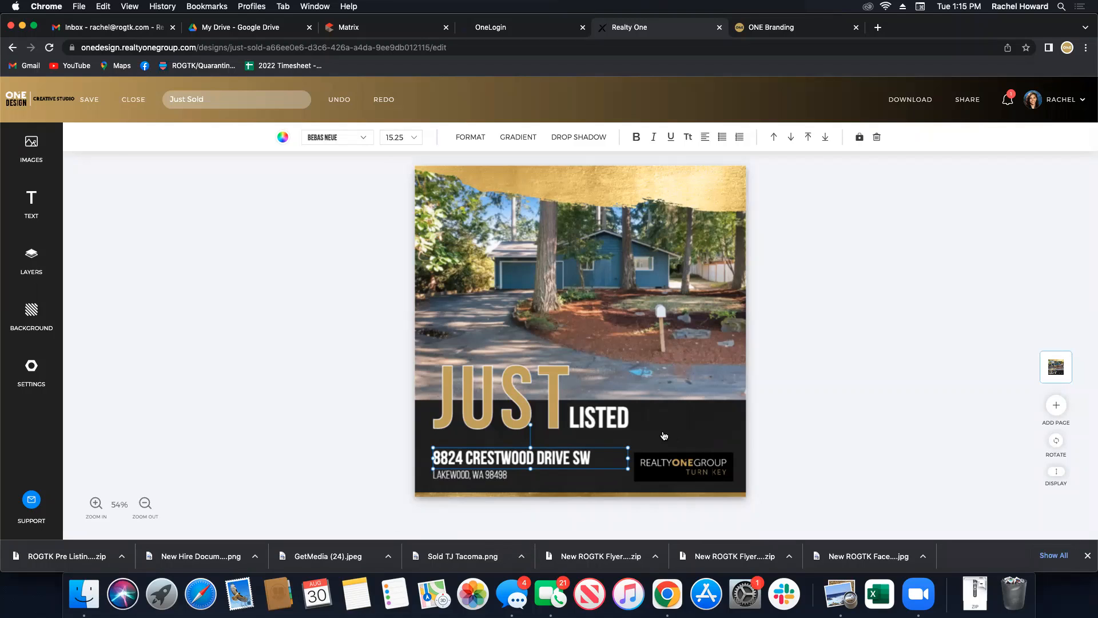
left_click(474, 479)
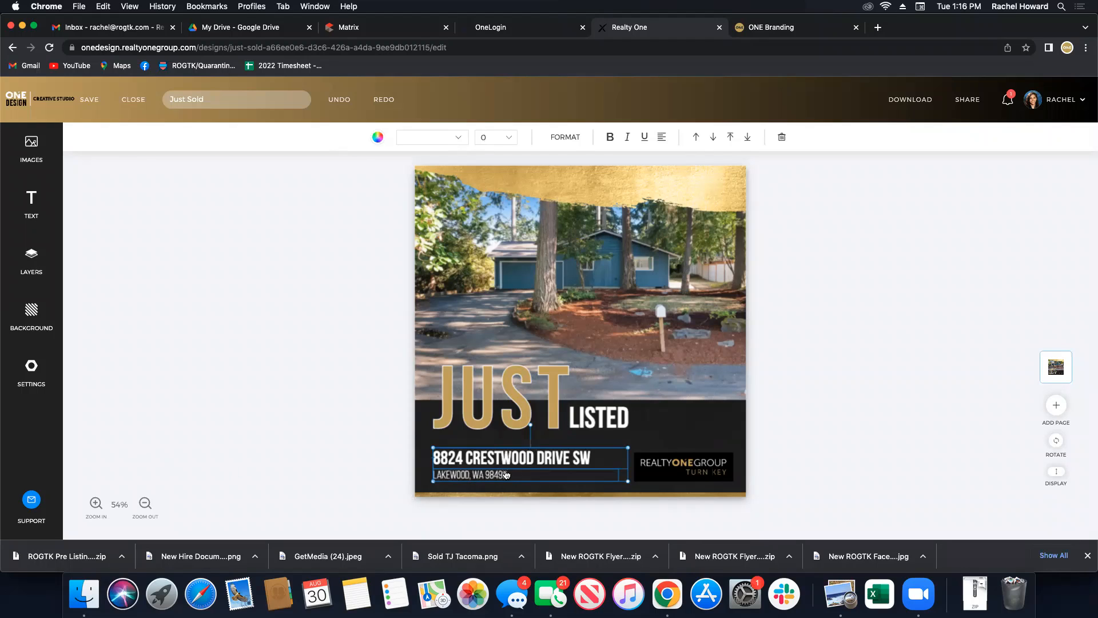
left_click(565, 139)
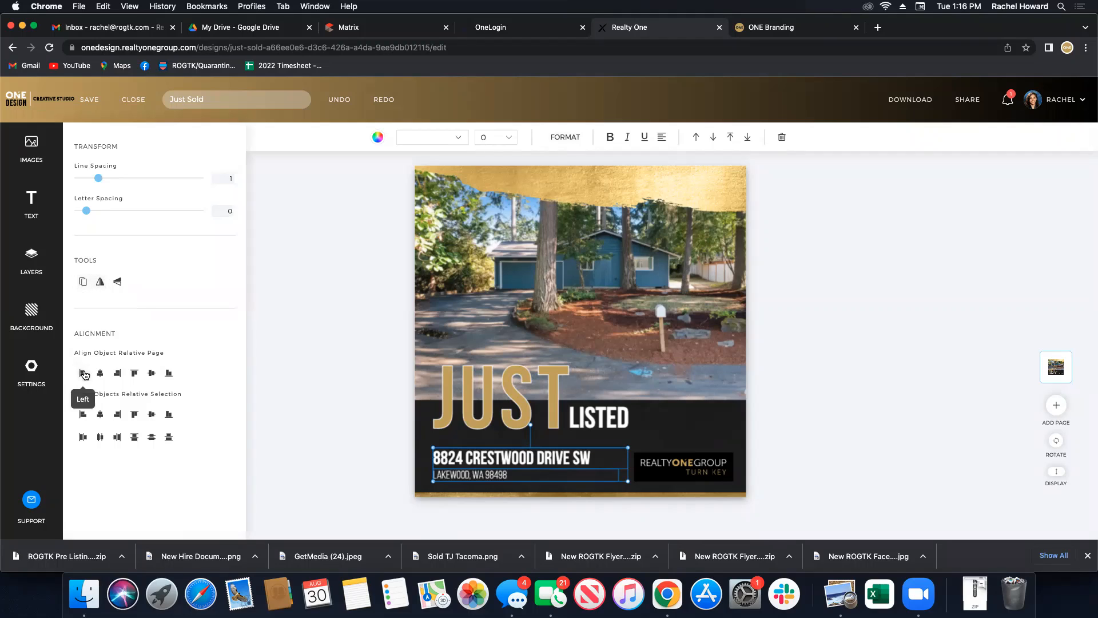
left_click(118, 374)
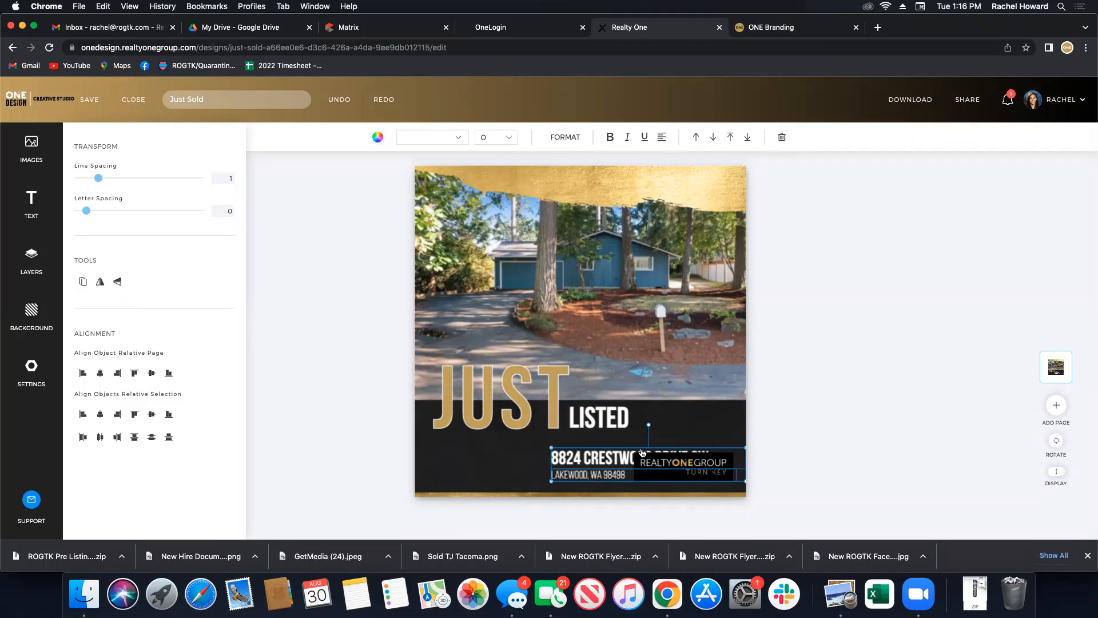
left_click(83, 373)
left_click_drag(455, 469, 472, 462)
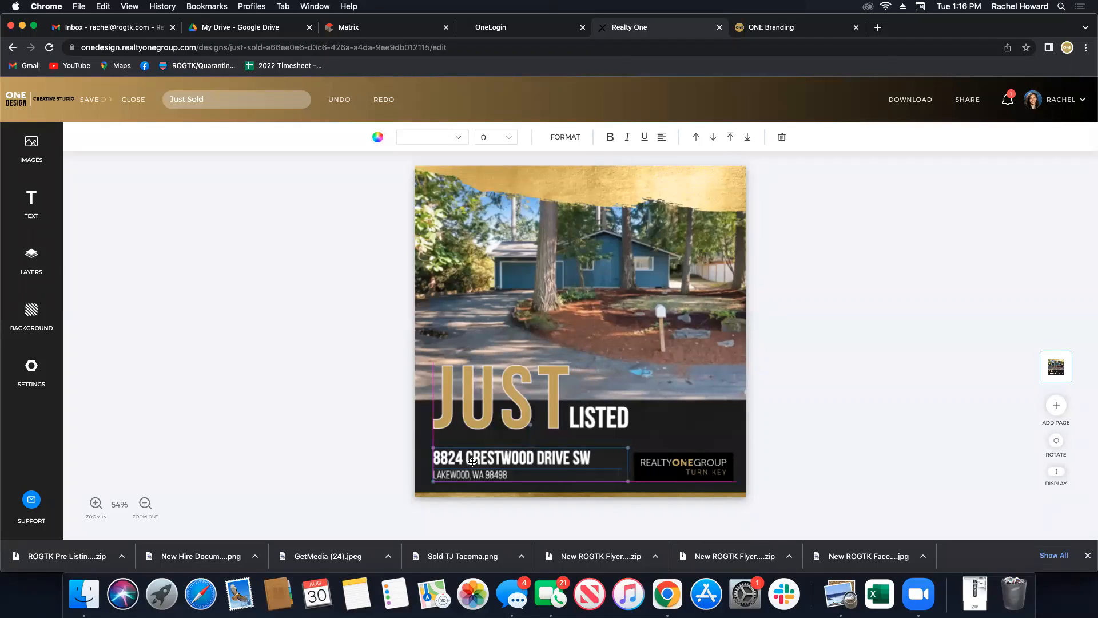
left_click(328, 435)
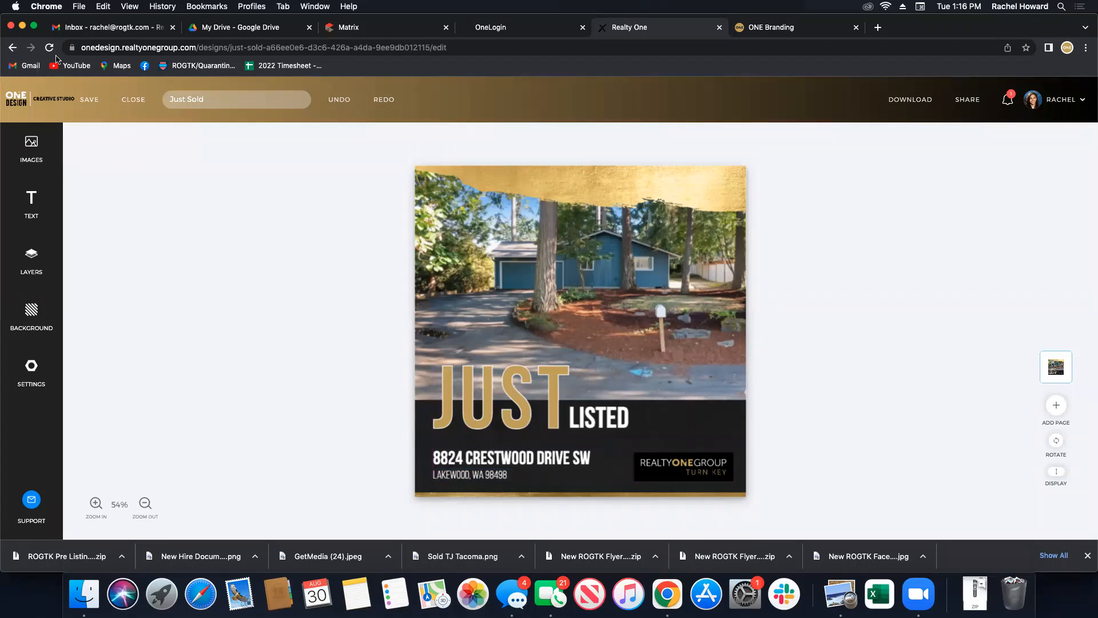
Close the Just Listed design without saving and open the ONE Flyers template gallery.
left_click(141, 117)
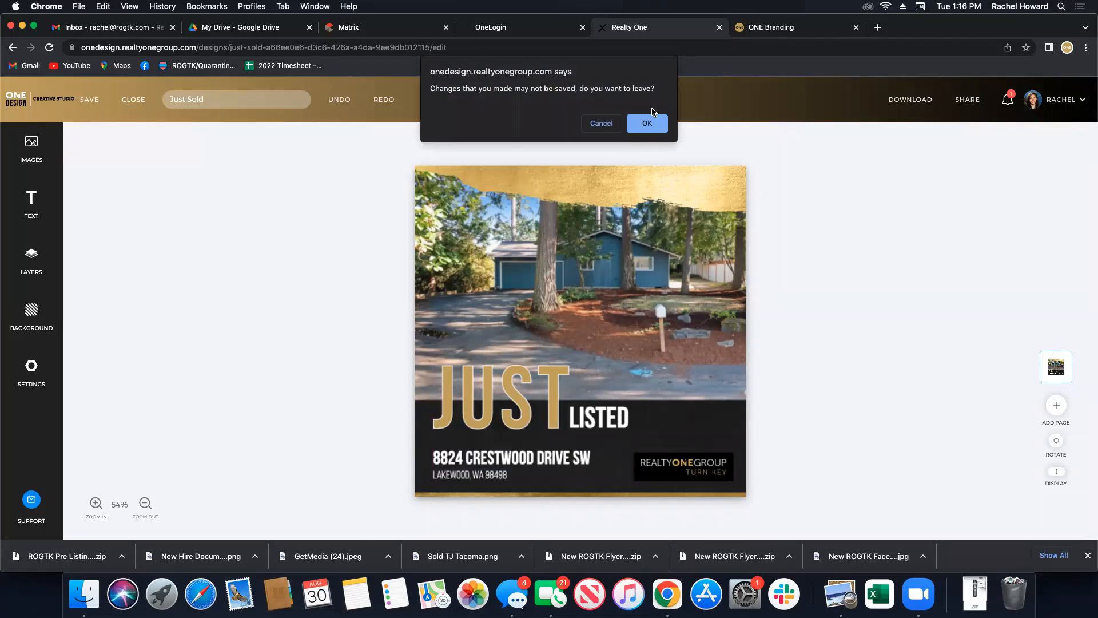
left_click(640, 122)
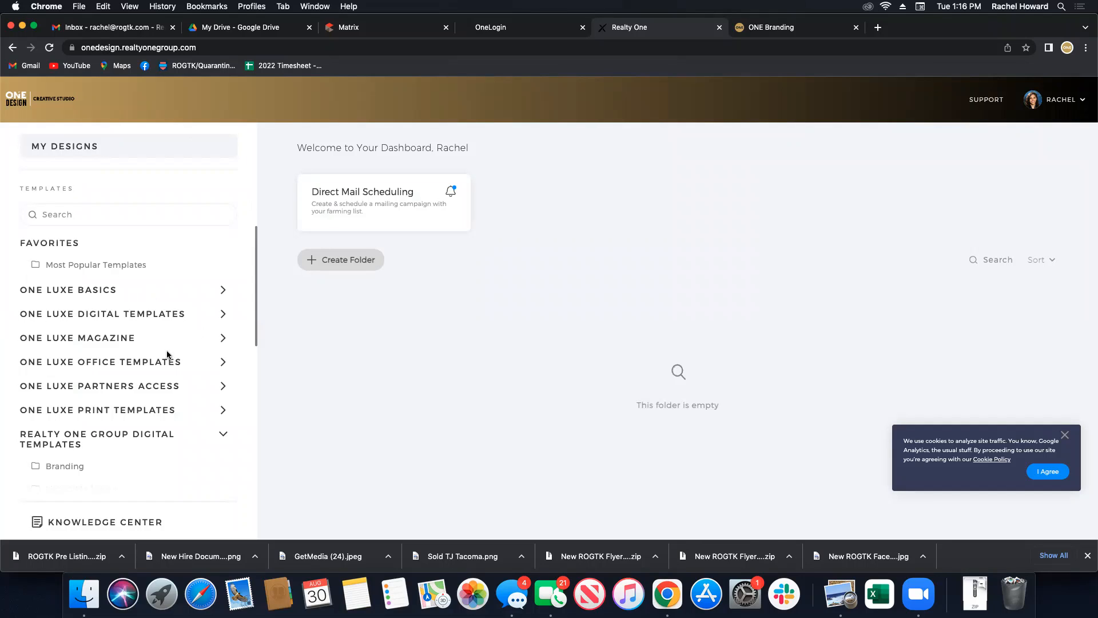
scroll(167, 355, "down", 3)
scroll(186, 307, "up", 1)
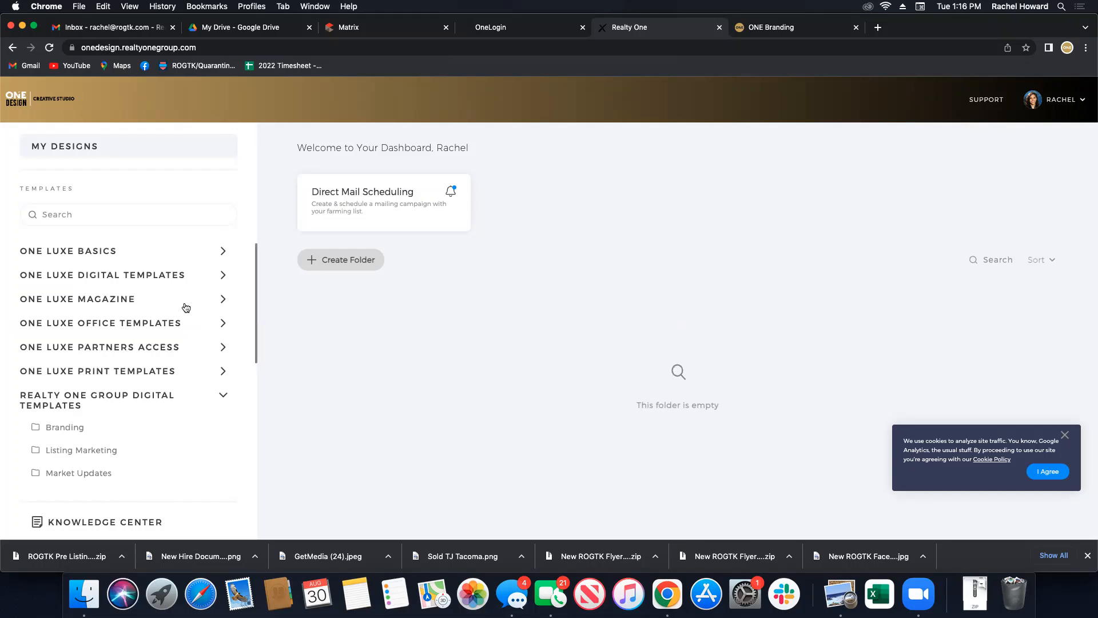
scroll(123, 424, "down", 1)
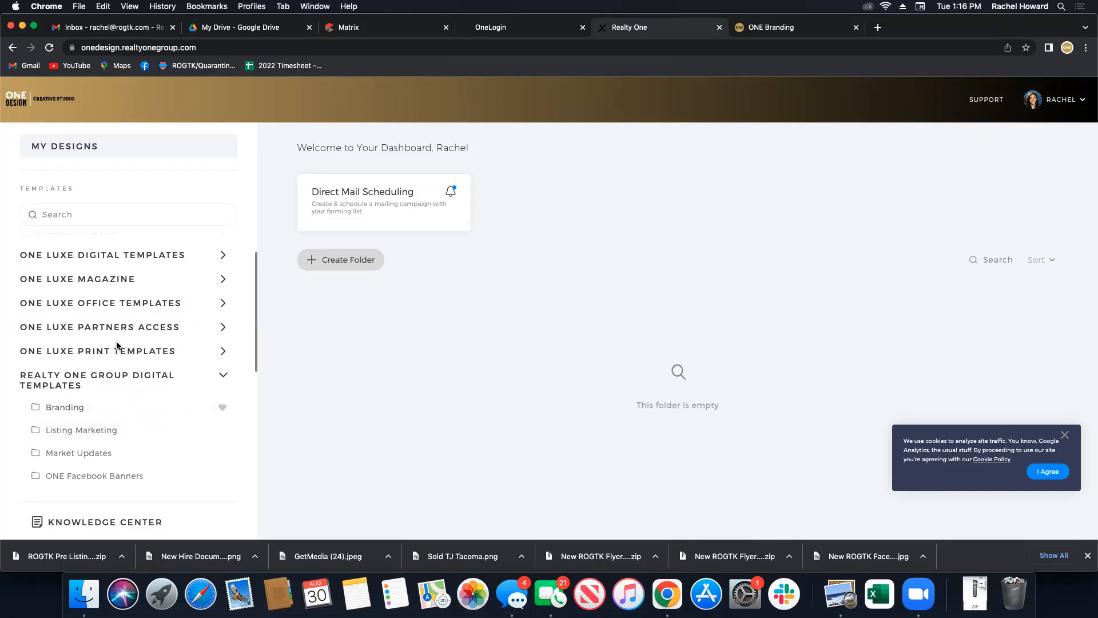
scroll(145, 366, "down", 4)
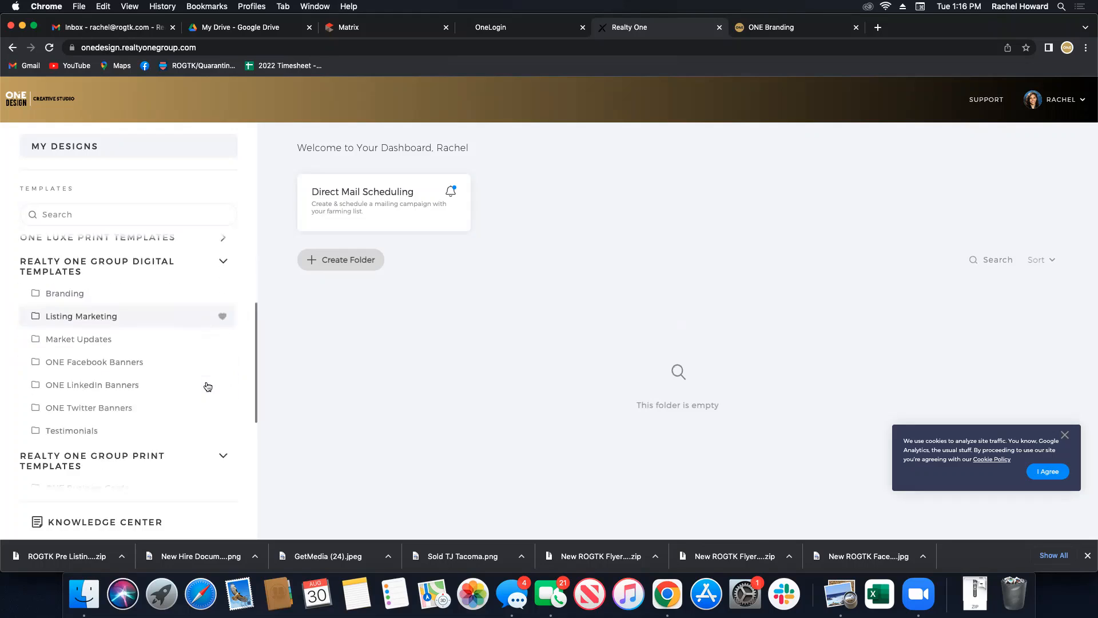
scroll(90, 403, "down", 5)
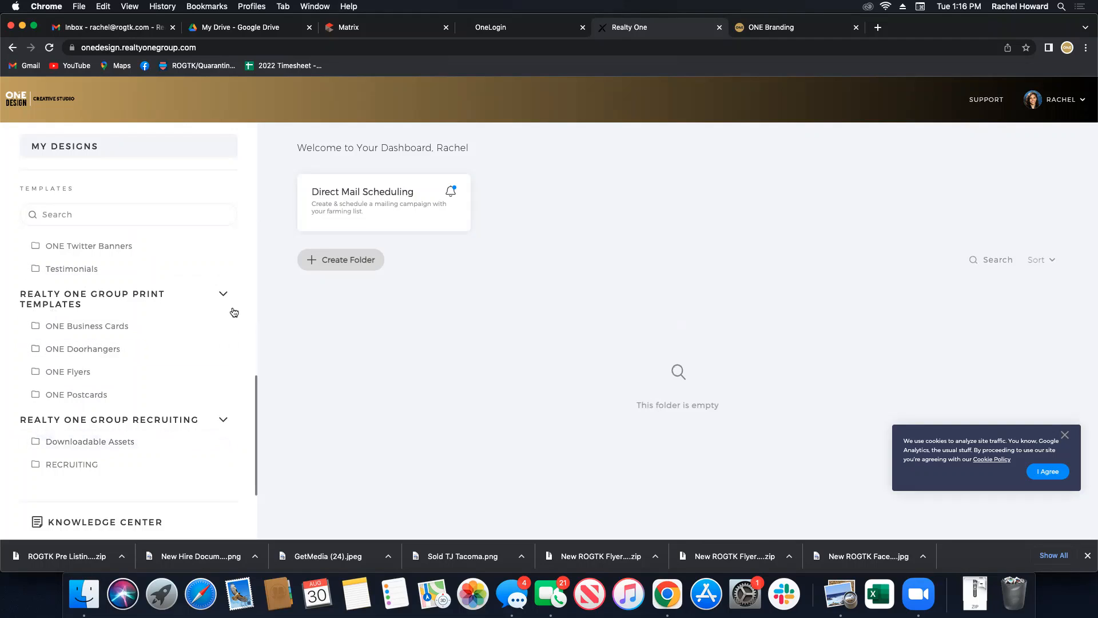
left_click(81, 371)
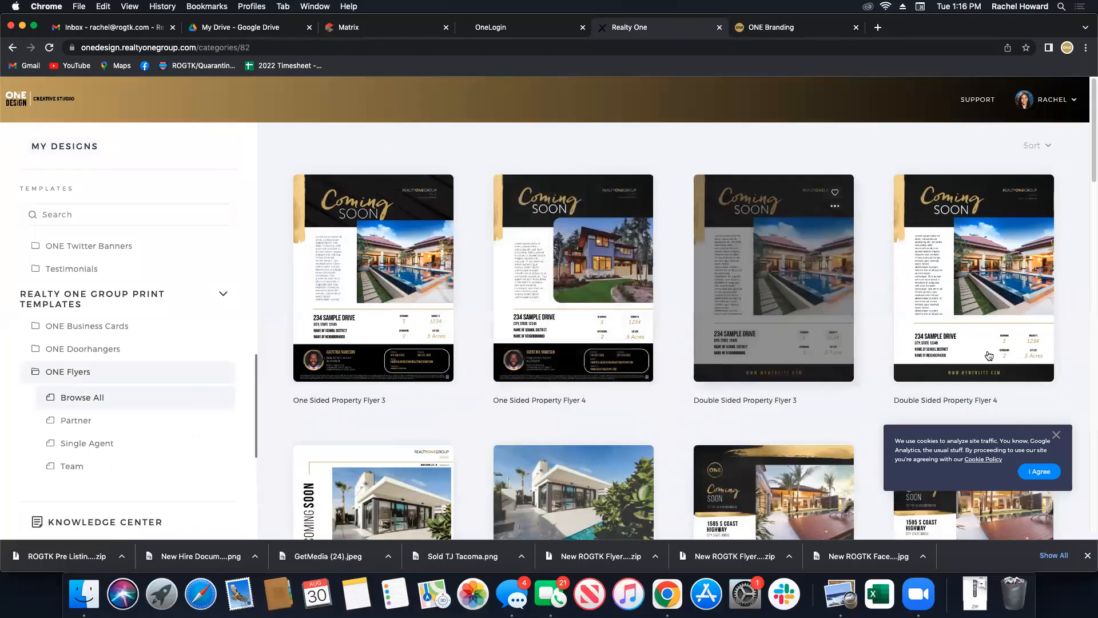
scroll(663, 394, "down", 3)
scroll(669, 391, "down", 4)
mouse_move(967, 314)
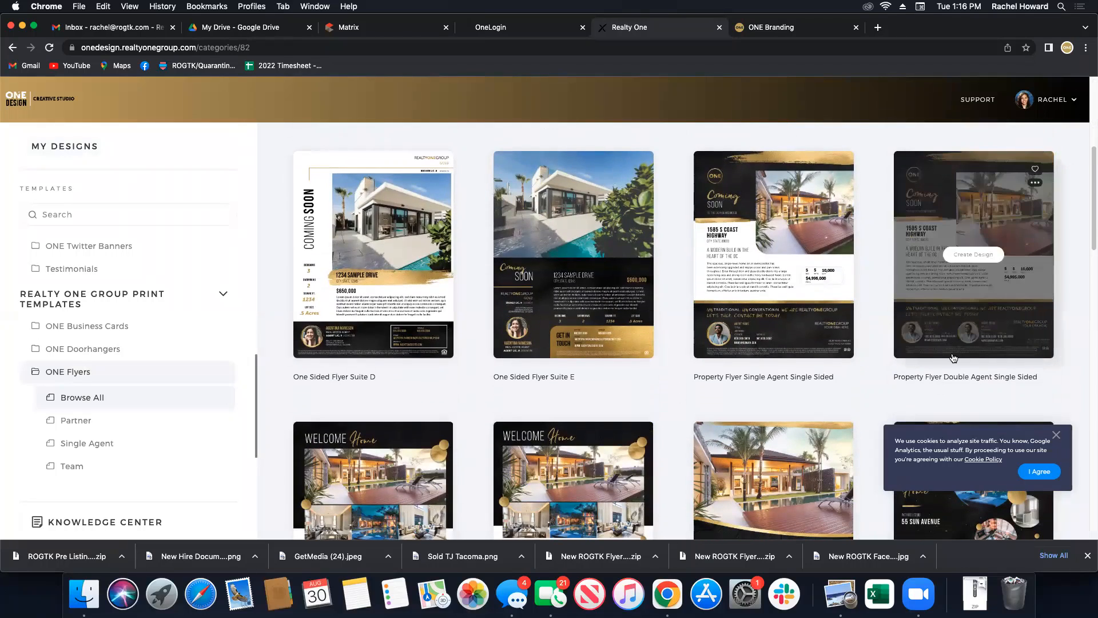
Start a Property Flyer Double Agent Single Sided design, leaving the co-branding partner cleared.
left_click(970, 262)
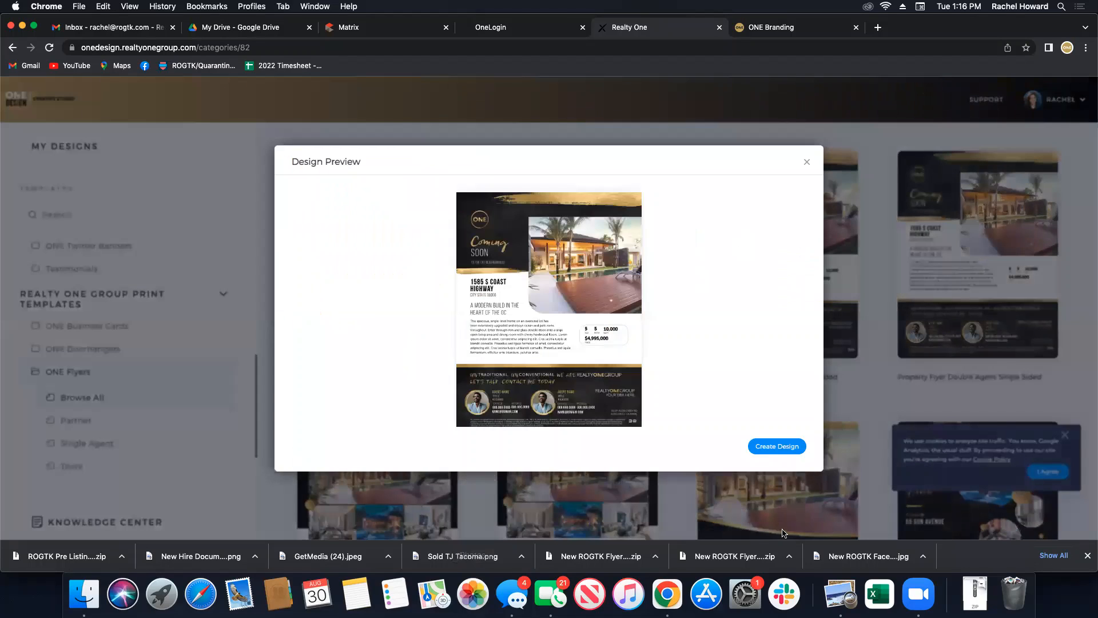
left_click(776, 445)
left_click(280, 330)
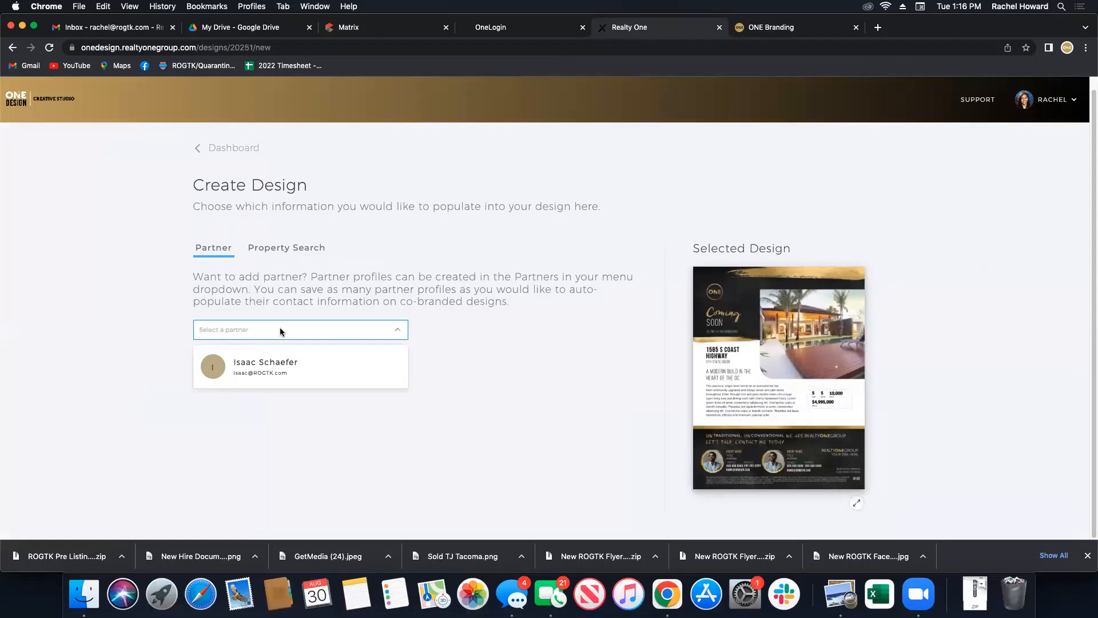
left_click(268, 370)
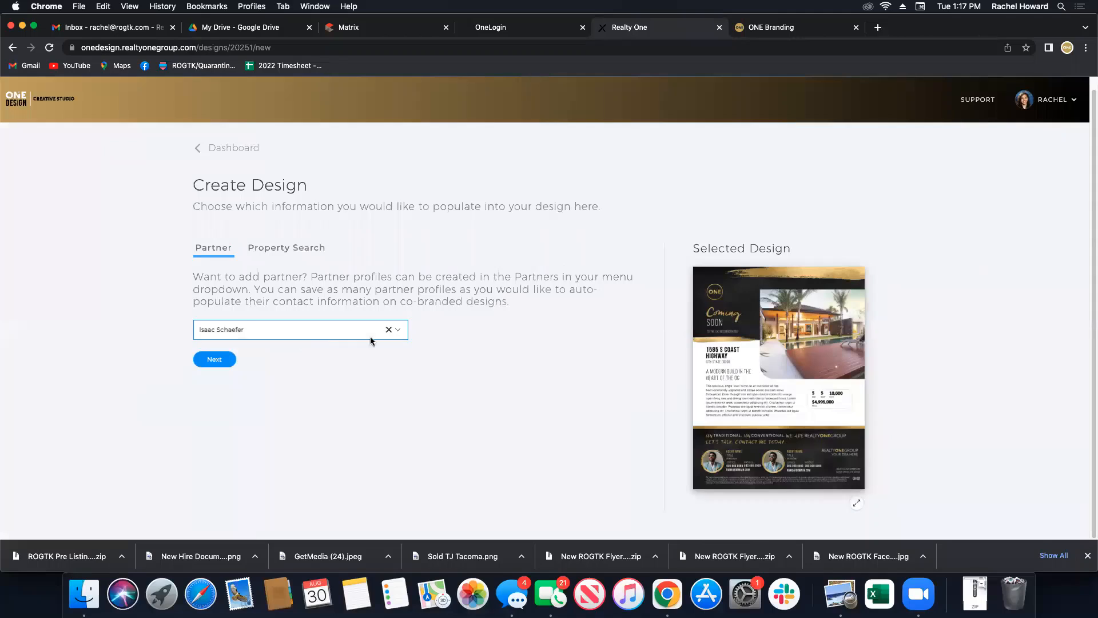
left_click(334, 332)
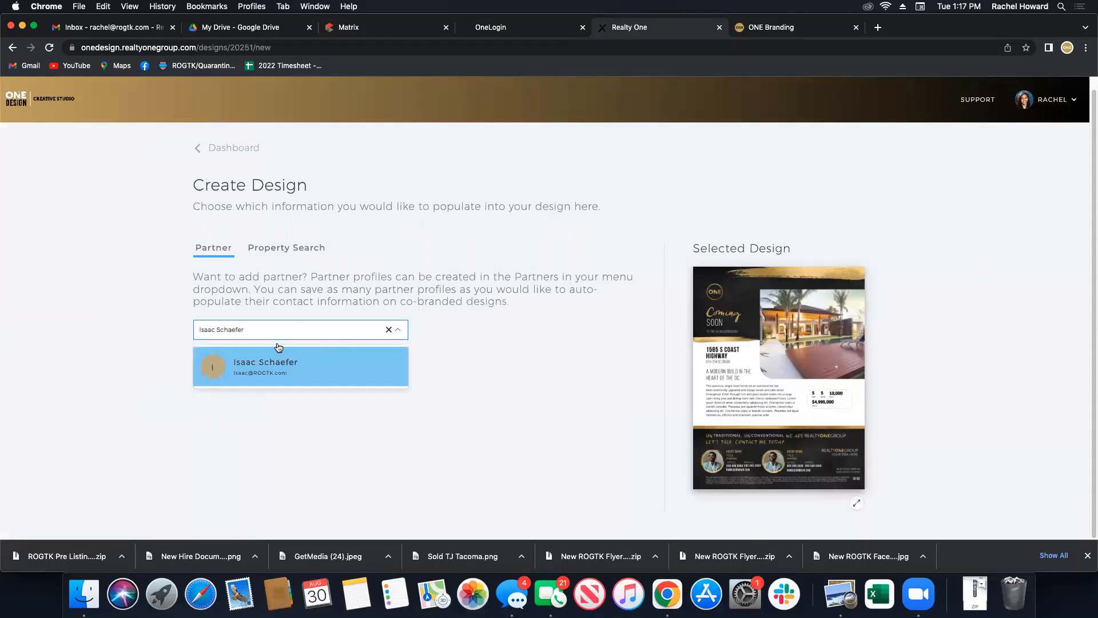
left_click(388, 330)
Look up the listing by its pasted MLS number and choose the matching result.
left_click(215, 358)
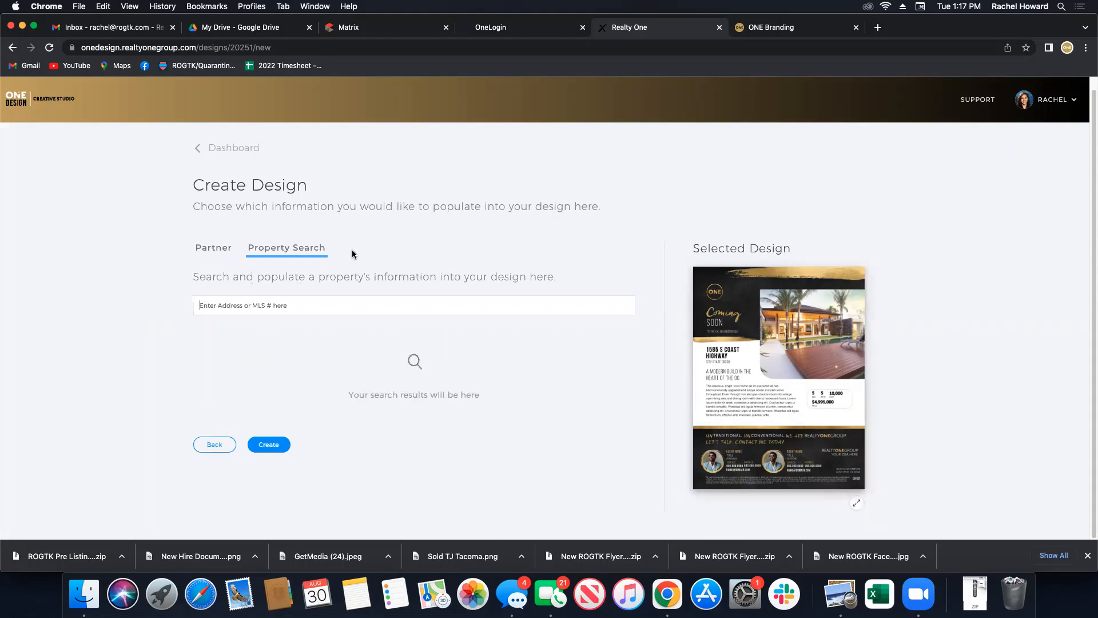
type("1979001")
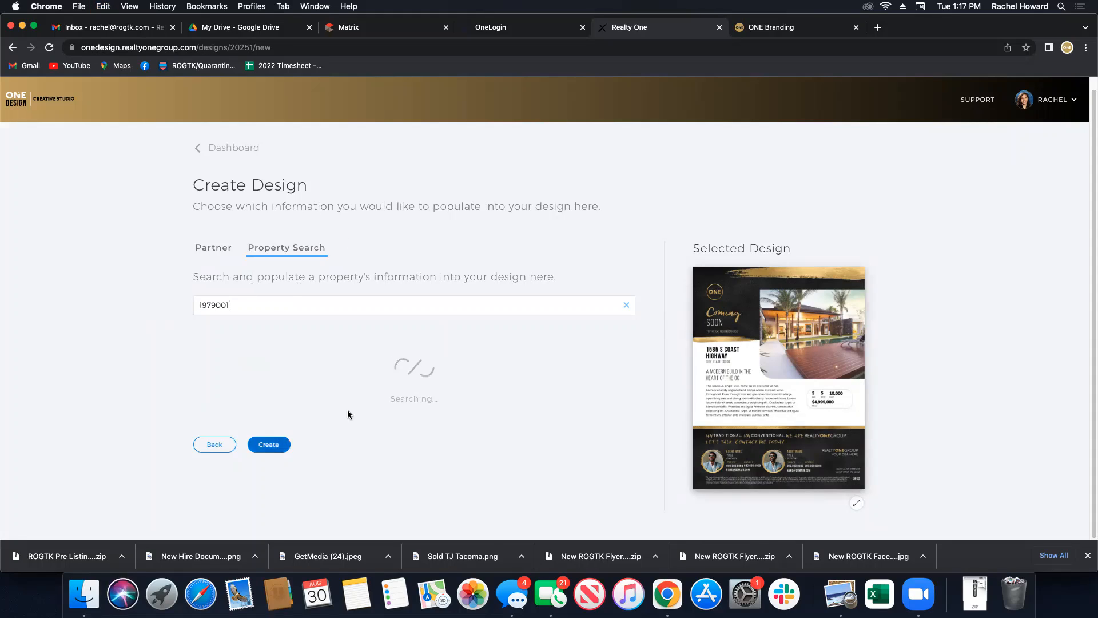
left_click(309, 349)
scroll(323, 463, "down", 4)
scroll(318, 464, "down", 5)
scroll(319, 469, "up", 10)
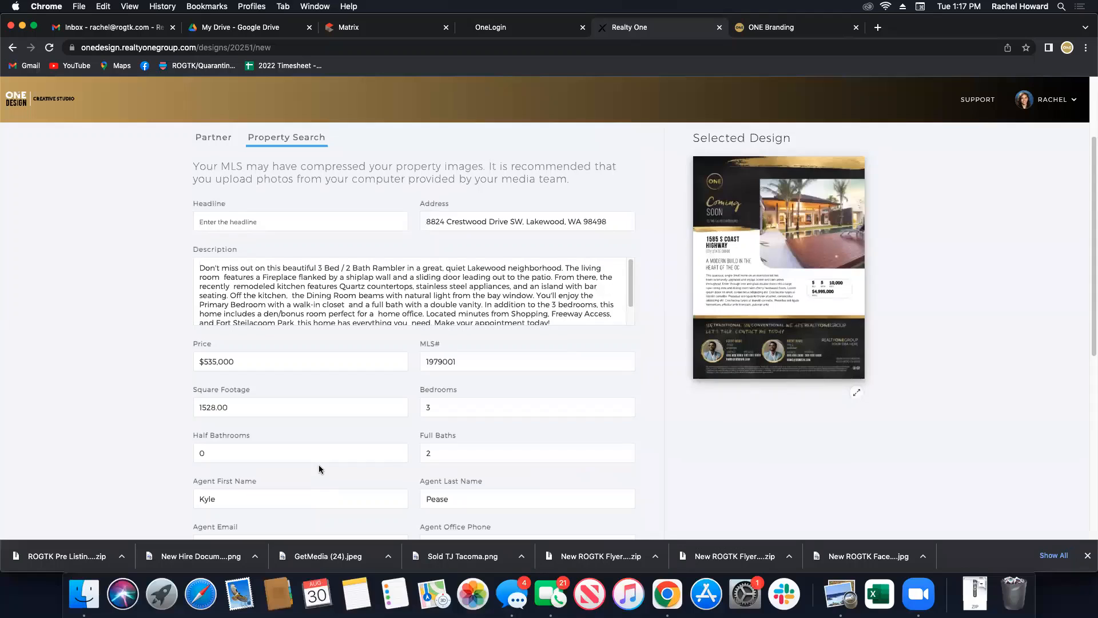
scroll(319, 469, "down", 8)
scroll(319, 468, "down", 2)
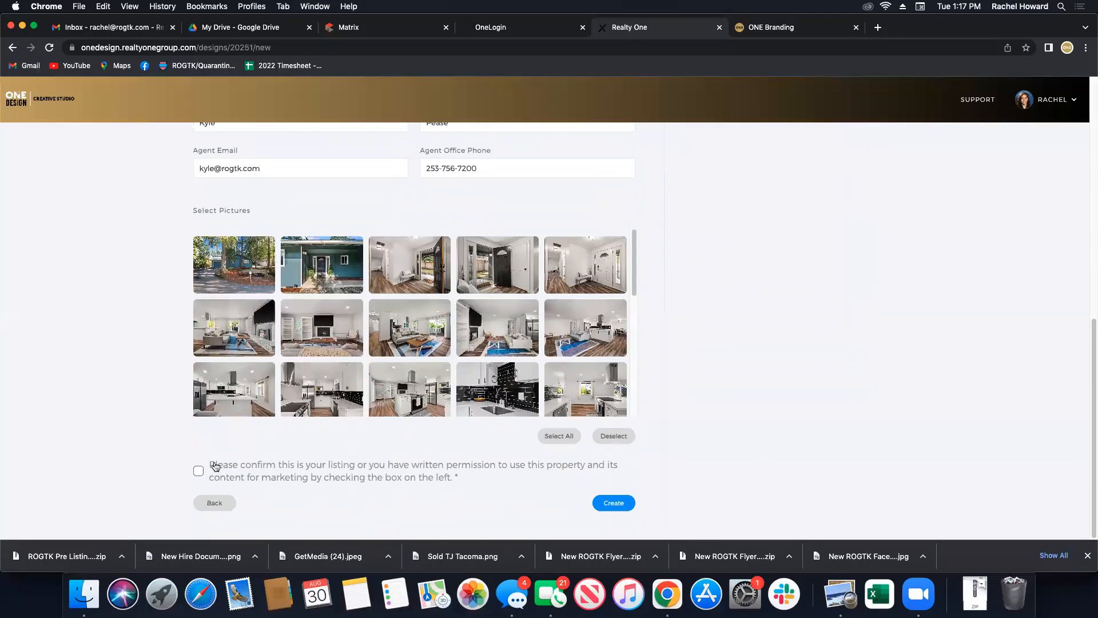
Pick the front-yard, living-room and backyard photos, confirm marketing permission, and create the flyer.
left_click(230, 279)
left_click(400, 343)
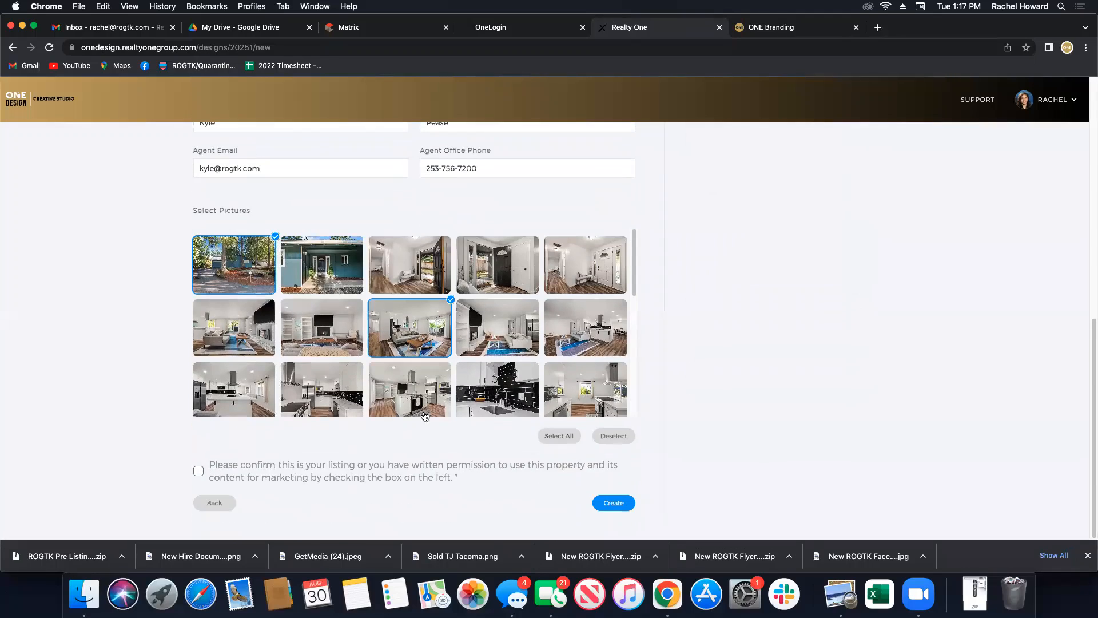
scroll(412, 389, "down", 5)
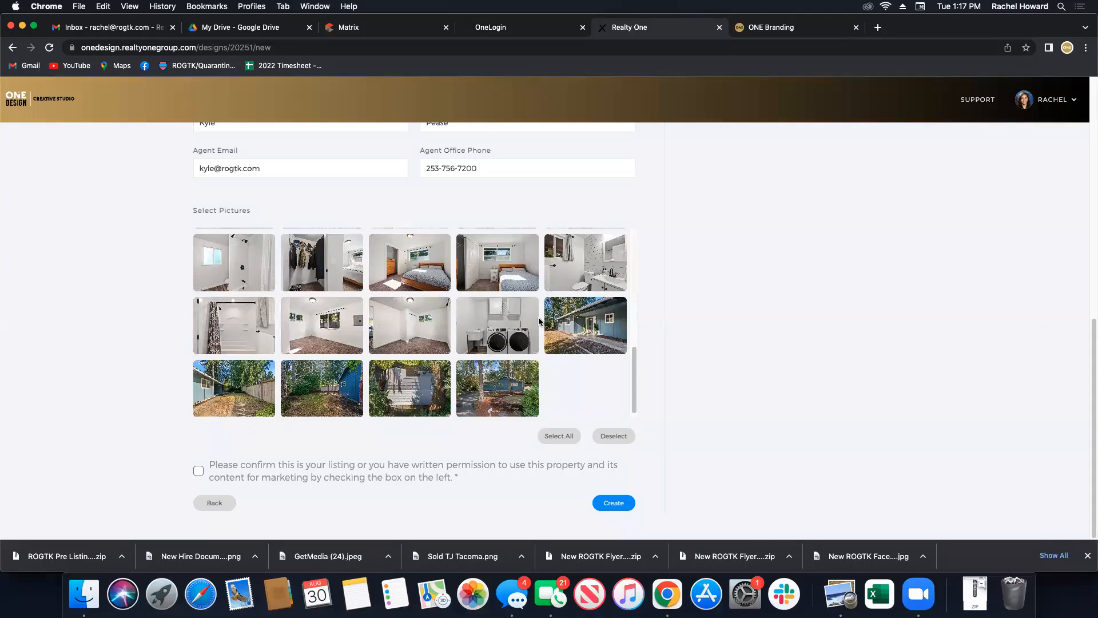
left_click(580, 337)
left_click(199, 470)
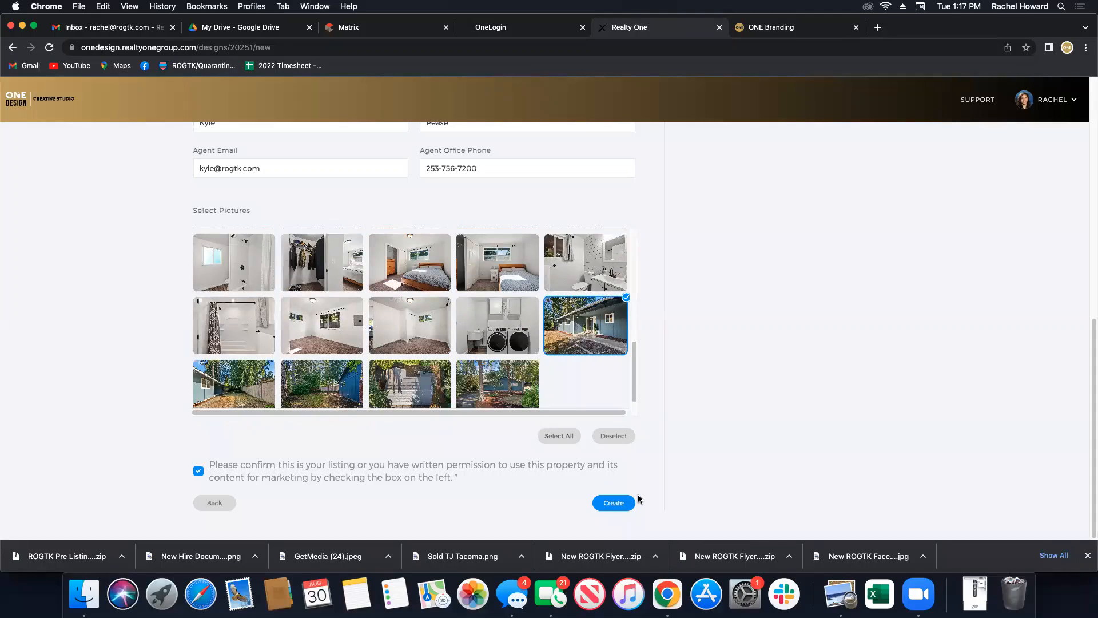
left_click(614, 503)
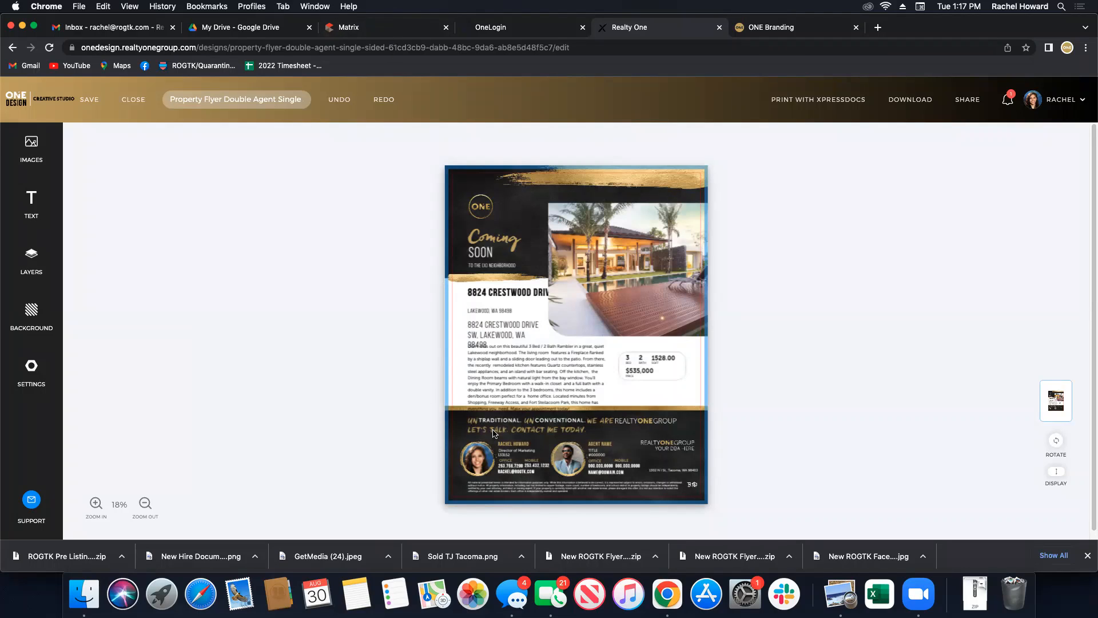
Close the flyer without saving and start a new design from the Coming Soon flyer template.
left_click(132, 100)
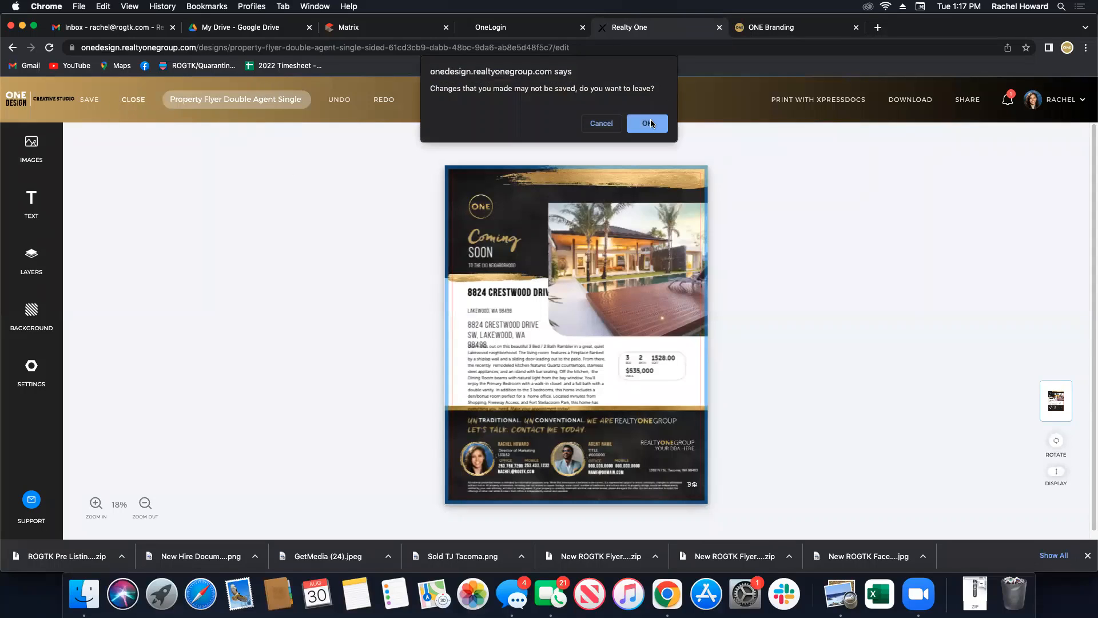
left_click(649, 120)
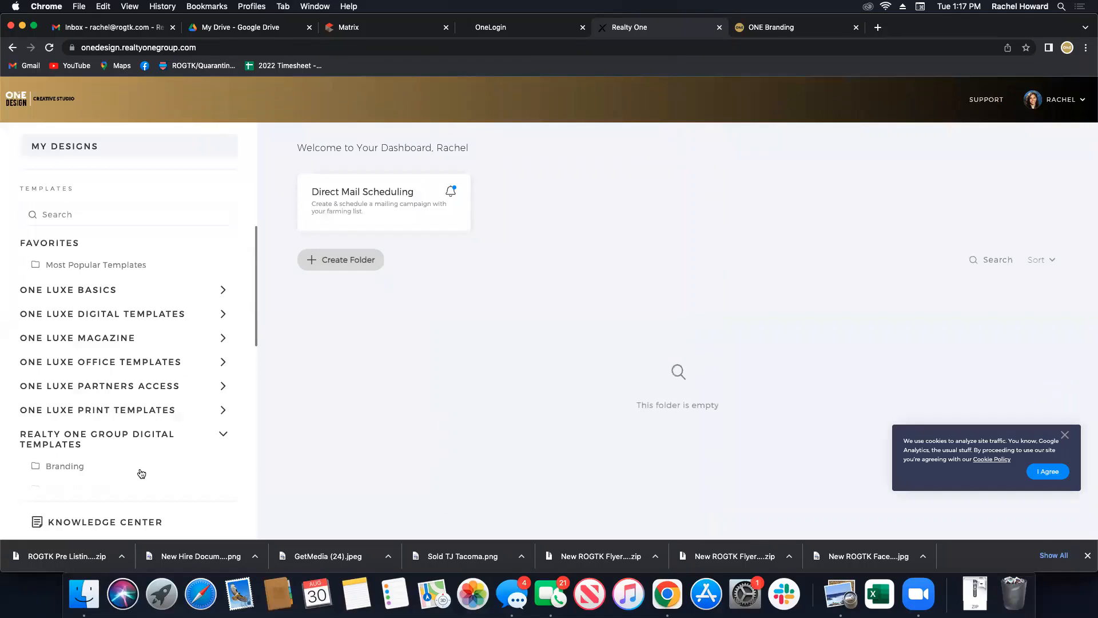
scroll(137, 469, "down", 4)
scroll(125, 448, "down", 2)
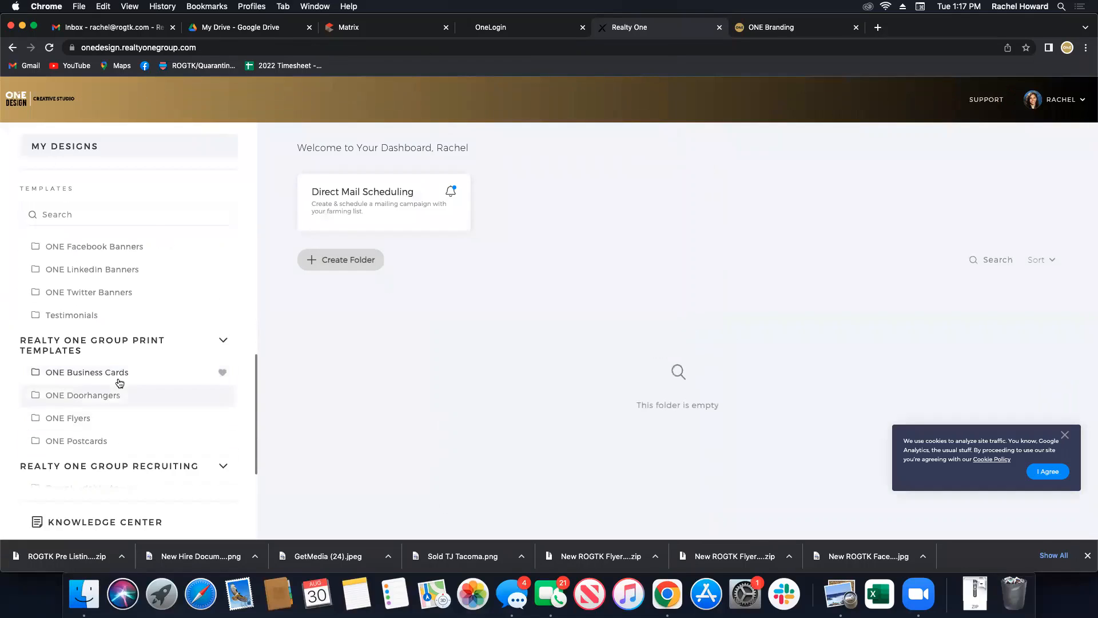
left_click(115, 418)
scroll(915, 320, "down", 5)
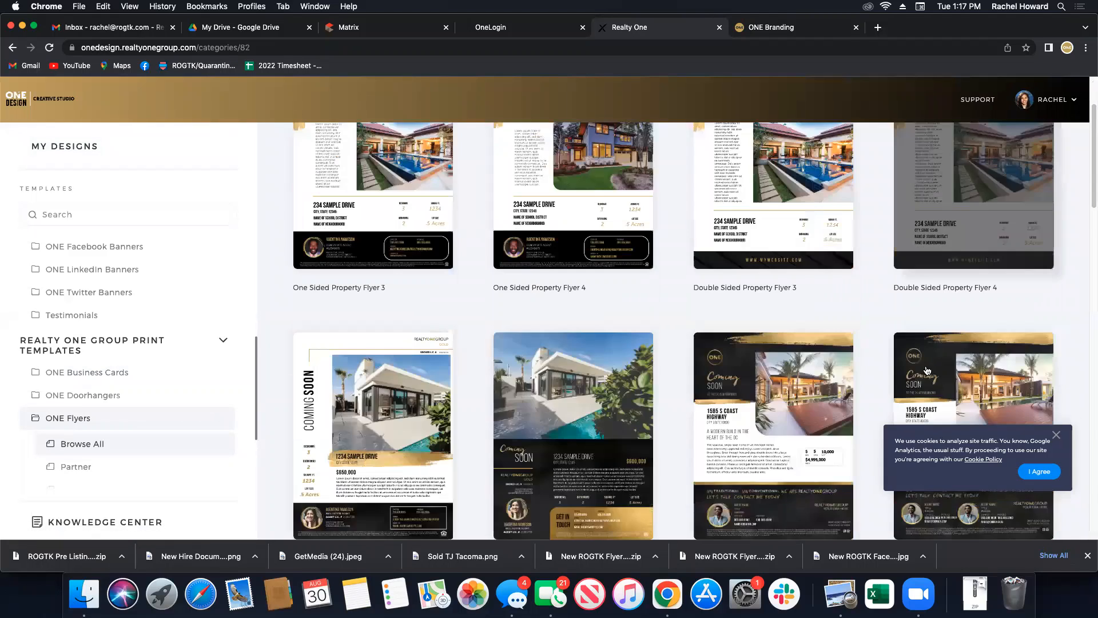
left_click(968, 322)
left_click(772, 445)
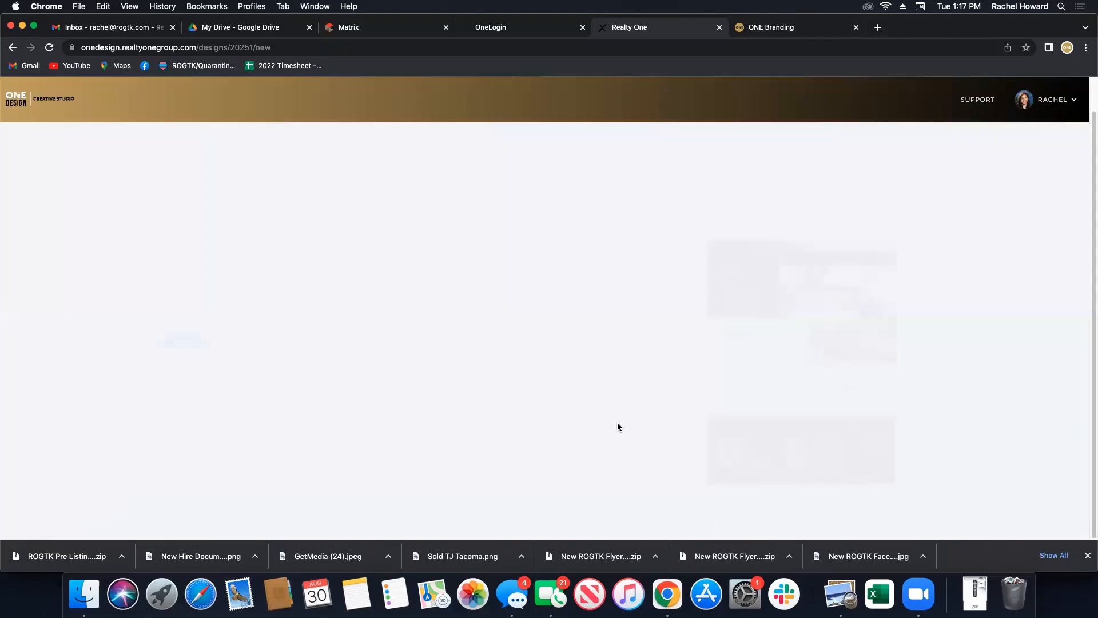
Choose the partner, look up MLS 1979001, pick the exterior photo, confirm permission, and create.
left_click(328, 329)
left_click(281, 378)
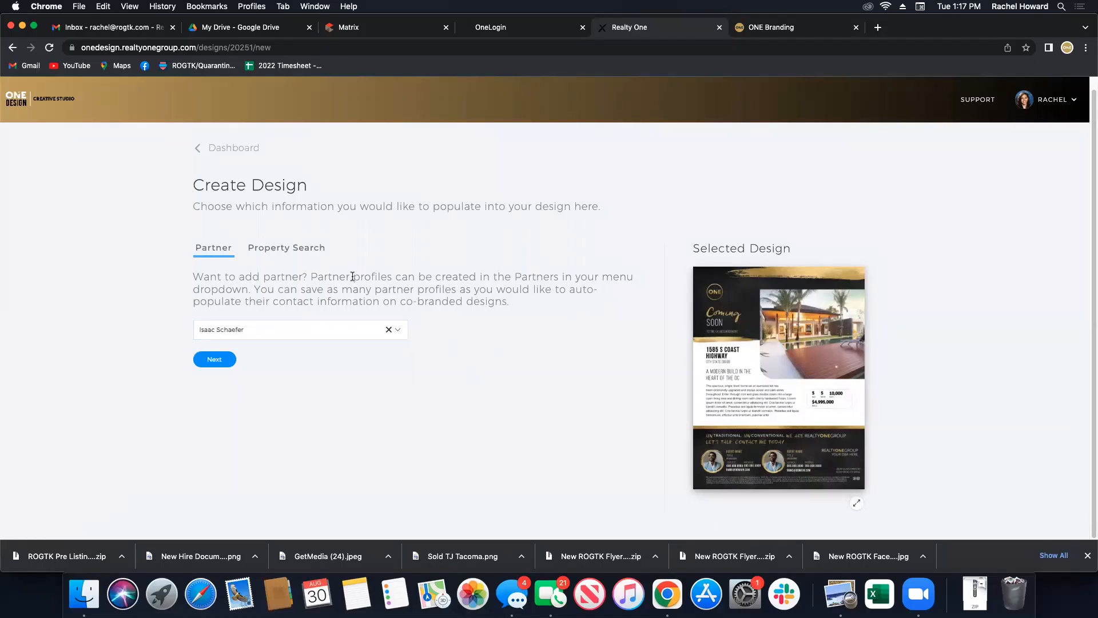
left_click(298, 248)
type("1979001")
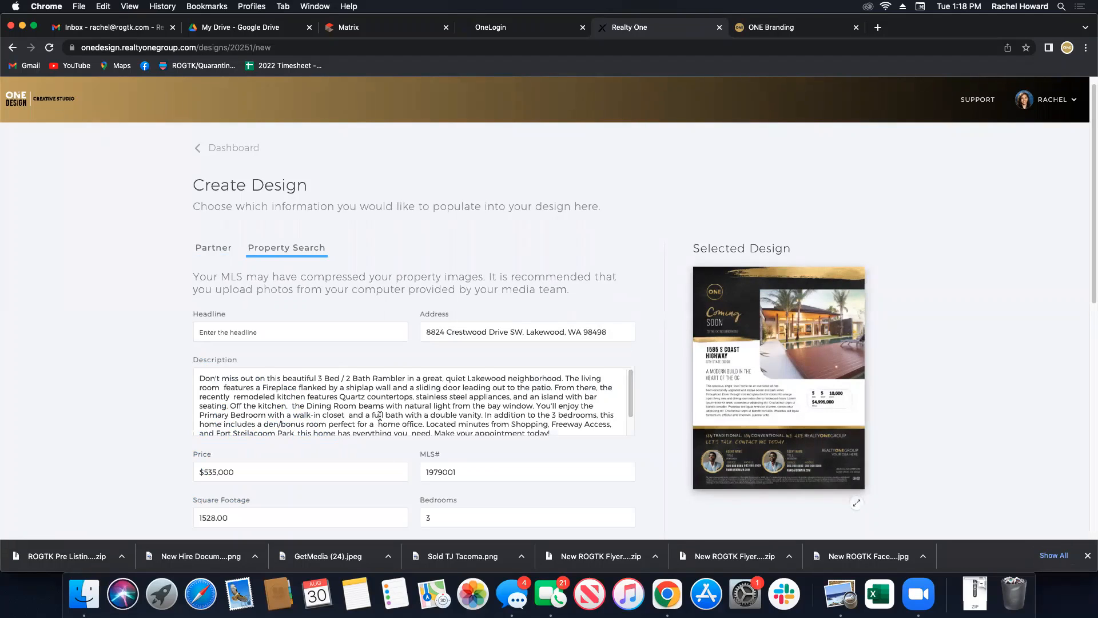
scroll(378, 429, "down", 10)
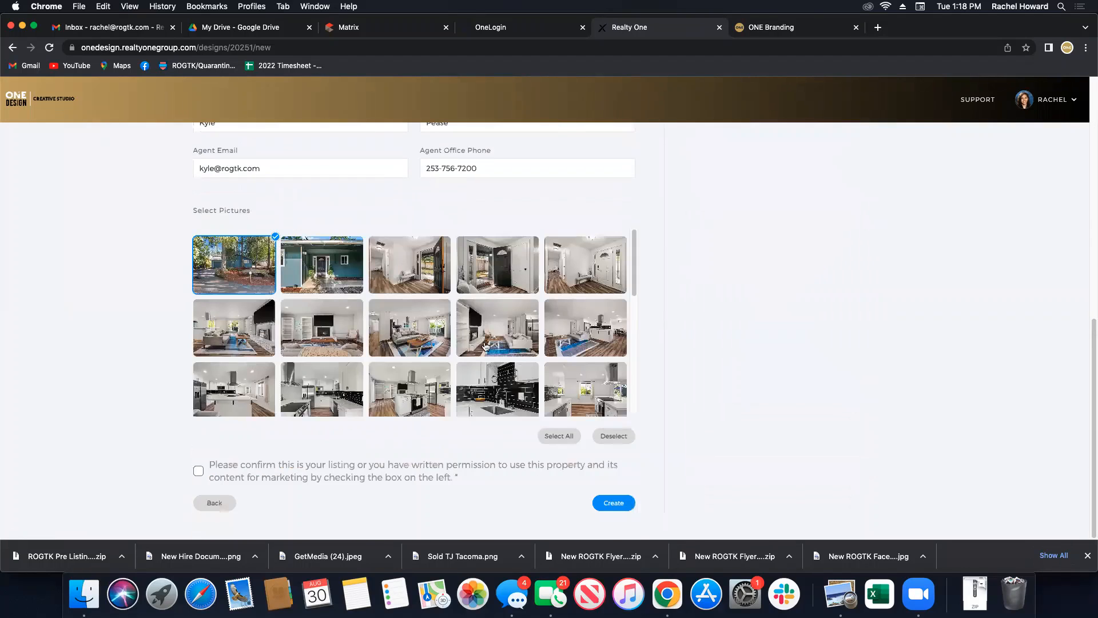
scroll(538, 366, "down", 5)
left_click(567, 350)
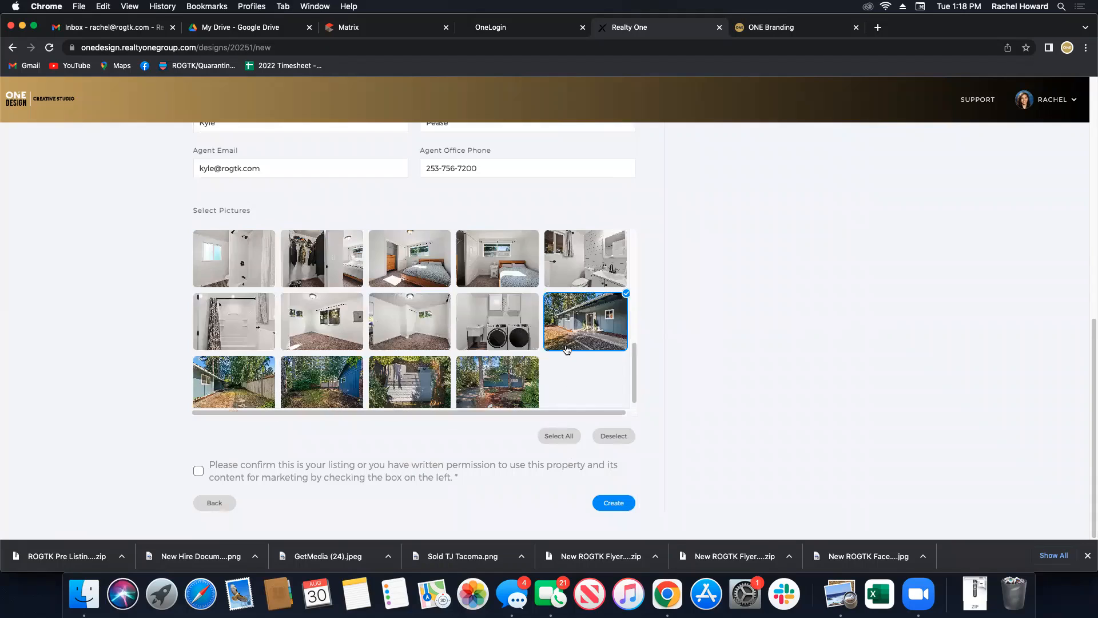
left_click(198, 470)
left_click(613, 503)
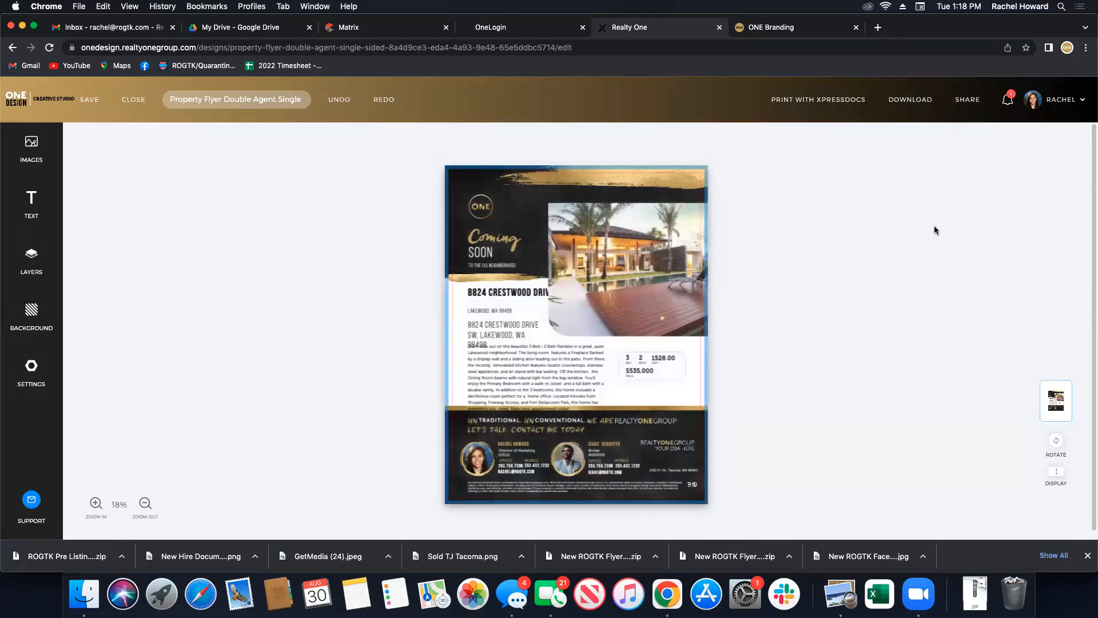
Inspect the partner's name, title, email, mobile and description text boxes on the flyer.
left_click(601, 449)
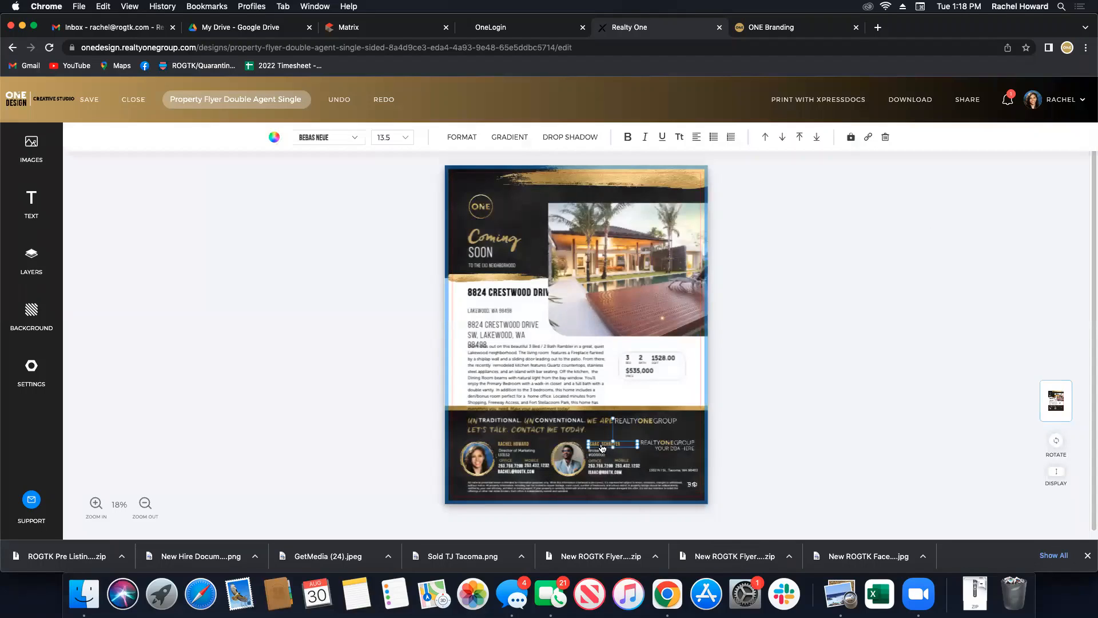
left_click(595, 455)
left_click(596, 473)
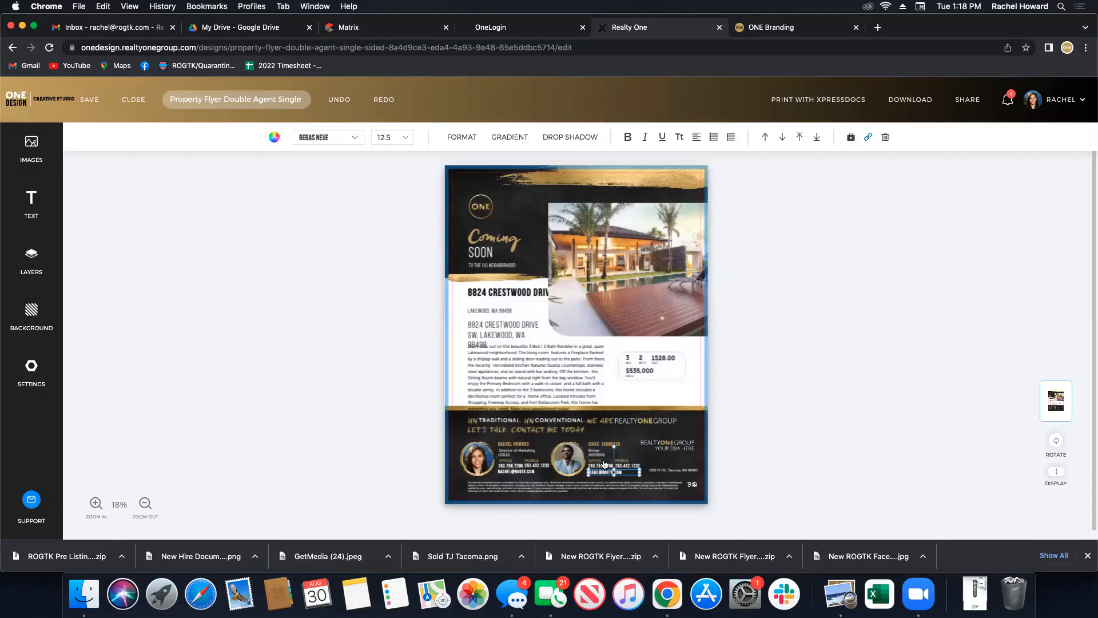
left_click(626, 467)
left_click(514, 393)
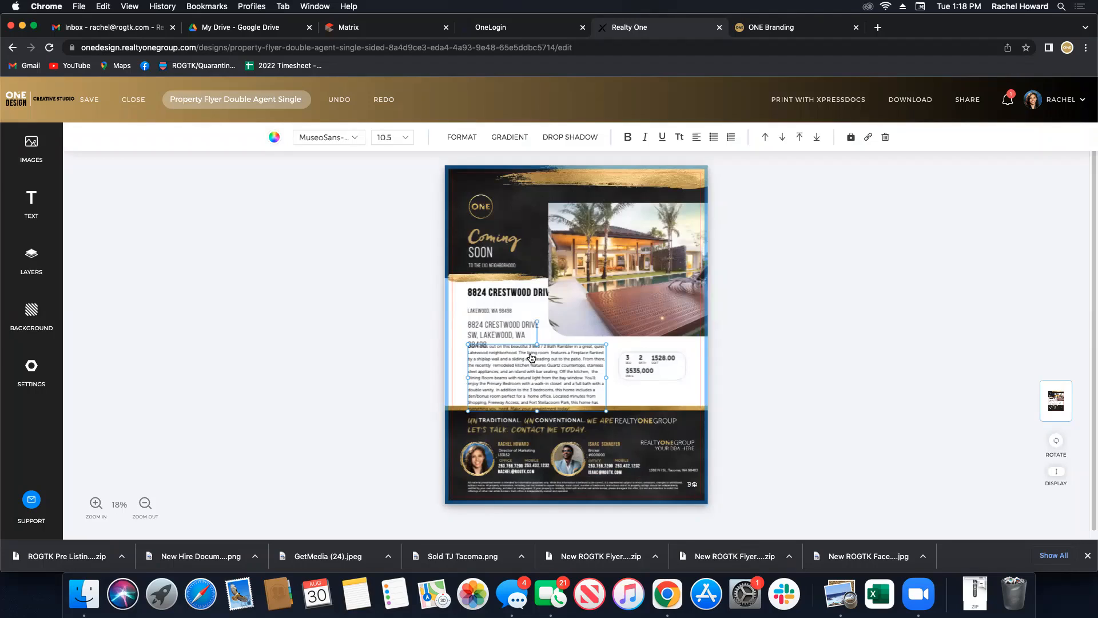
left_click(515, 294)
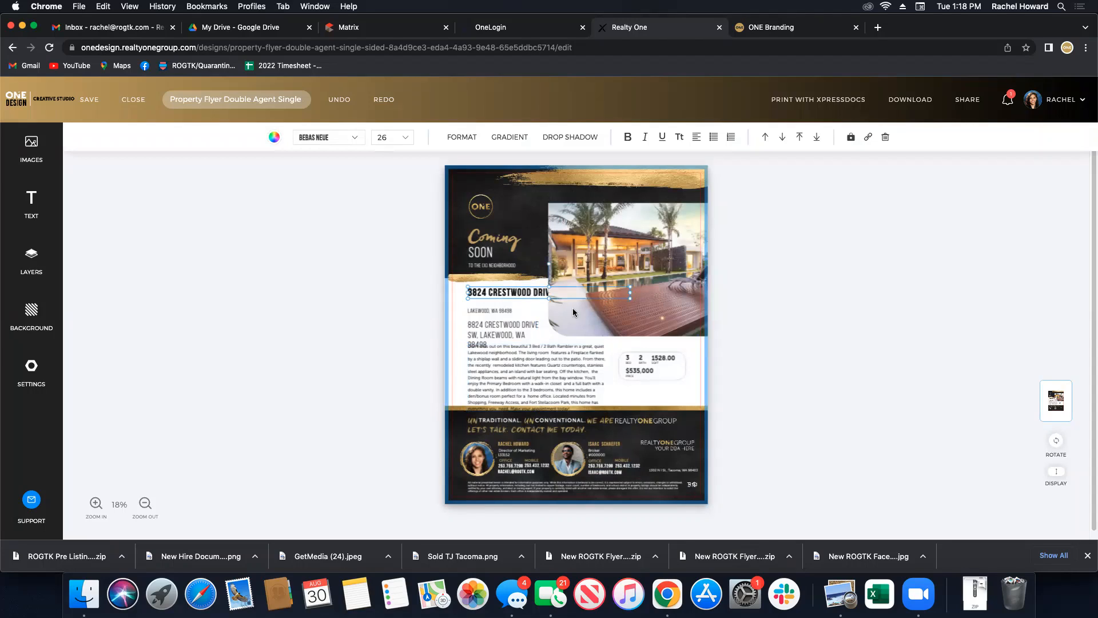
left_click_drag(630, 293, 537, 294)
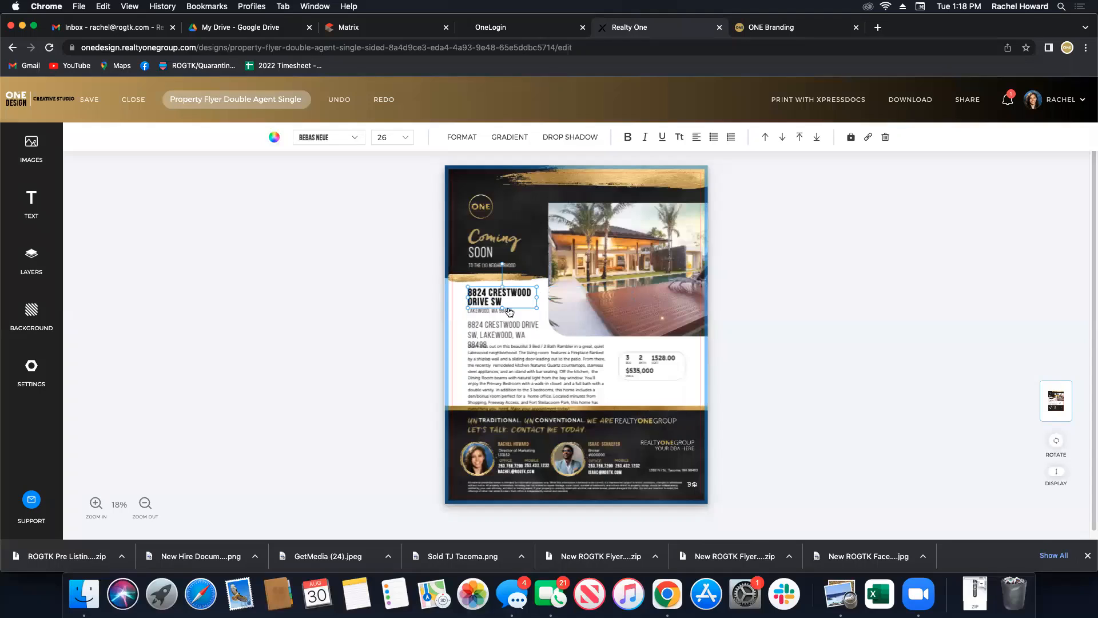
left_click(495, 283)
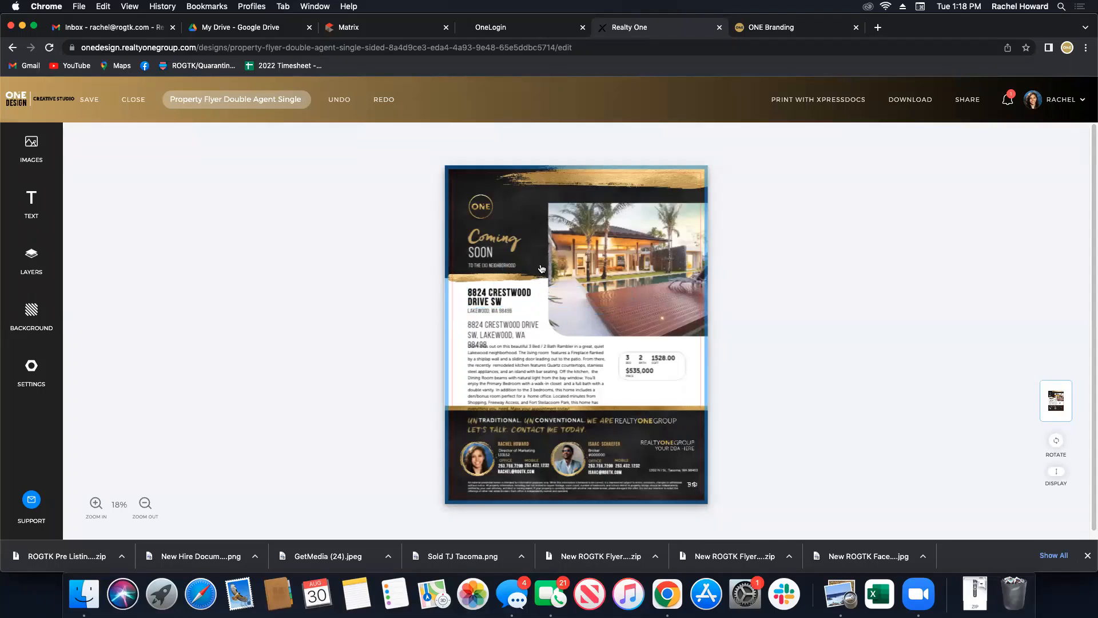
left_click(491, 331)
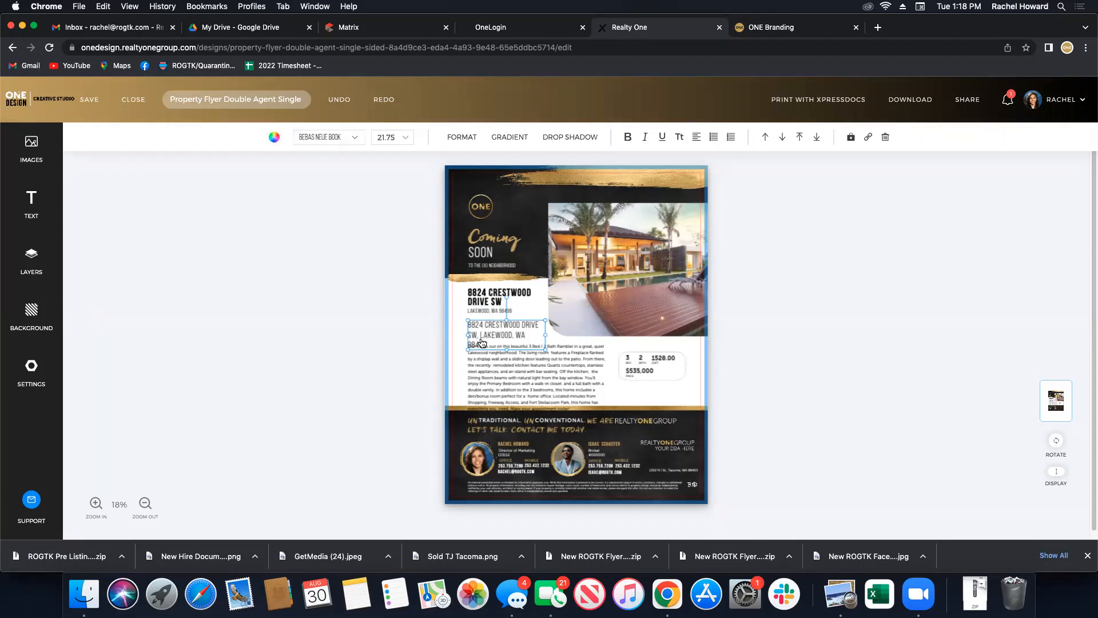
left_click(884, 139)
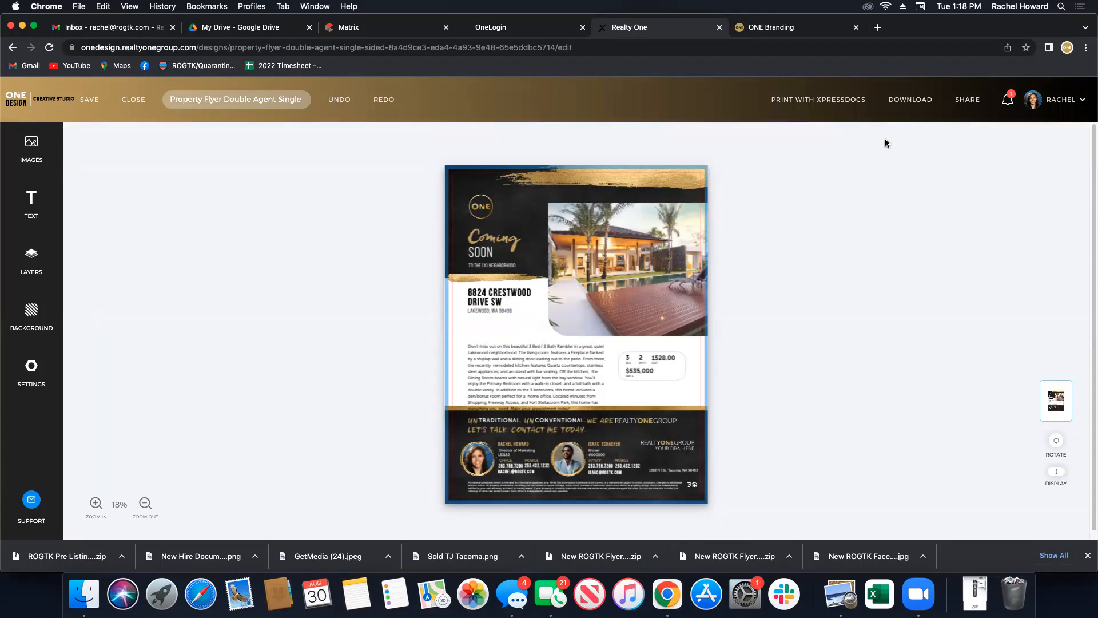
Move the description paragraph up under the address and narrow its box.
left_click(531, 391)
left_click_drag(532, 392, 529, 376)
left_click_drag(597, 363, 573, 383)
left_click(698, 394)
left_click(772, 365)
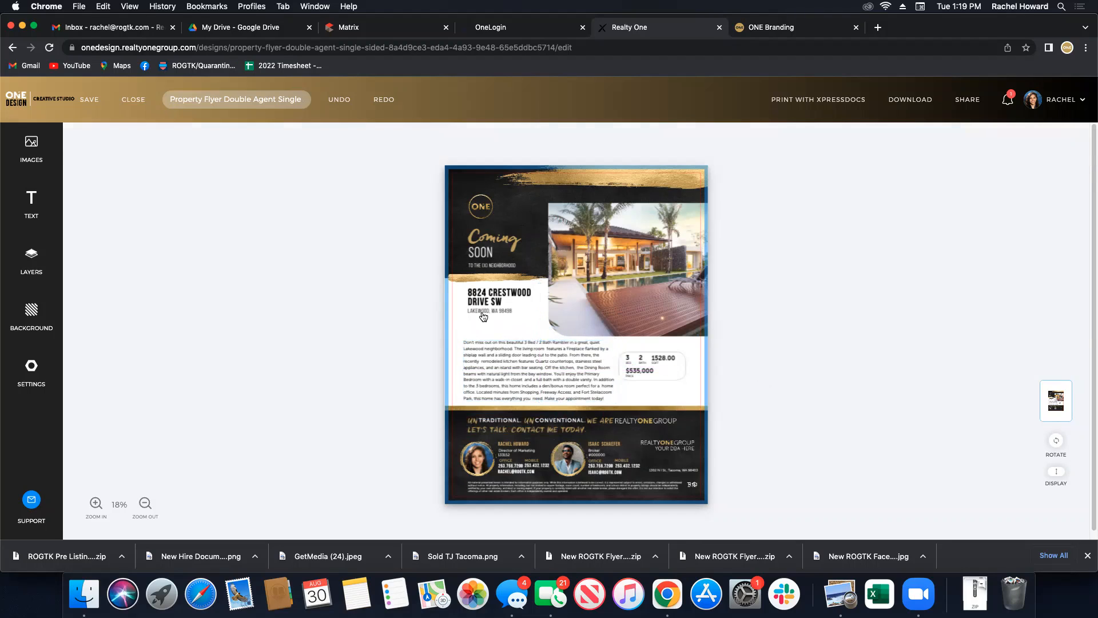
Shift the address heading and Lakewood city line down-left and enlarge them.
left_click(482, 308)
left_click_drag(481, 299, 476, 316)
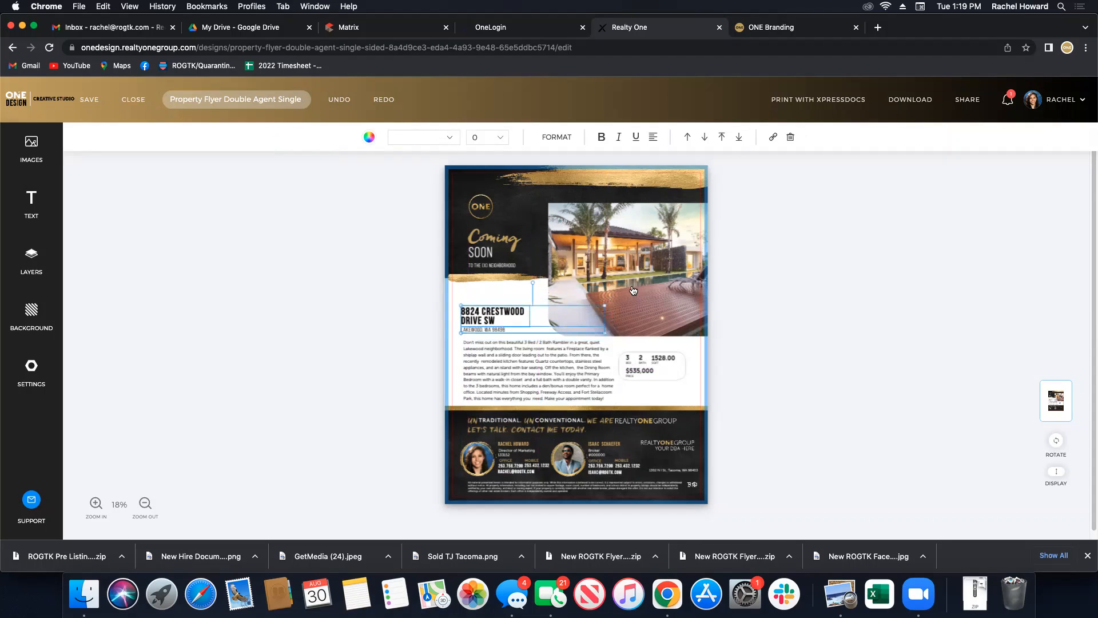
left_click_drag(608, 301, 639, 298)
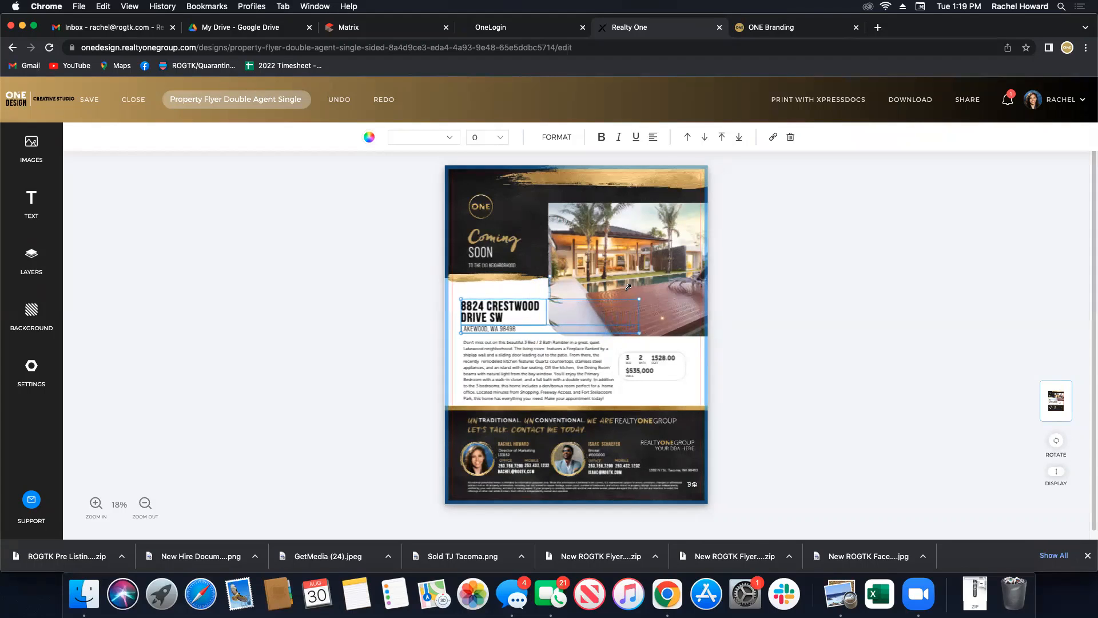
left_click(848, 334)
left_click(485, 318)
left_click_drag(486, 317, 485, 312)
left_click(376, 350)
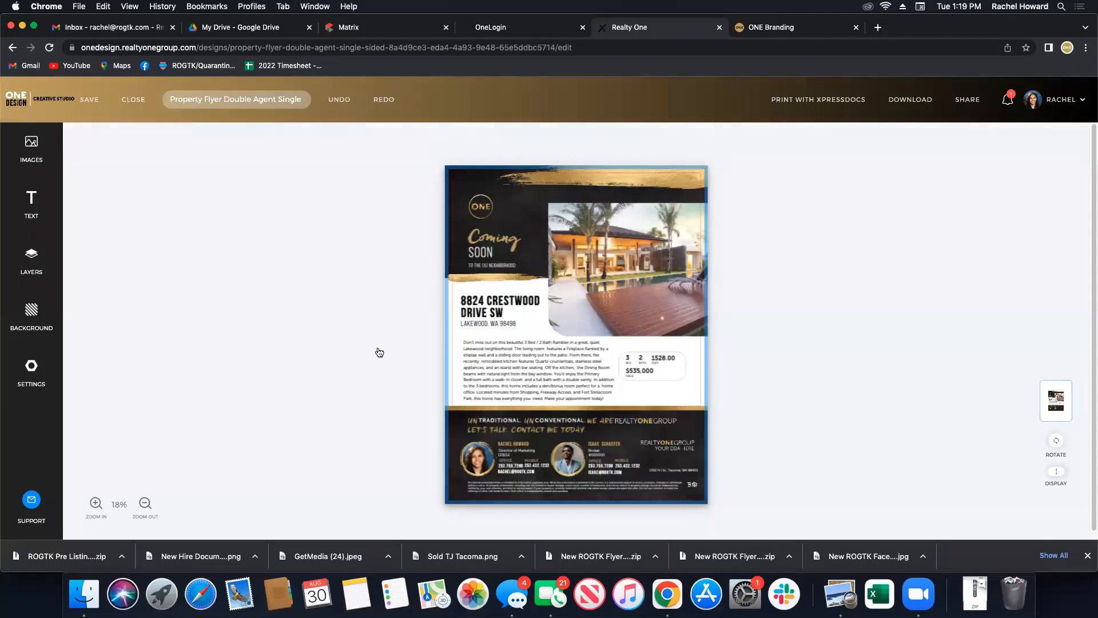
Change Coming to New and SOON to LISTING, and delete the neighbourhood tagline.
left_click(497, 252)
left_click(483, 239)
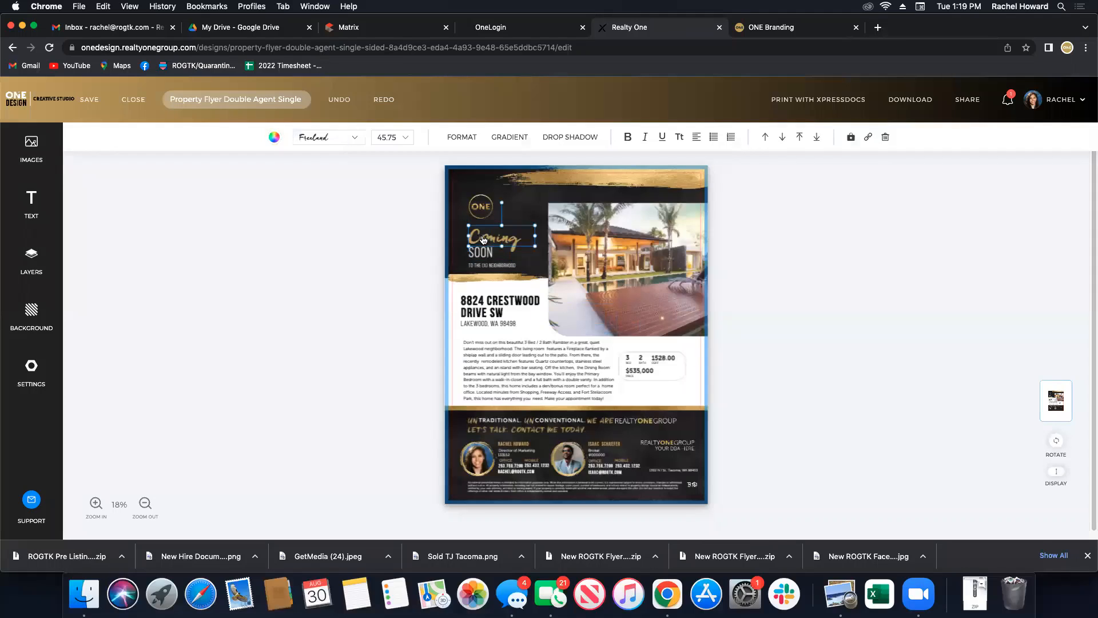
double_click(482, 236)
type("New")
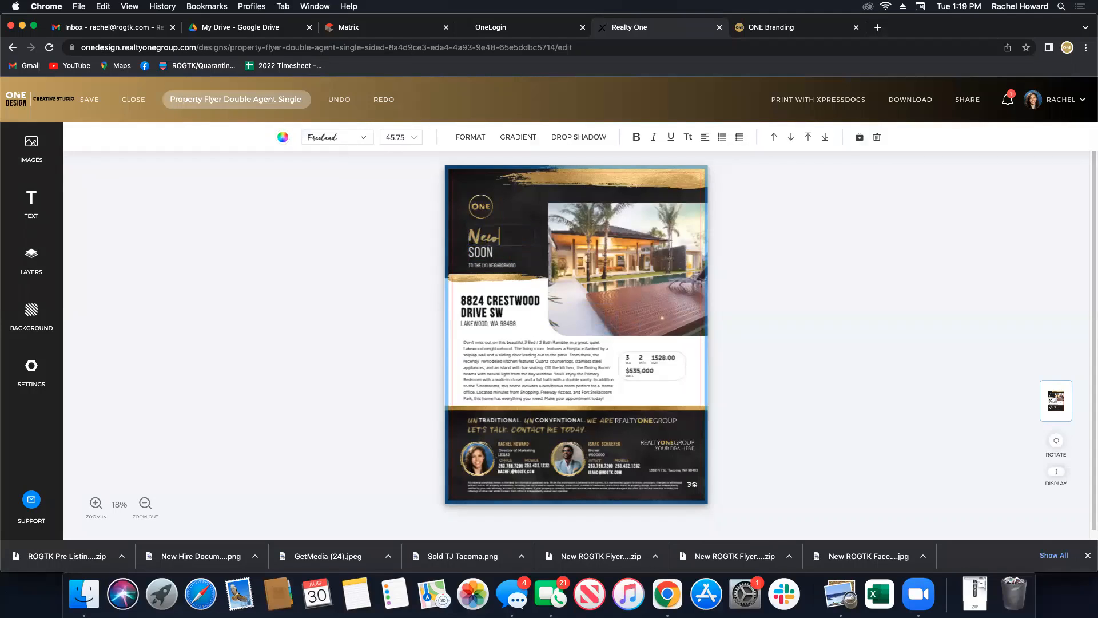
double_click(481, 252)
type("LISTING")
left_click(411, 271)
left_click(492, 266)
left_click(886, 138)
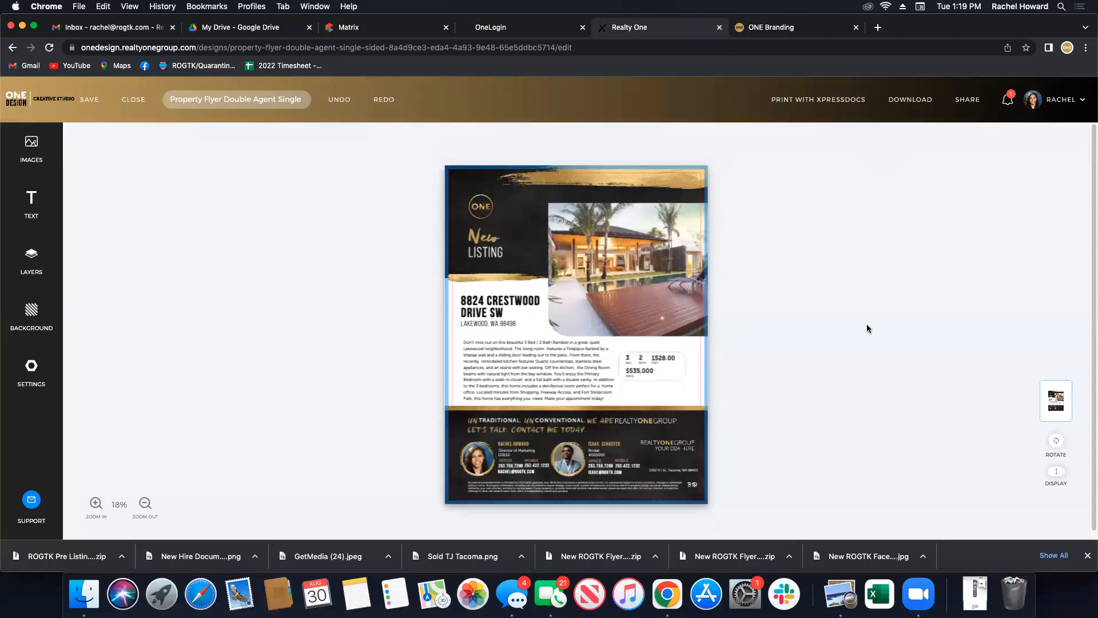
Enlarge New and LISTING together and reposition them as one headline line.
left_click_drag(480, 252, 488, 252)
left_click(481, 237)
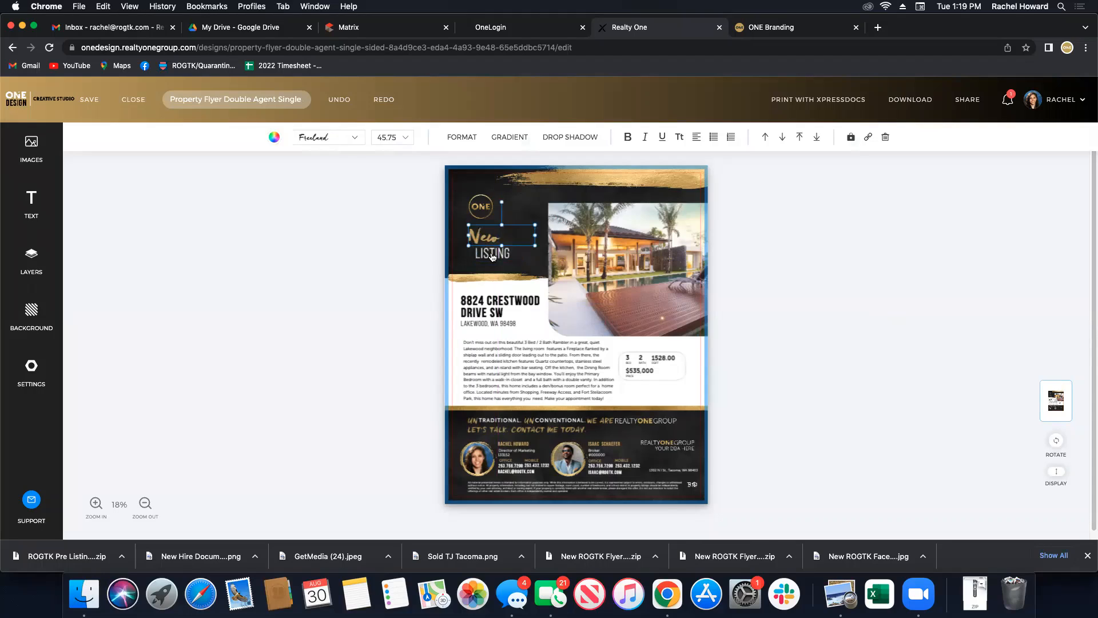
left_click(492, 255, "shift")
mouse_move(536, 262)
left_mouse_down()
mouse_move(544, 267)
mouse_move(514, 247)
mouse_move(524, 240)
mouse_move(500, 244)
mouse_move(499, 254)
mouse_move(520, 250)
left_mouse_up()
left_click(338, 277)
left_click(484, 245, "shift")
left_click(513, 296)
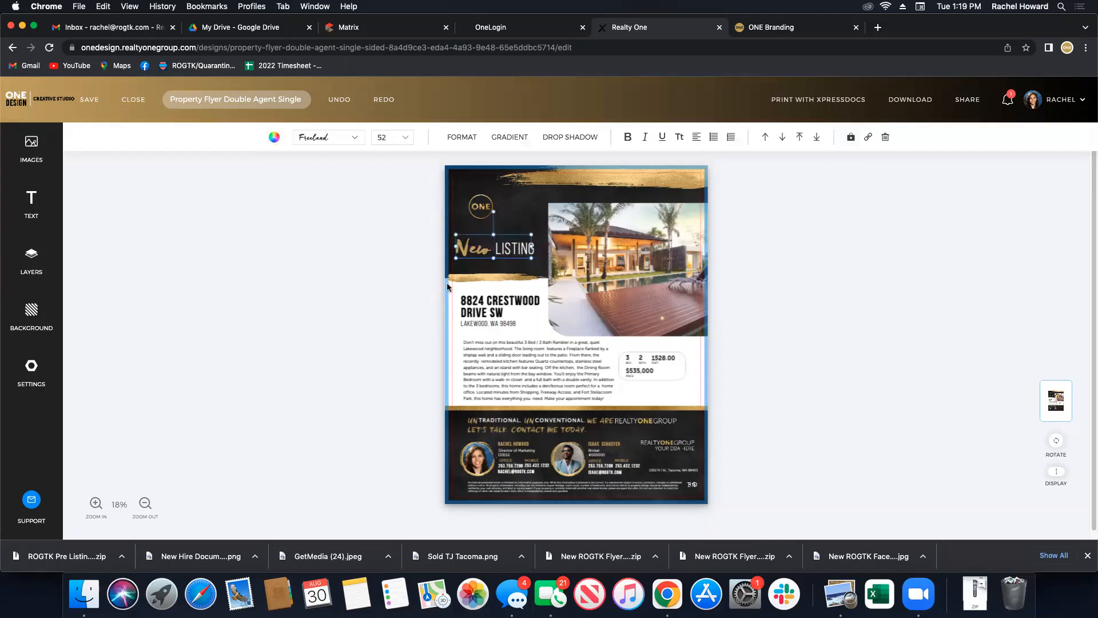
left_click(358, 317)
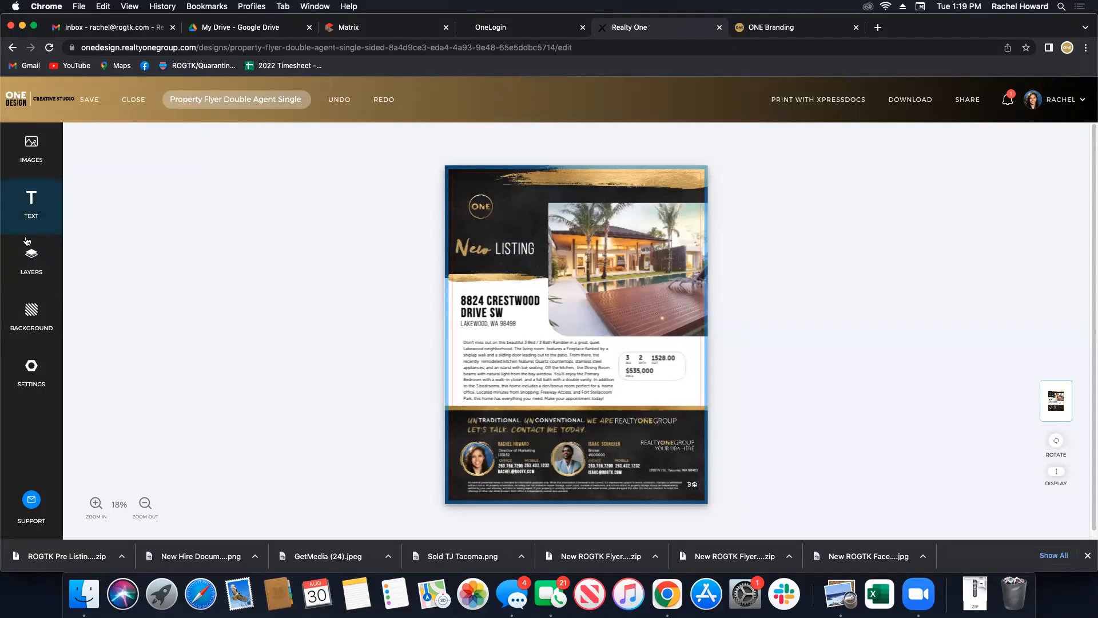
Place the ONEGROUP TURN KEY logo from the uploaded images onto the flyer.
left_click(32, 262)
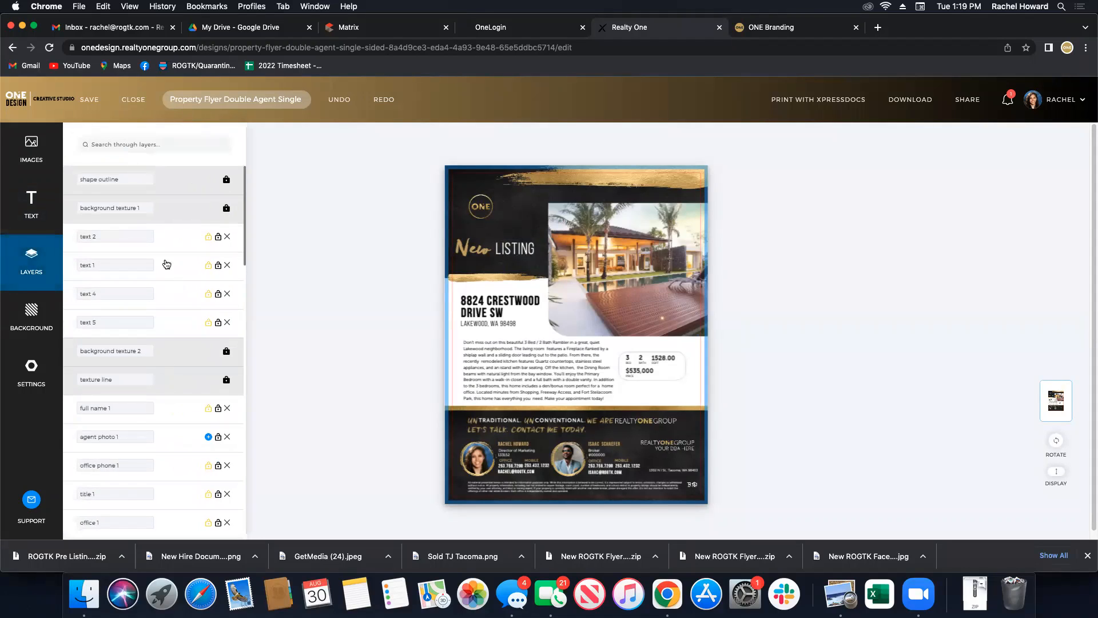
scroll(181, 414, "down", 2)
scroll(180, 413, "up", 2)
scroll(179, 415, "down", 10)
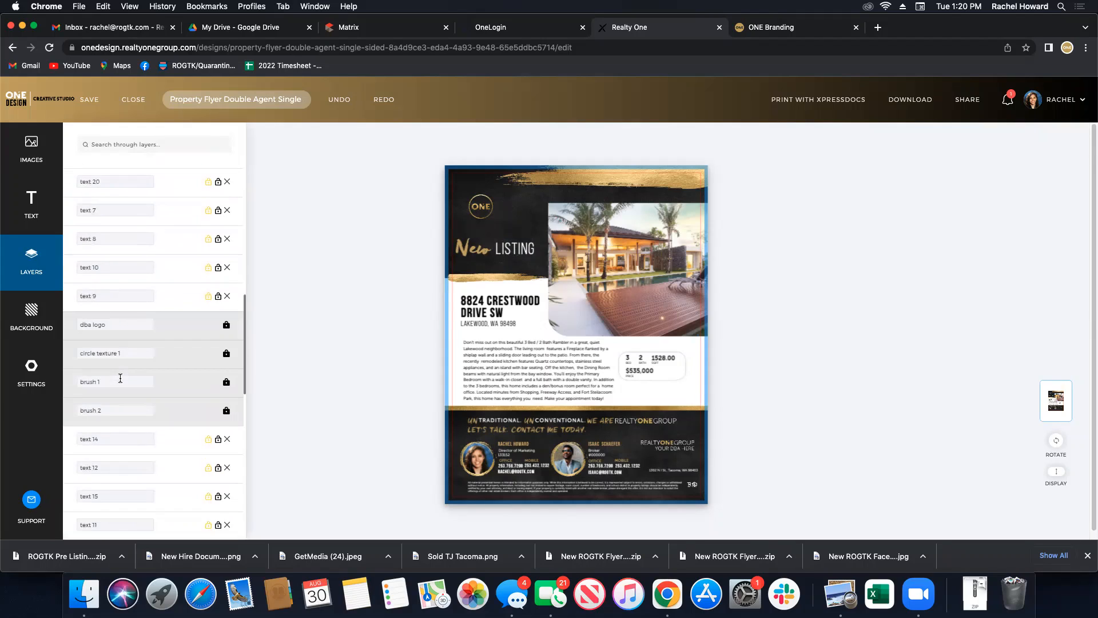
left_click(674, 445)
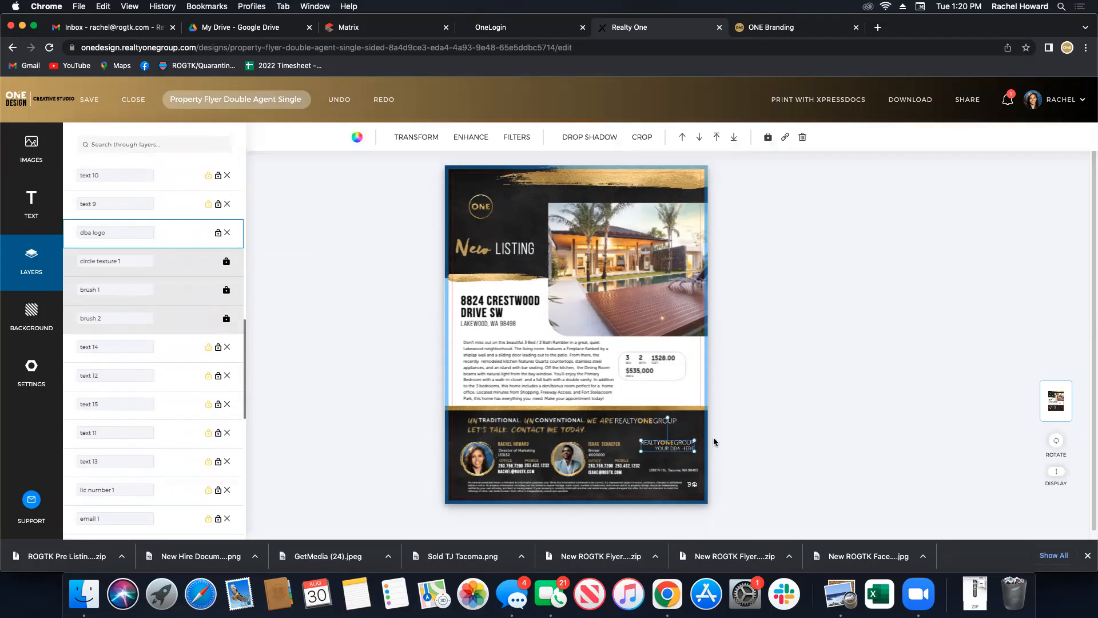
left_click(29, 155)
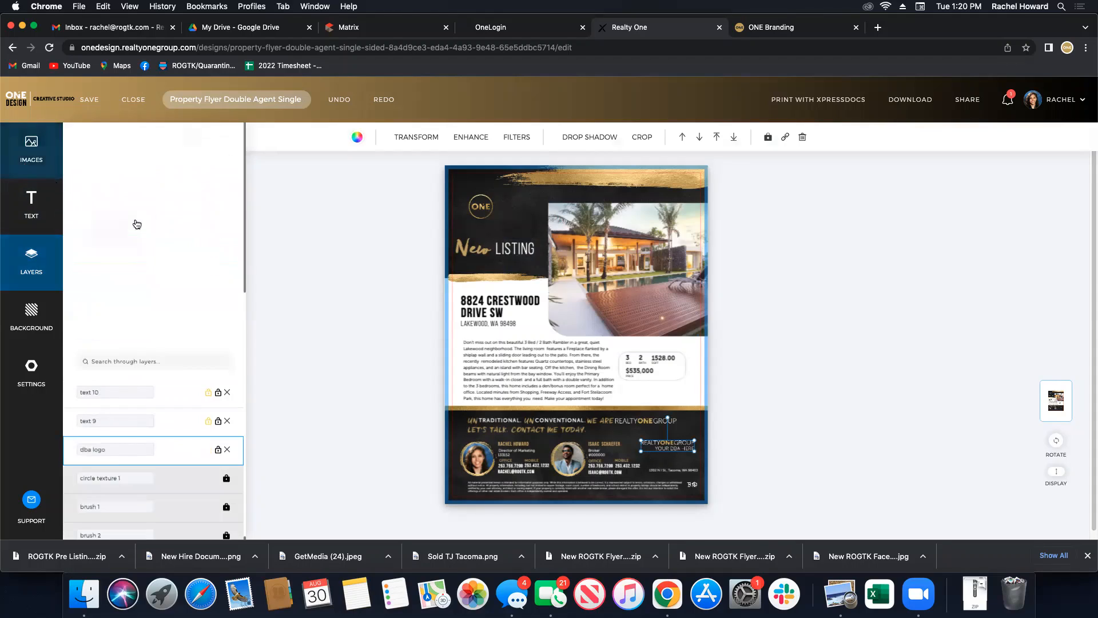
left_click(122, 253)
left_click(203, 351)
Move the Turn Key logo into the footer and shrink it into the bottom-right corner.
left_click(678, 449)
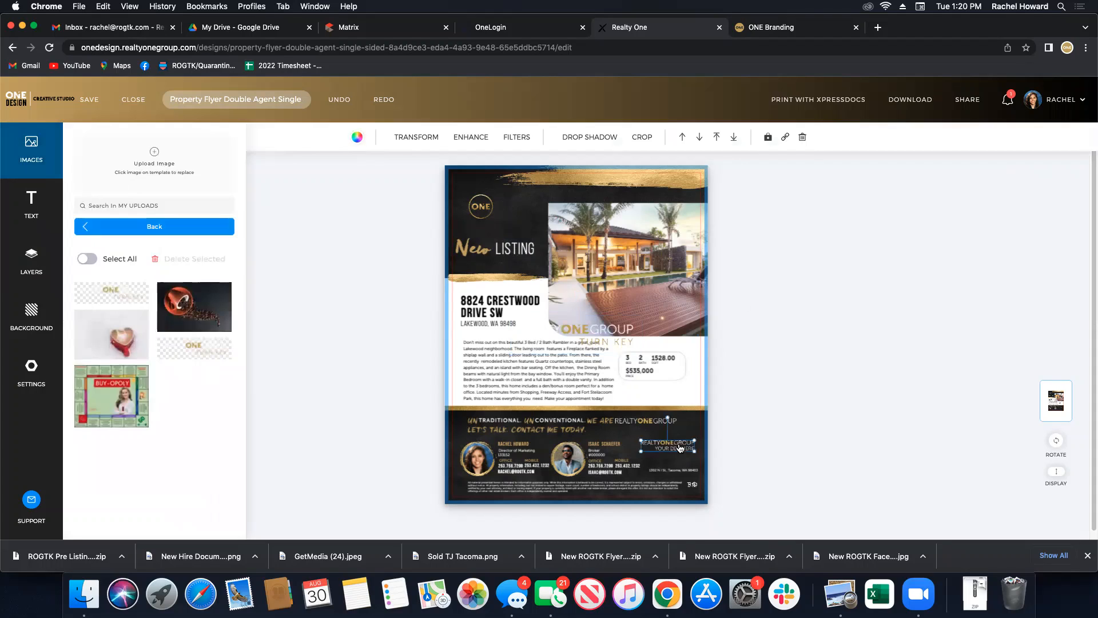
left_click_drag(579, 334, 635, 442)
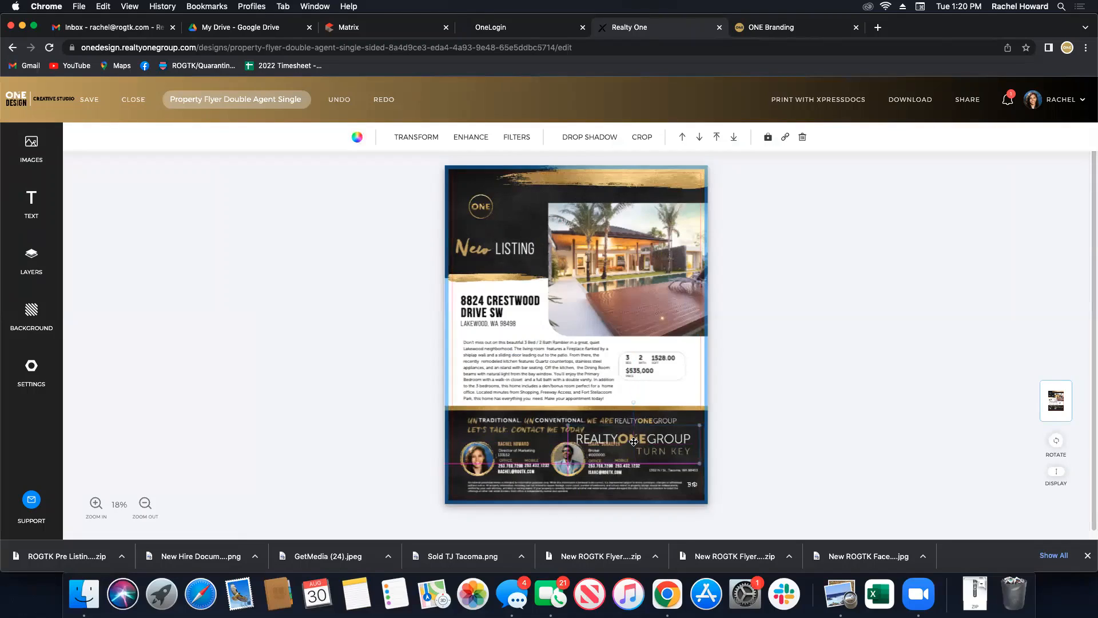
left_click_drag(568, 422, 672, 449)
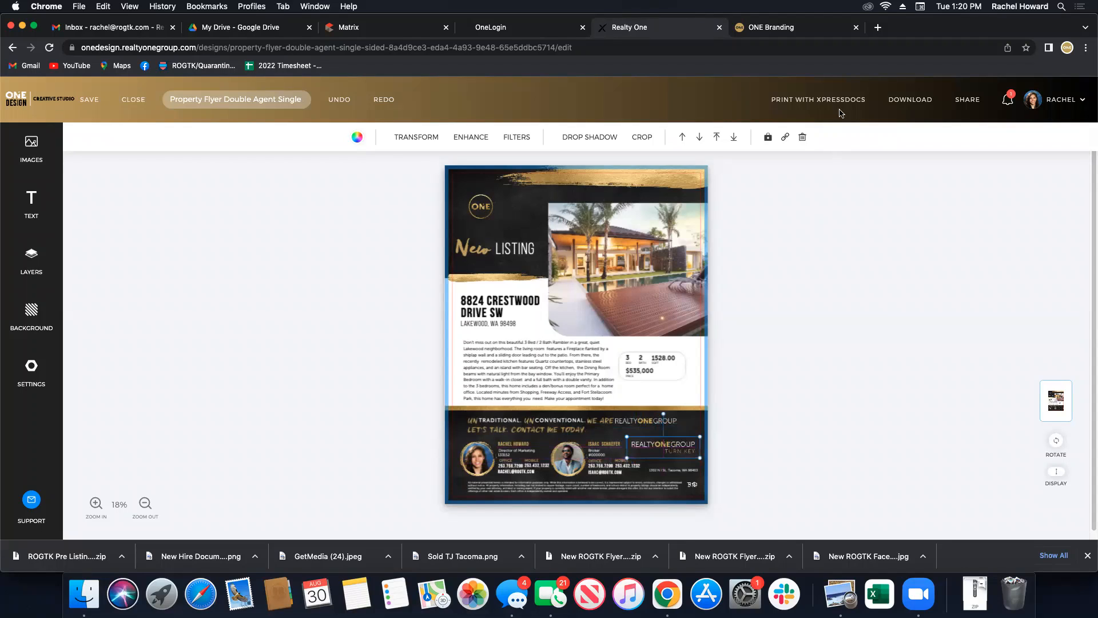
left_click(819, 350)
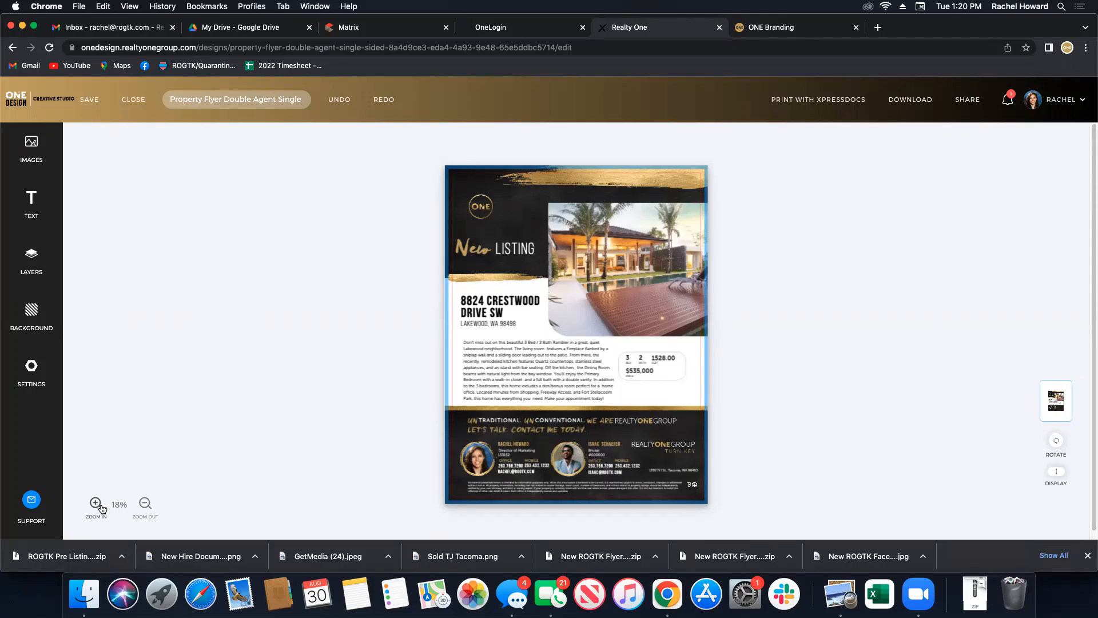
left_click(638, 374)
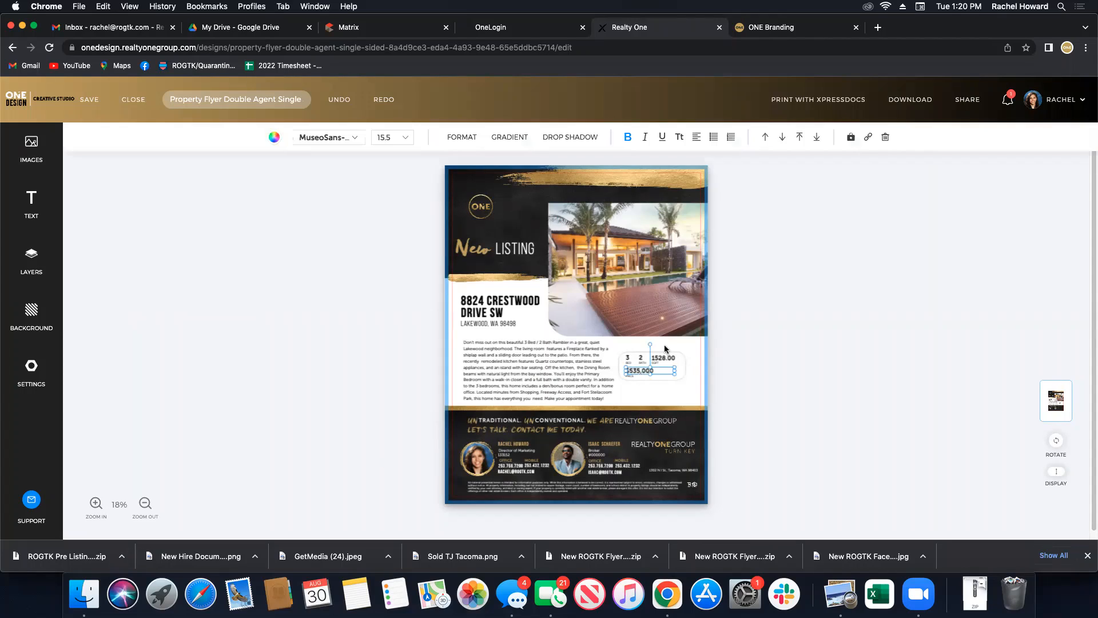
left_click(627, 362)
left_click(628, 360)
left_click(643, 360)
left_click(663, 360)
left_click(18, 197)
left_click(25, 155)
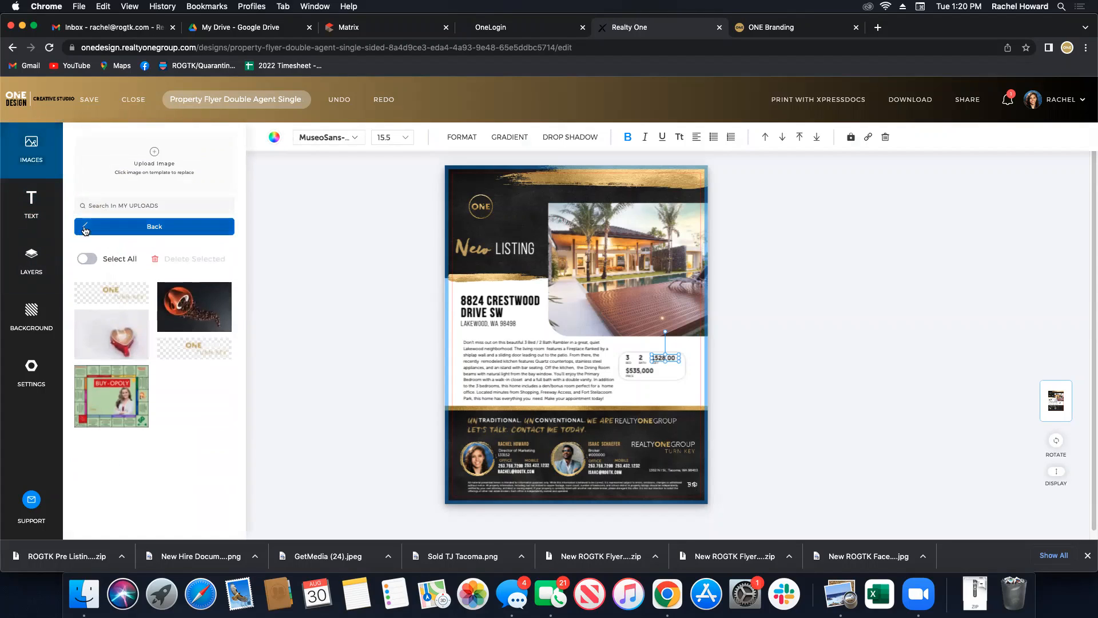
left_click(135, 194)
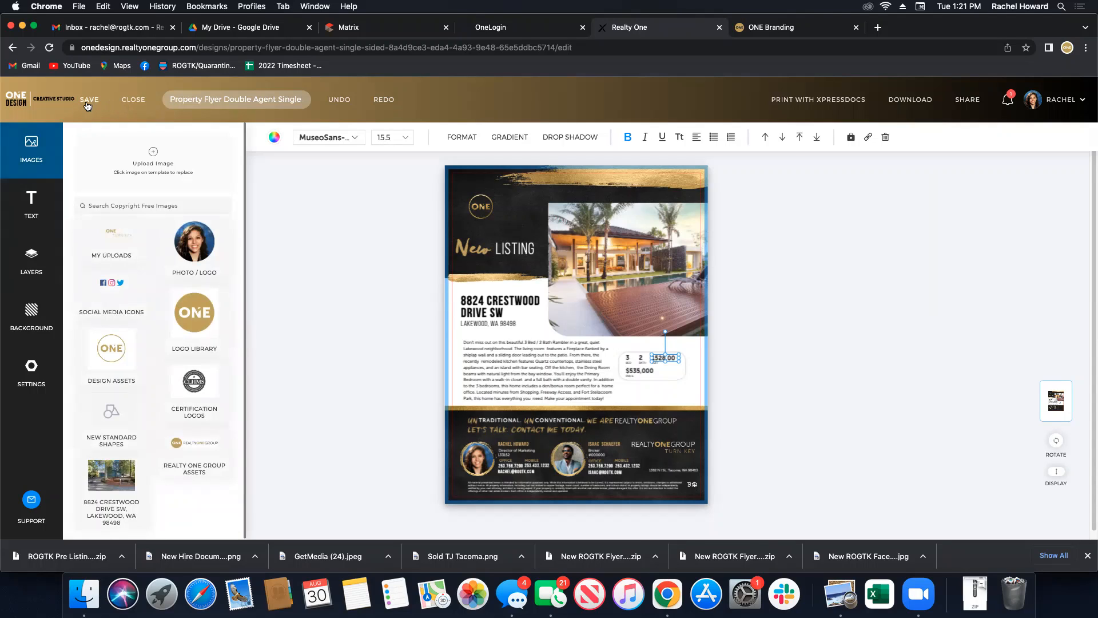
left_click(814, 103)
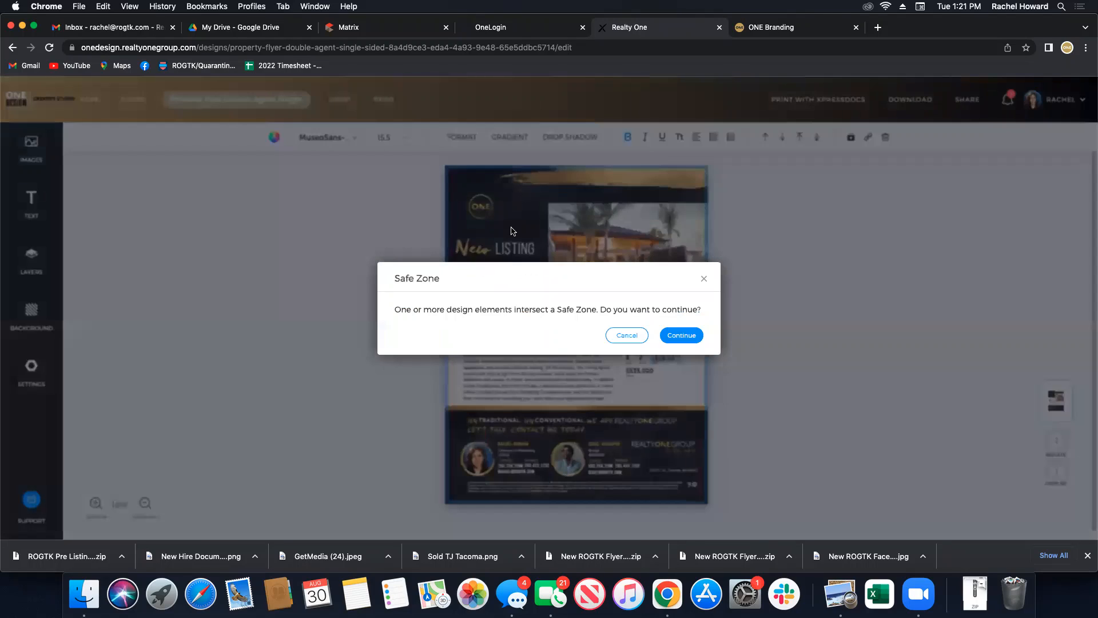
left_click(704, 279)
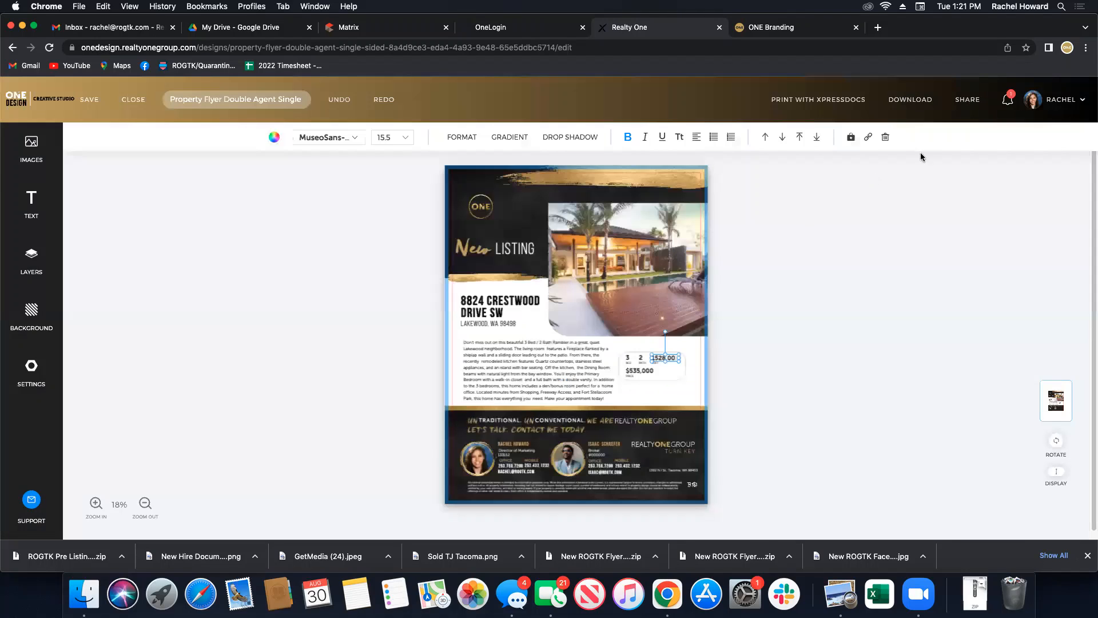
left_click(914, 100)
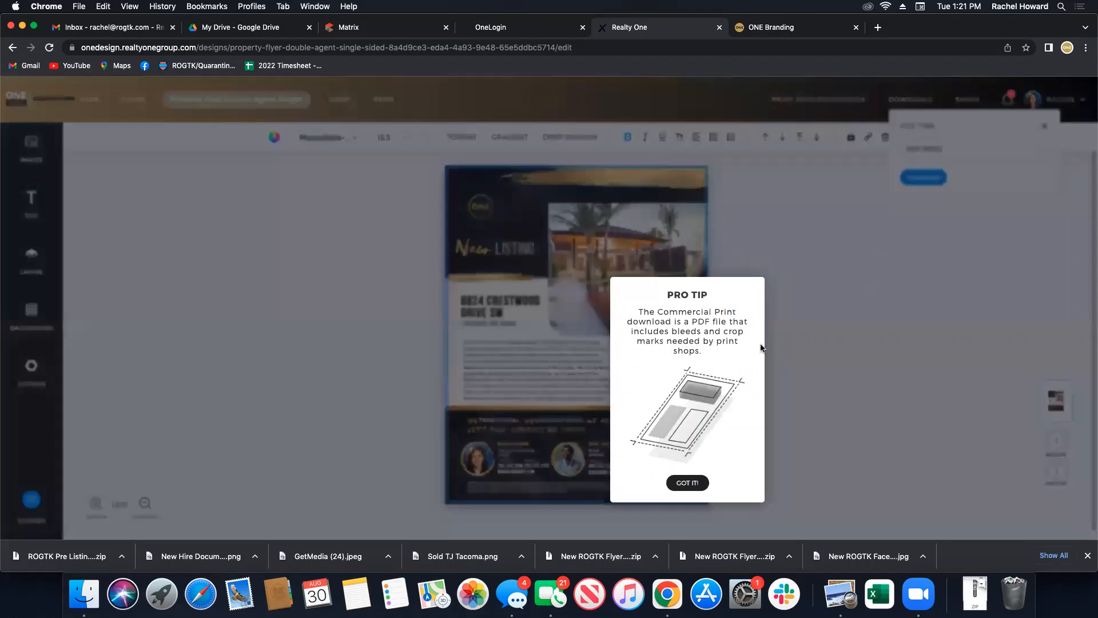
left_click(687, 486)
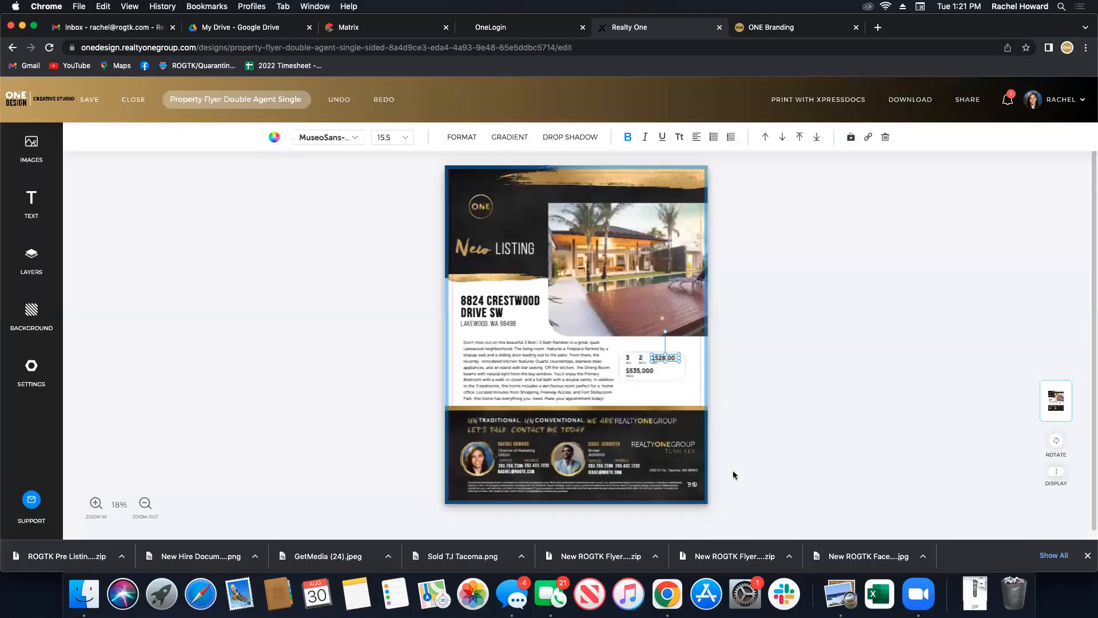
left_click(914, 102)
left_click(980, 148)
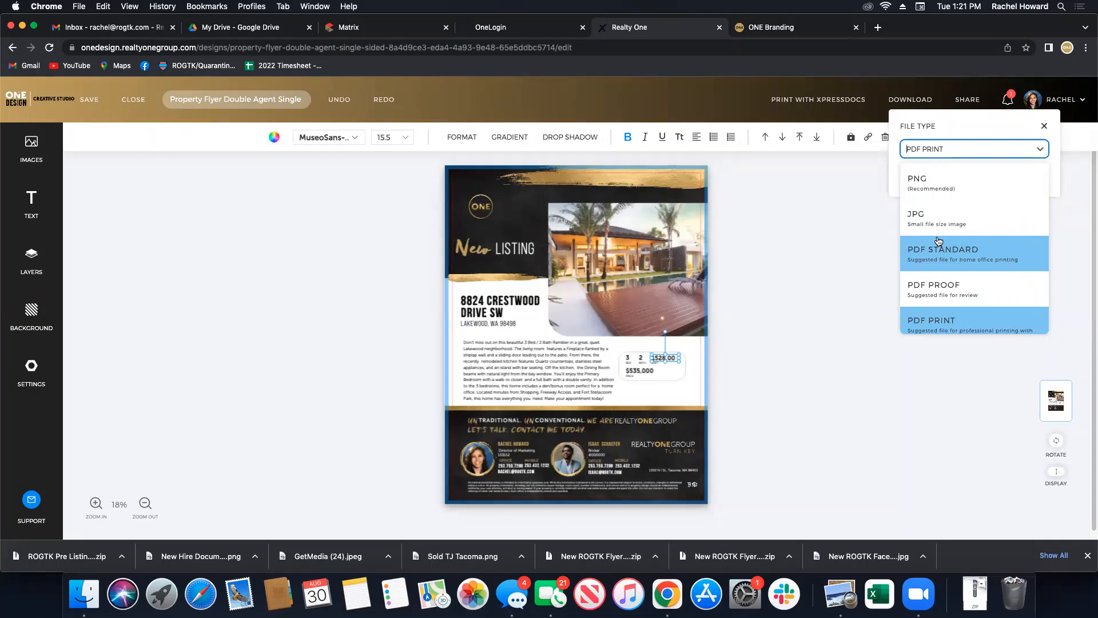
scroll(937, 246, "down", 1)
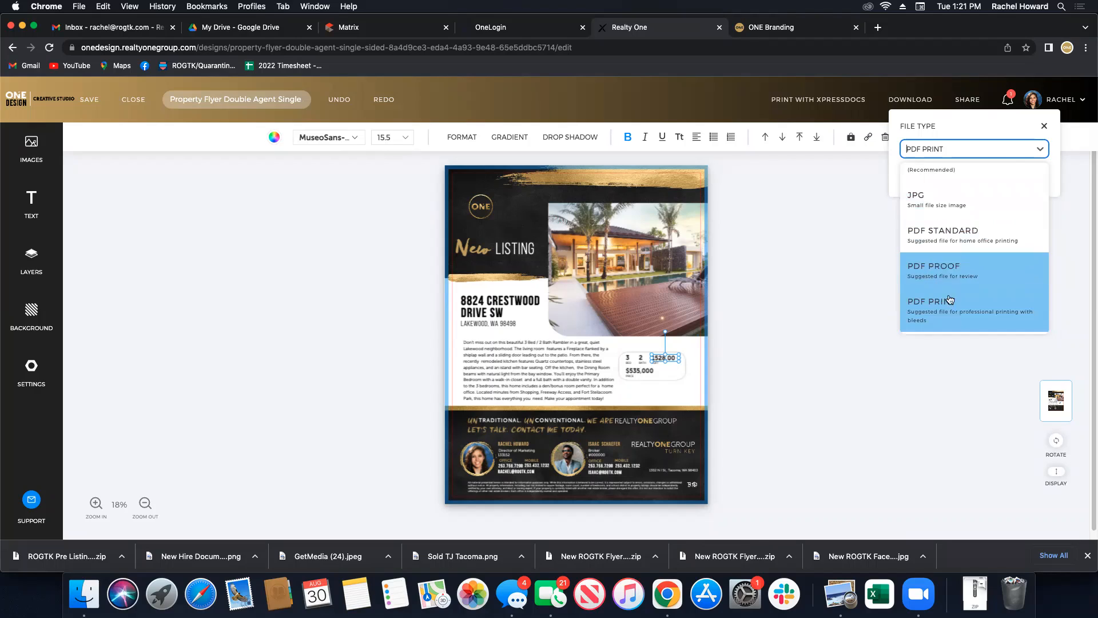
scroll(938, 231, "up", 1)
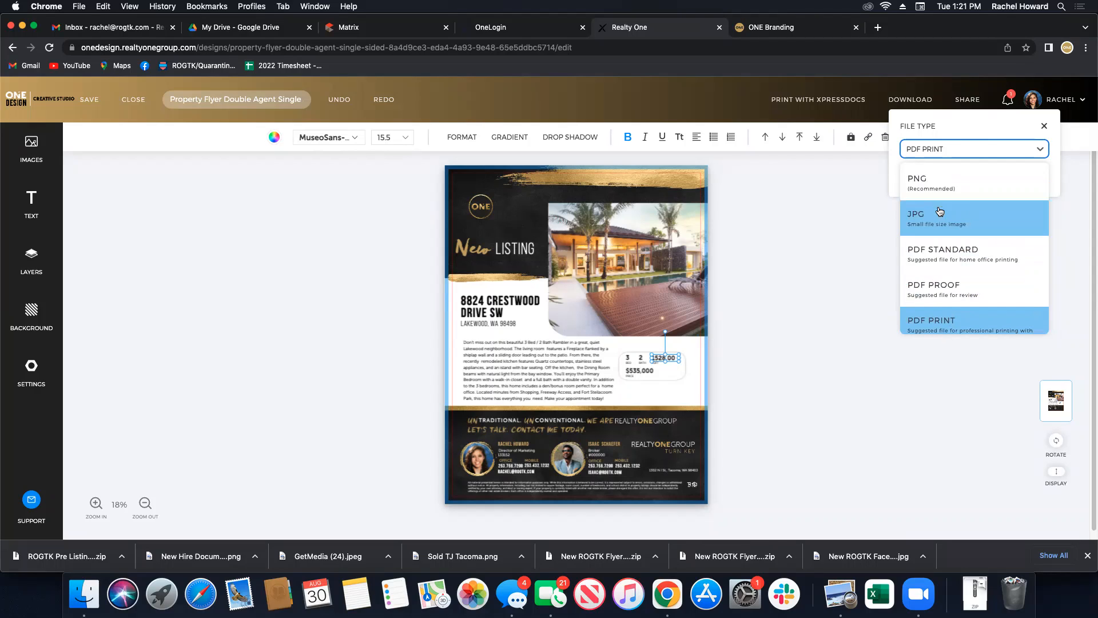
left_click(979, 150)
left_click(1044, 127)
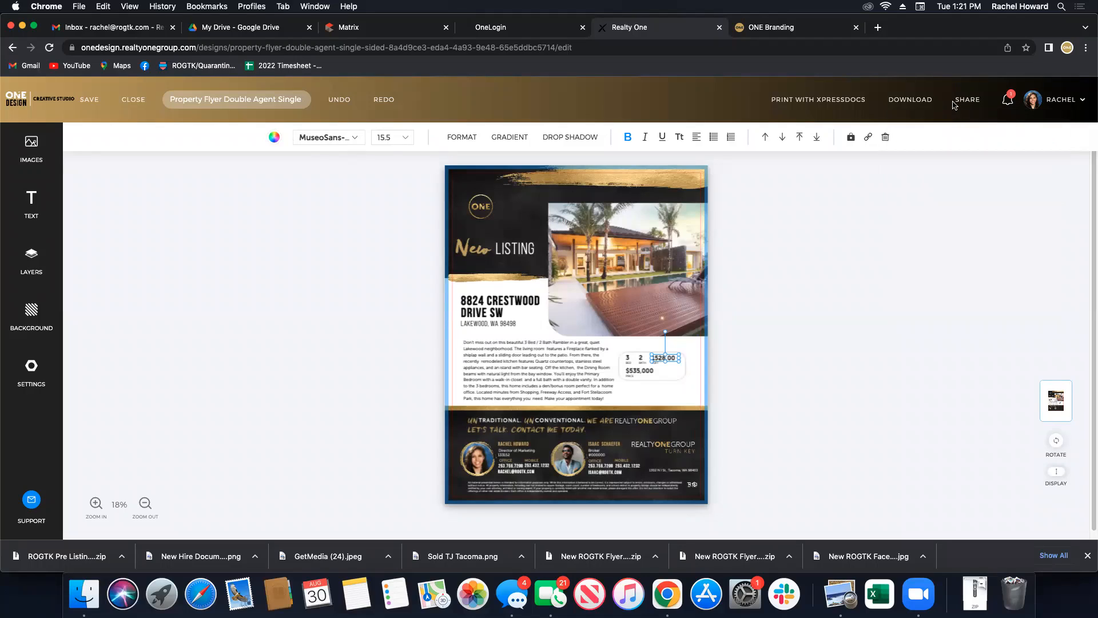
left_click(966, 100)
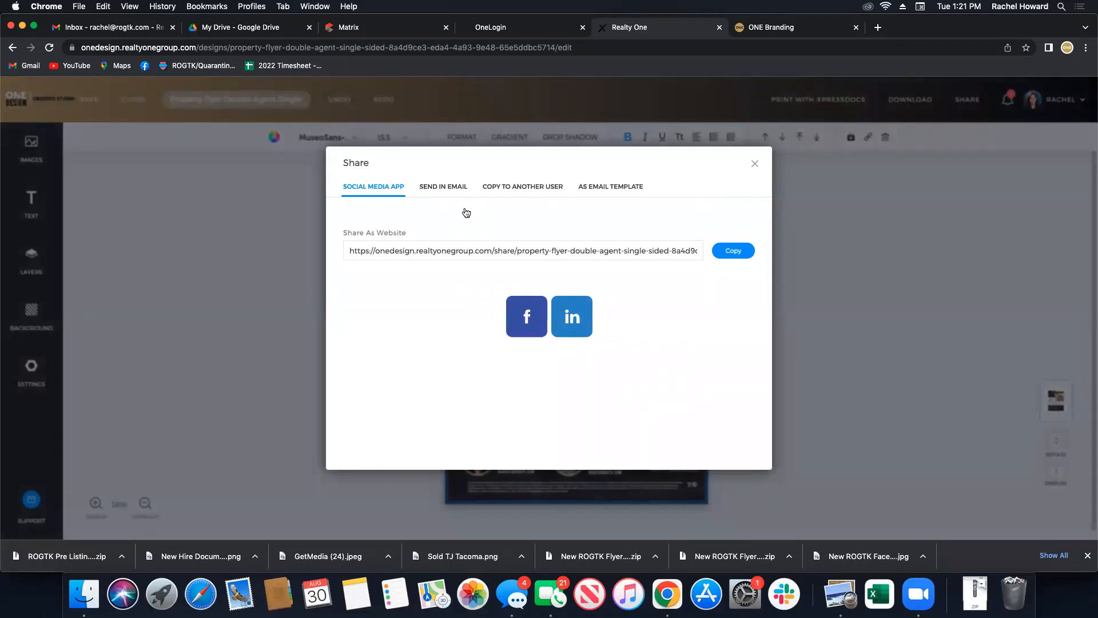
Review the email, copy-to-user and email template sharing options, then close the flyer without saving.
left_click(452, 187)
left_click(506, 188)
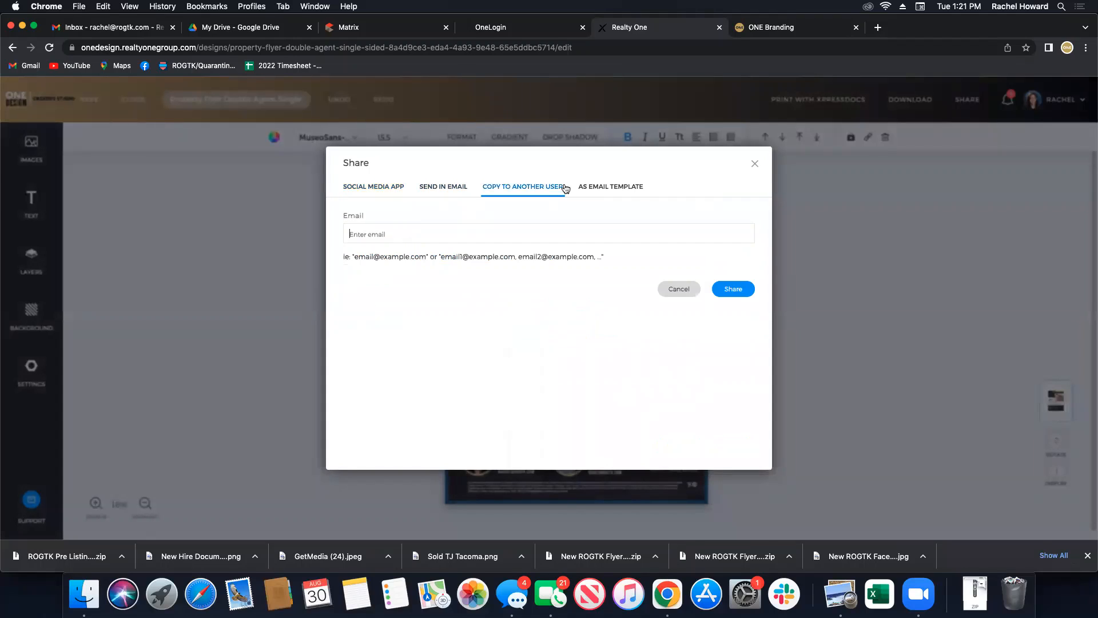
left_click(629, 187)
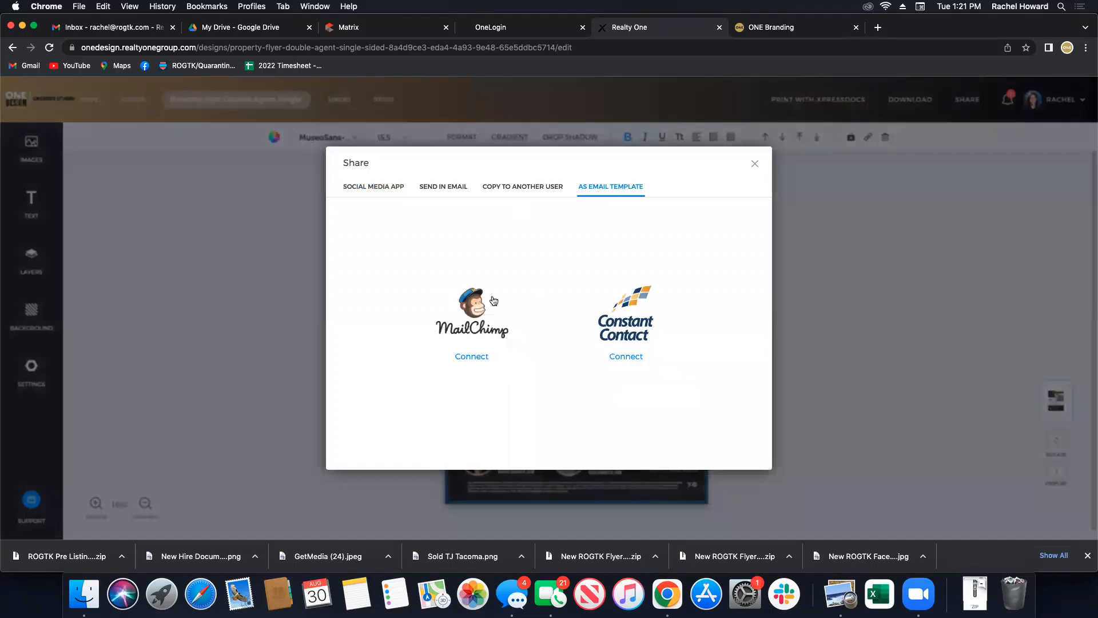
left_click(754, 164)
left_click(132, 100)
left_click(645, 123)
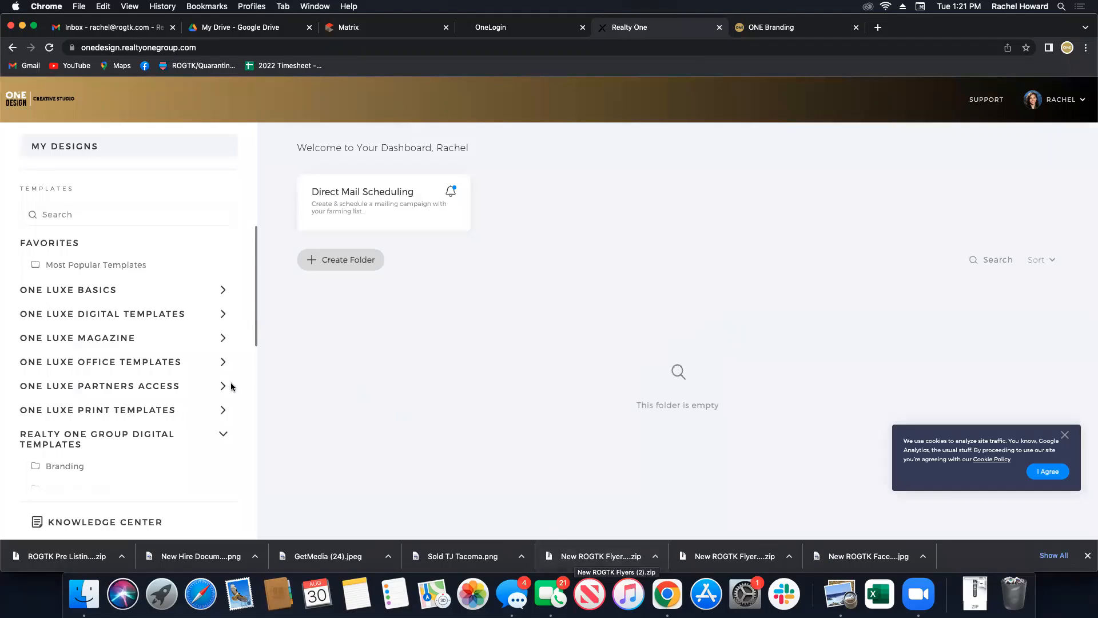
Create a design from the Market Updates Work With Us template without adding a property.
scroll(185, 377, "down", 2)
scroll(92, 398, "down", 7)
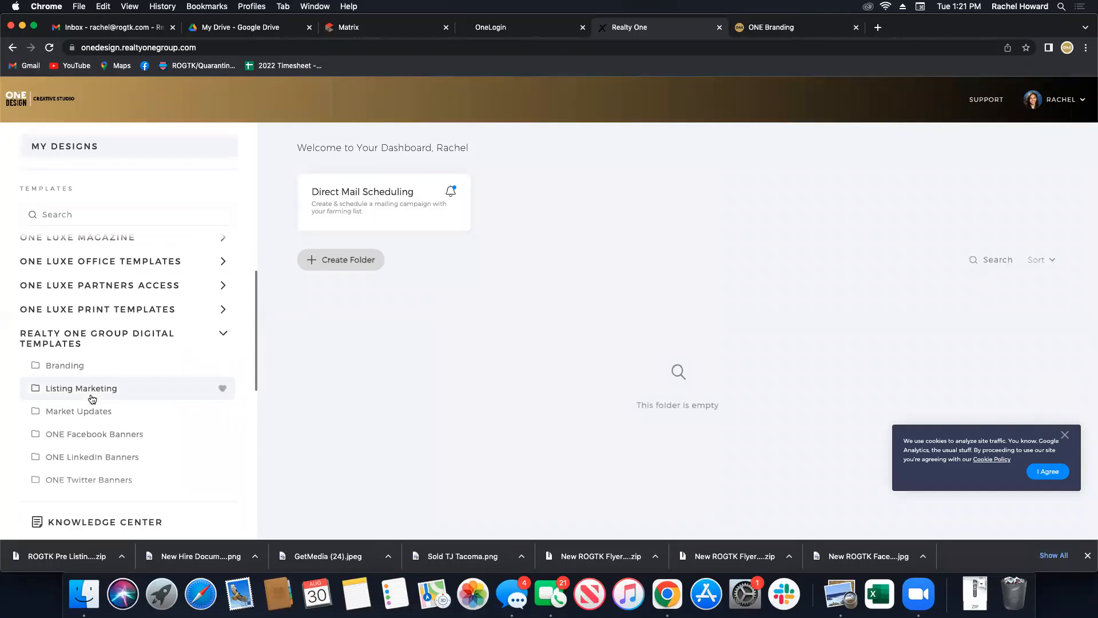
scroll(139, 359, "up", 3)
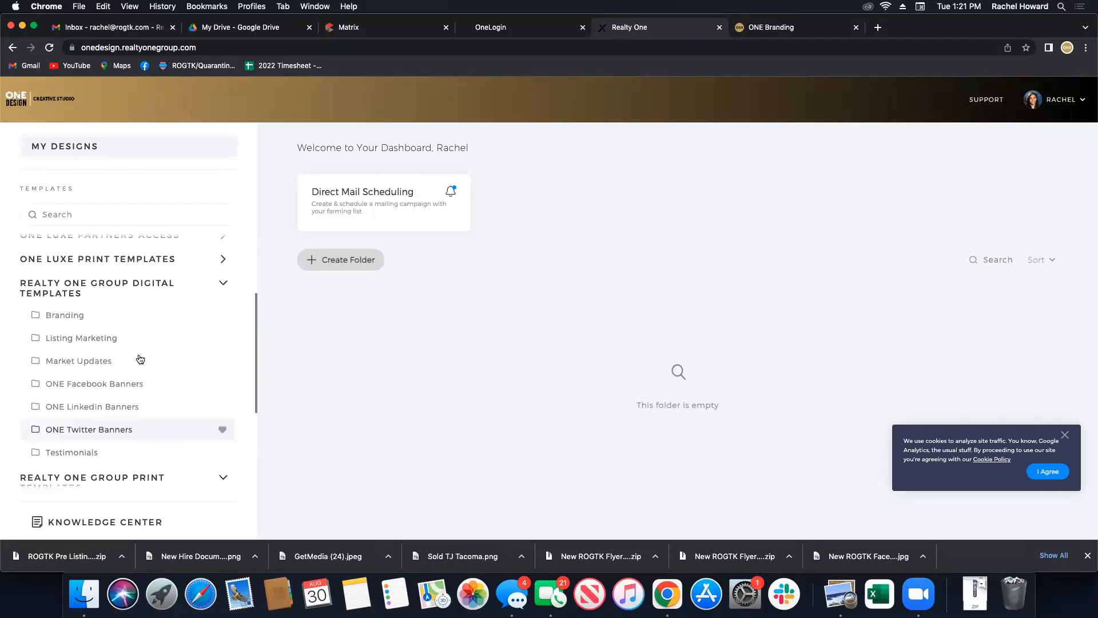
left_click(108, 344)
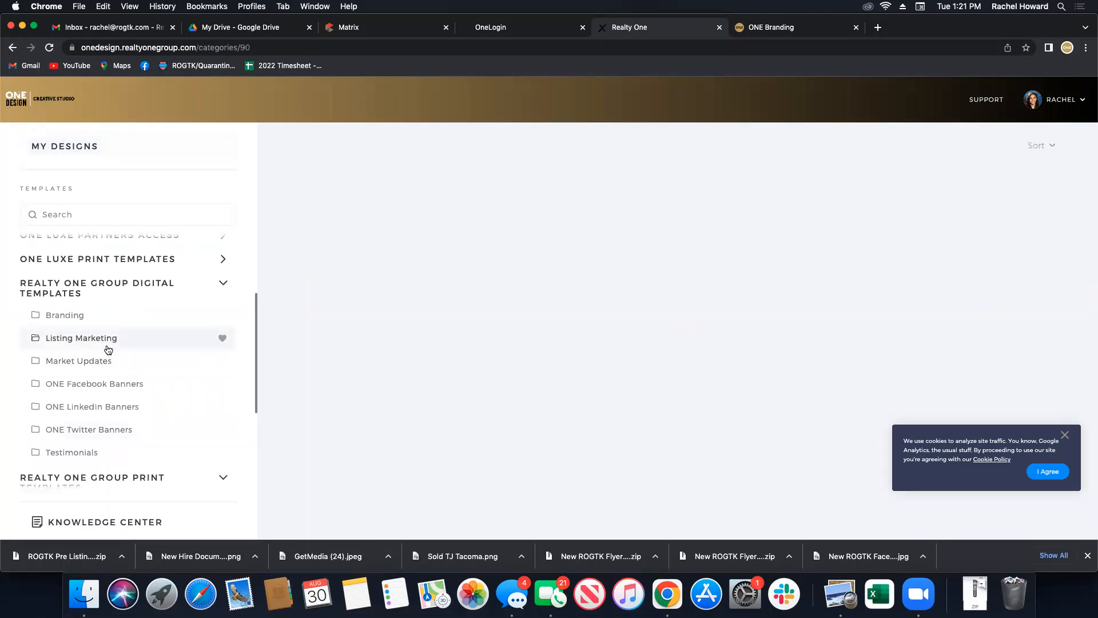
left_click(108, 361)
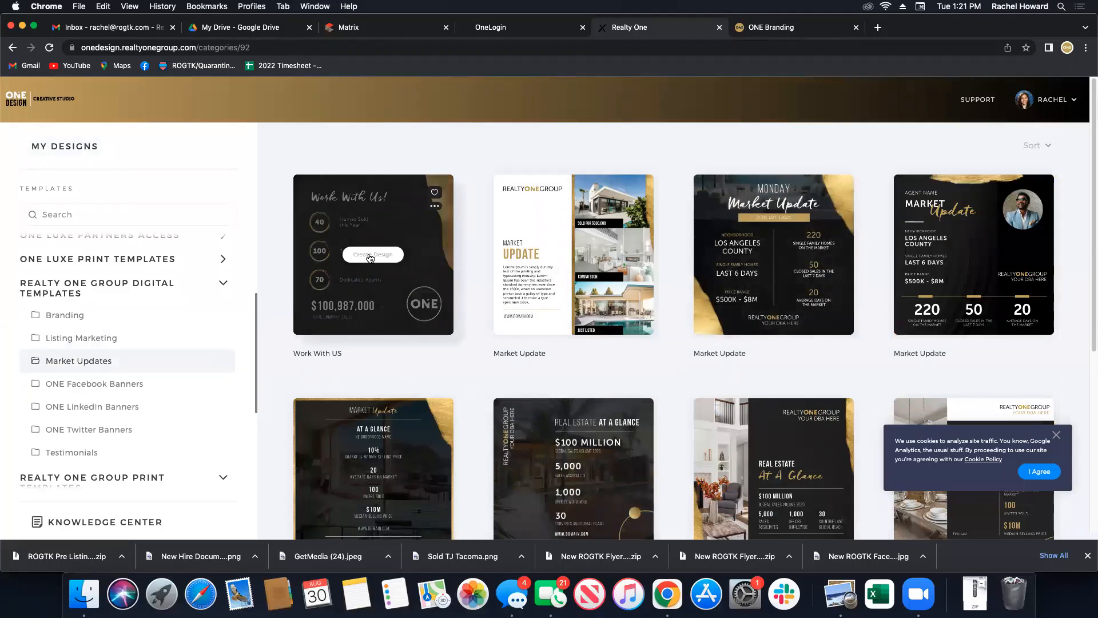
left_click(370, 257)
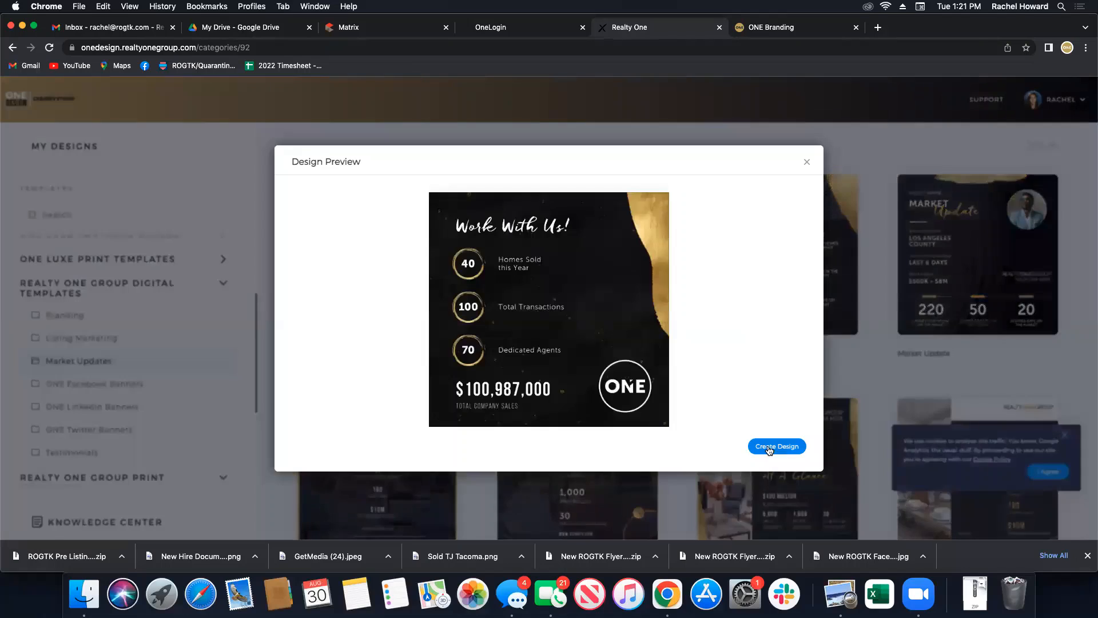
left_click(775, 443)
left_click(220, 456)
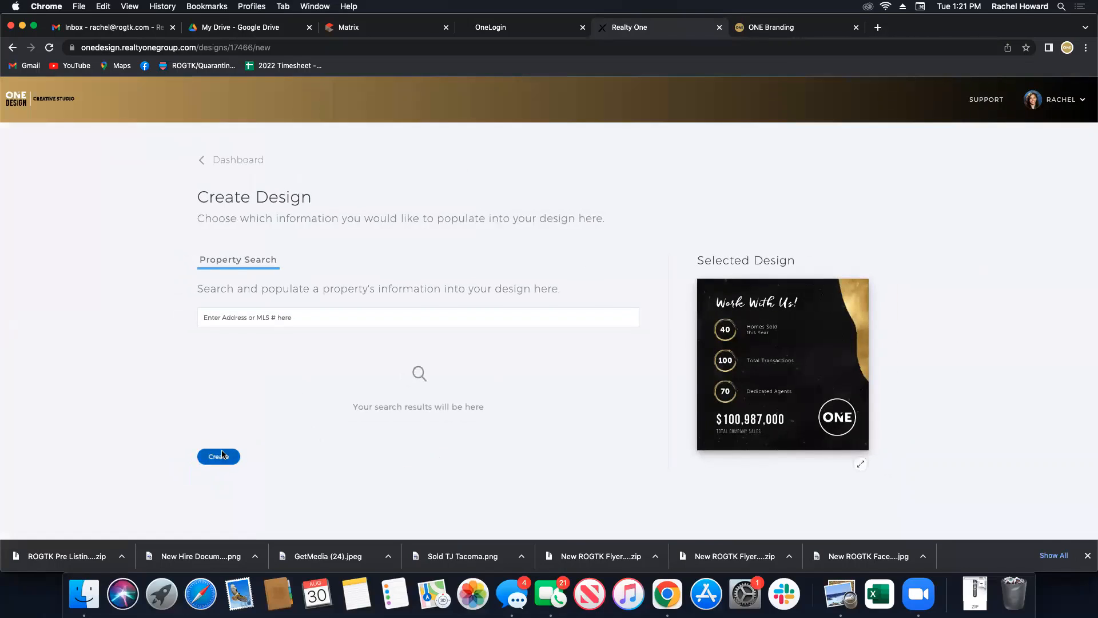
left_click(639, 341)
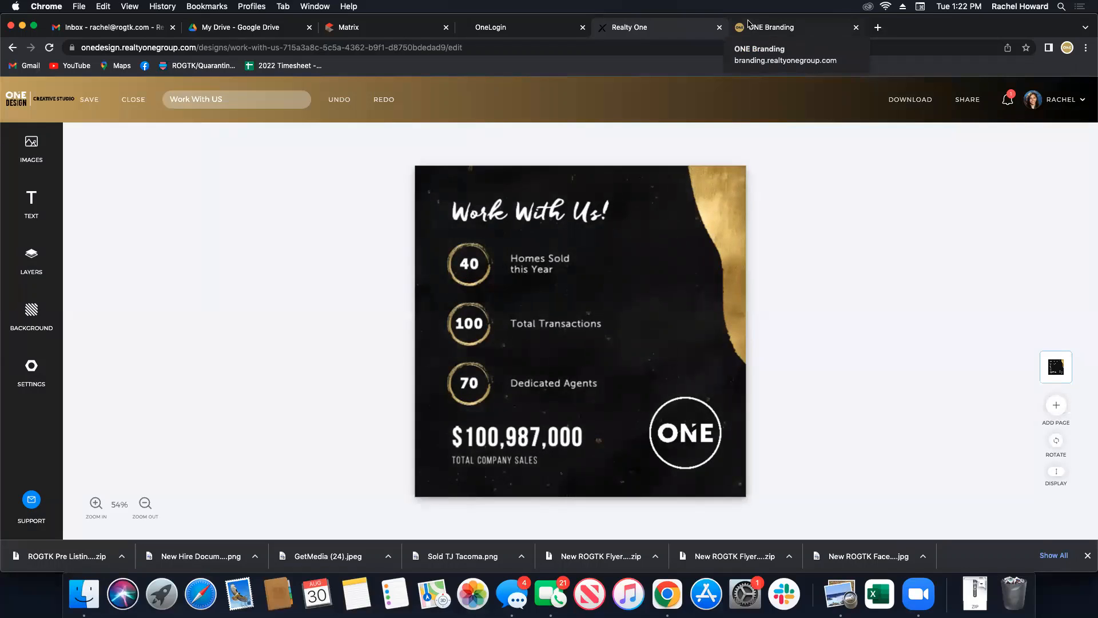
Delete the Work With Us! title and the 40, 100 and 70 statistics with their labels.
left_click(529, 216)
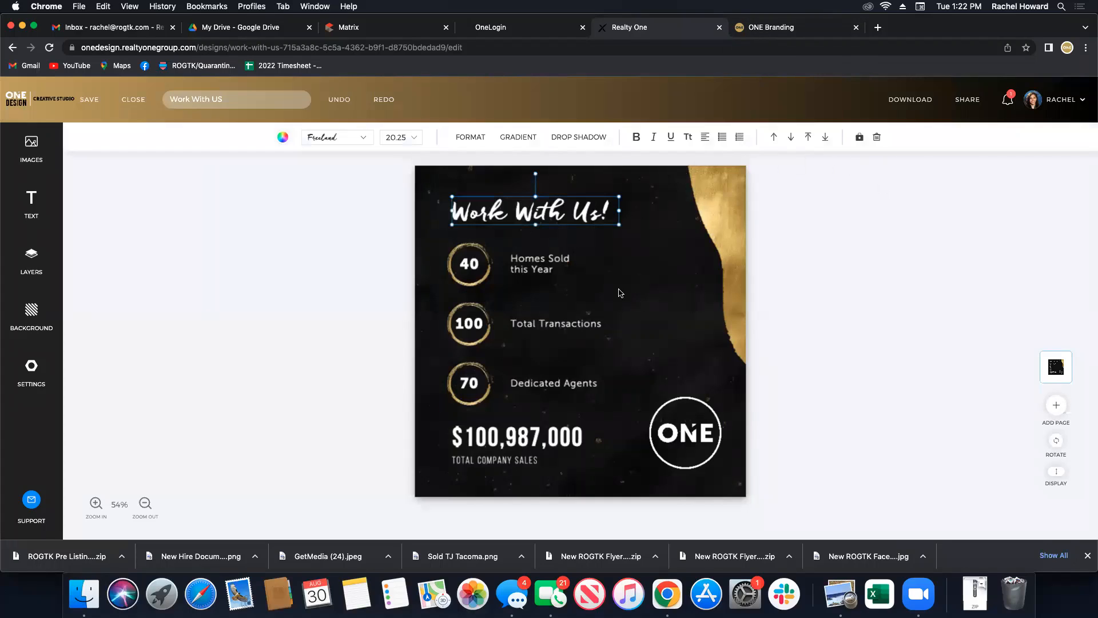
left_click(527, 269, "shift")
left_click(470, 266, "shift")
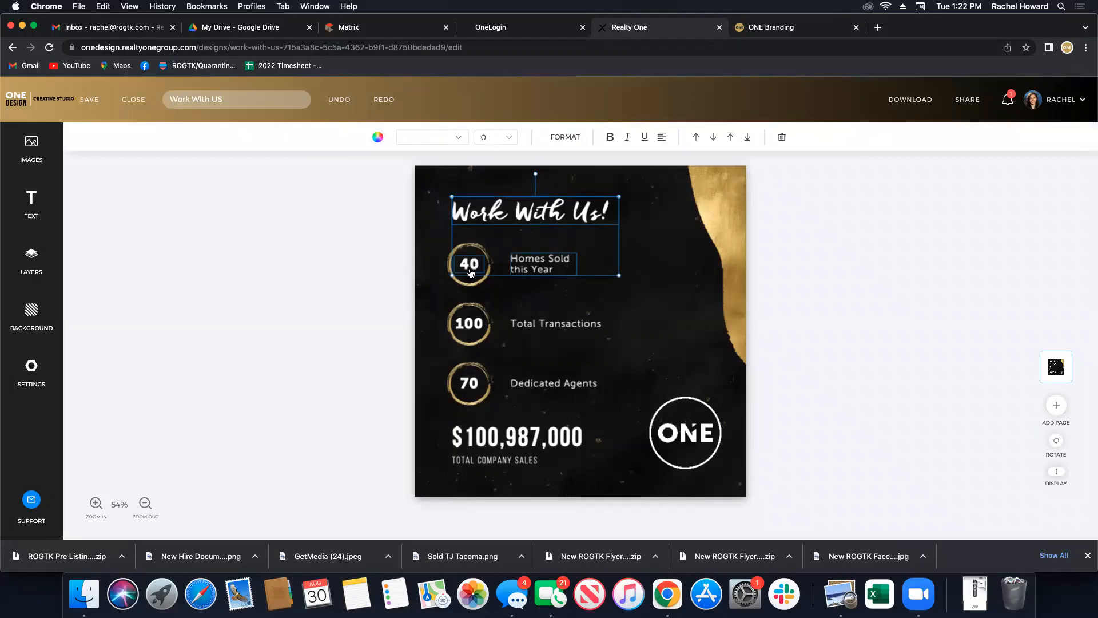
left_click(468, 327, "shift")
left_click(540, 324, "shift")
left_click(470, 384, "shift")
left_click(590, 383, "shift")
left_click(781, 137)
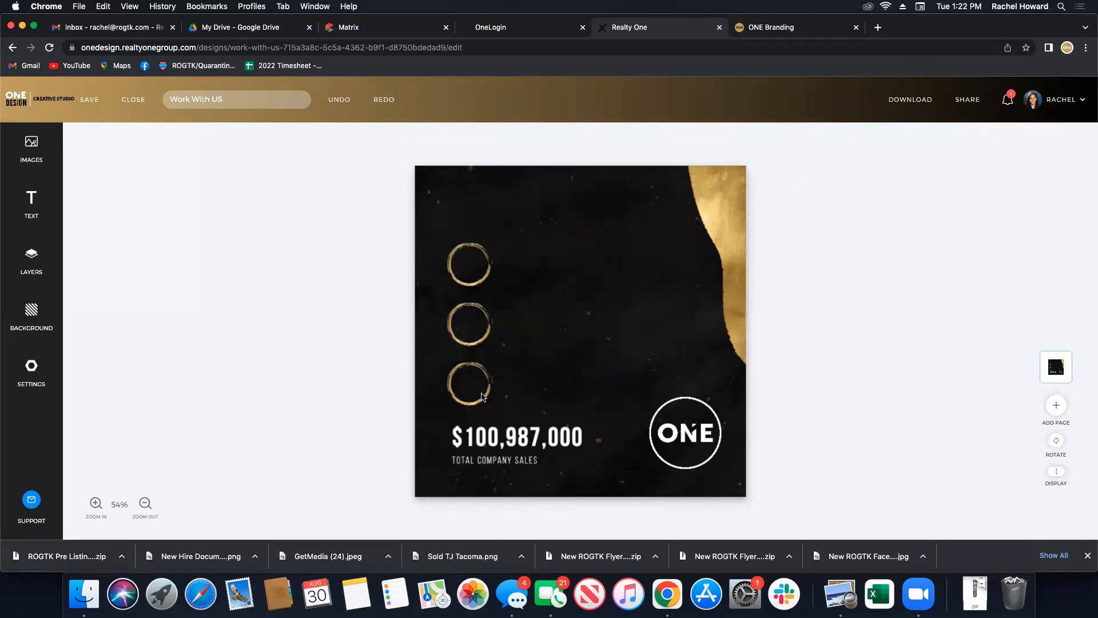
Delete the $100,987,000 figure and its TOTAL COMPANY SALES caption.
left_click(507, 436)
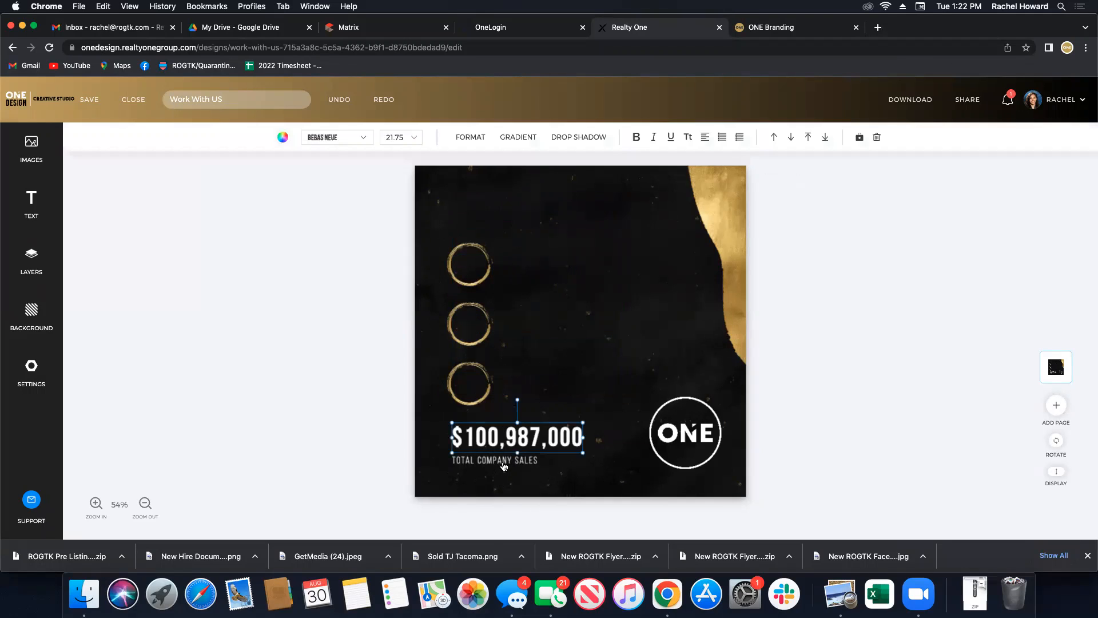
left_click(503, 463, "shift")
left_click(781, 137)
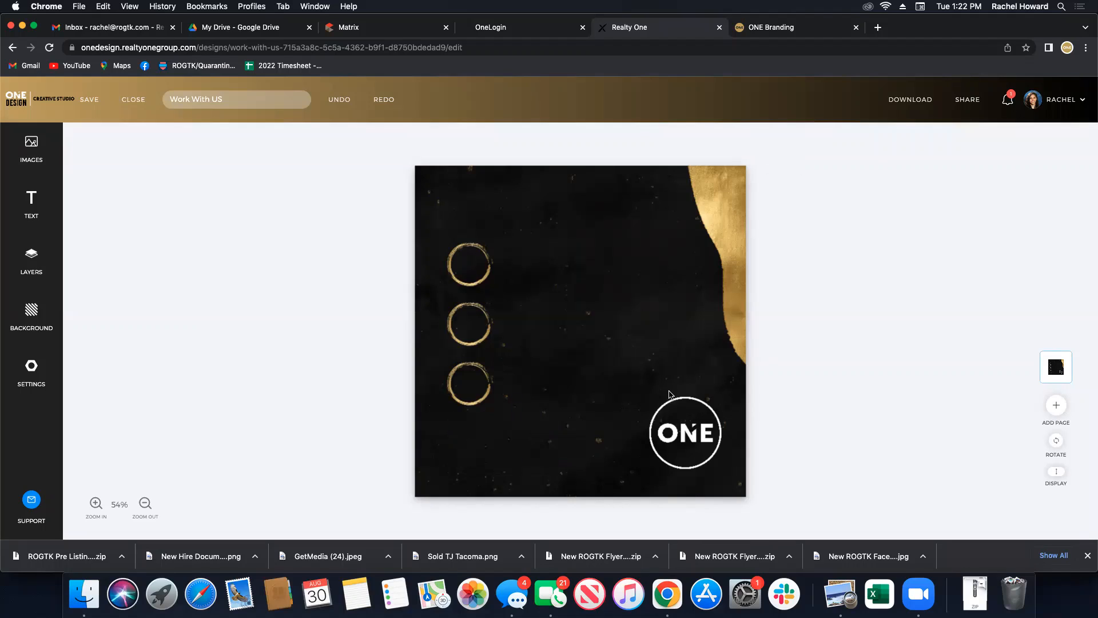
left_click(31, 251)
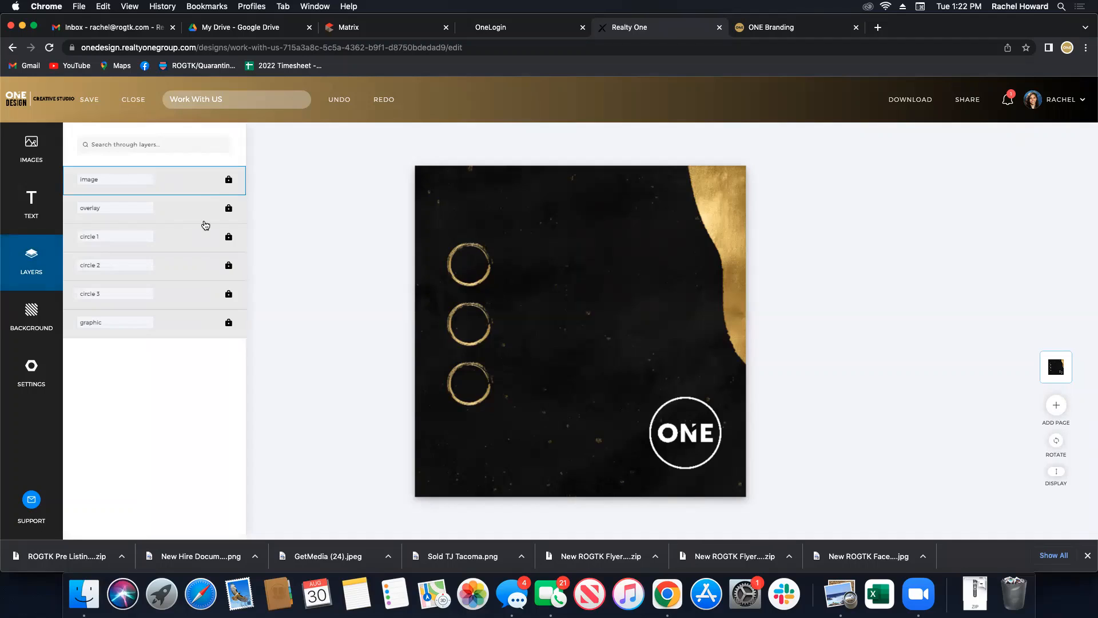
Unlock the circle 1, circle 2 and circle 3 layers.
left_click(180, 213)
left_click(174, 241)
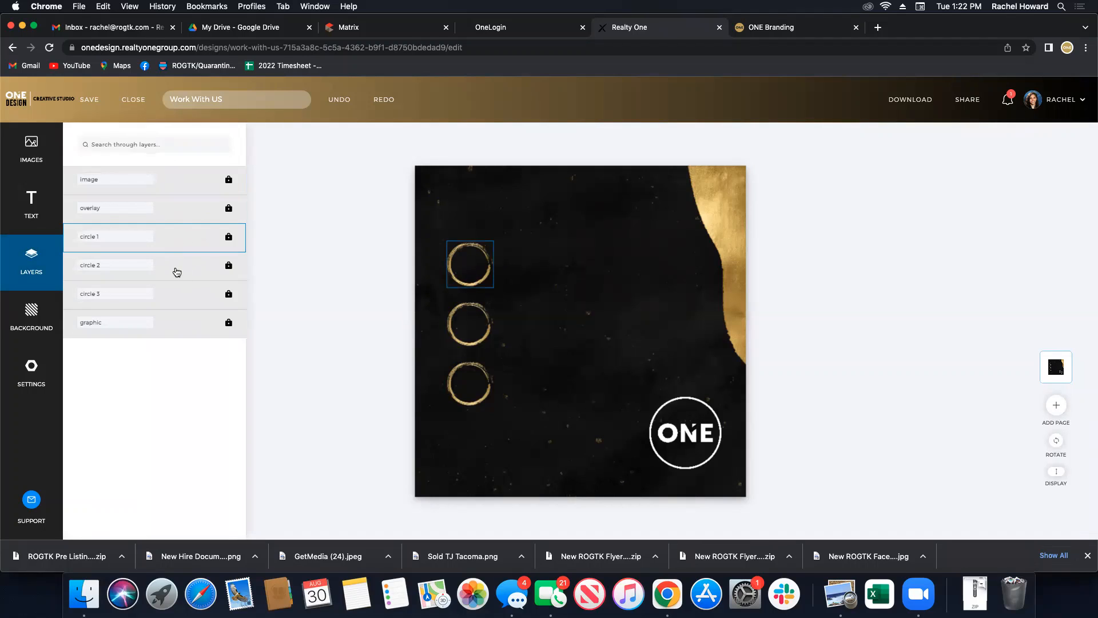
left_click(229, 238)
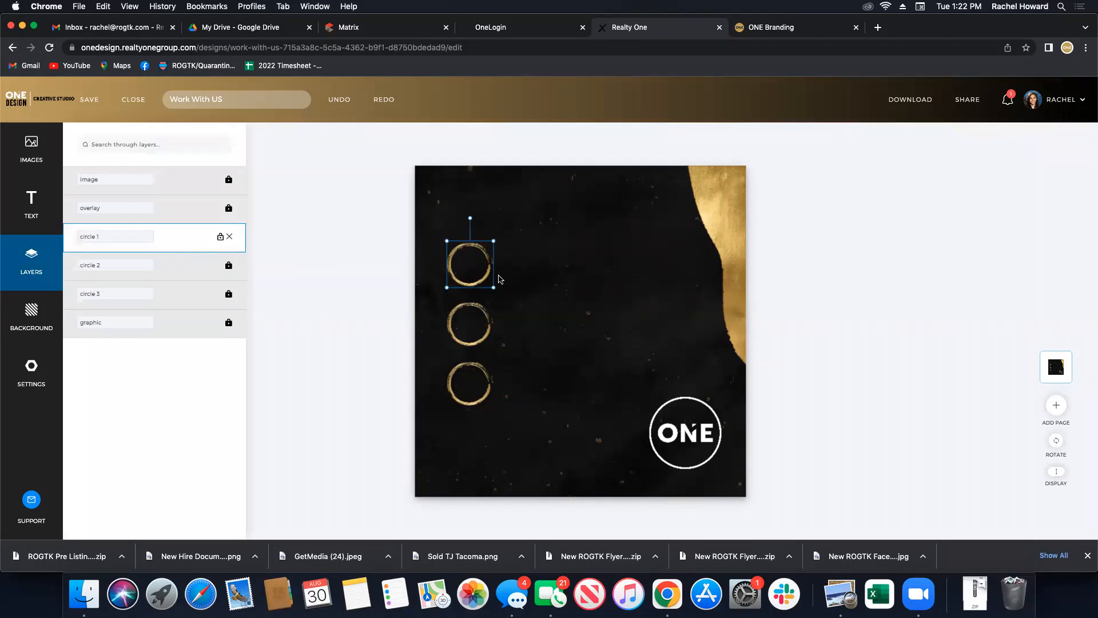
left_click(172, 269)
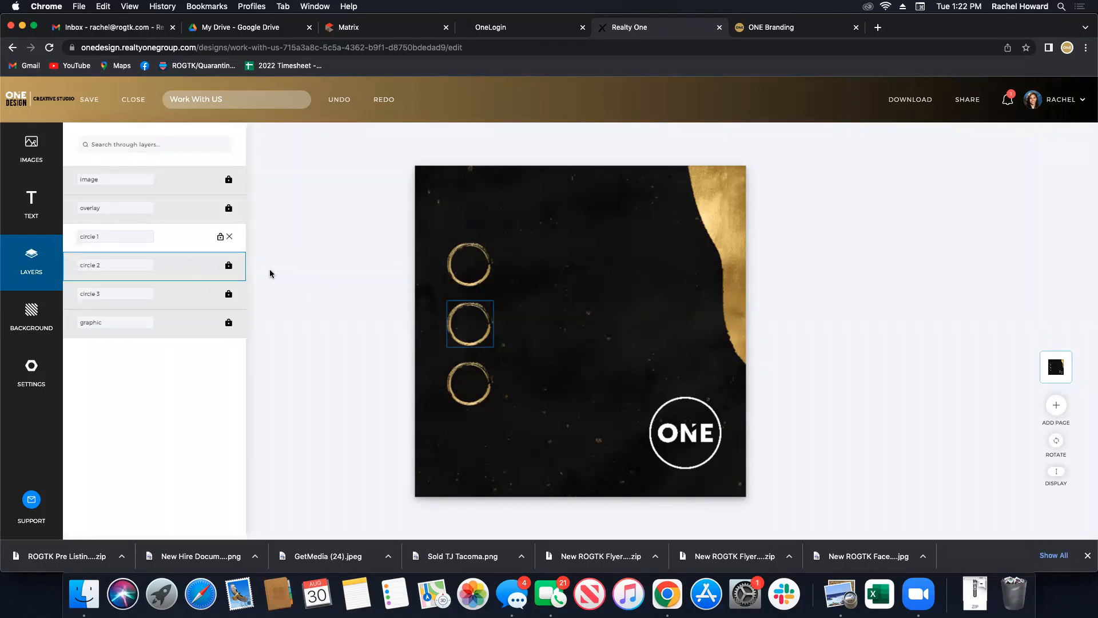
left_click(229, 266)
left_click(234, 297)
left_click(228, 295)
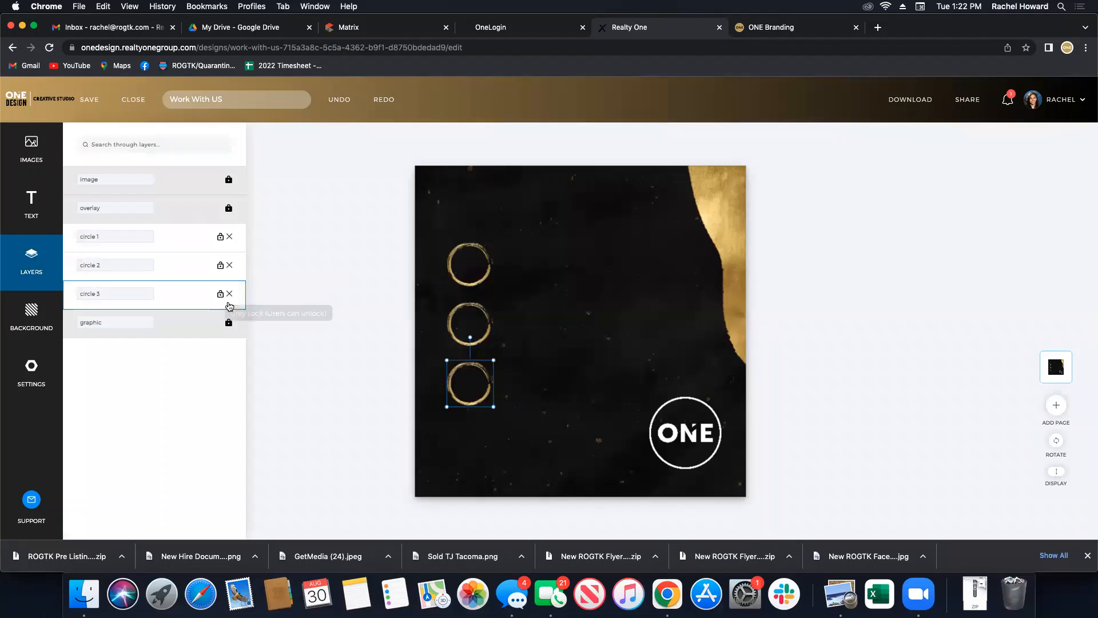
left_click(194, 321)
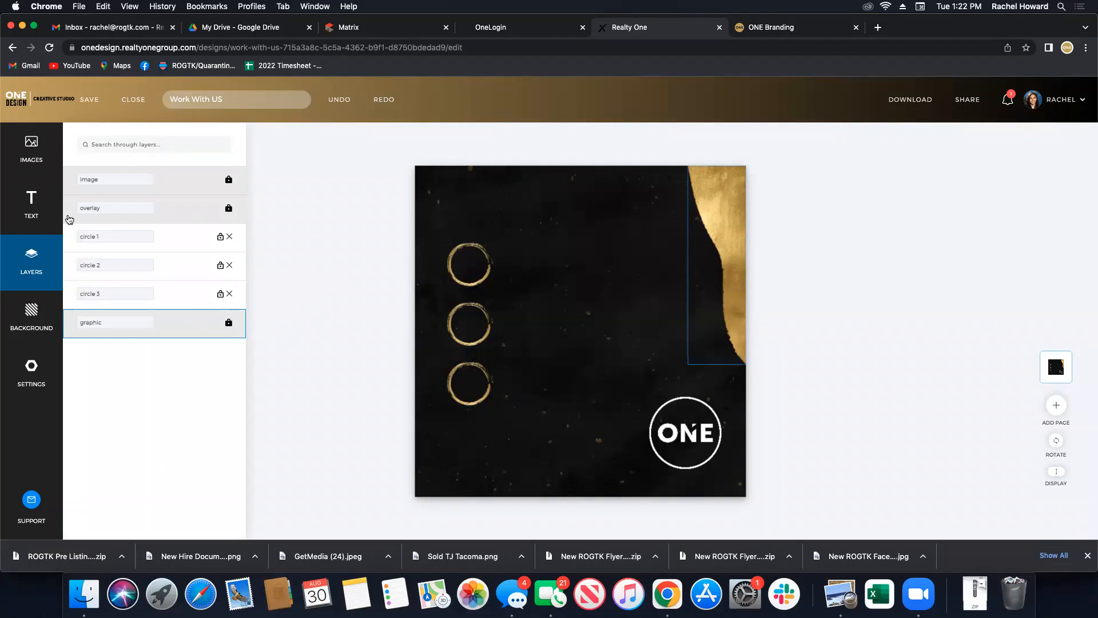
left_click(140, 220)
left_click(156, 190)
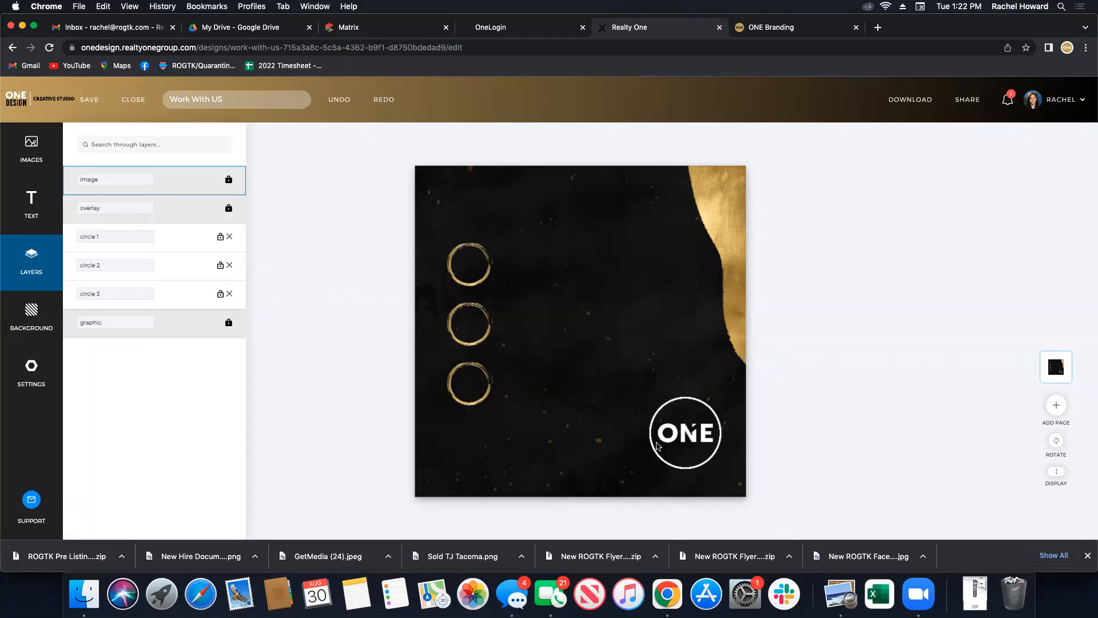
left_click(310, 358)
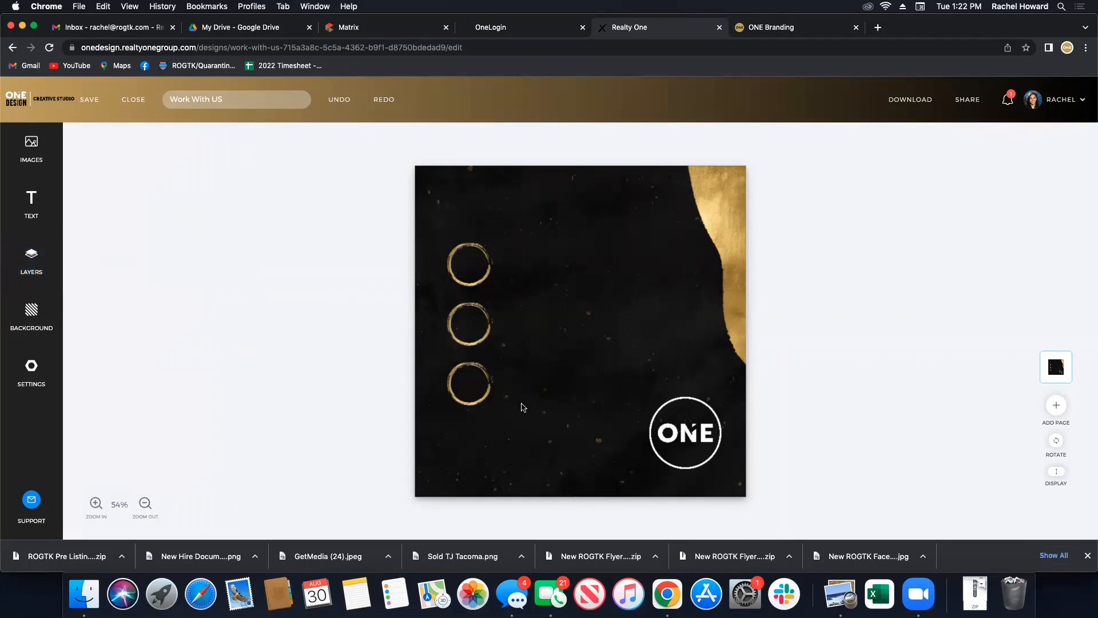
Delete the top, middle and bottom gold circles from the canvas.
left_click(487, 397)
left_click(490, 322, "shift")
left_click(498, 274, "shift")
left_click(678, 137)
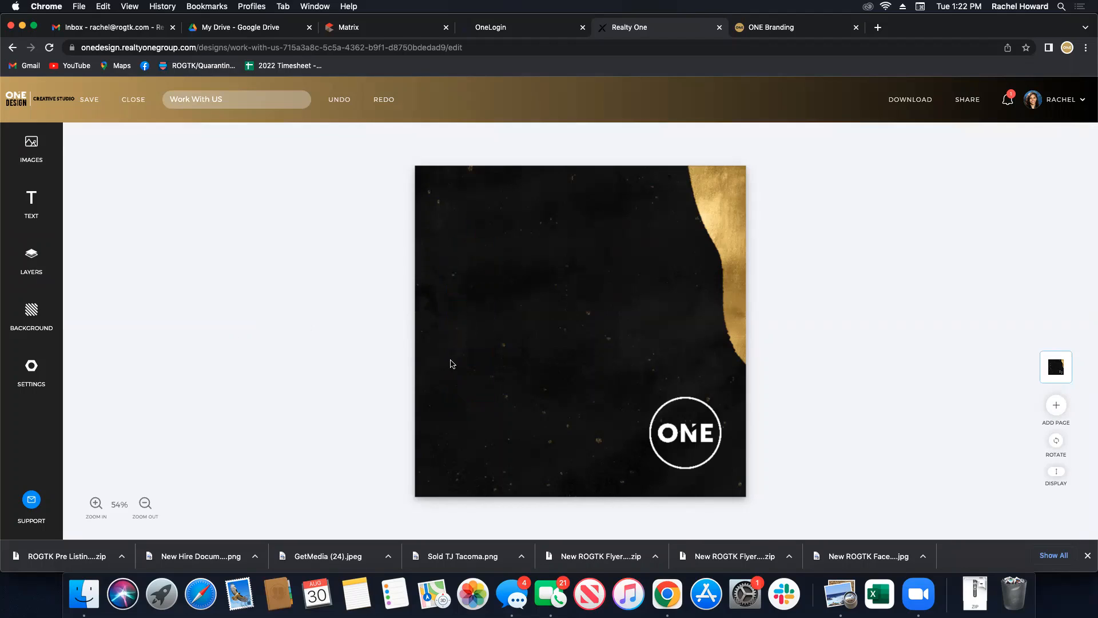
left_click(32, 260)
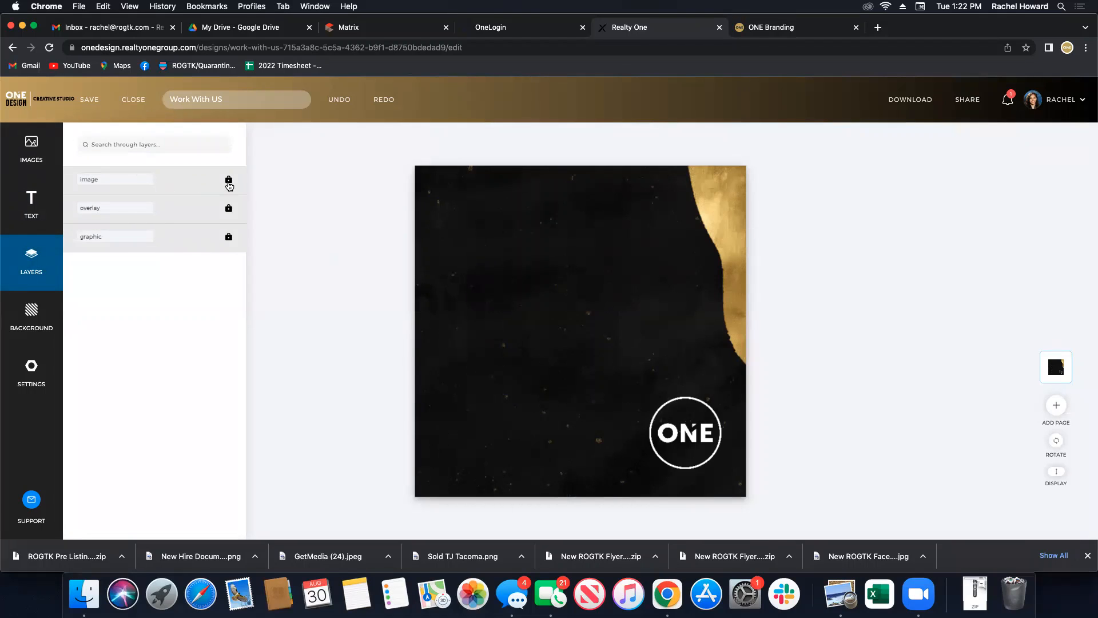
left_click(229, 183)
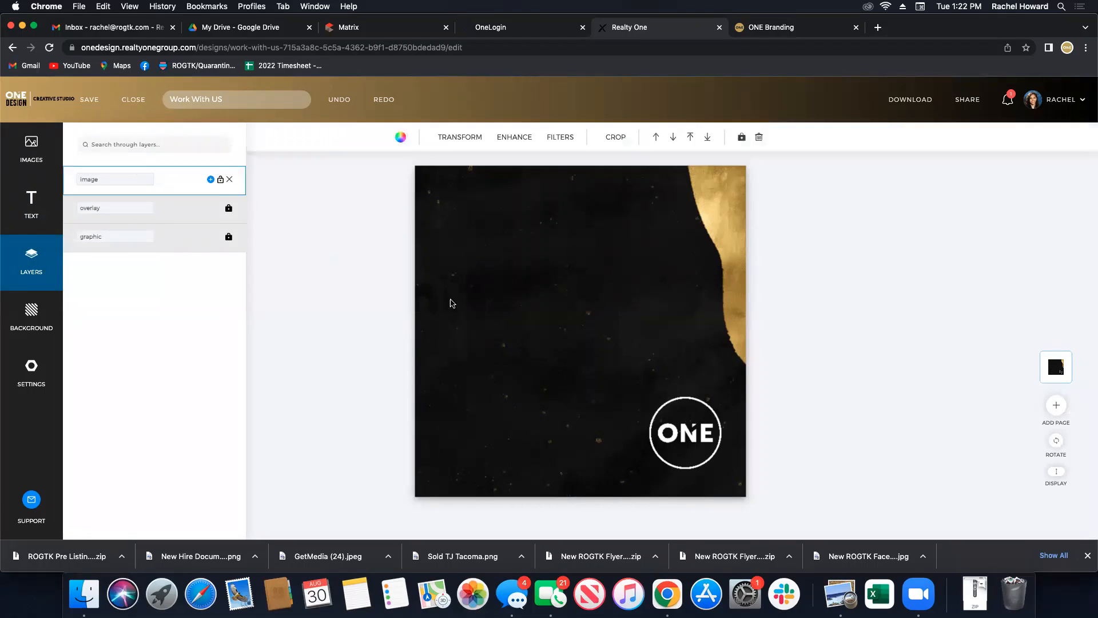
Replace the background image with a brown dog photo from a 'dog' search, centred horizontally.
left_click(211, 179)
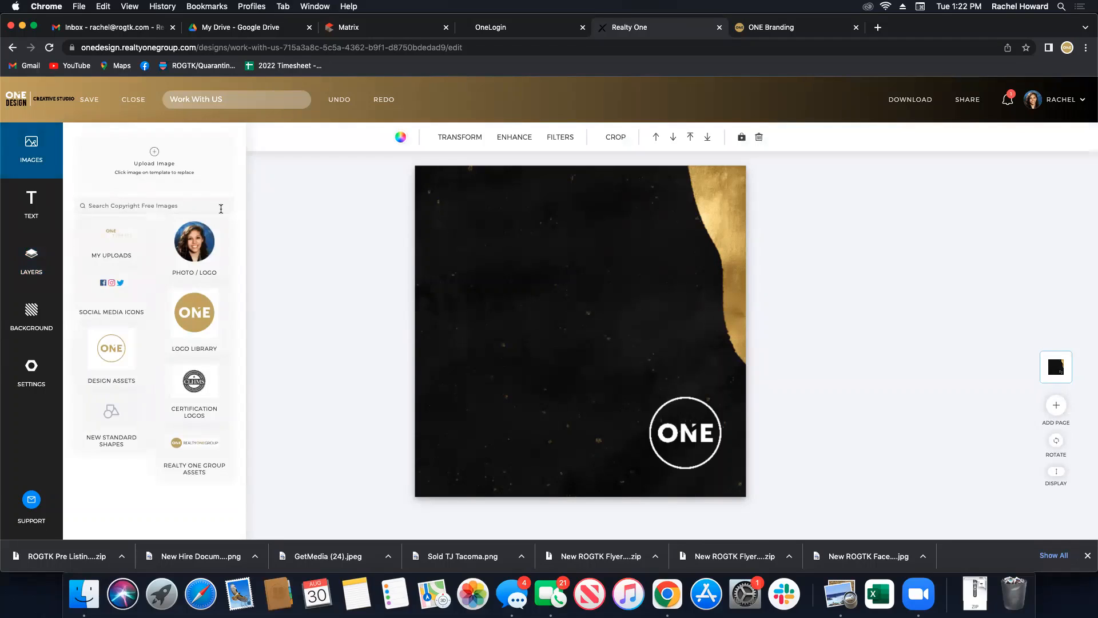
type("dog")
key("Return")
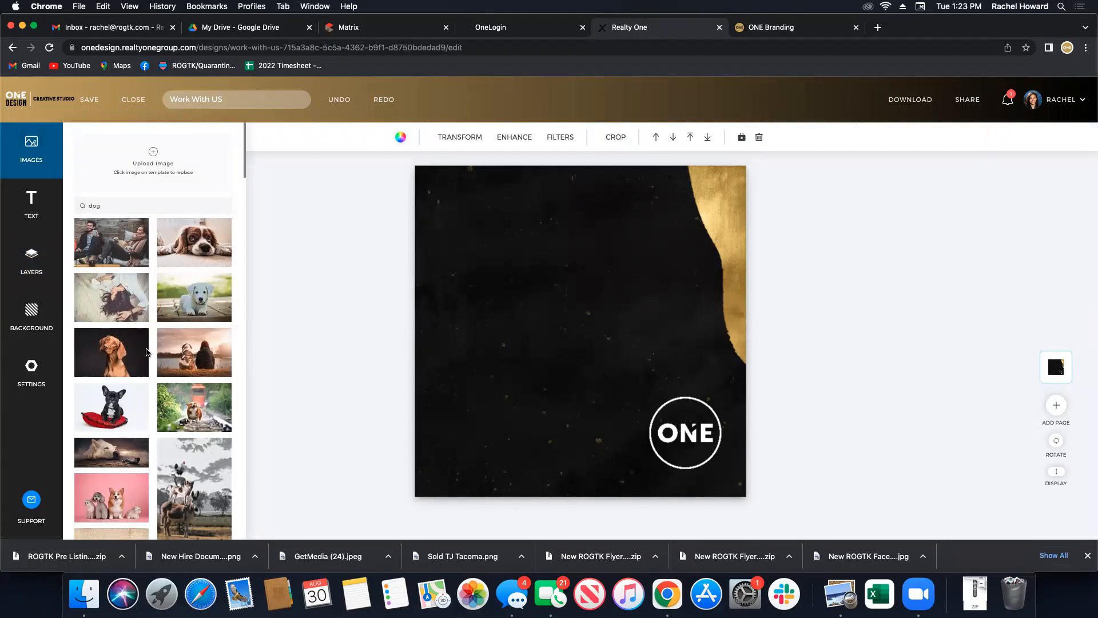
left_click_drag(122, 362, 423, 357)
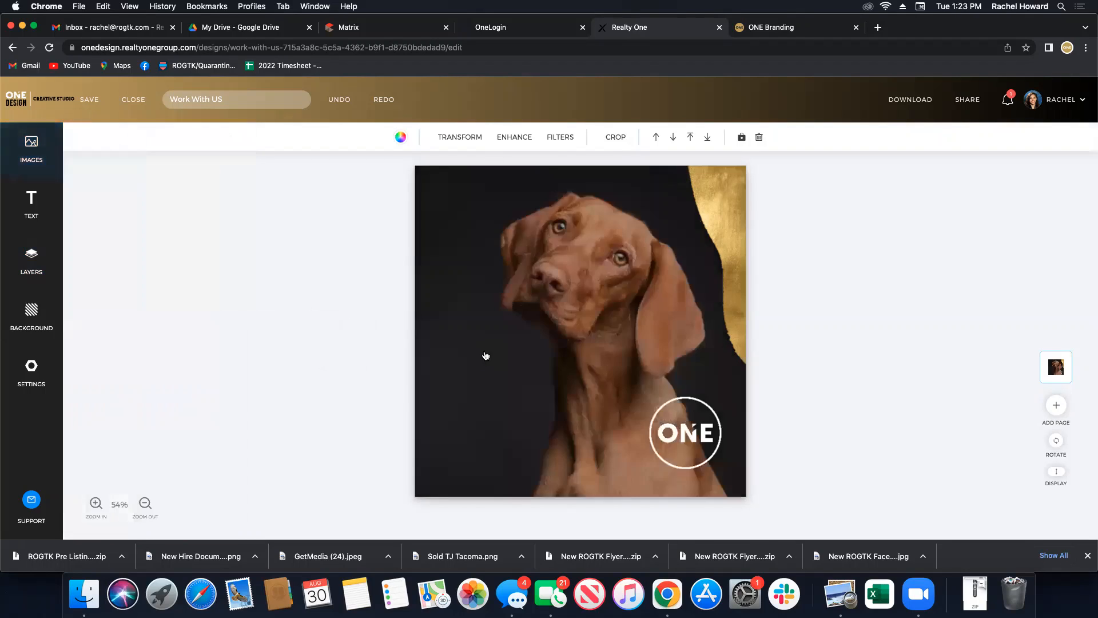
left_click_drag(597, 330, 590, 323)
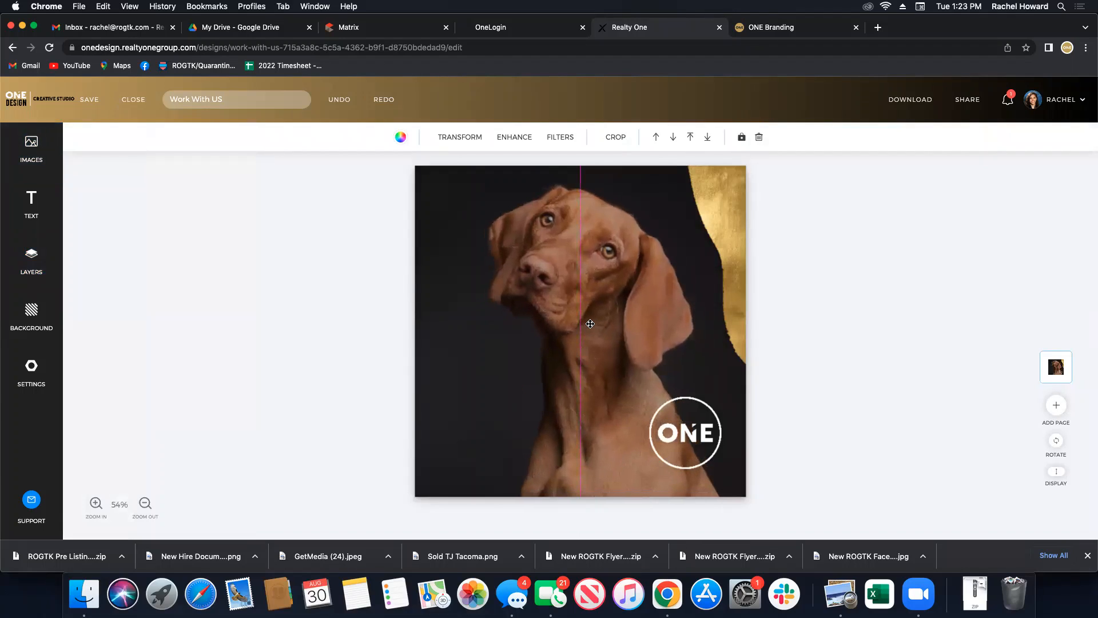
left_click(919, 342)
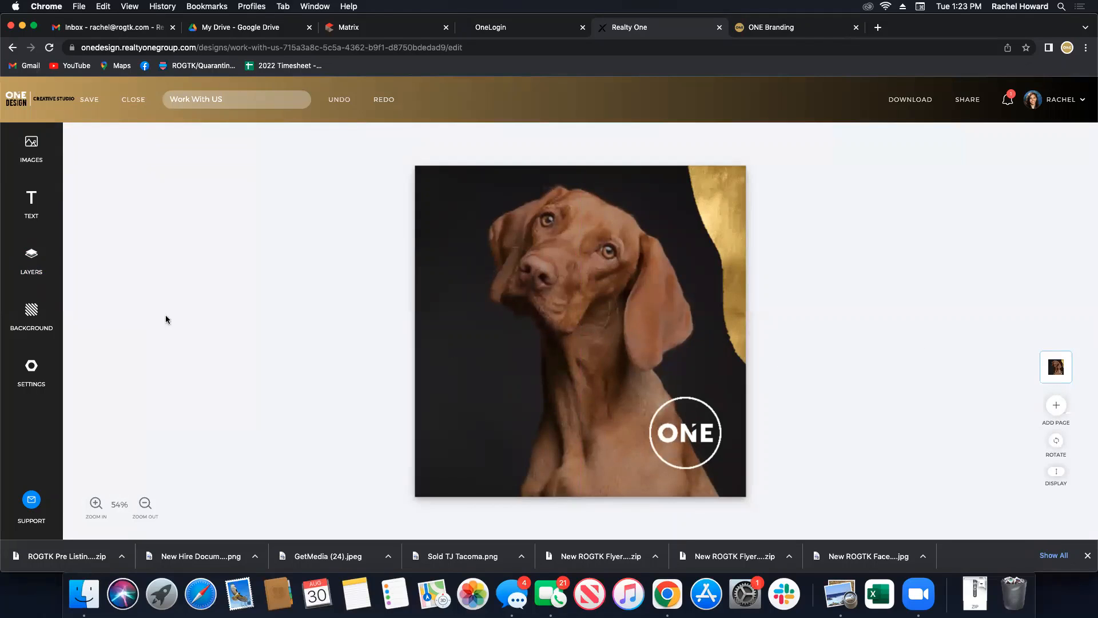
Add a HAPPY DOG DAY text box, widened to fit one line and centre-aligned.
left_click(31, 203)
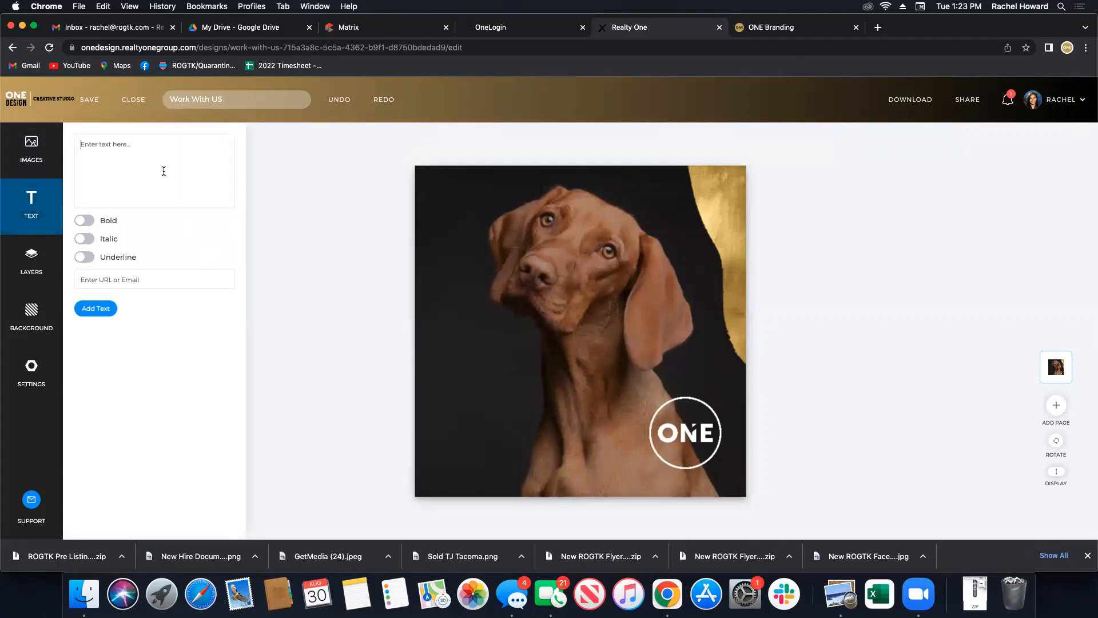
left_click(134, 172)
type("Ha")
left_click(96, 308)
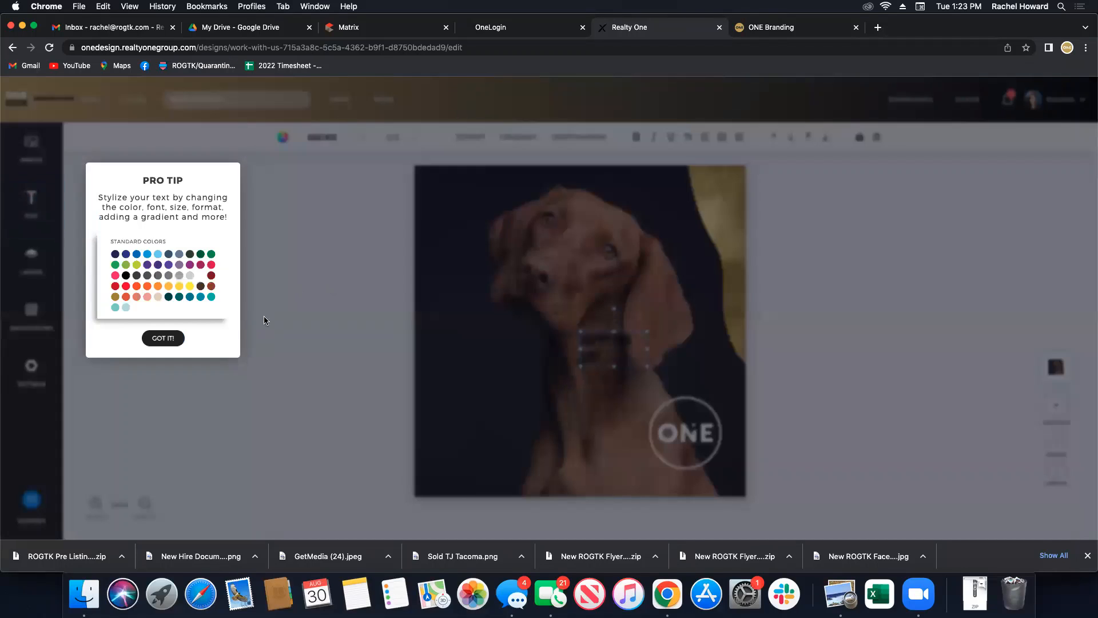
left_click(161, 339)
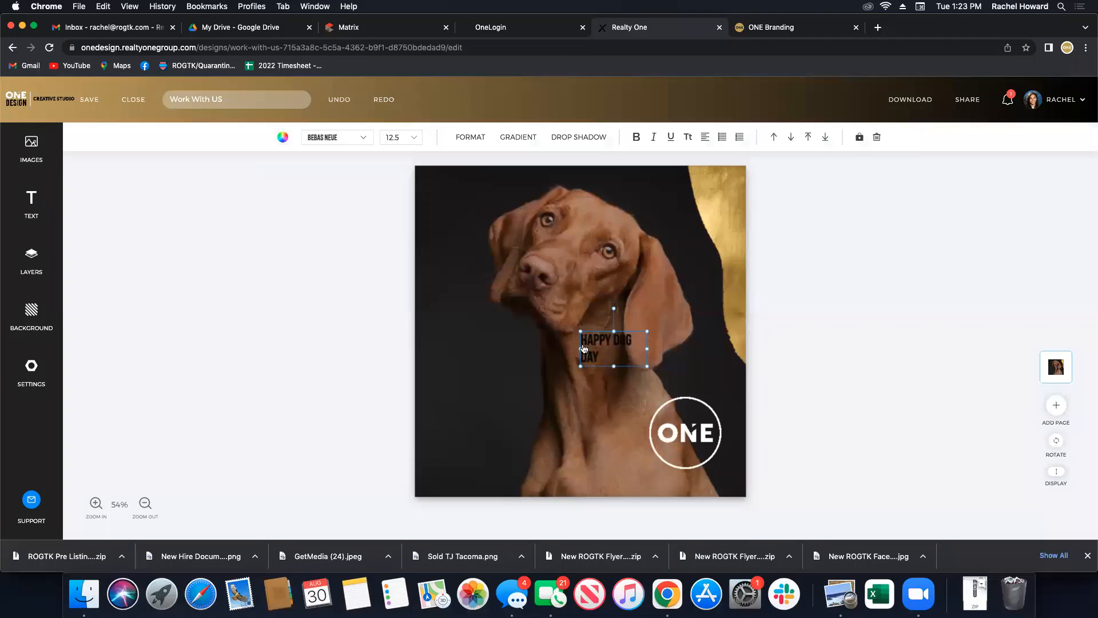
left_click_drag(581, 347, 510, 347)
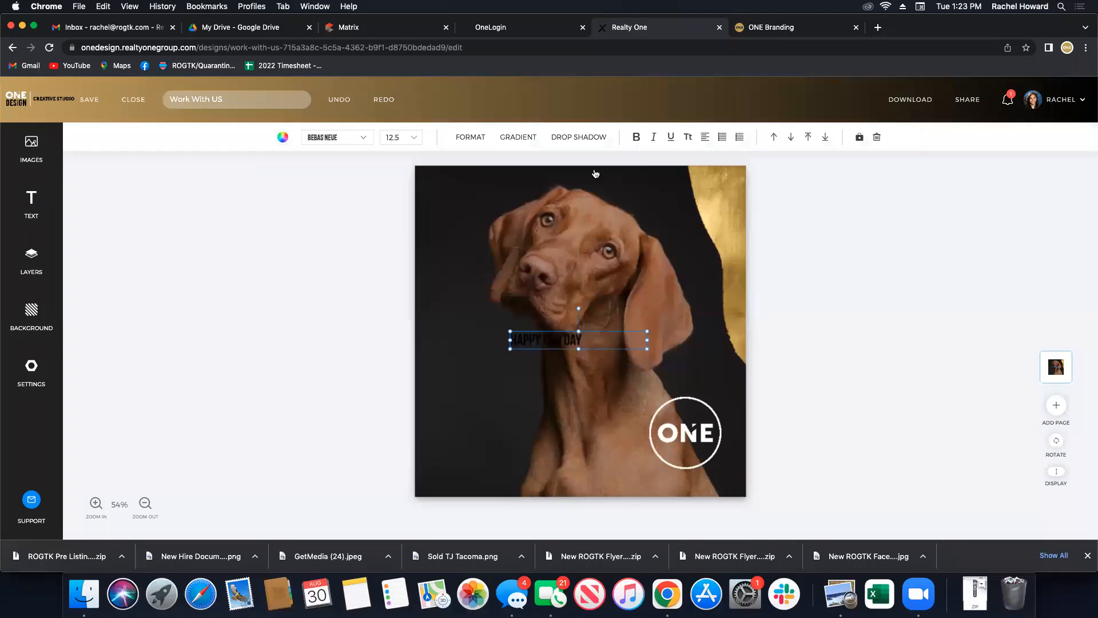
left_click(707, 139)
left_click(705, 182)
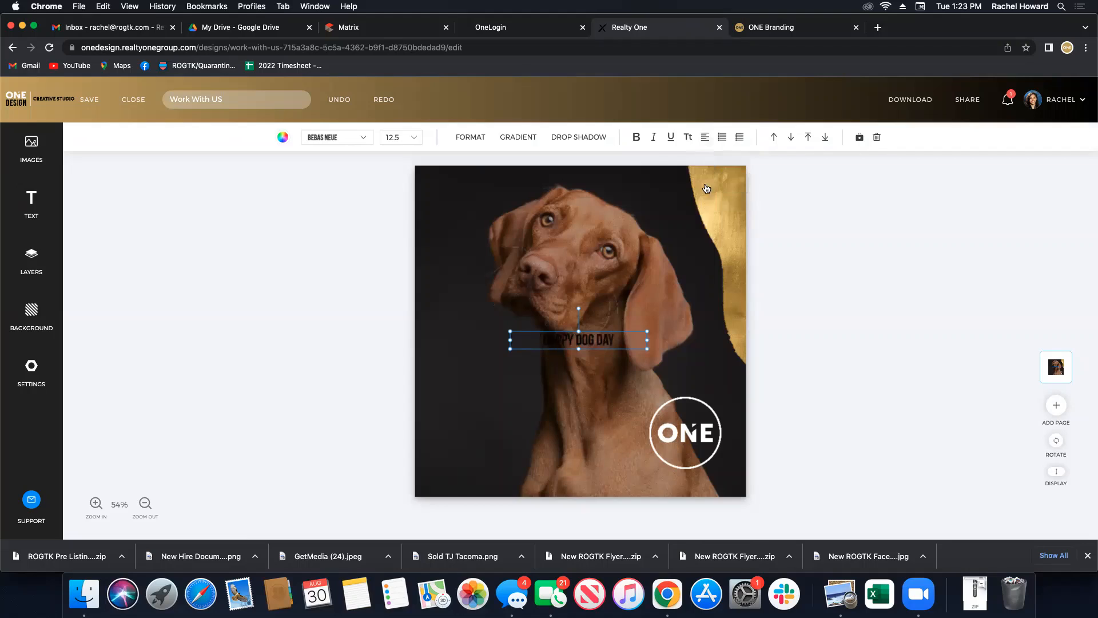
Move HAPPY DOG DAY near the bottom, colour it white and enlarge it to 35.75.
left_click_drag(595, 362, 597, 487)
left_click(283, 137)
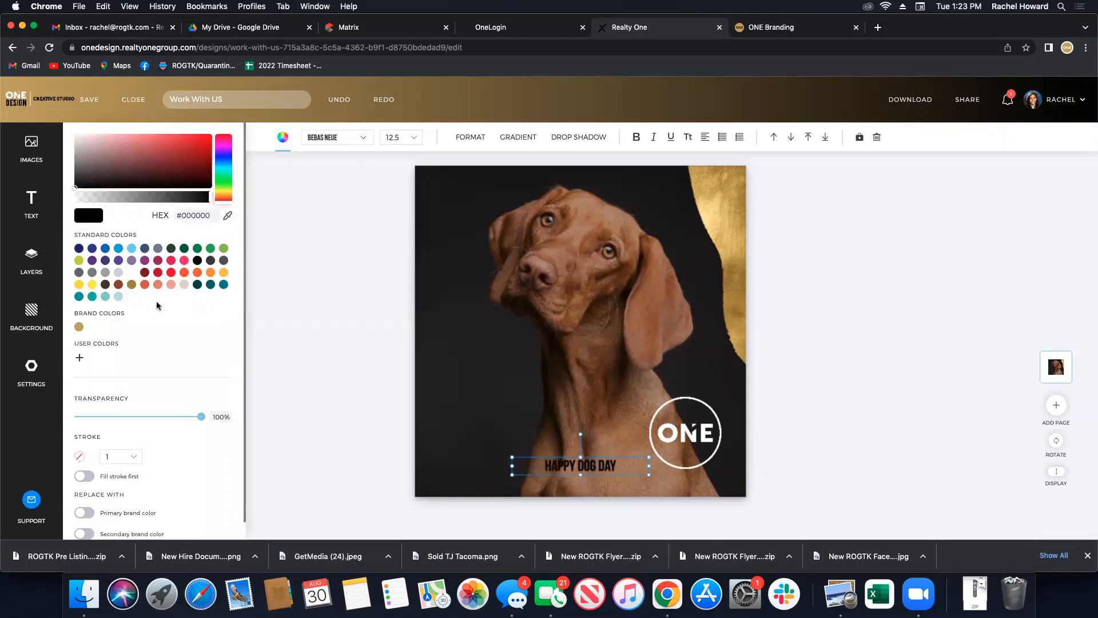
left_click(131, 272)
left_click_drag(512, 457, 439, 425)
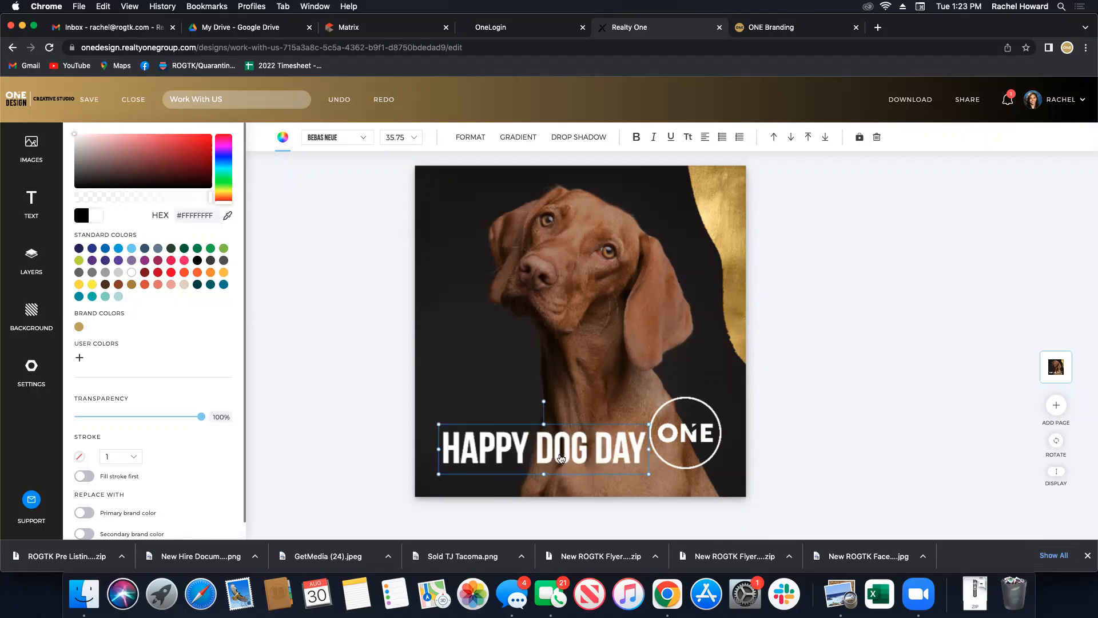
left_click_drag(560, 457, 589, 458)
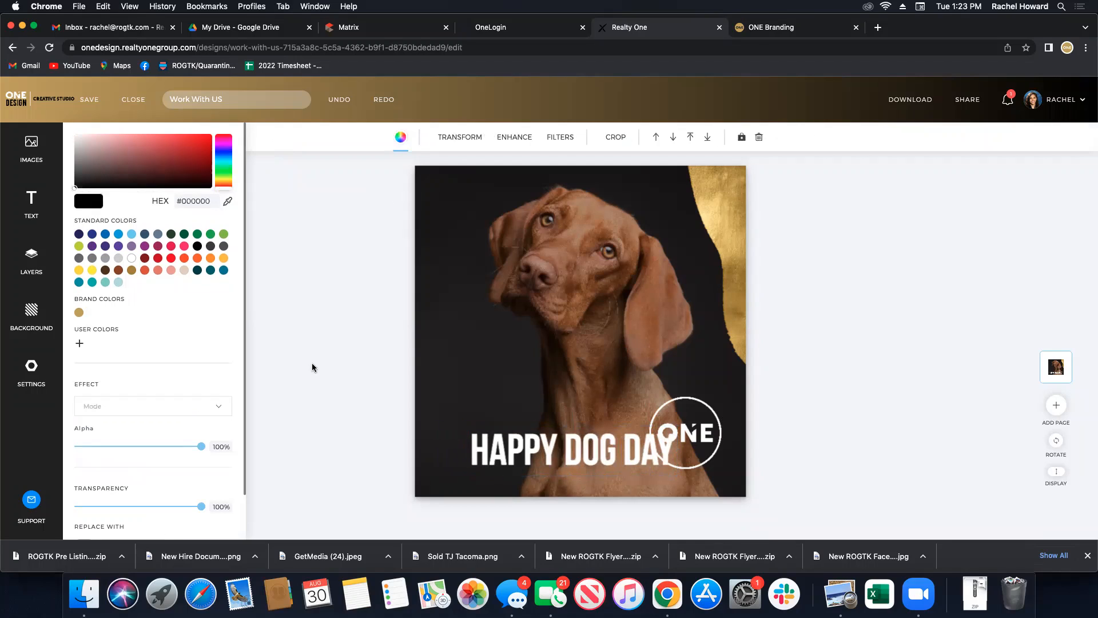
left_click(312, 367)
left_click(31, 261)
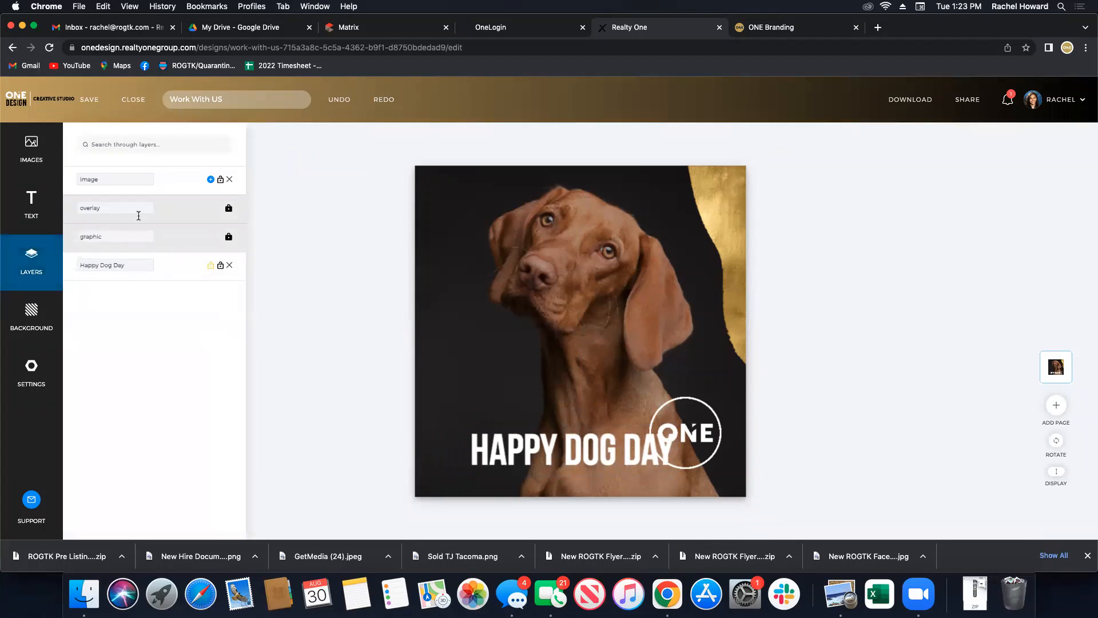
Unlock and delete the dark overlay layer.
left_click(201, 217)
left_click(228, 209)
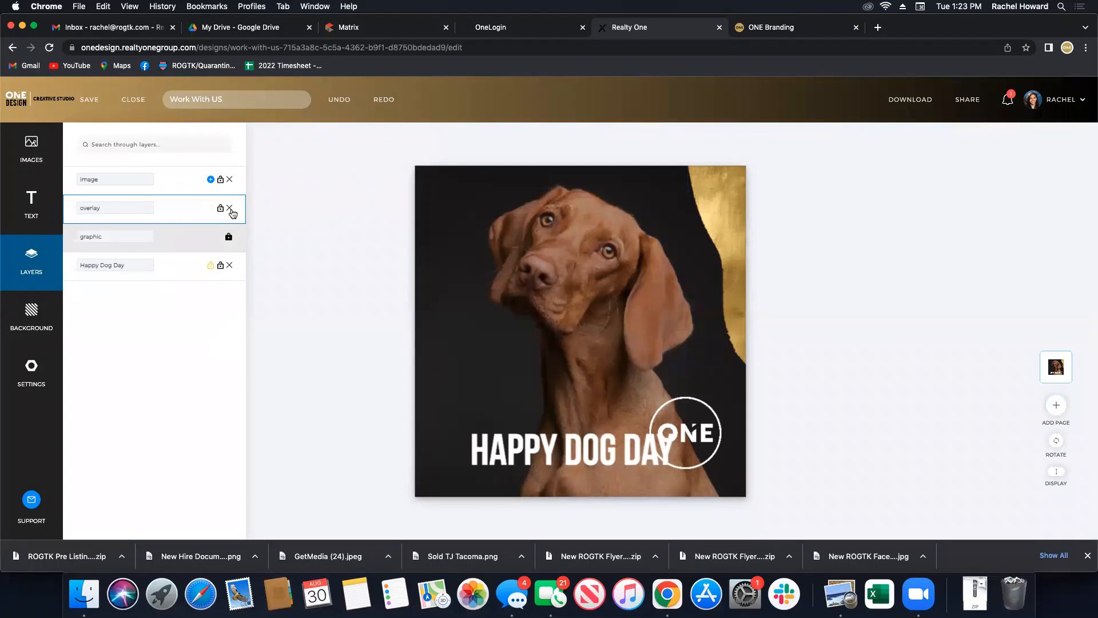
left_click(228, 209)
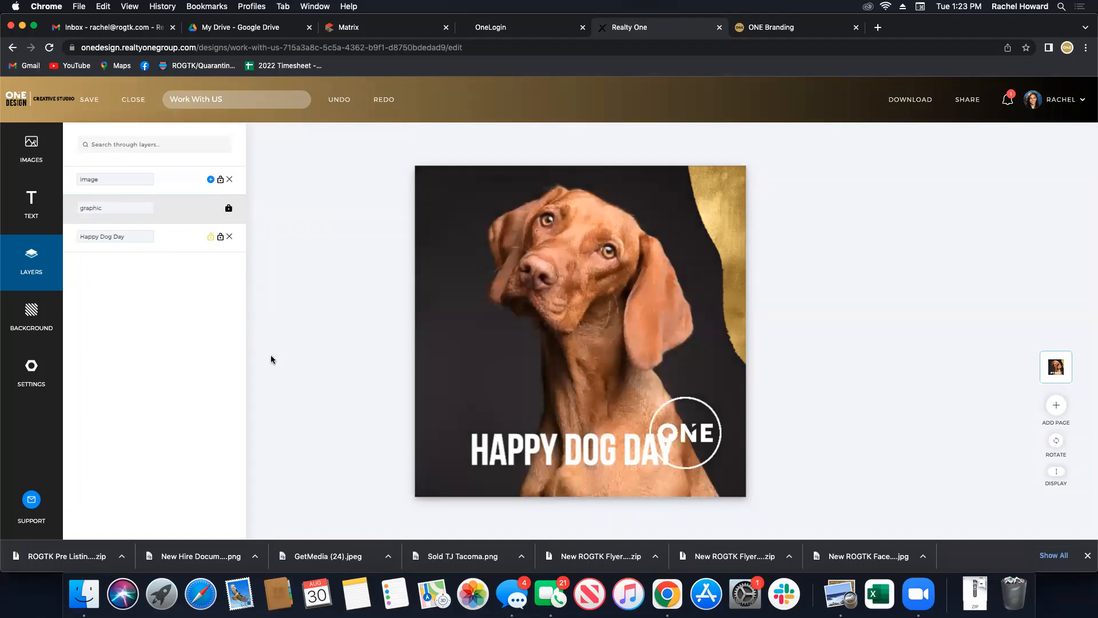
left_click(323, 356)
key("super+z")
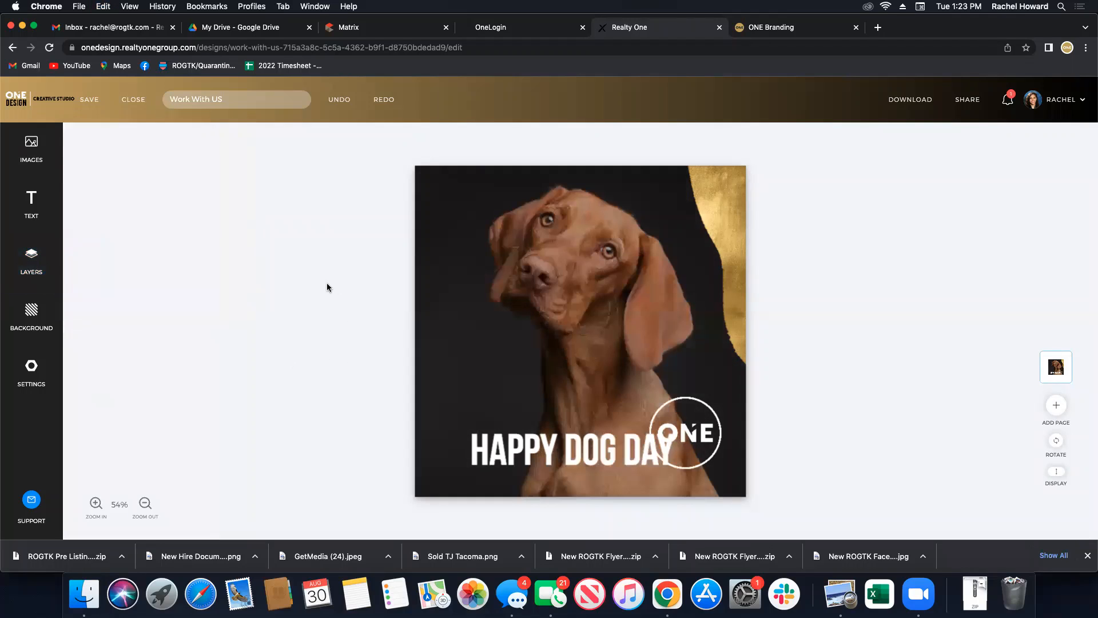
Place HAPPY DOG DAY at the lower left beside the ONE logo, slightly smaller.
left_click_drag(596, 453, 605, 432)
left_click(720, 455)
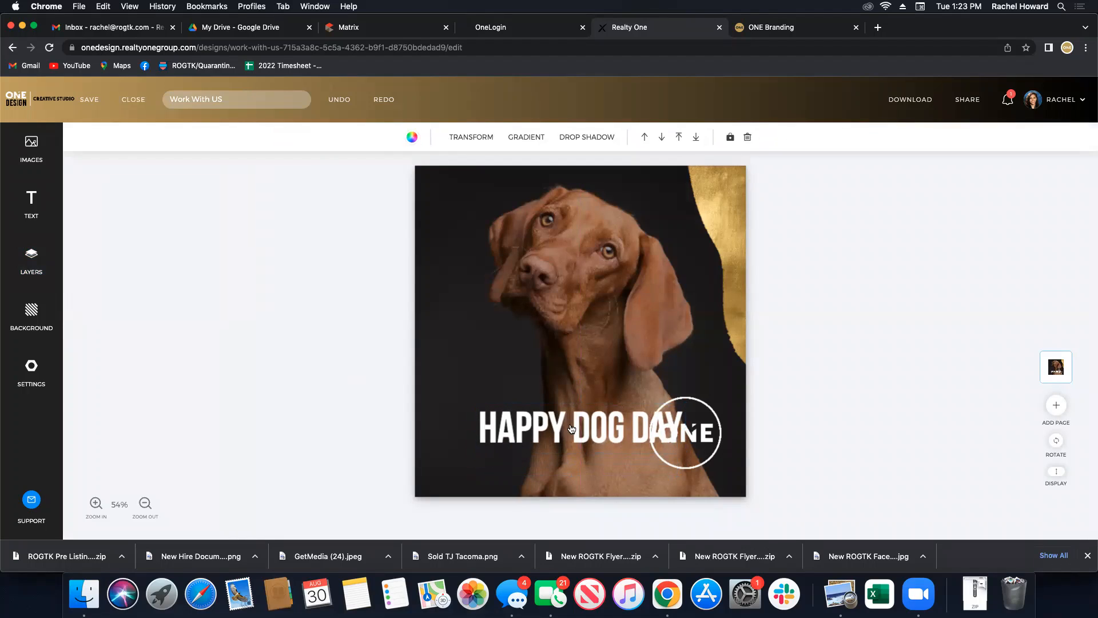
left_click_drag(571, 428, 572, 407)
left_click(562, 300)
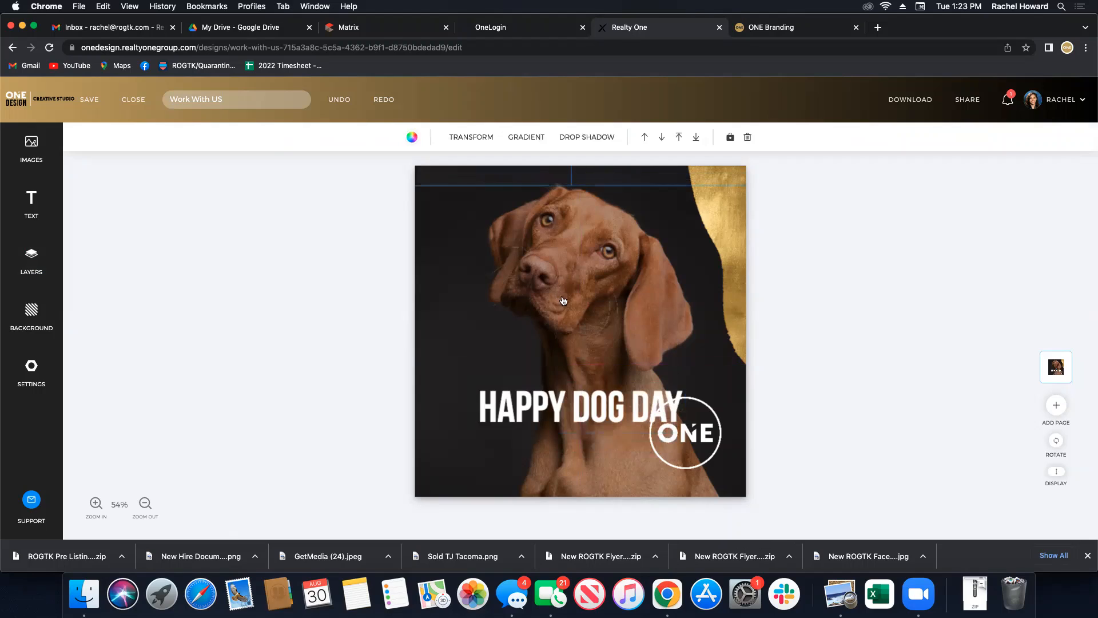
left_click(533, 418)
left_click_drag(533, 418, 501, 457)
left_click_drag(633, 469, 632, 467)
Give HAPPY DOG DAY a drop shadow with a 1% horizontal offset.
left_click(579, 138)
left_click(81, 140)
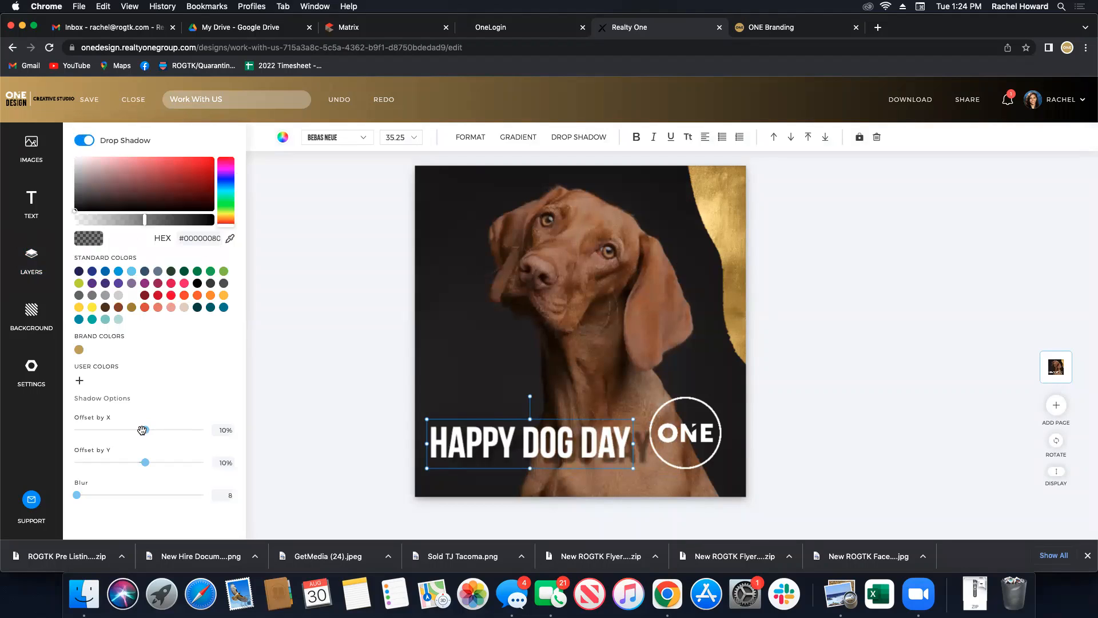
left_click_drag(141, 431, 138, 432)
left_click(338, 356)
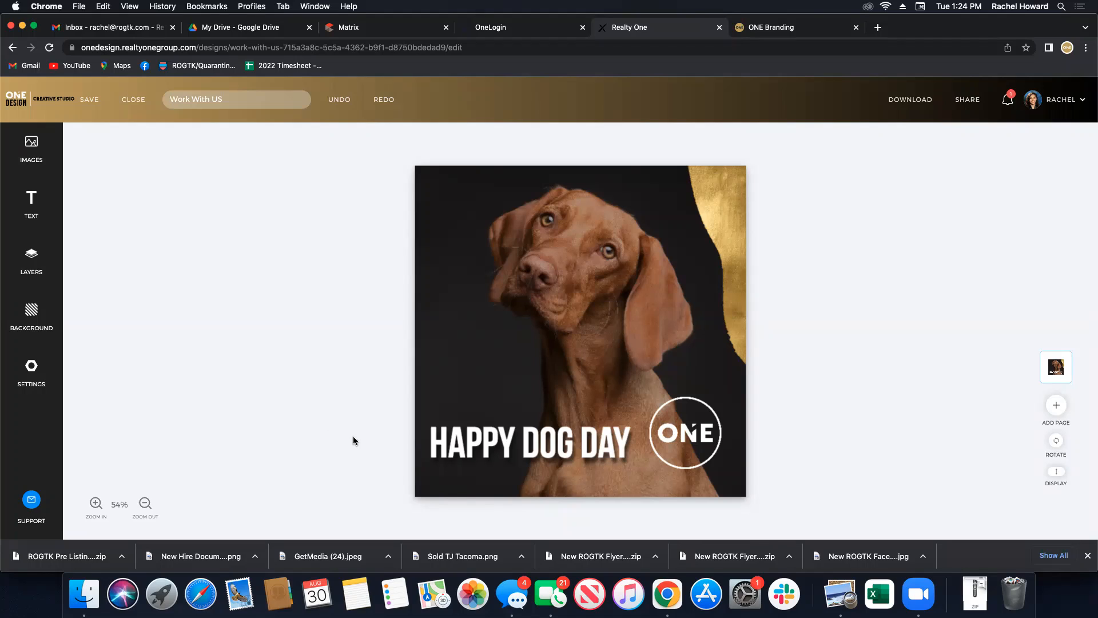
Try a smaller gold ring image from the Realty ONE Group assets at top left, then remove it.
left_click(34, 329)
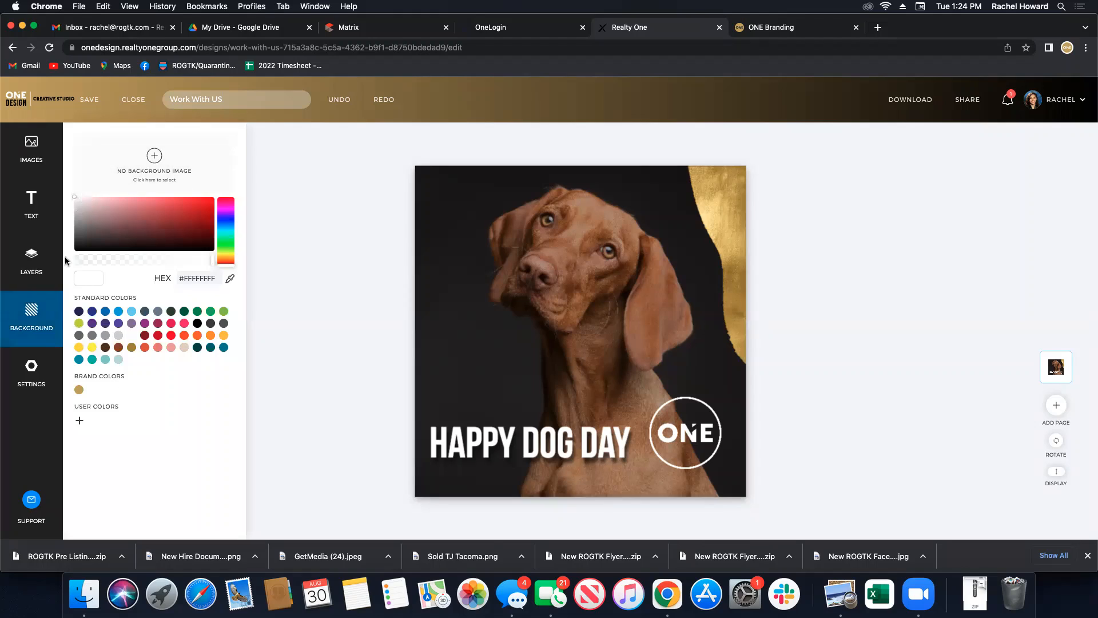
left_click(21, 163)
key("BackSpace")
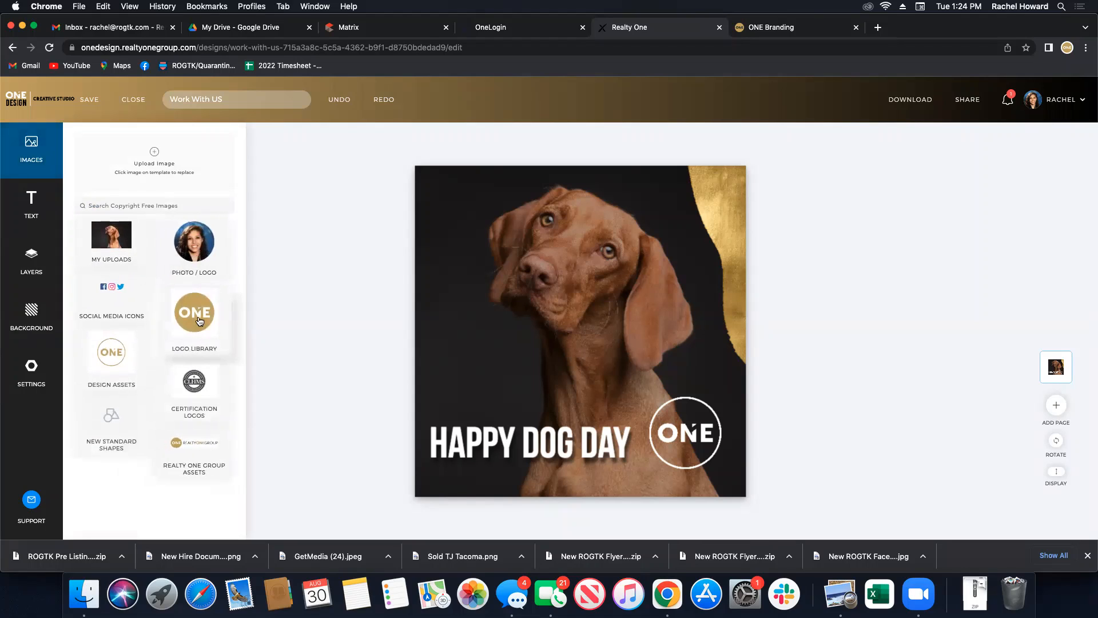
left_click(198, 455)
scroll(191, 372, "down", 10)
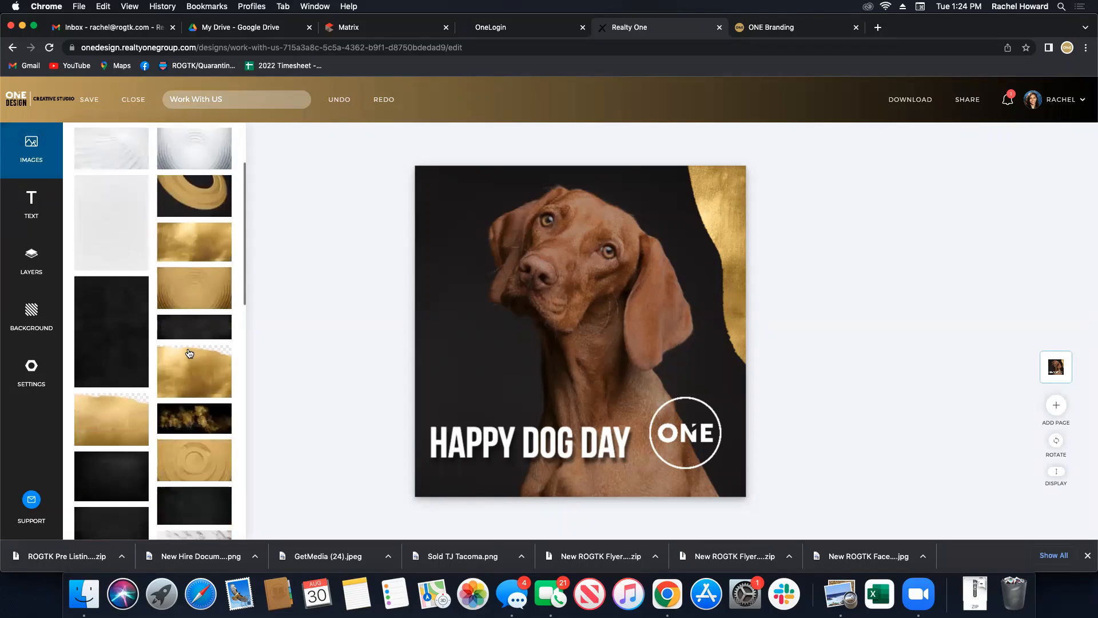
scroll(189, 354, "down", 10)
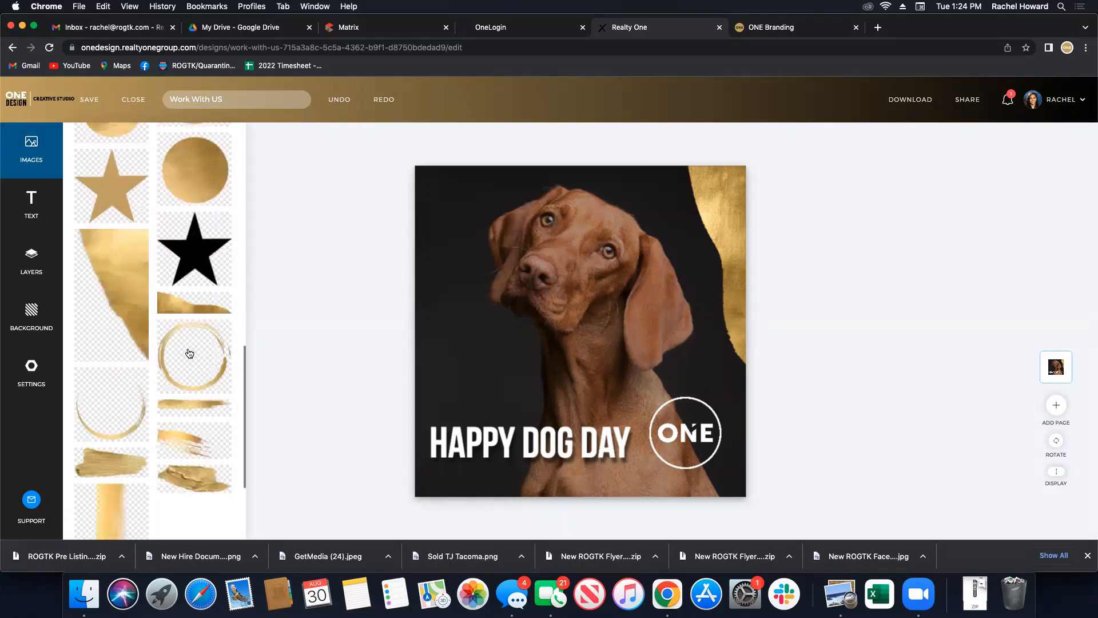
scroll(189, 353, "up", 20)
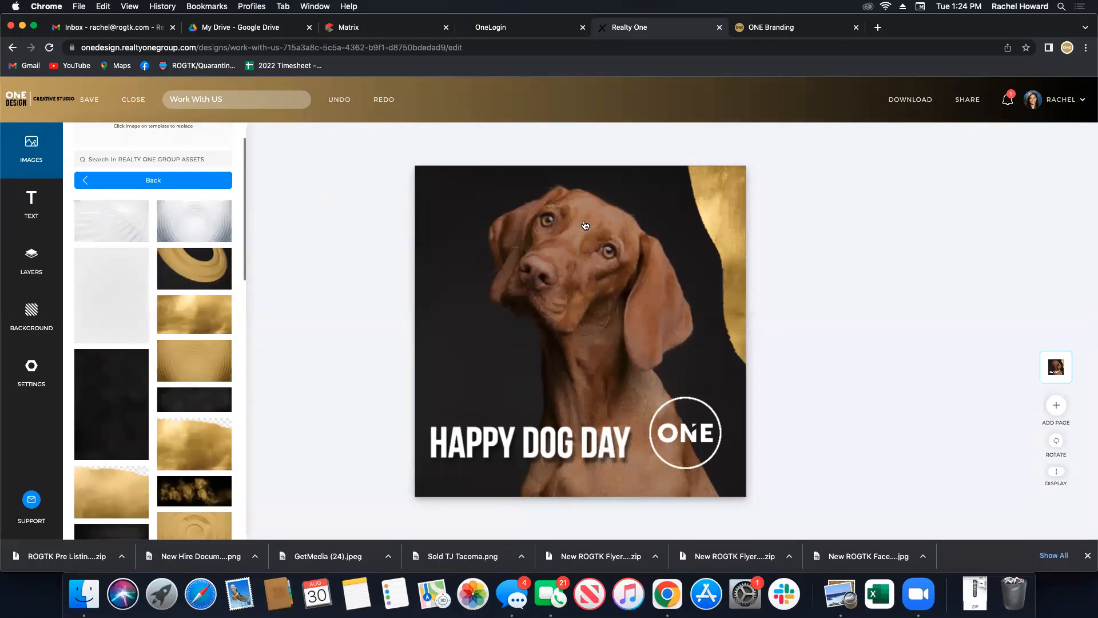
left_click(193, 269)
left_click_drag(566, 346, 472, 272)
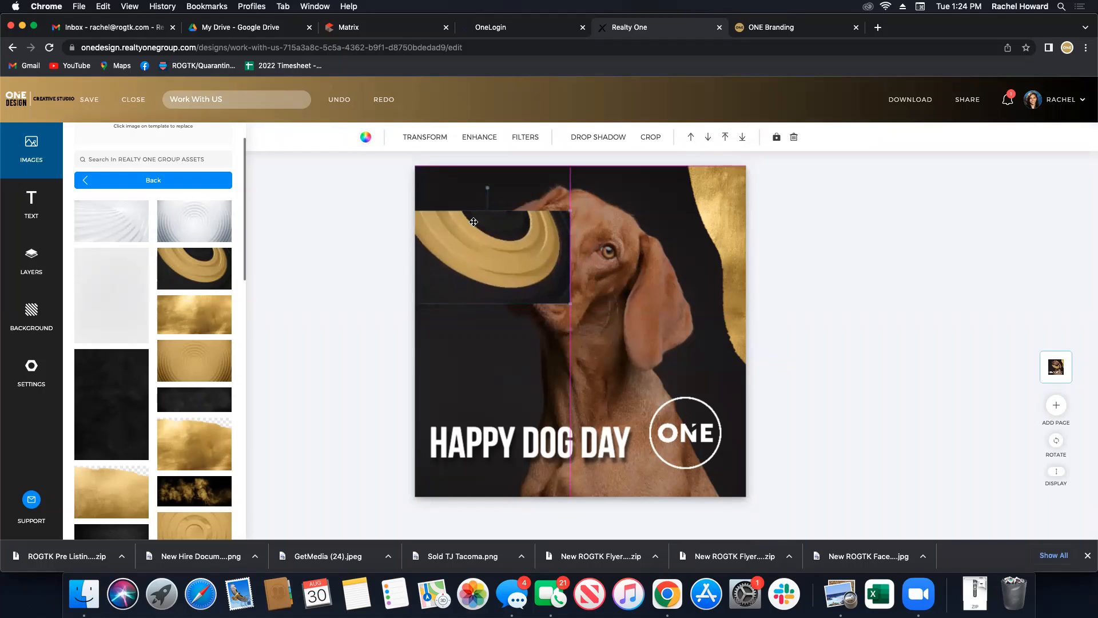
left_click_drag(569, 304, 502, 246)
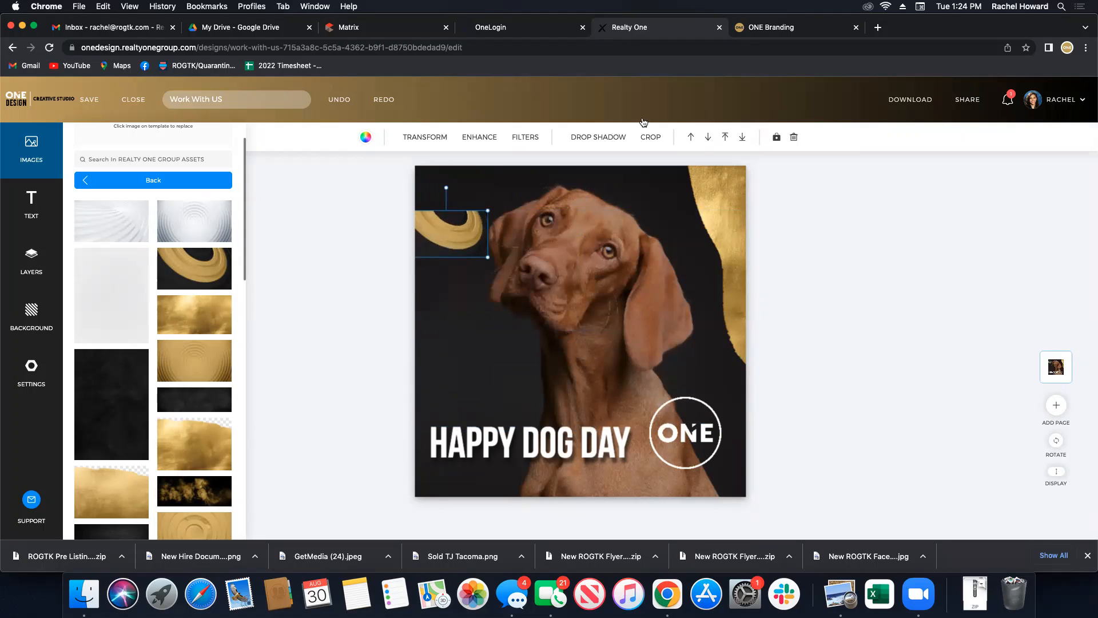
left_click(793, 137)
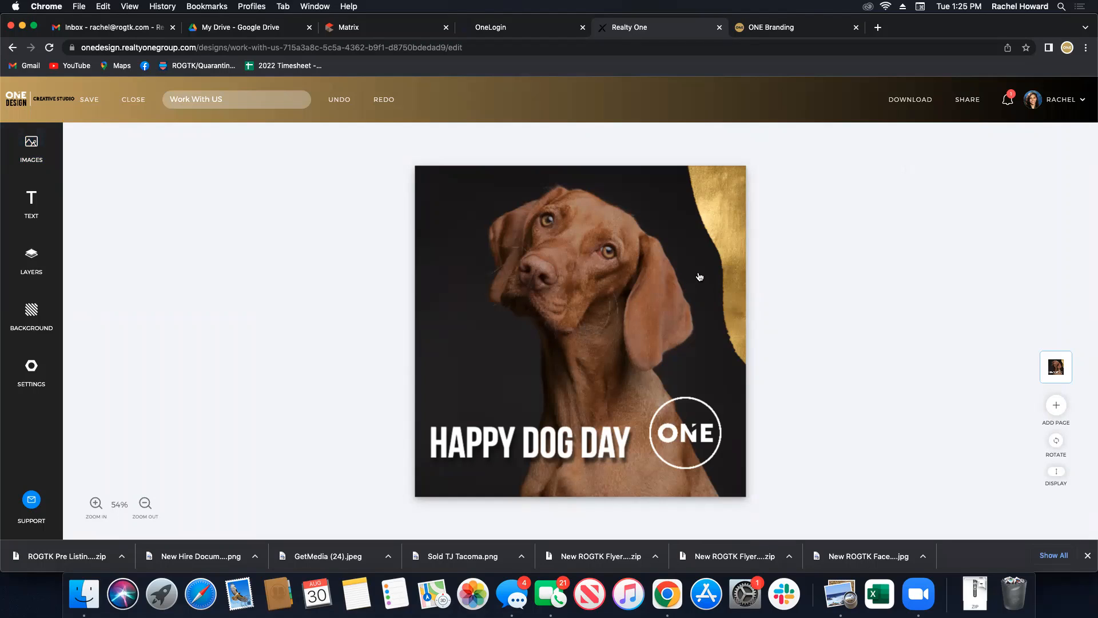
Give HAPPY DOG DAY a script font and 1.7 line spacing, and widen its text box.
left_click(572, 456)
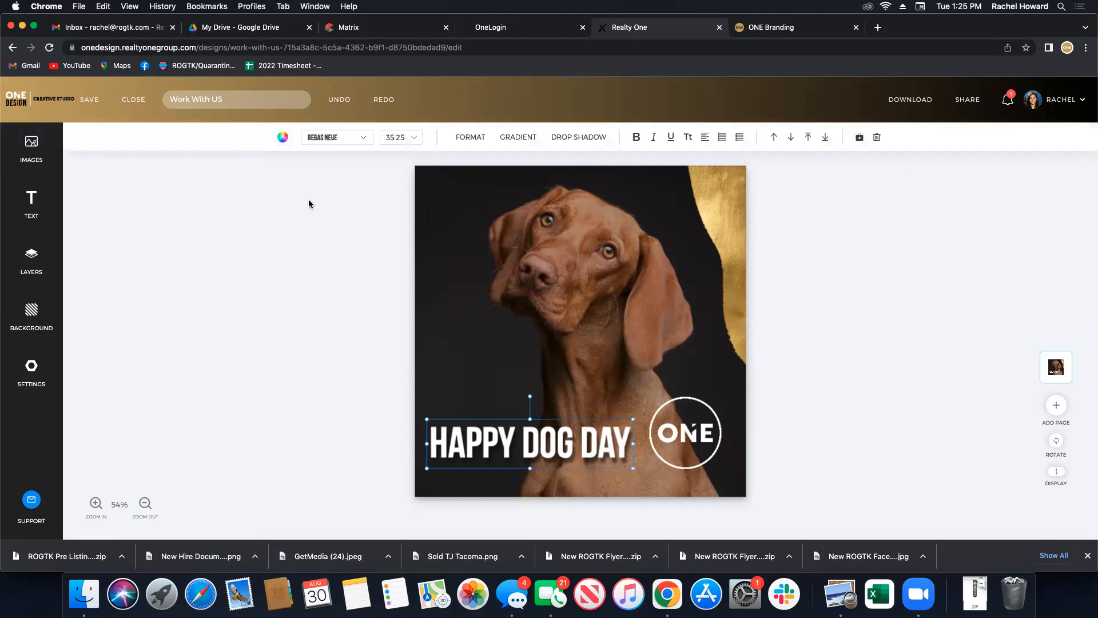
left_click(342, 140)
left_click(343, 246)
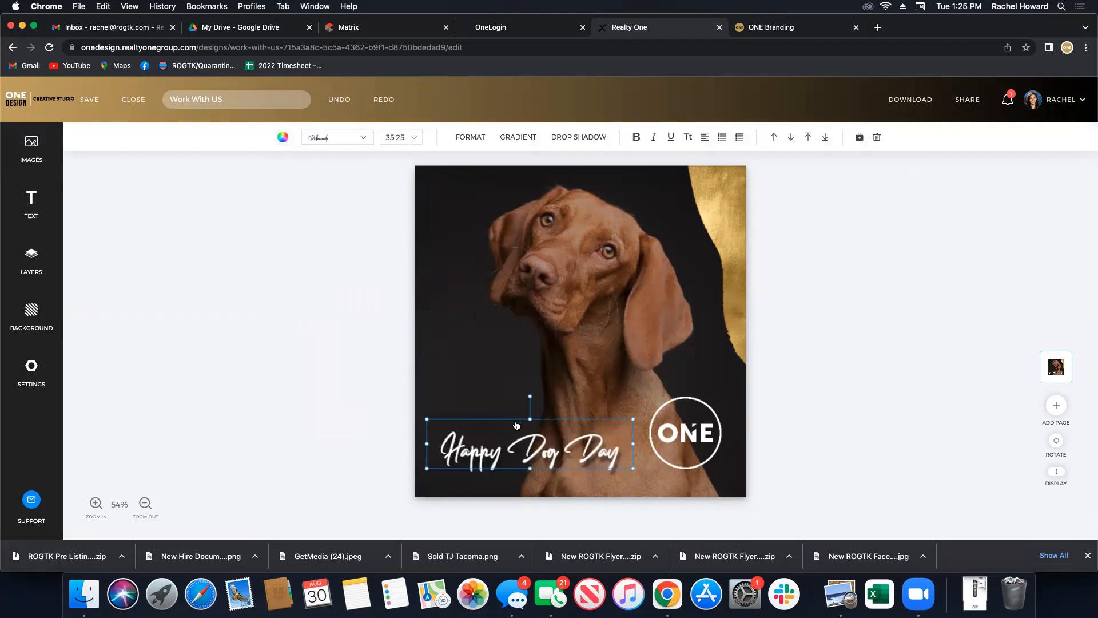
left_click_drag(515, 436, 514, 428)
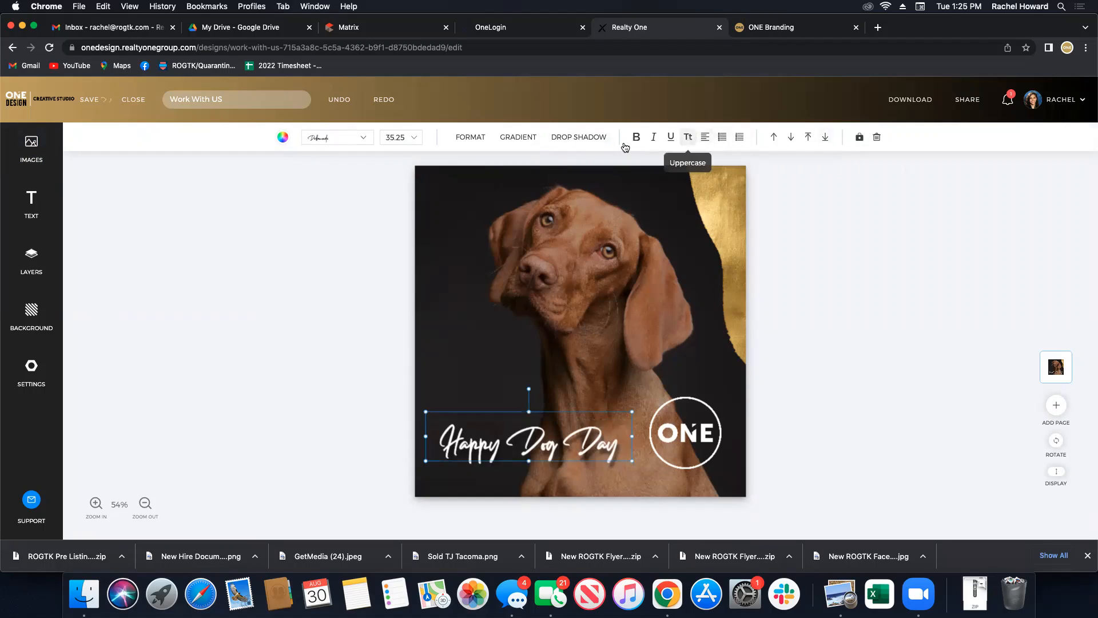
left_click(406, 137)
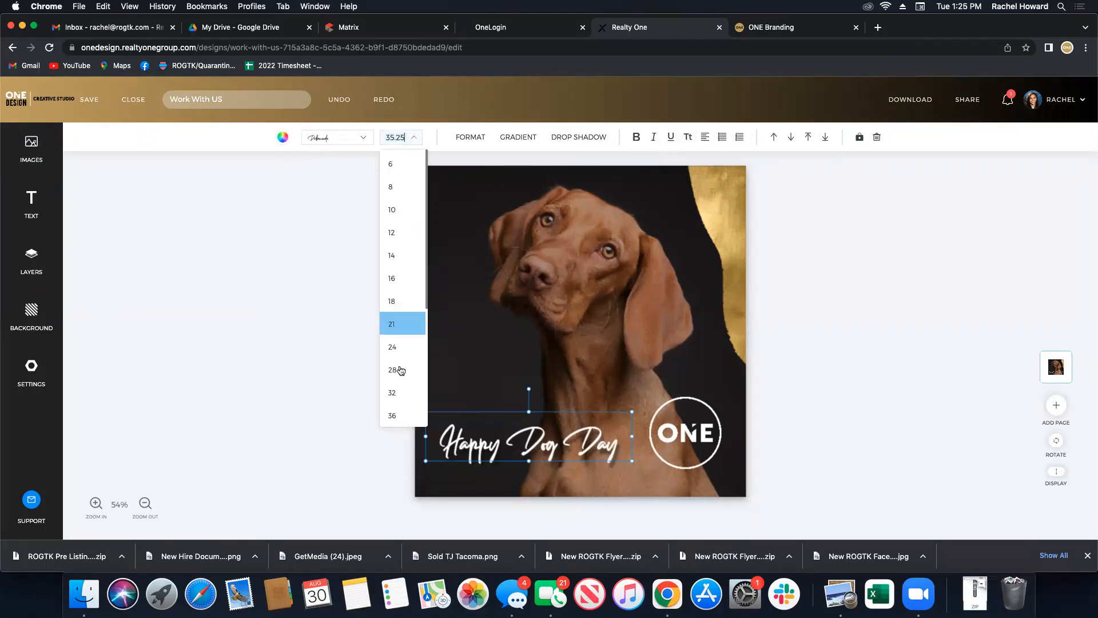
left_click(472, 140)
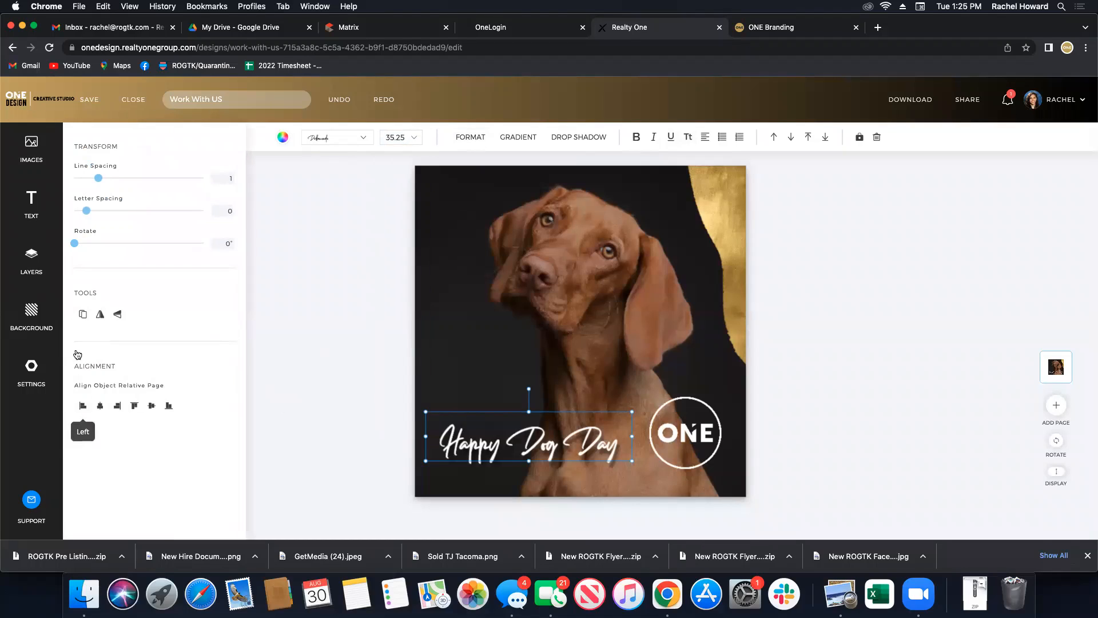
left_click_drag(99, 179, 91, 211)
left_click_drag(632, 436, 643, 437)
left_click(260, 441)
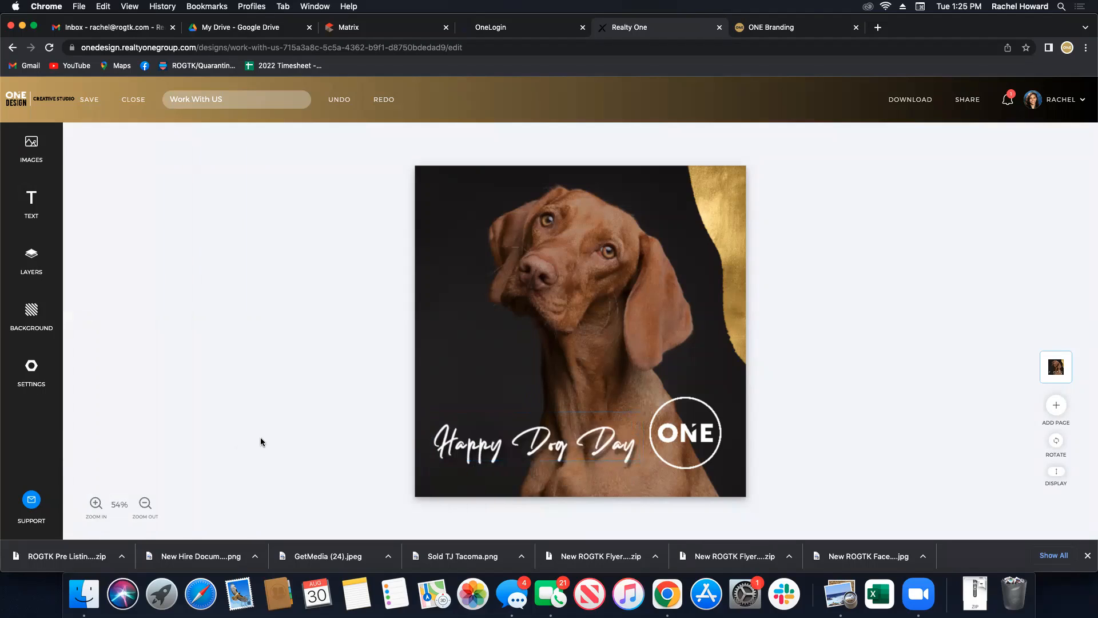
Set the headline to size 48 and move it to the top, widened onto one line.
left_click(528, 426)
left_click(401, 137)
scroll(399, 399, "down", 2)
left_click(392, 366)
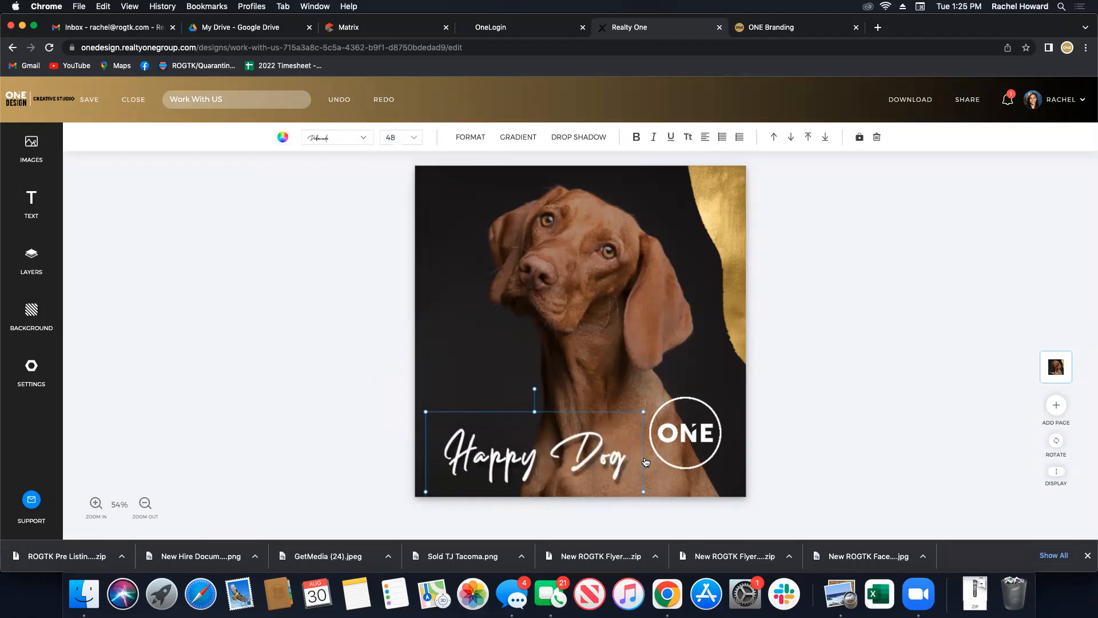
left_click_drag(568, 452, 549, 207)
left_click_drag(627, 249, 720, 243)
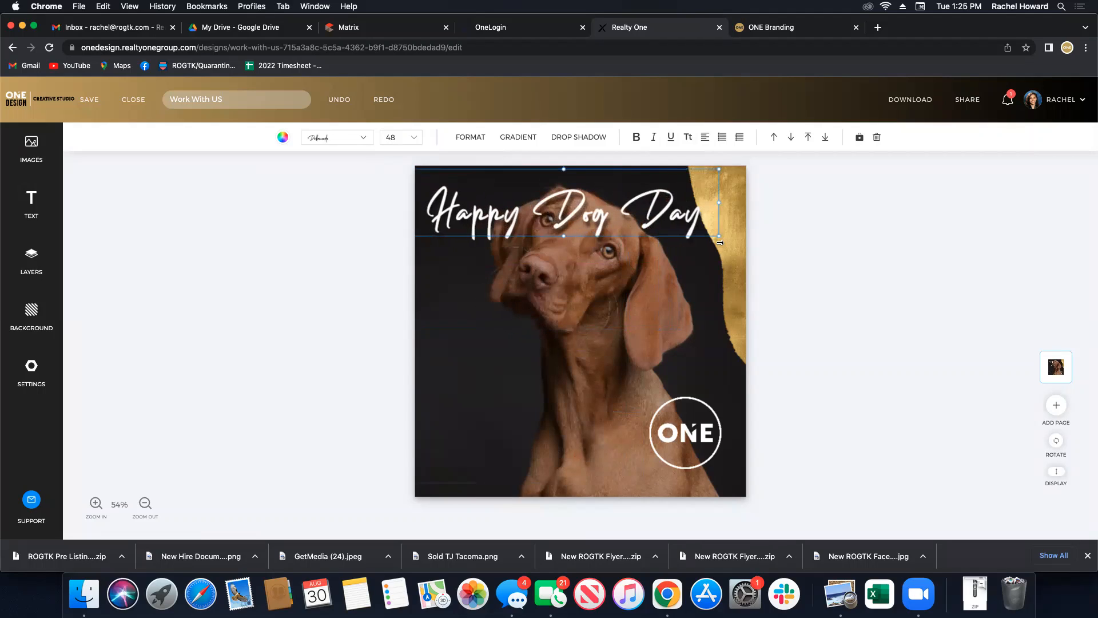
left_click(561, 361)
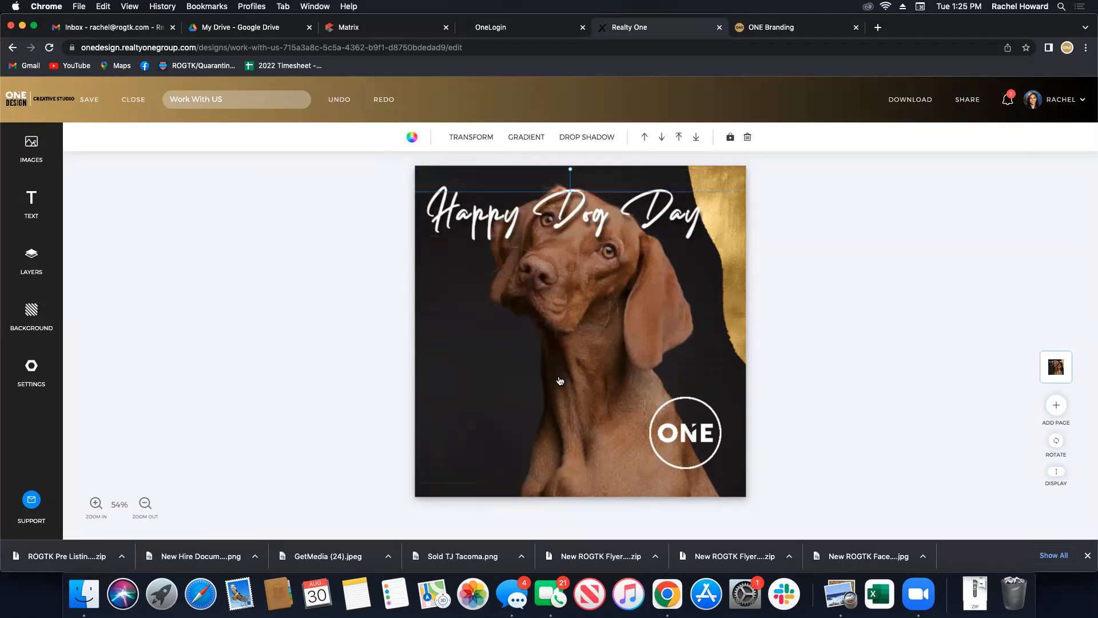
left_click_drag(485, 179, 477, 219)
Make the page background black, move the dog photo up, and shrink the headline slightly.
left_click(476, 170)
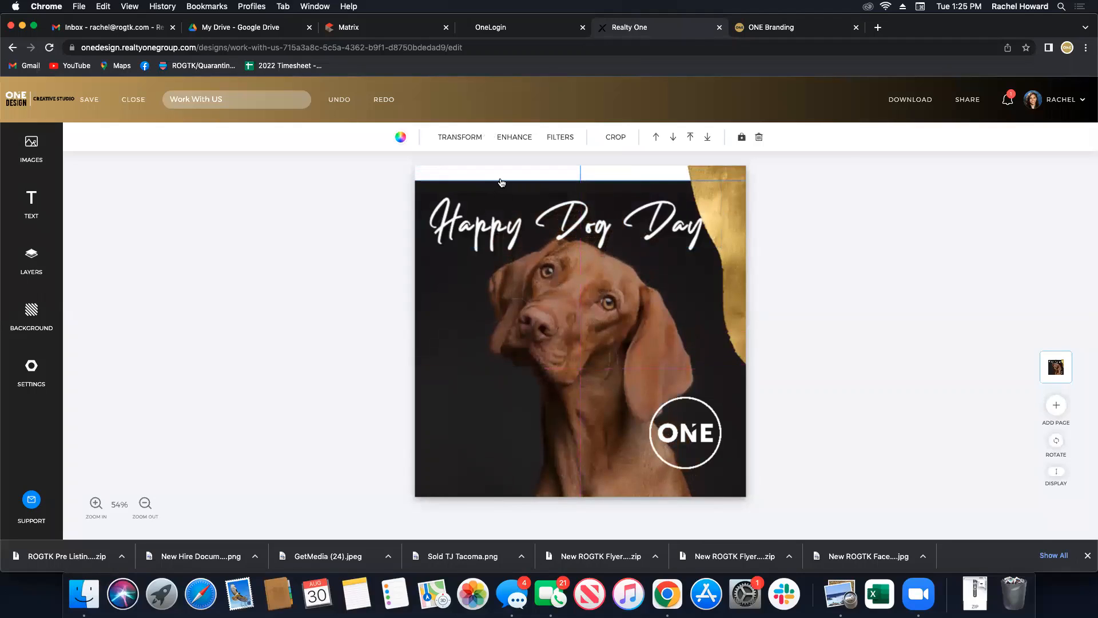
left_click(20, 306)
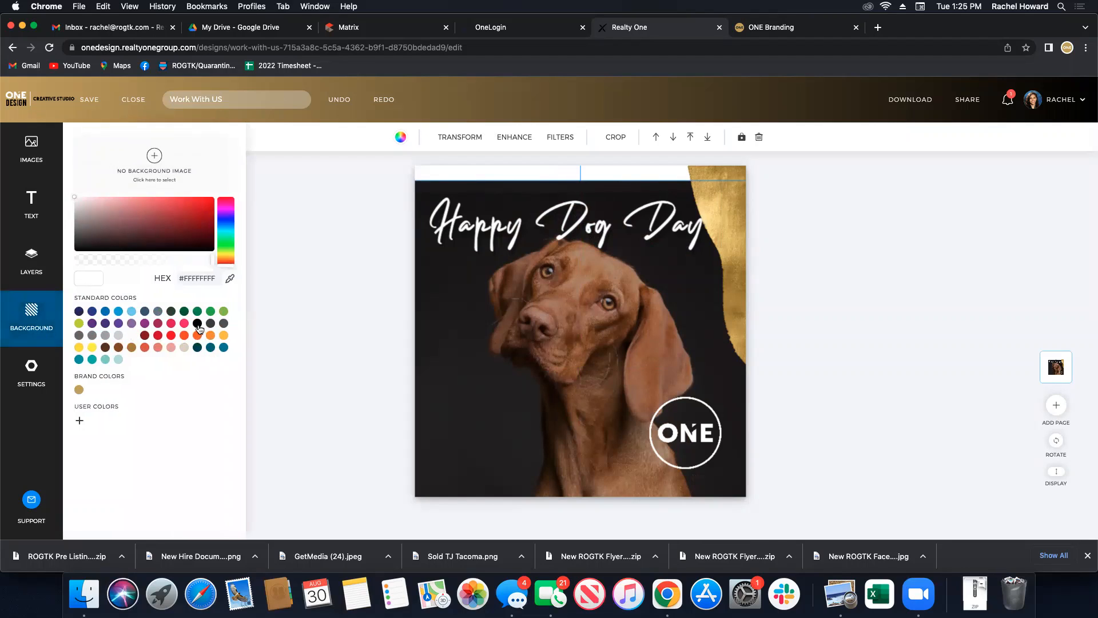
left_click(198, 325)
left_click(365, 286)
left_click_drag(460, 362, 455, 327)
left_click(754, 280)
left_click_drag(628, 230, 620, 210)
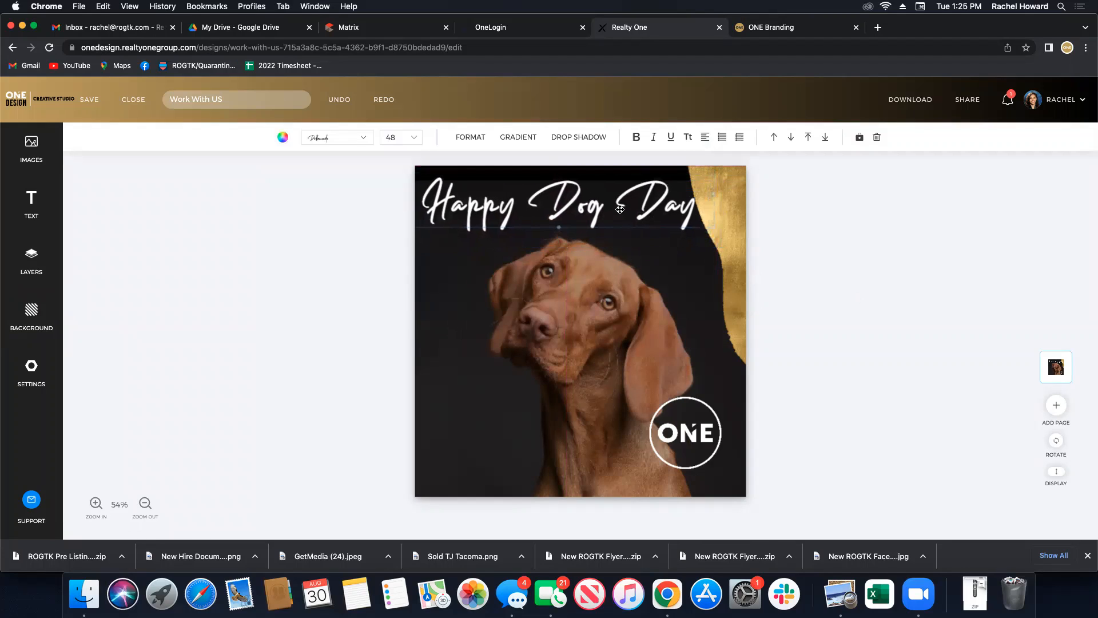
left_click_drag(712, 227, 695, 222)
left_click(877, 340)
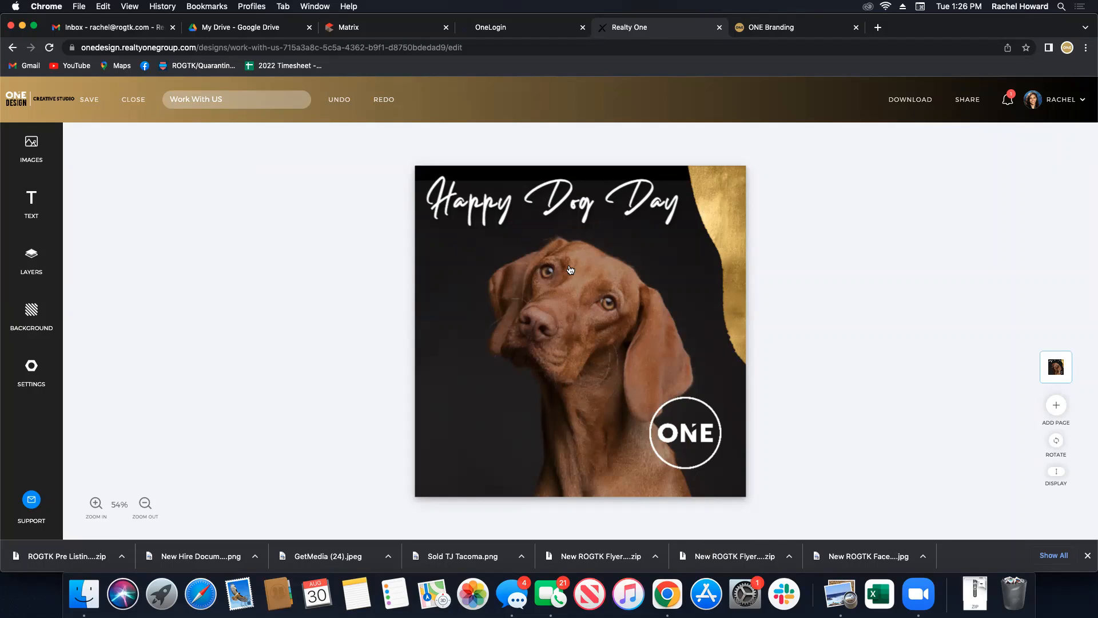
Close the dog post without saving changes.
left_click(129, 104)
left_click(666, 123)
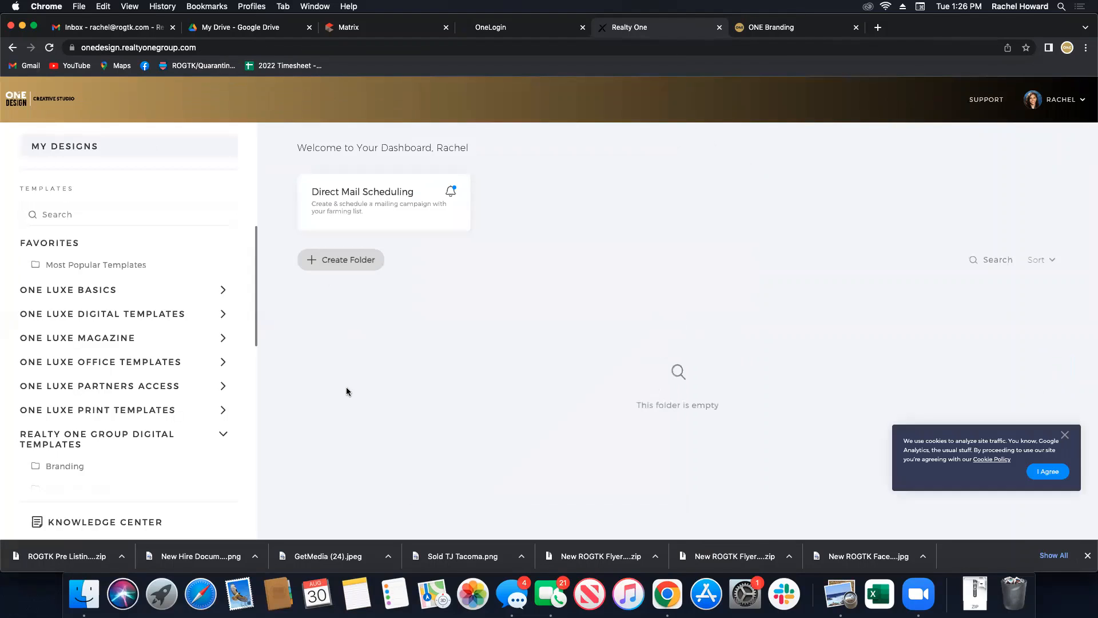
scroll(171, 412, "down", 5)
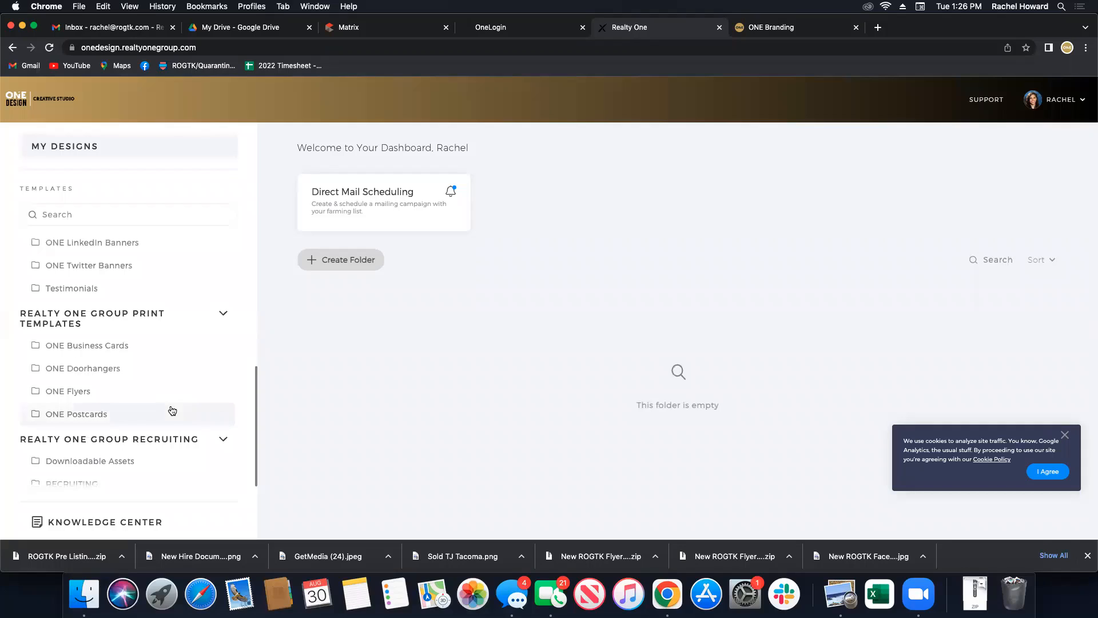
scroll(143, 311, "up", 3)
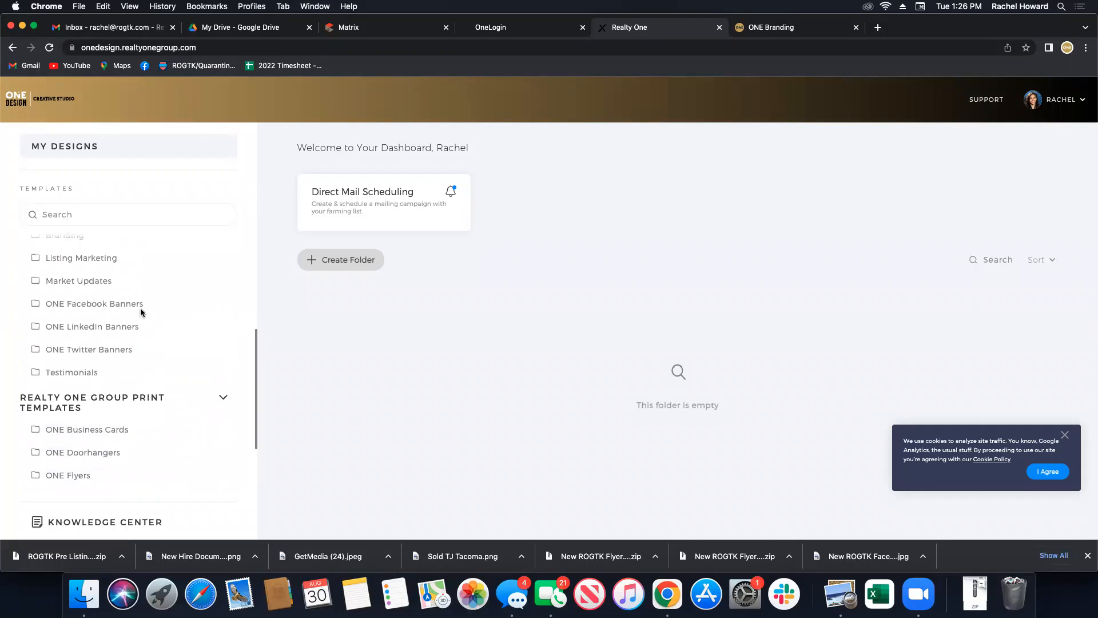
scroll(114, 320, "up", 1)
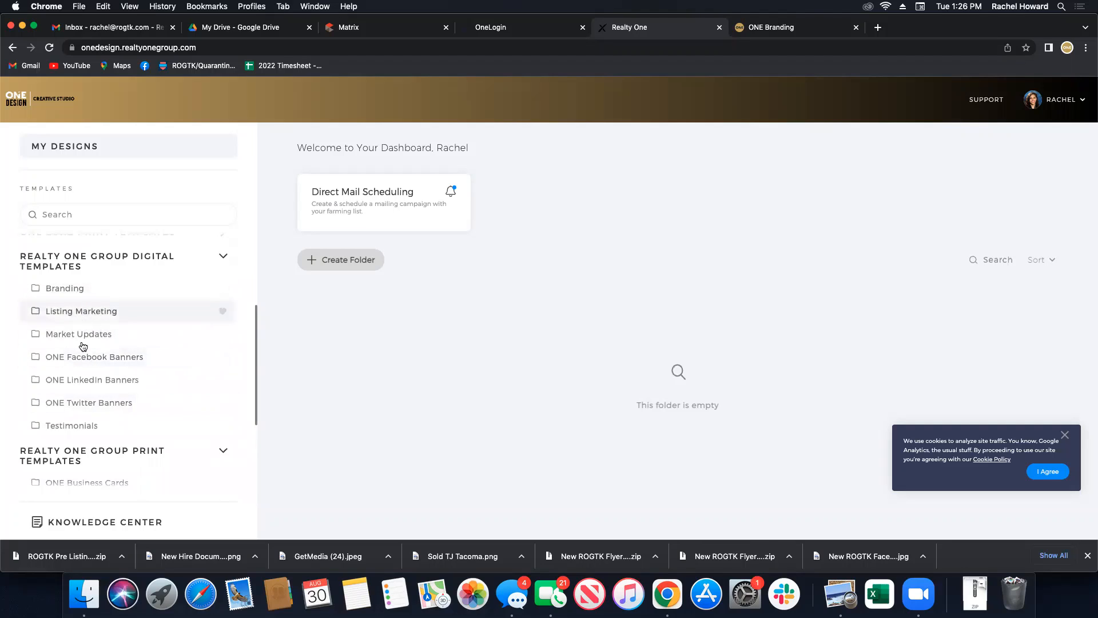
scroll(93, 395, "down", 3)
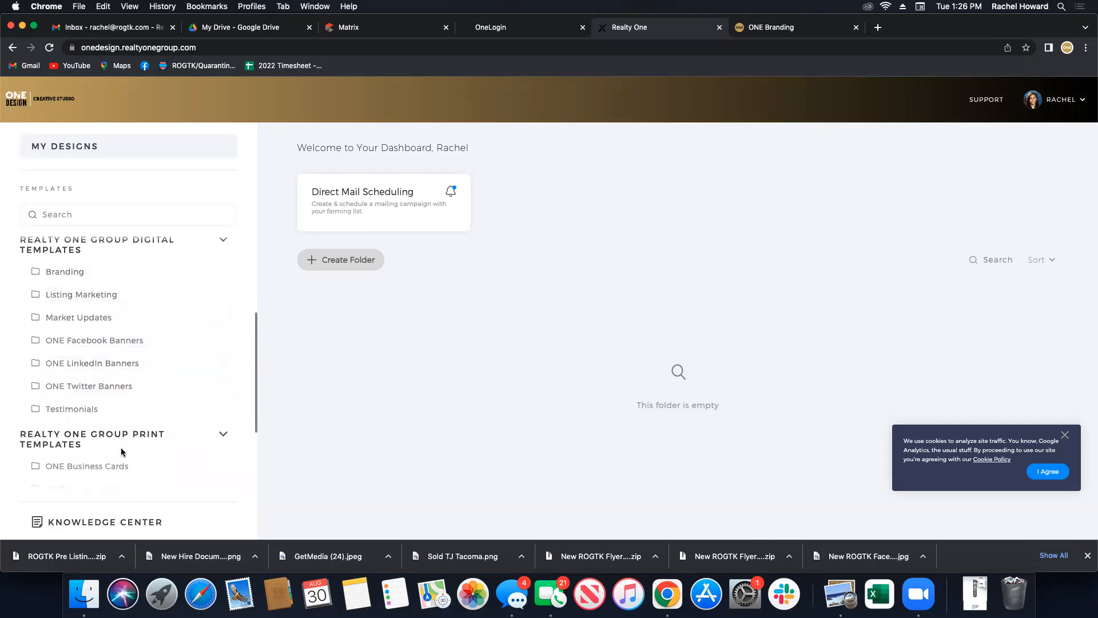
Create a design from the ONE Postcards 5.5" x 8.5" postcard template.
left_click(104, 402)
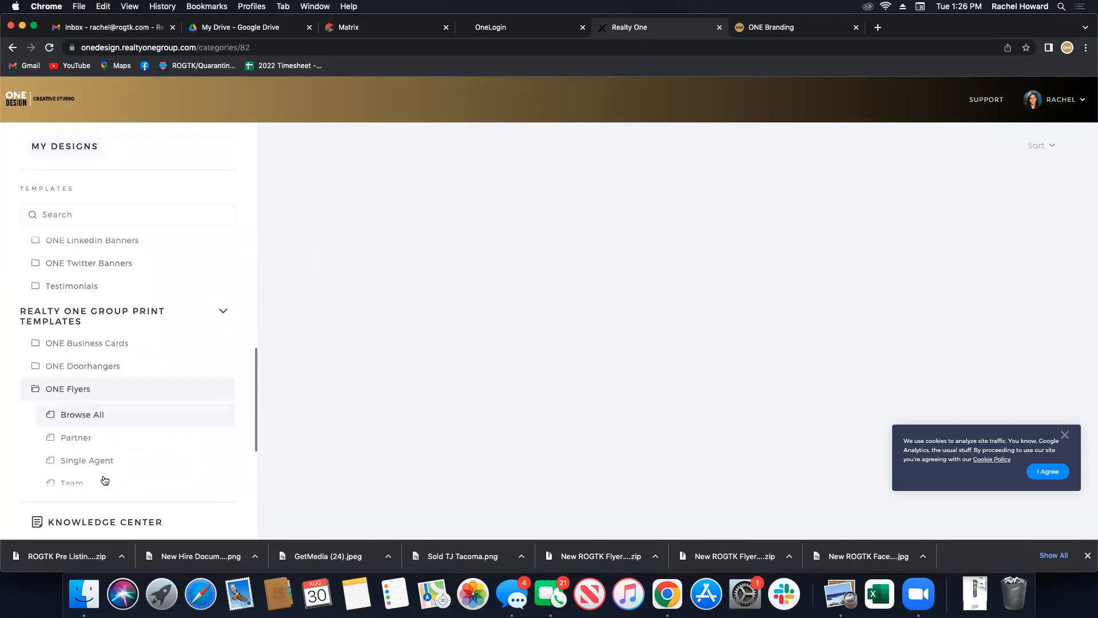
scroll(102, 466, "down", 2)
left_click(91, 392)
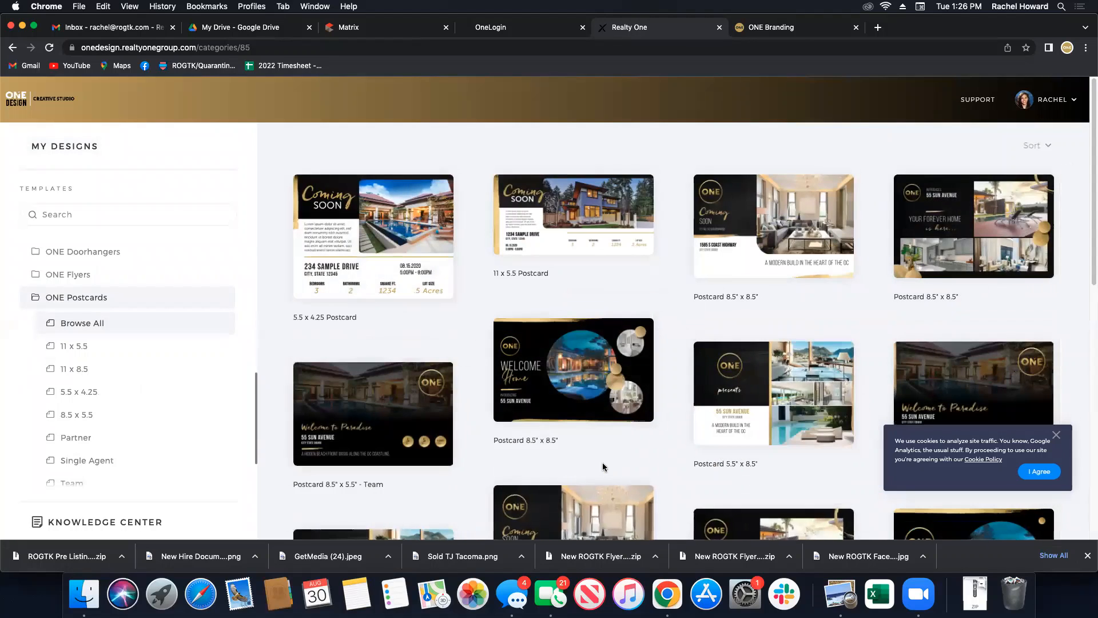
scroll(600, 462, "down", 2)
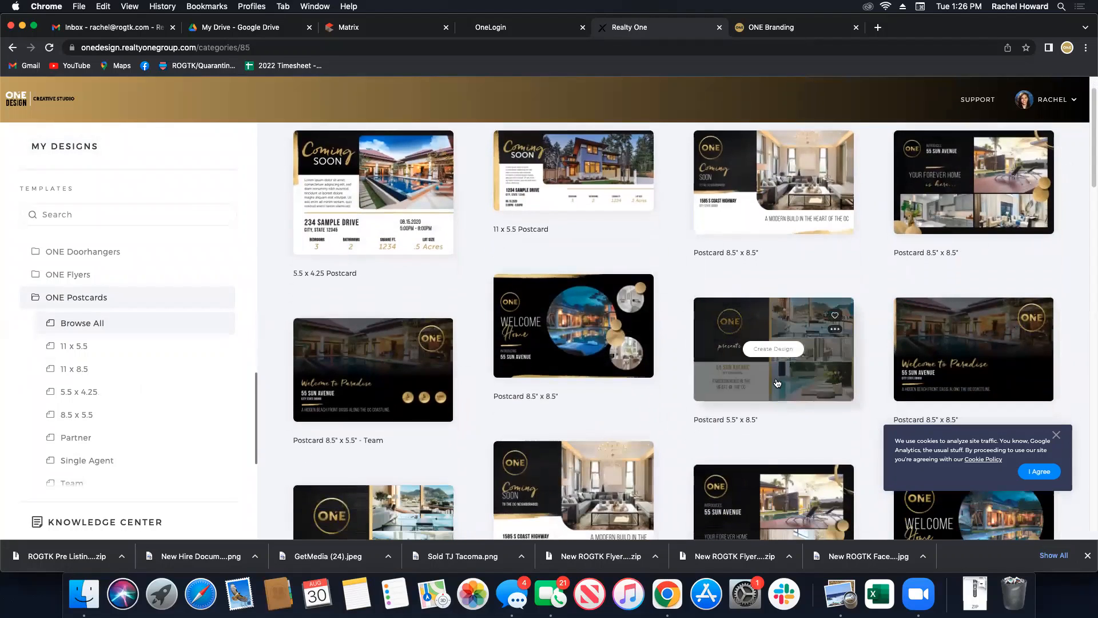
left_click(772, 350)
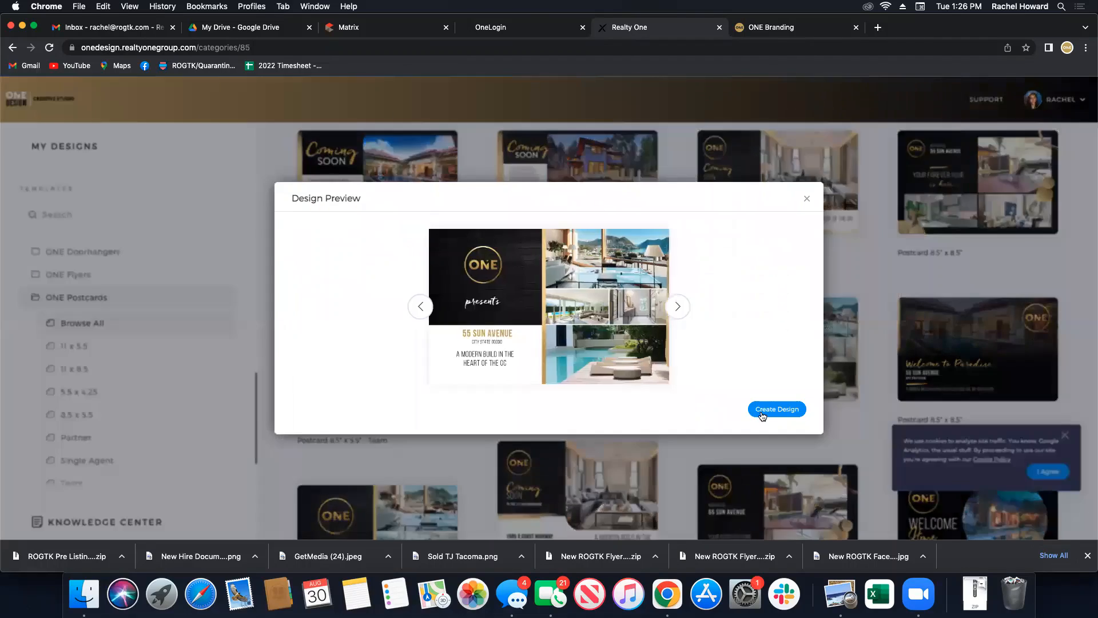
left_click(755, 410)
left_click(216, 456)
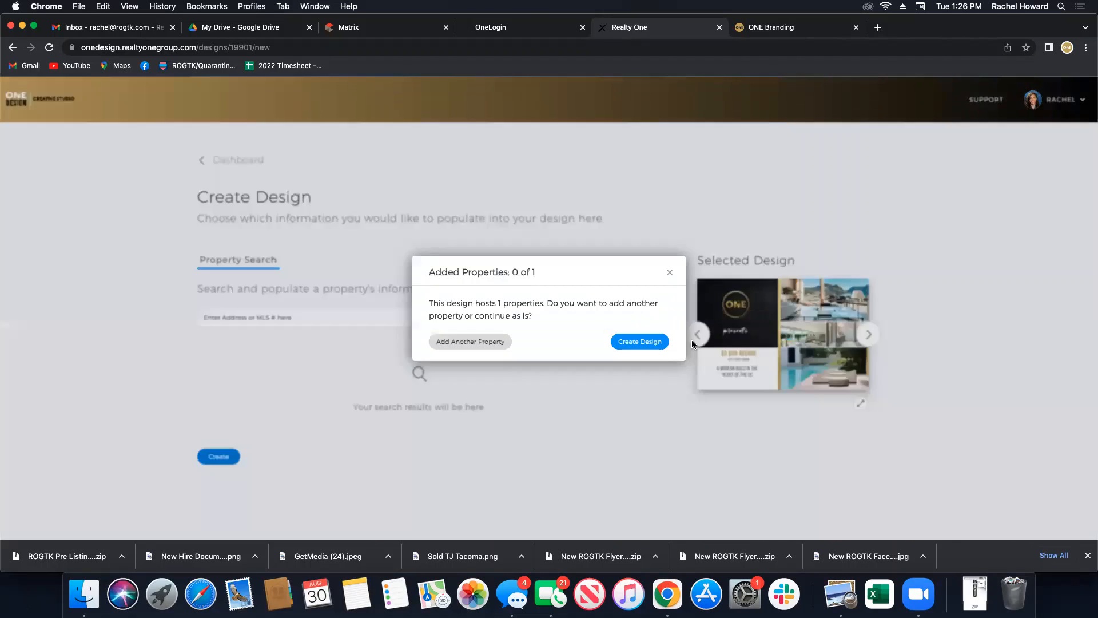
Continue creating the postcard without adding properties, and review its layers list.
left_click(637, 341)
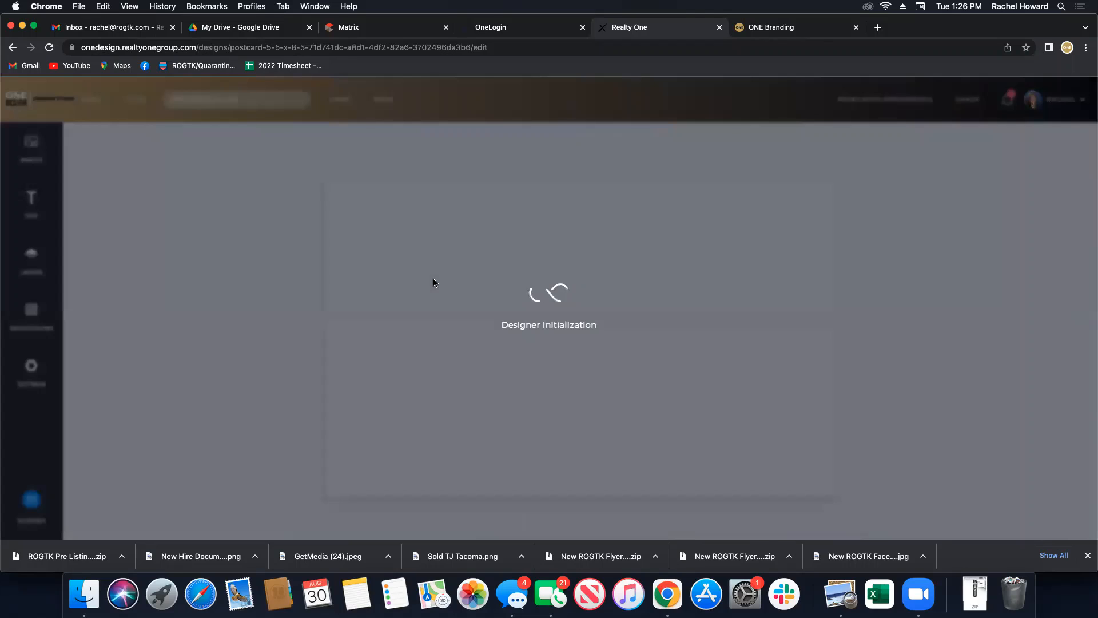
scroll(343, 275, "down", 6)
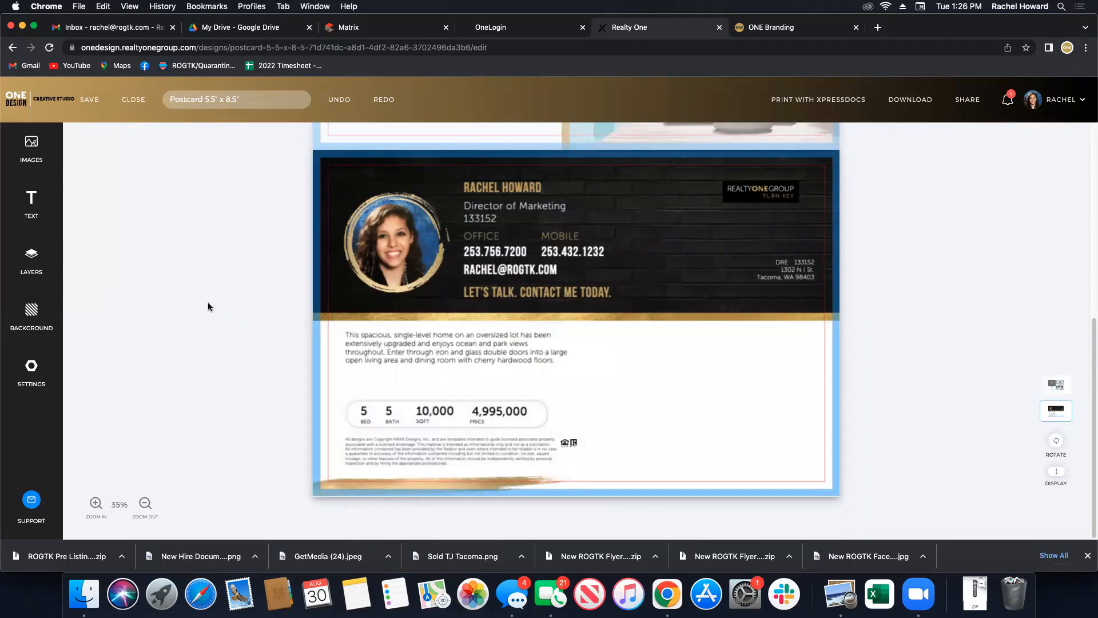
left_click(28, 262)
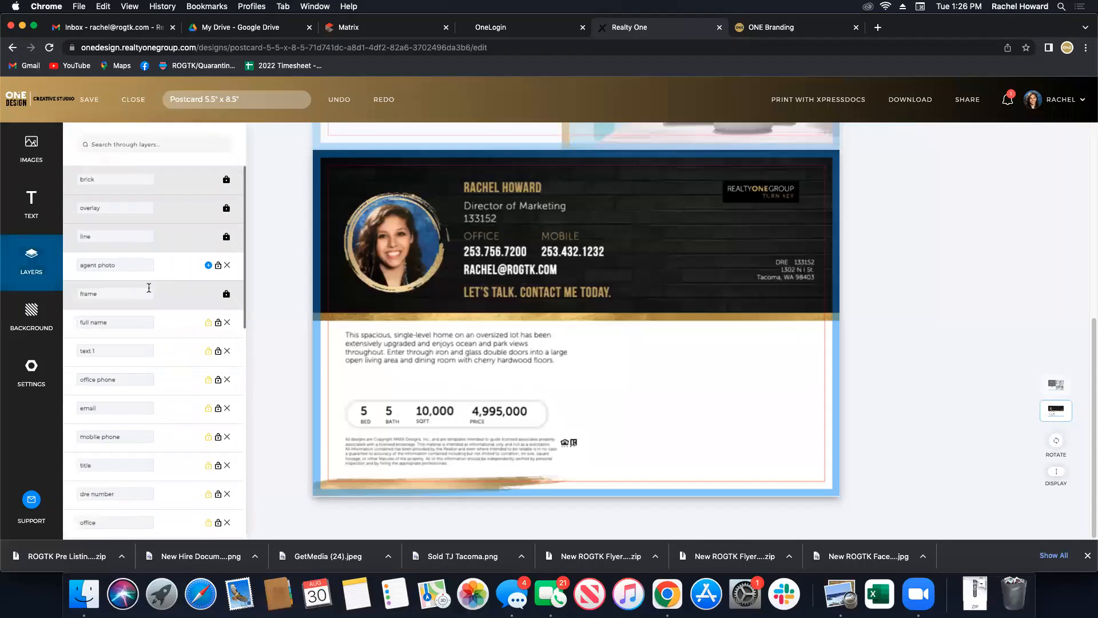
scroll(175, 382, "down", 5)
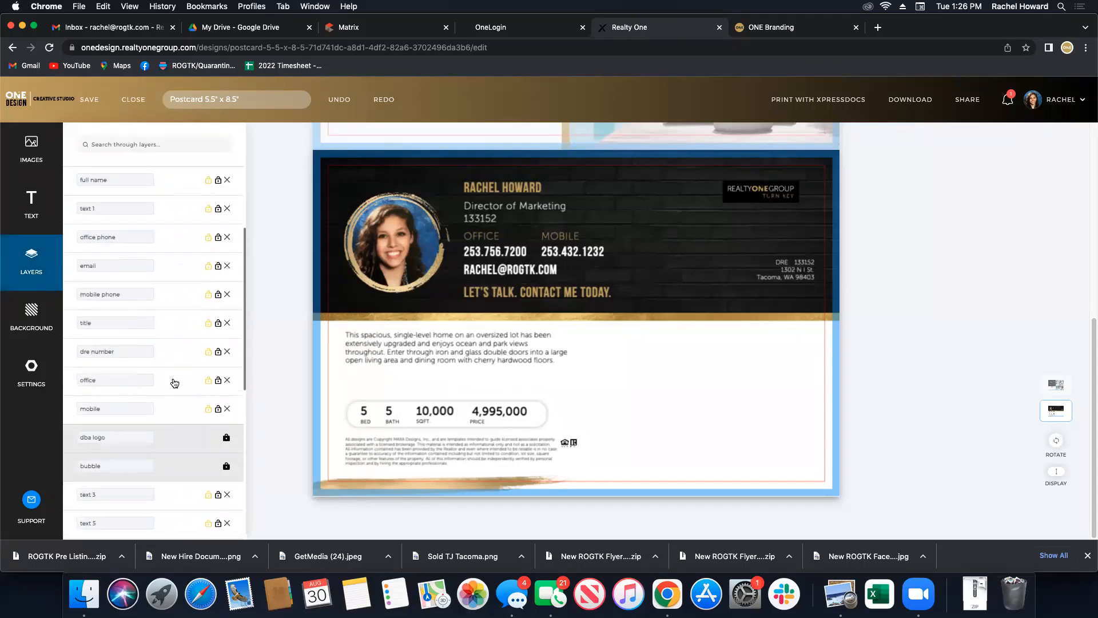
scroll(172, 380, "down", 1)
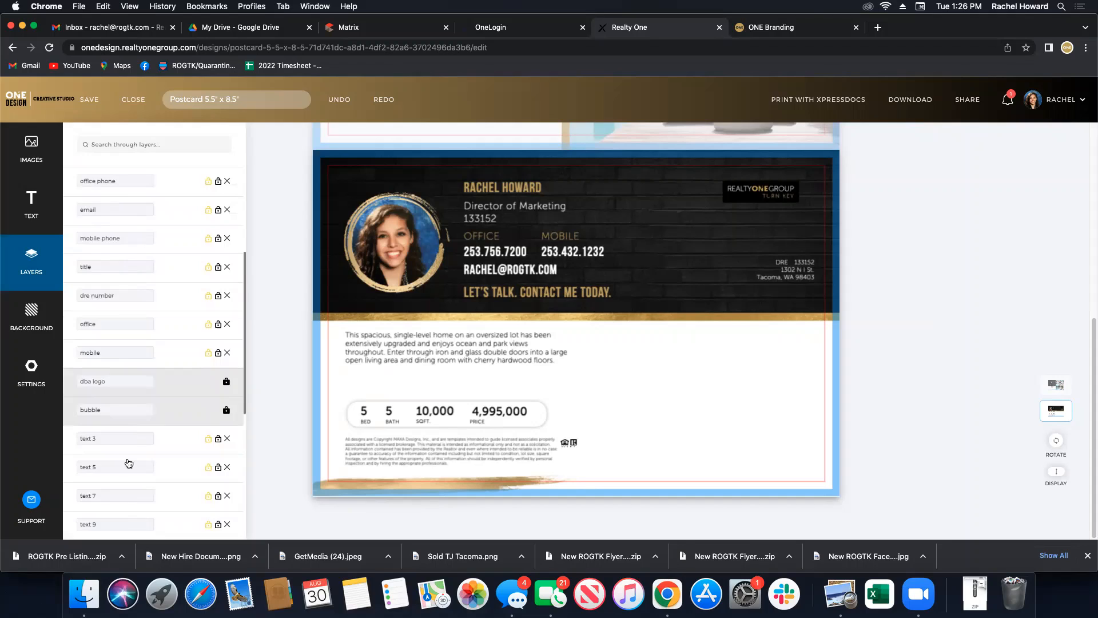
scroll(143, 477, "down", 8)
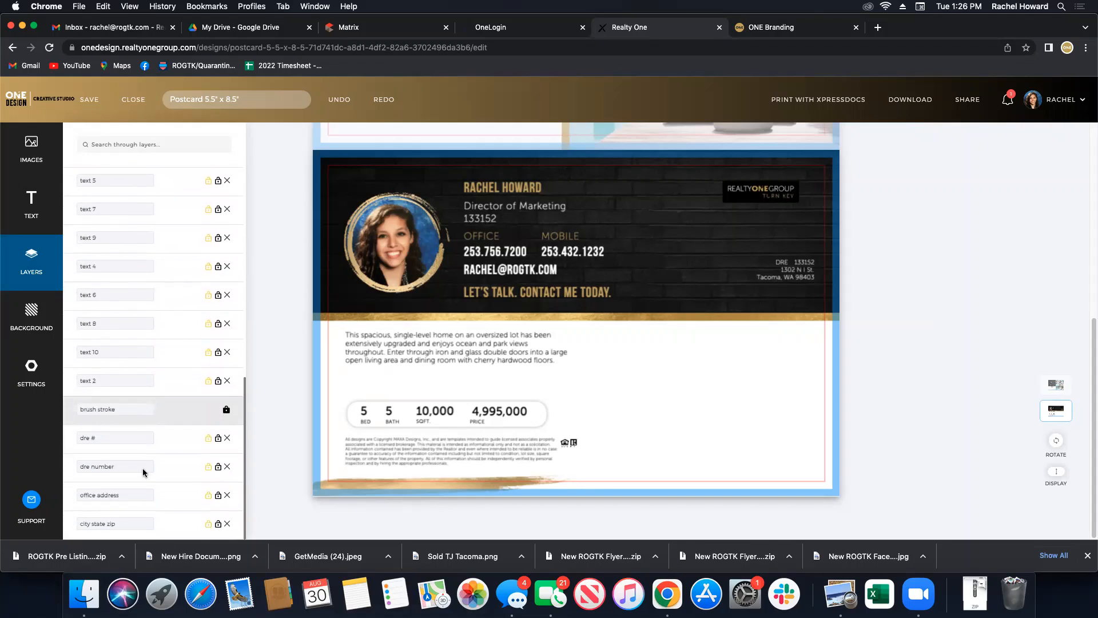
left_click(303, 393)
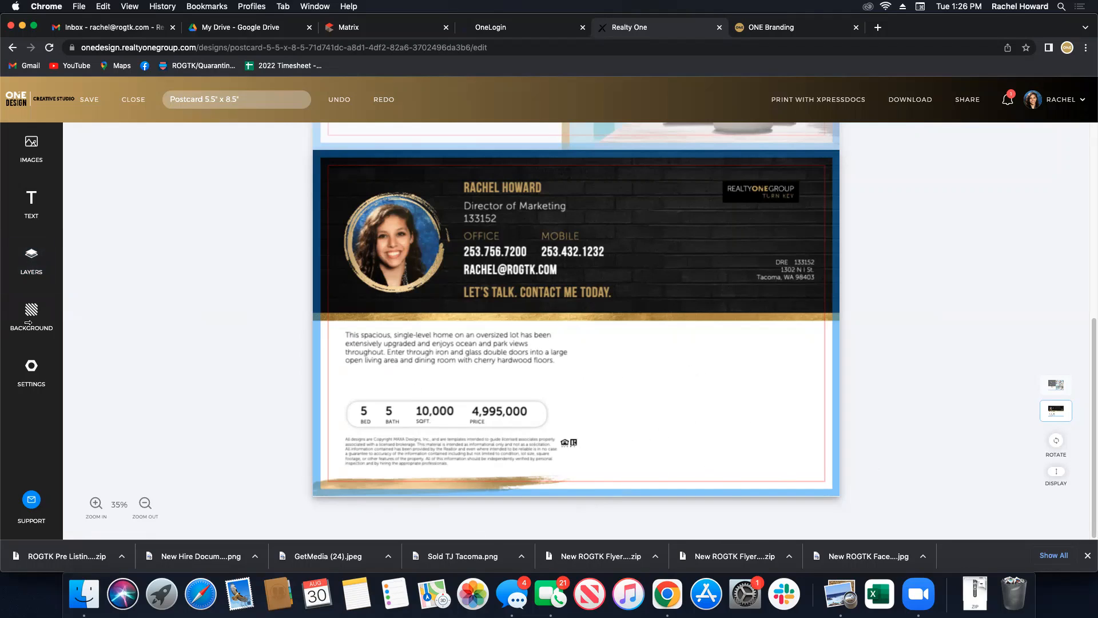
Add a small white rectangle from Standard Shapes over a logo beside the disclaimer.
left_click(32, 147)
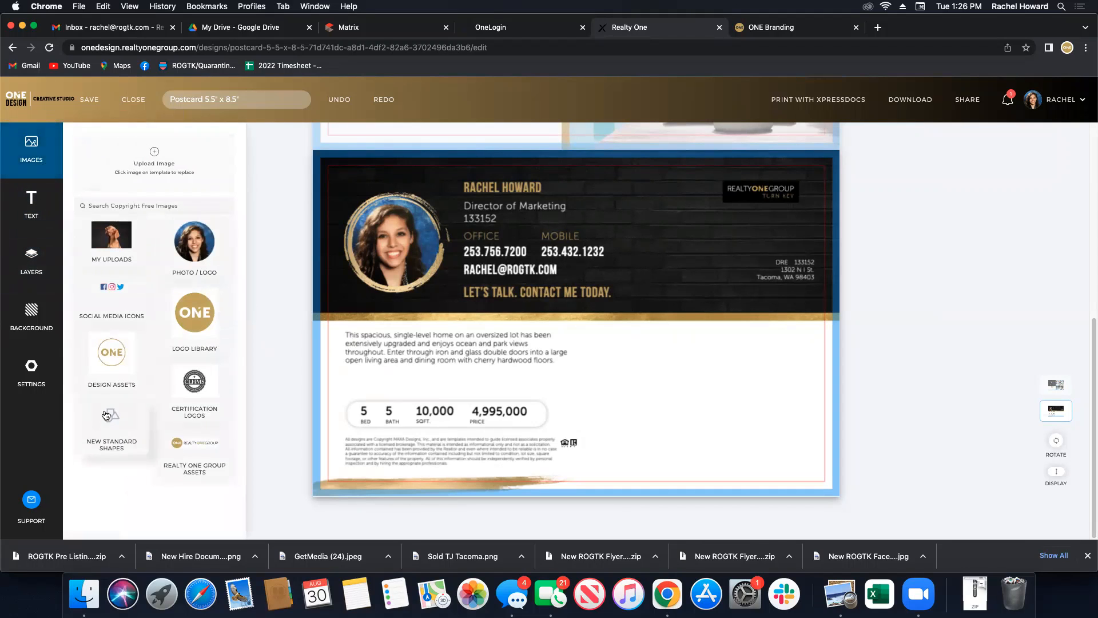
left_click(106, 414)
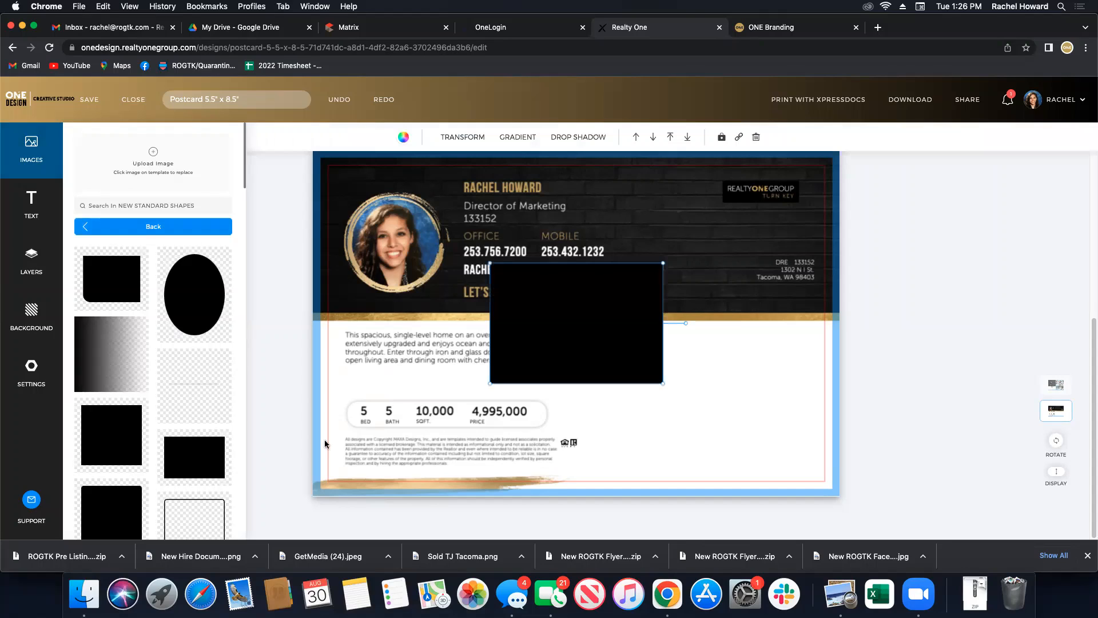
left_click_drag(569, 341, 651, 425)
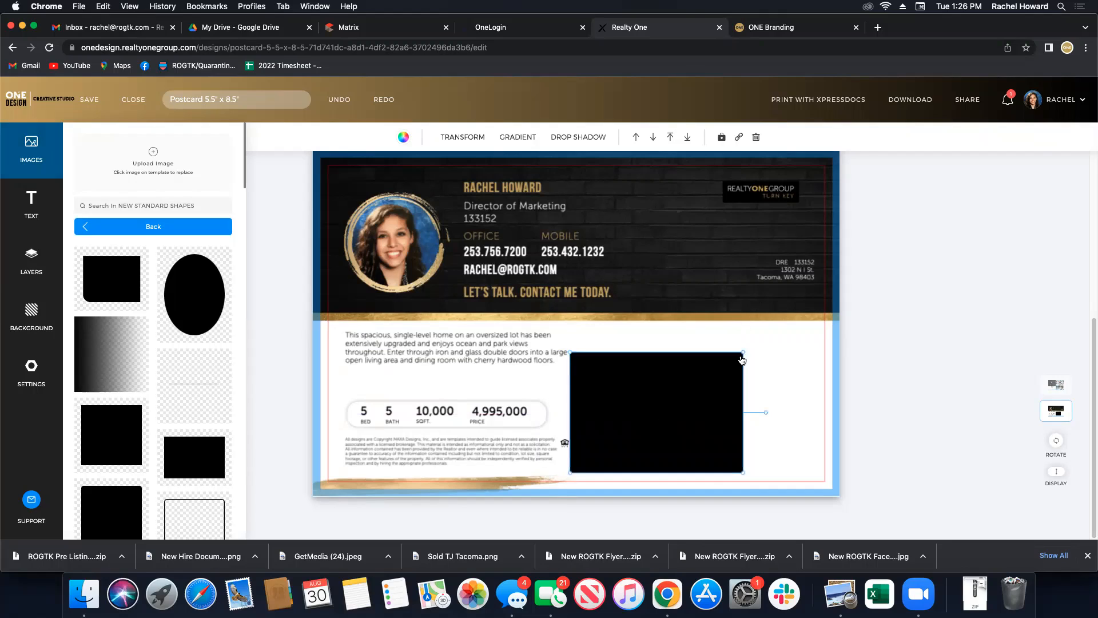
left_click_drag(741, 359, 581, 443)
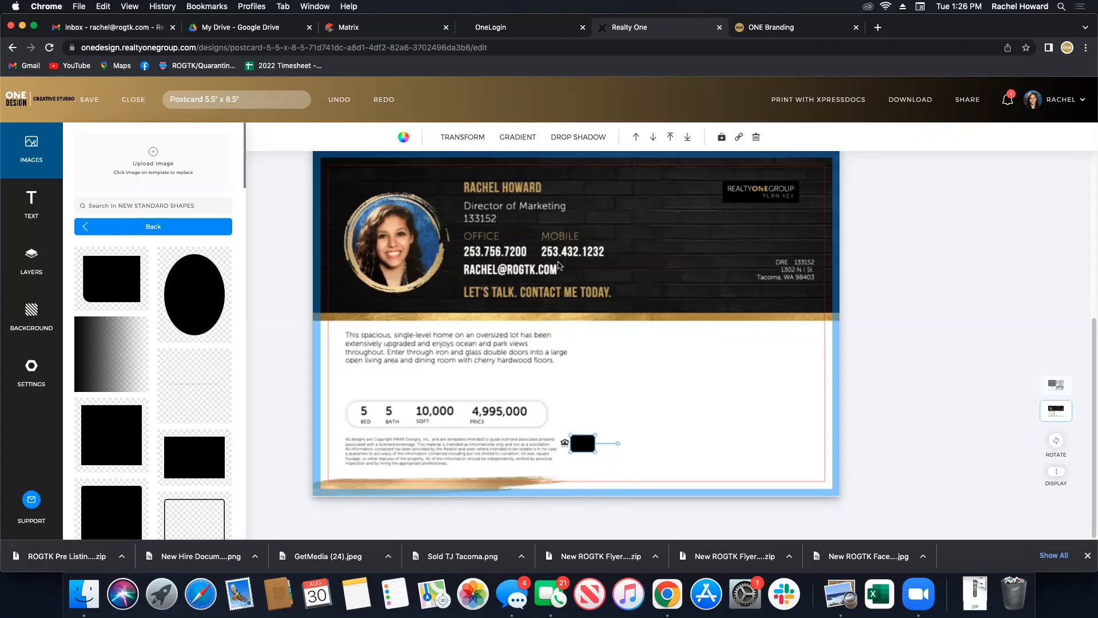
left_click(403, 137)
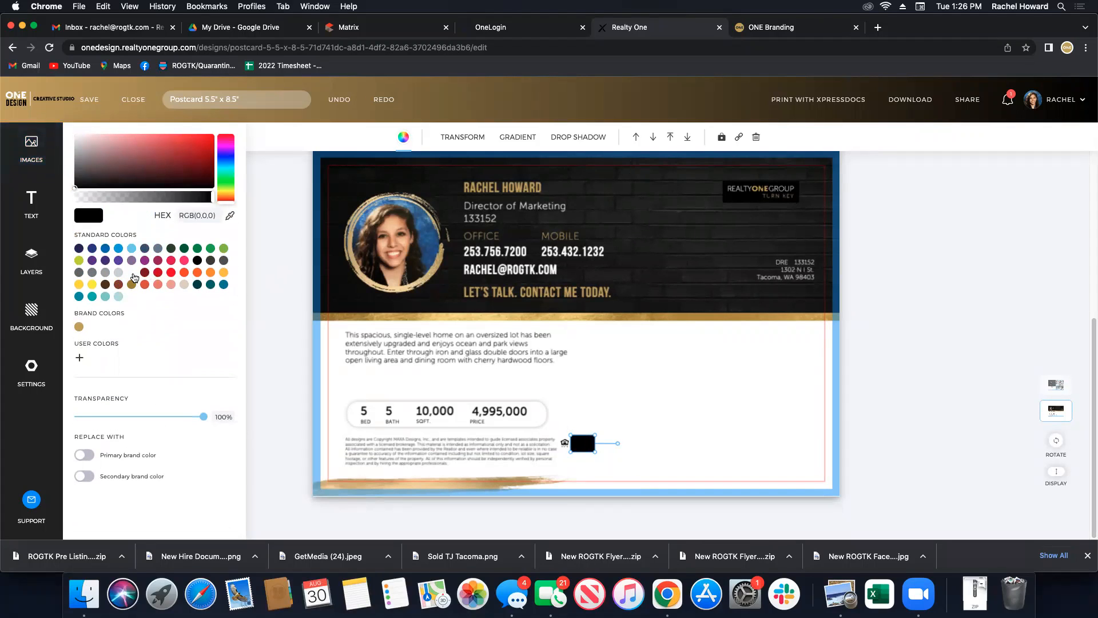
left_click(133, 273)
left_click(730, 373)
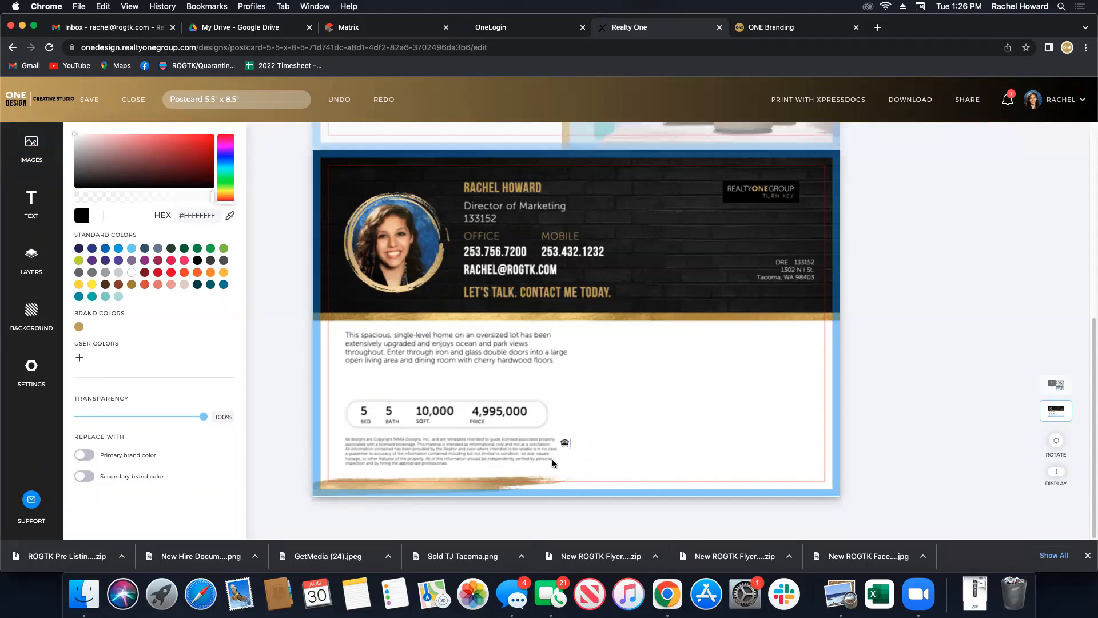
left_click(574, 446)
left_click(737, 491)
Close the colour options and leave the postcard editor without saving.
scroll(602, 350, "up", 5)
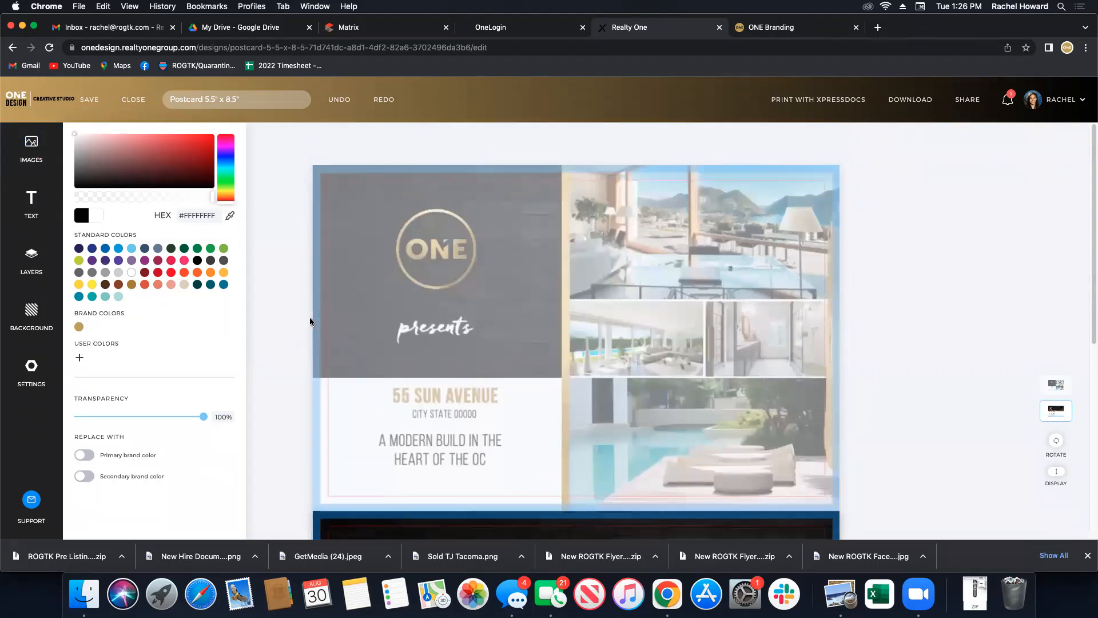
left_click(294, 269)
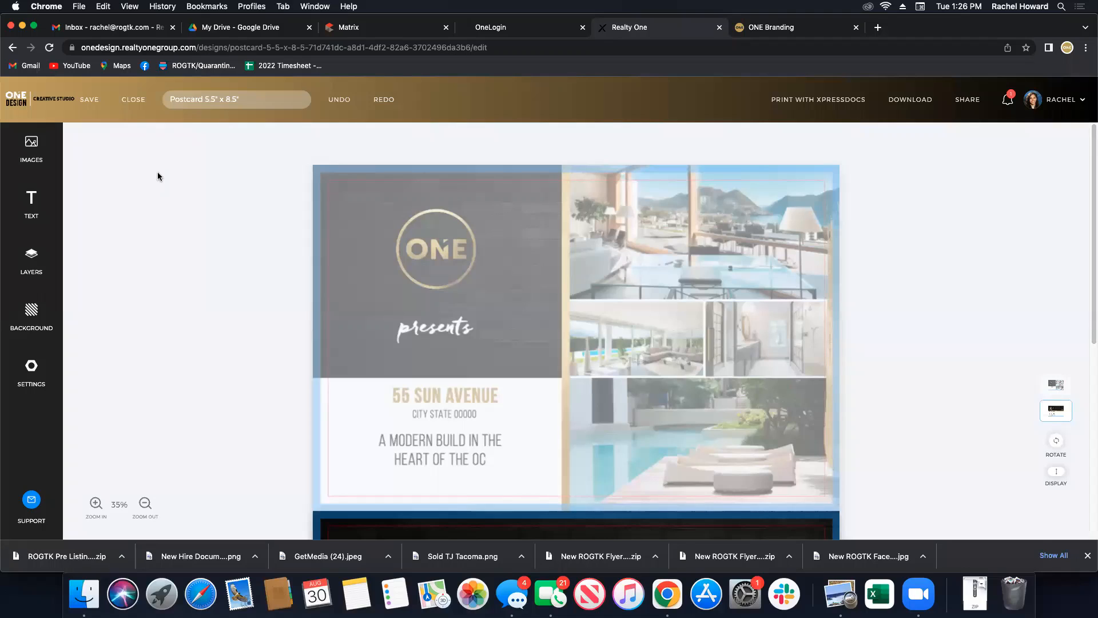
left_click(134, 100)
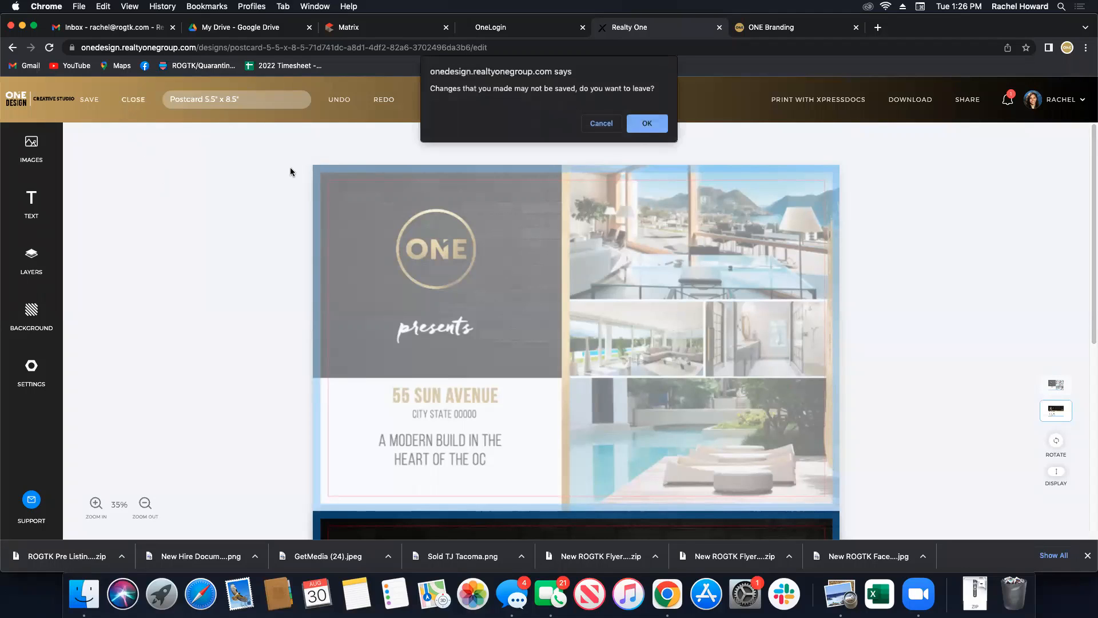
left_click(642, 126)
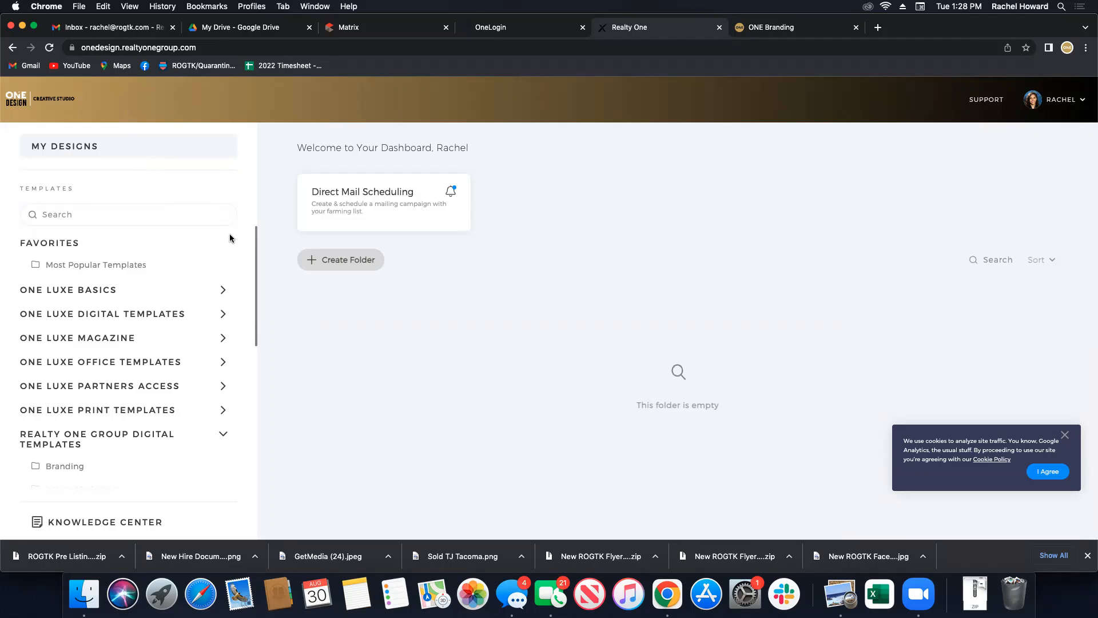
Browse the template folders down to Listing Marketing.
left_click(224, 338)
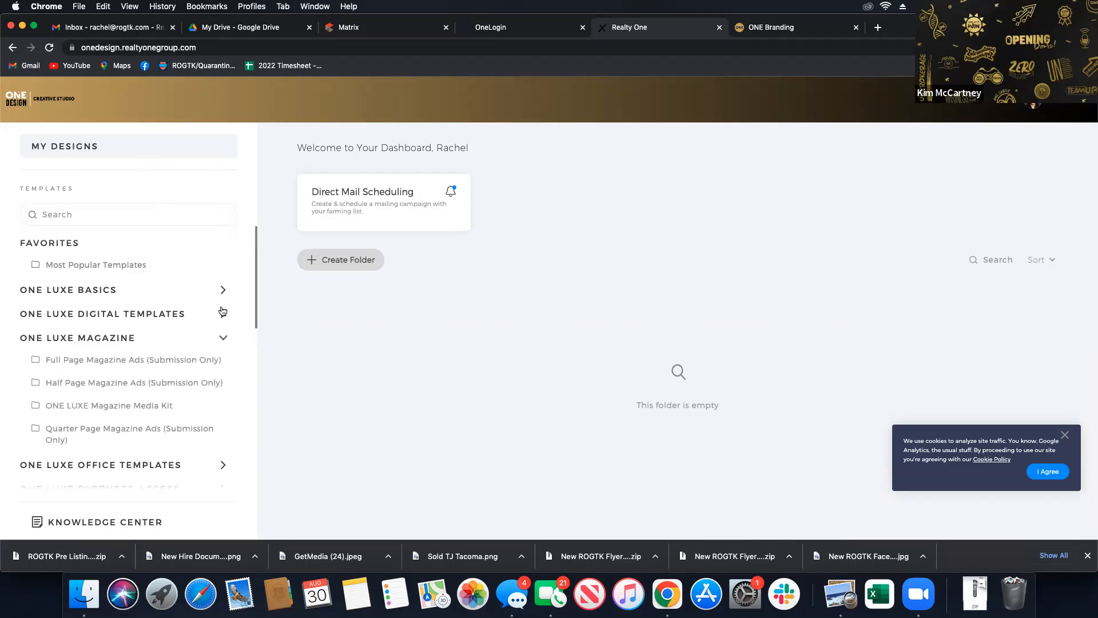
scroll(113, 408, "down", 2)
scroll(143, 371, "down", 2)
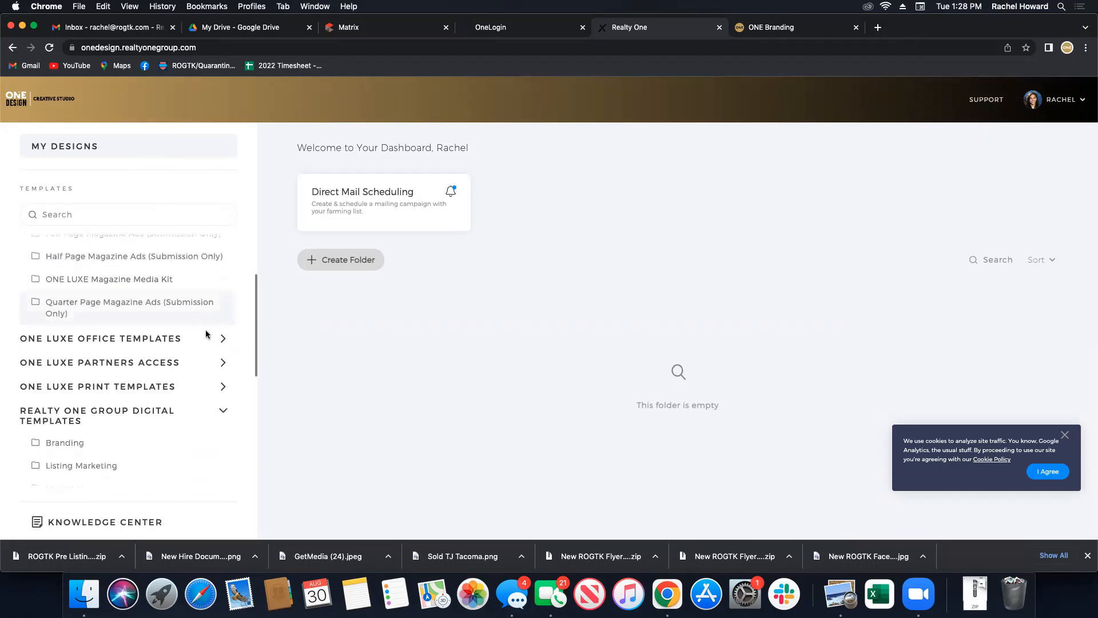
scroll(171, 414, "down", 2)
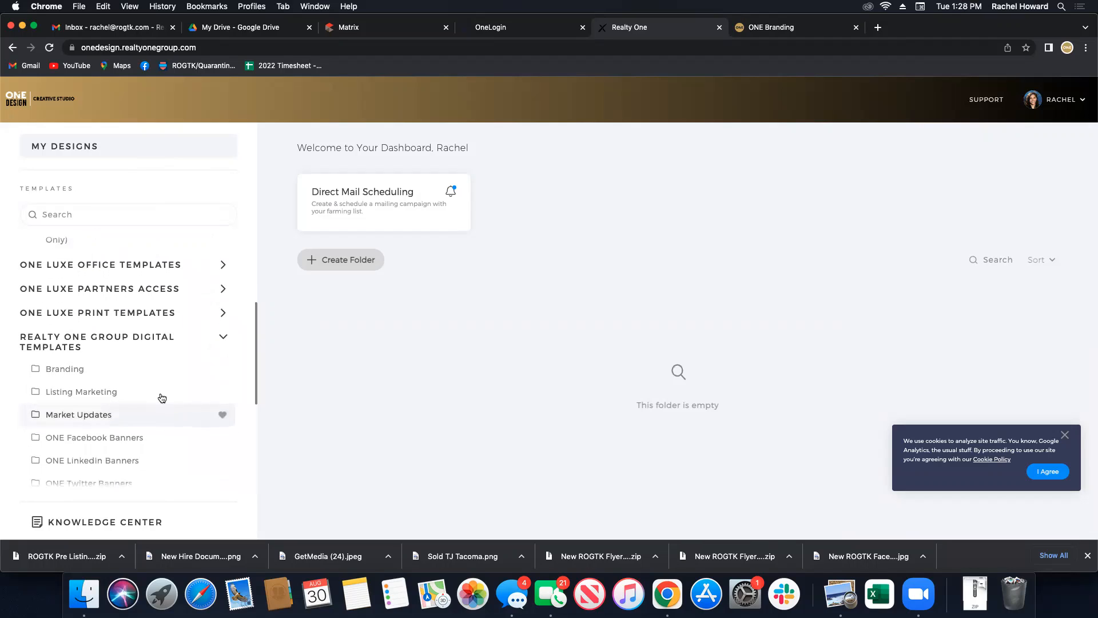
scroll(165, 400, "down", 1)
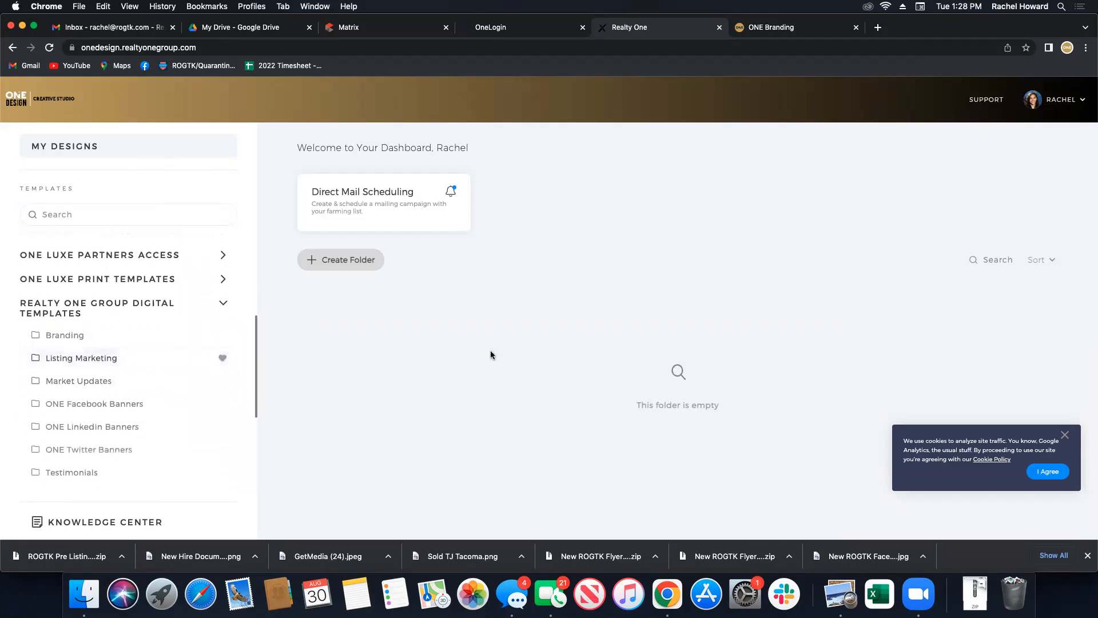
left_click(87, 358)
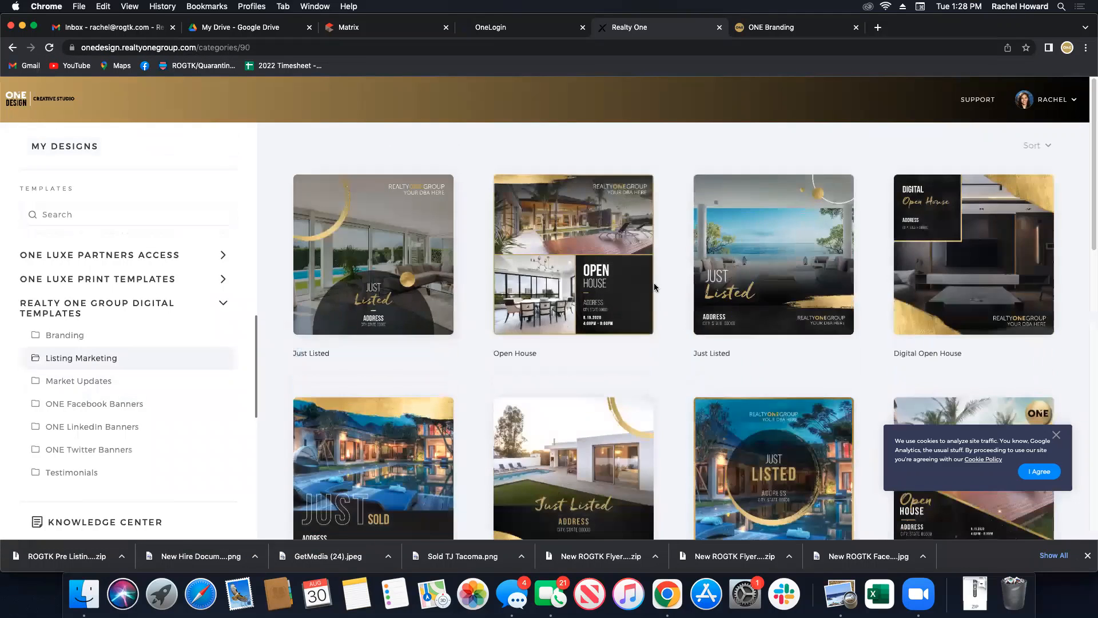
Create an Open House design populated with the listing's pasted MLS number.
left_click(629, 275)
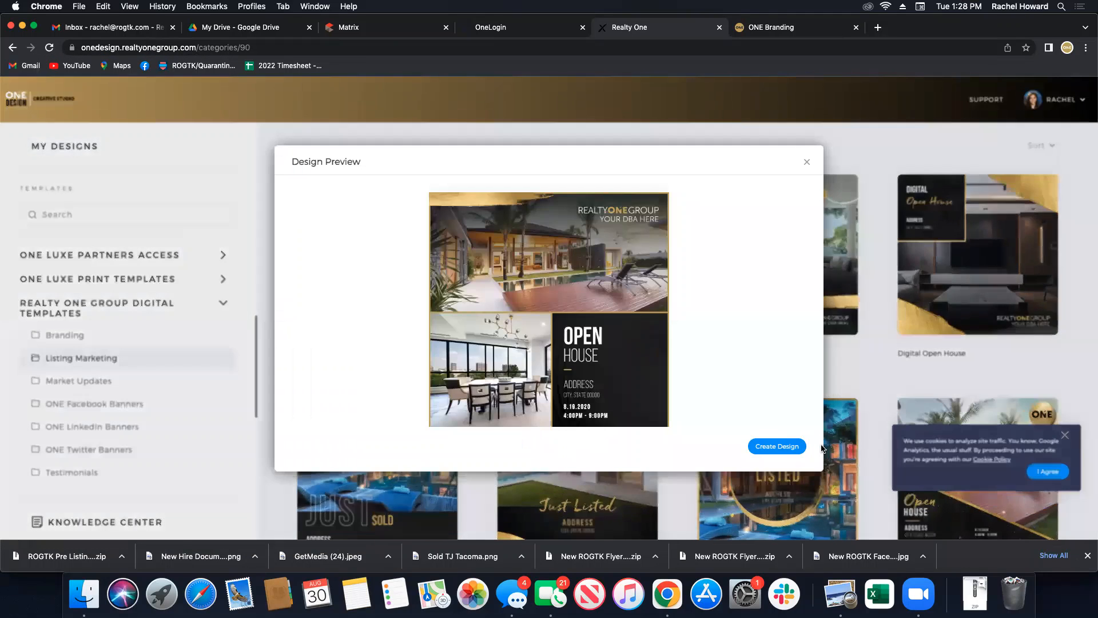
left_click(777, 446)
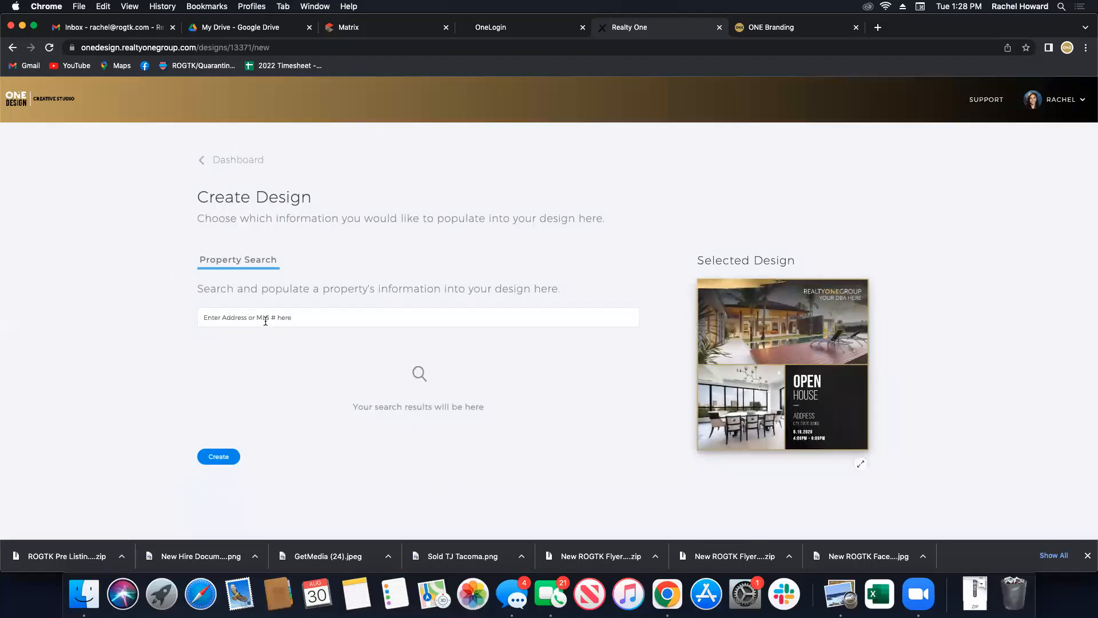
type("1979001")
left_click(227, 457)
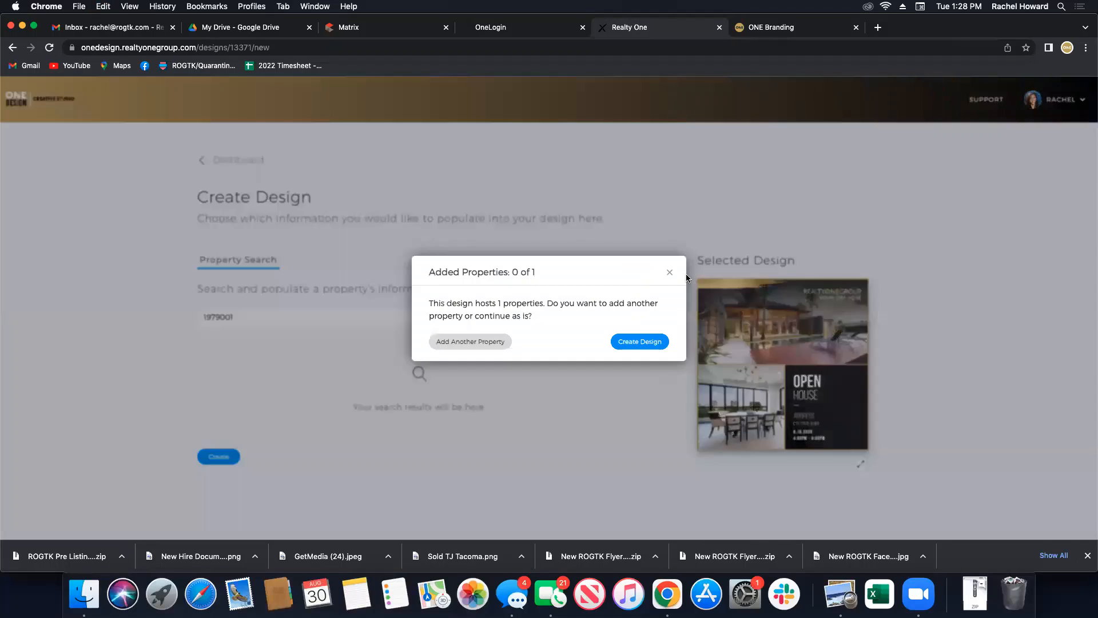
left_click(634, 342)
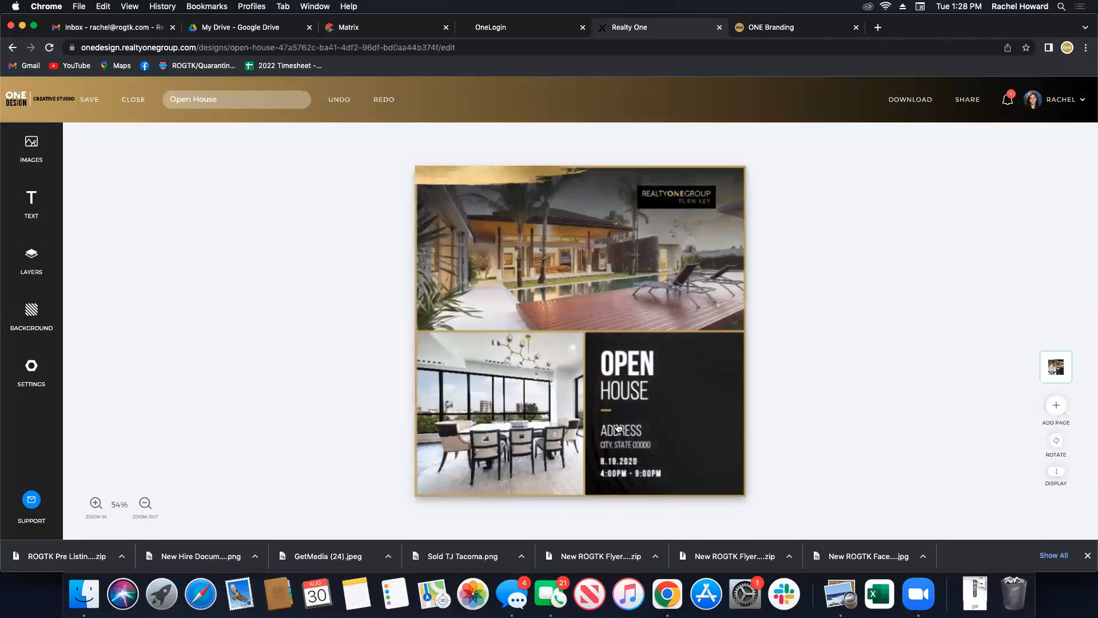
Fill in the flyer's street address and city, state lines, save, and return to the dashboard.
left_click(612, 433)
double_click(612, 435)
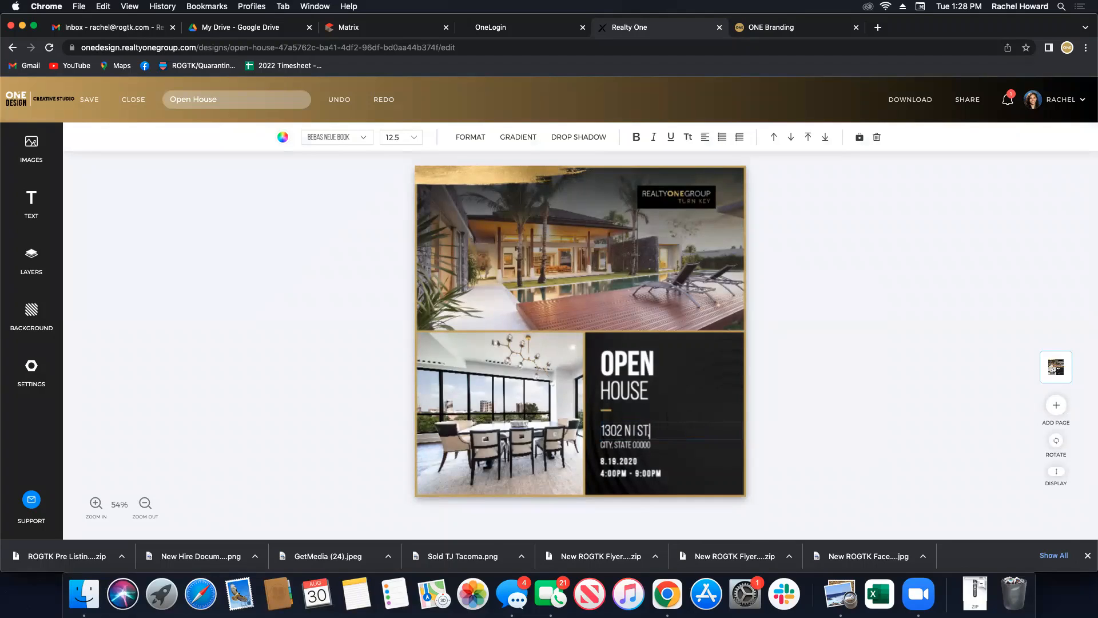
double_click(617, 445)
left_click(855, 386)
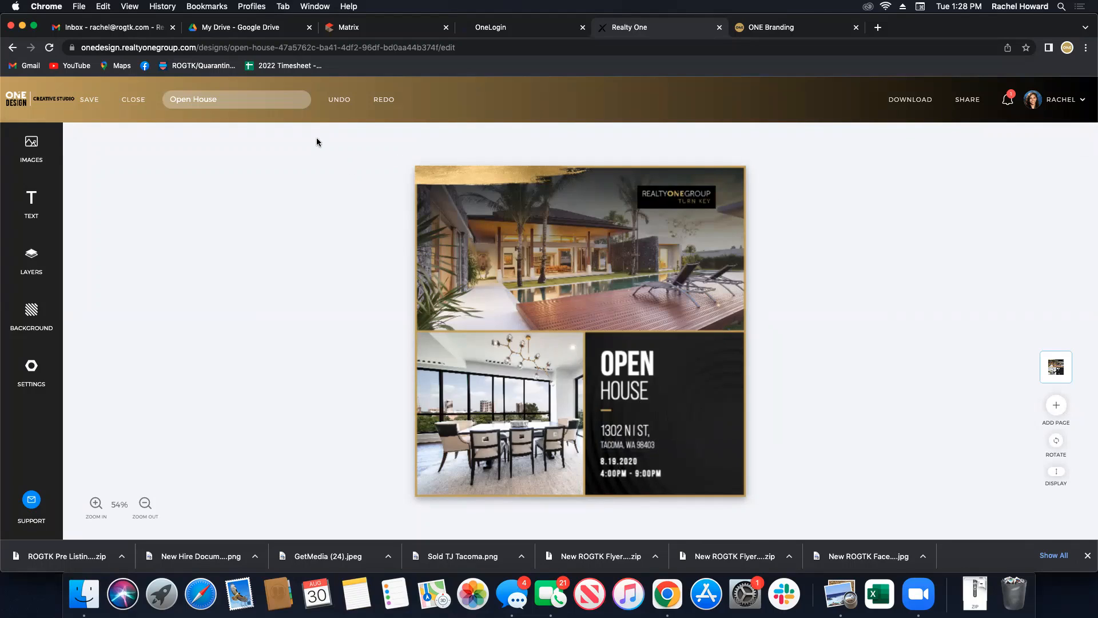
left_click(87, 101)
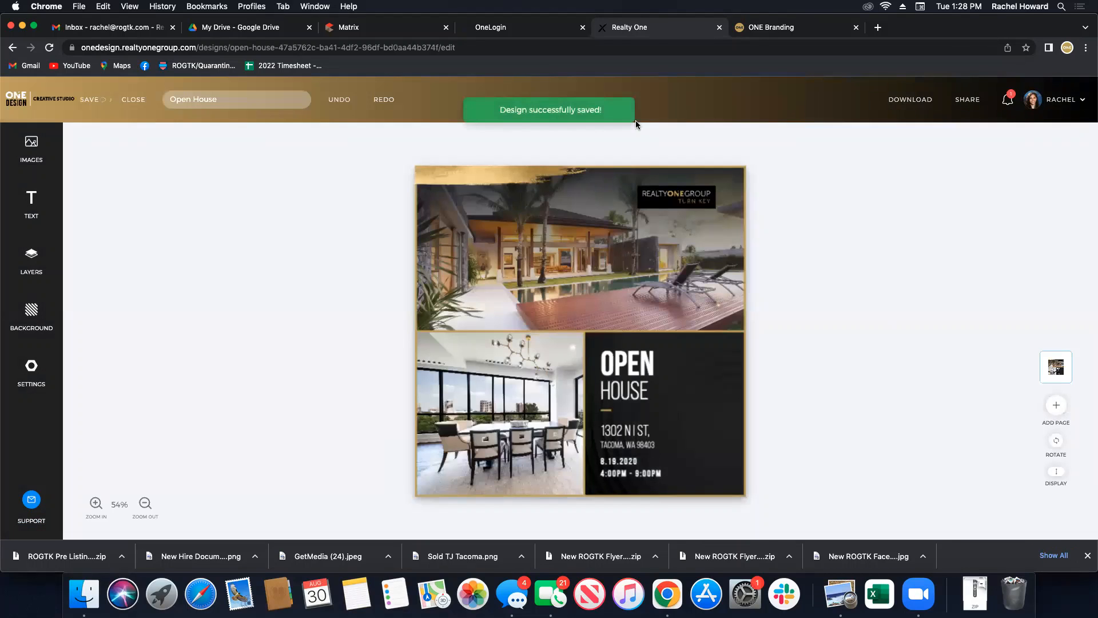
left_click(49, 97)
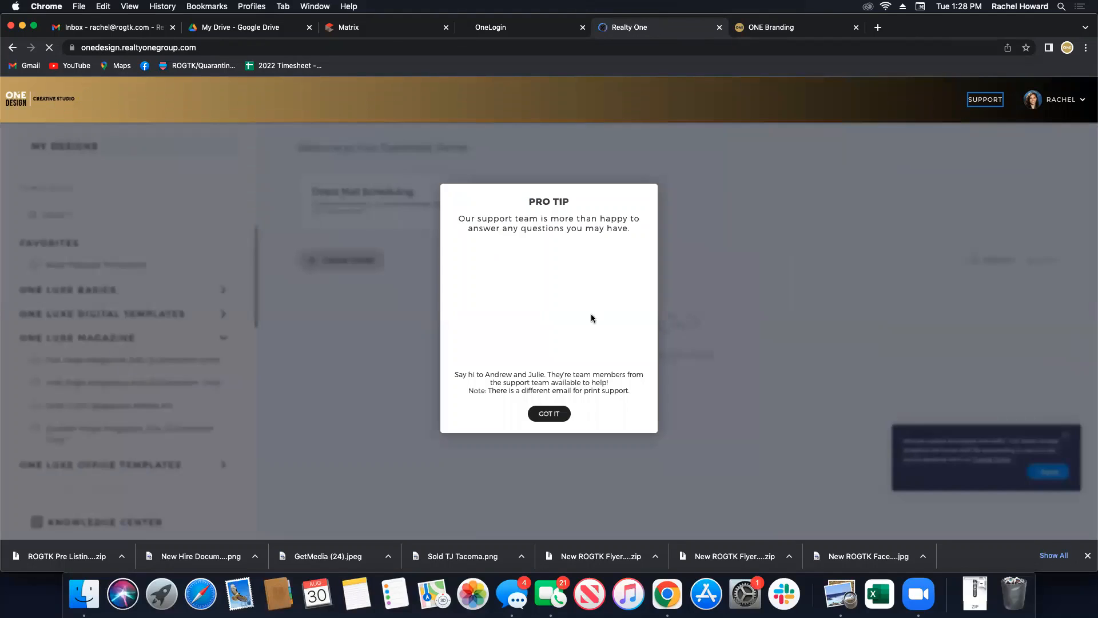
Dismiss the Pro Tip, retitle the Open House design 'New Listing' in the editor, and save.
left_click(553, 422)
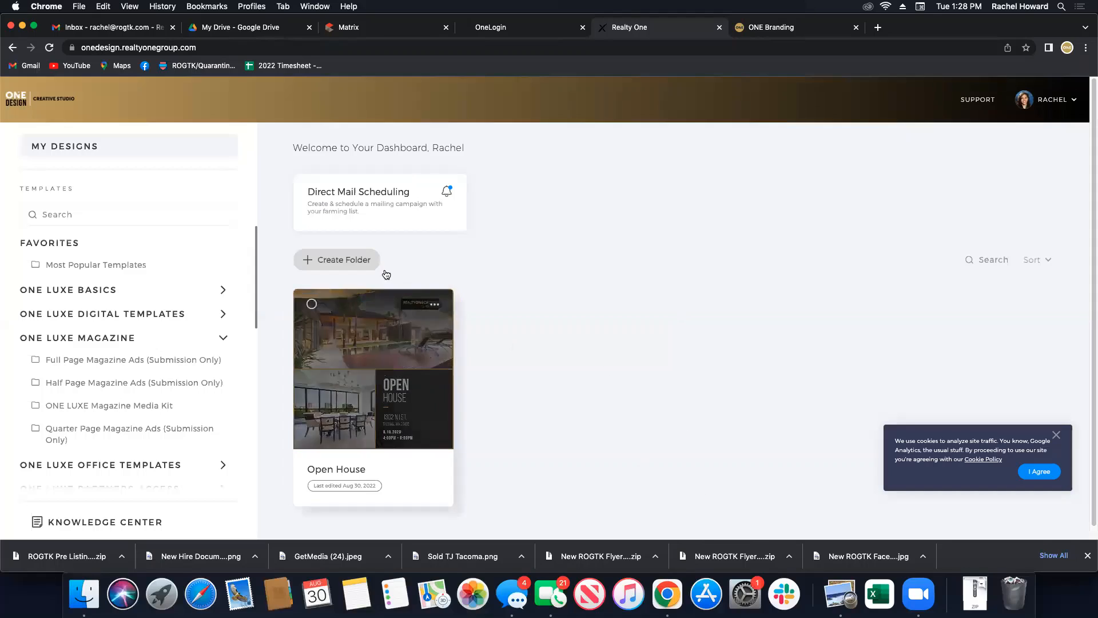
left_click(434, 309)
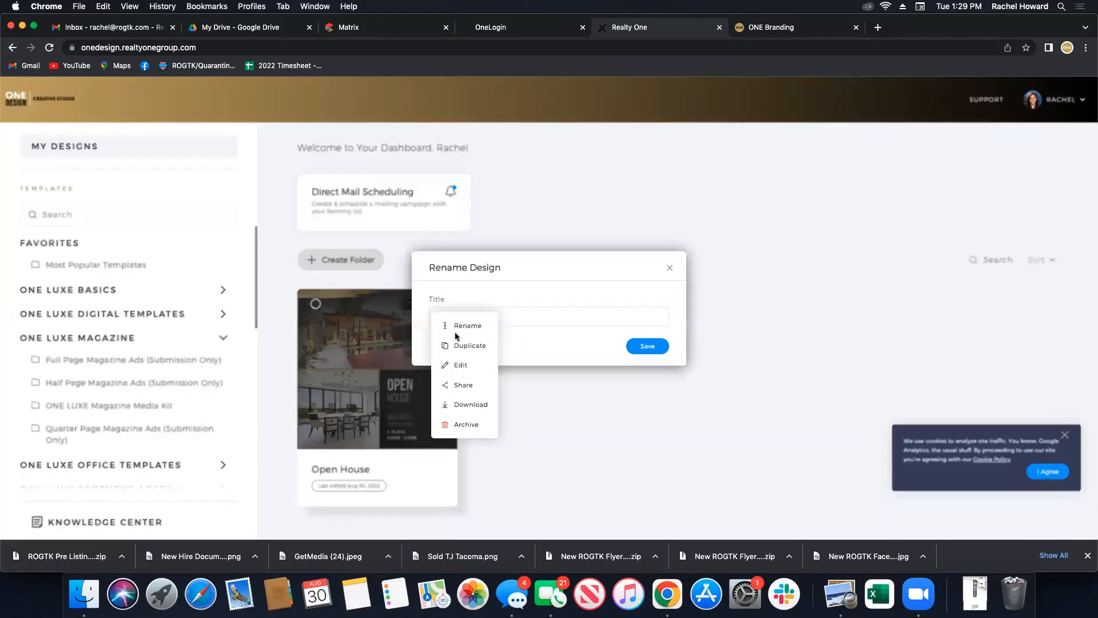
left_click(455, 330)
left_click(670, 268)
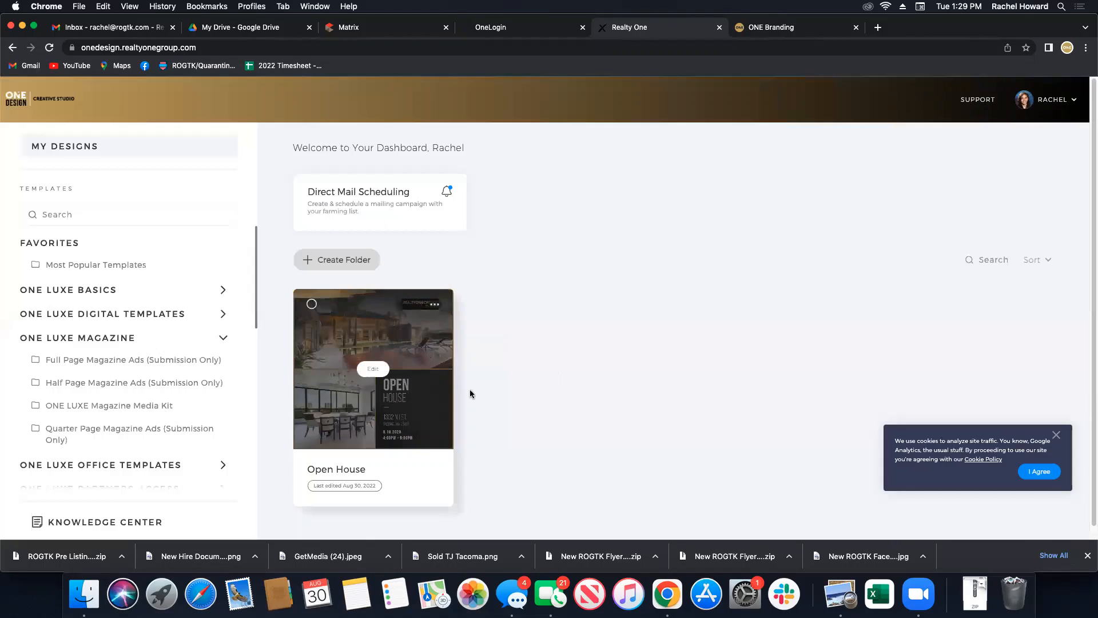
left_click(373, 368)
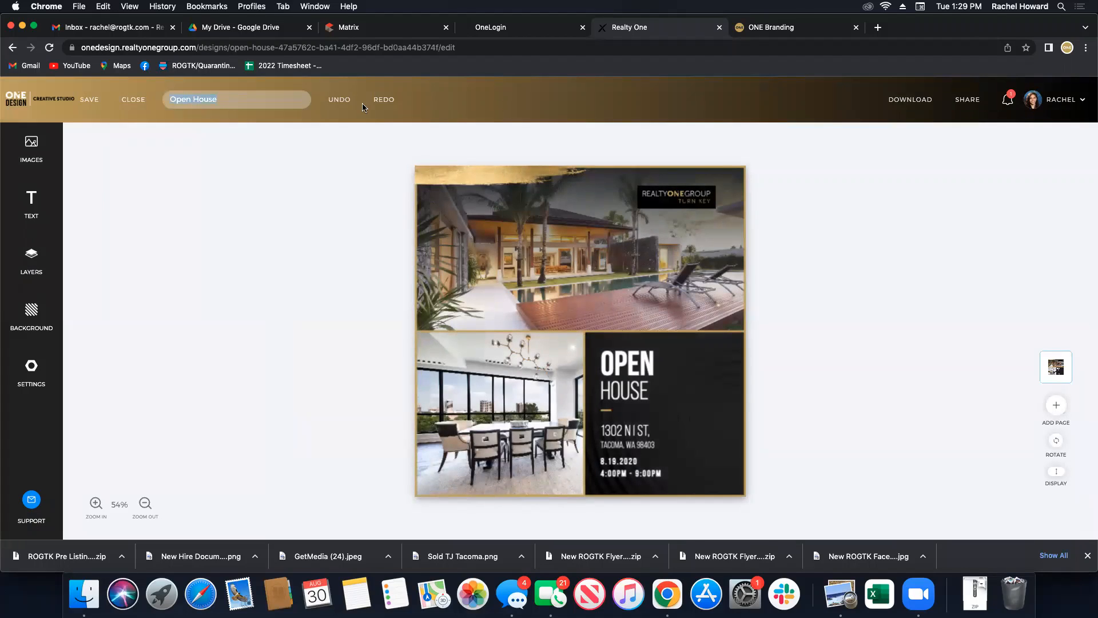
type("New Listing")
left_click(89, 99)
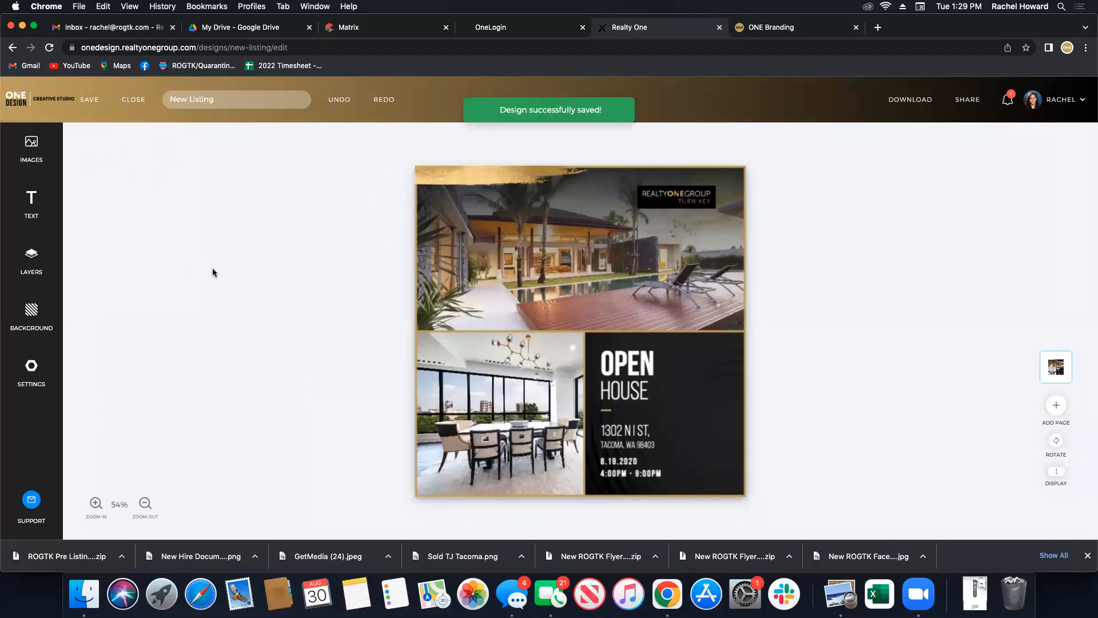
left_click(34, 96)
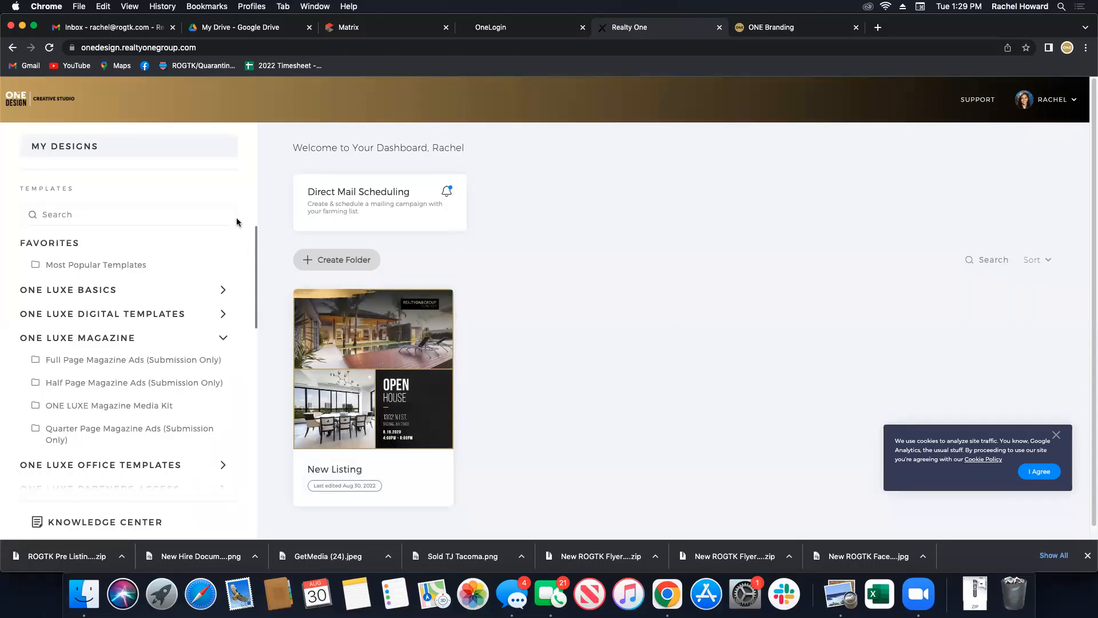
Open the Knowledge Center and scroll through its tutorial videos and back to the top.
scroll(118, 436, "down", 15)
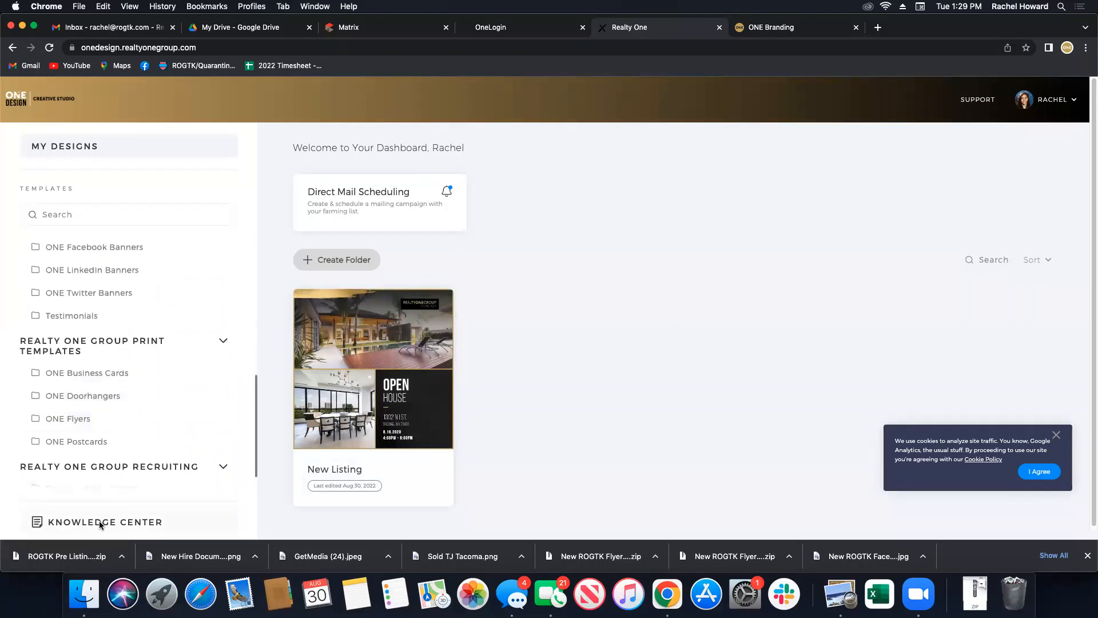
left_click(57, 525)
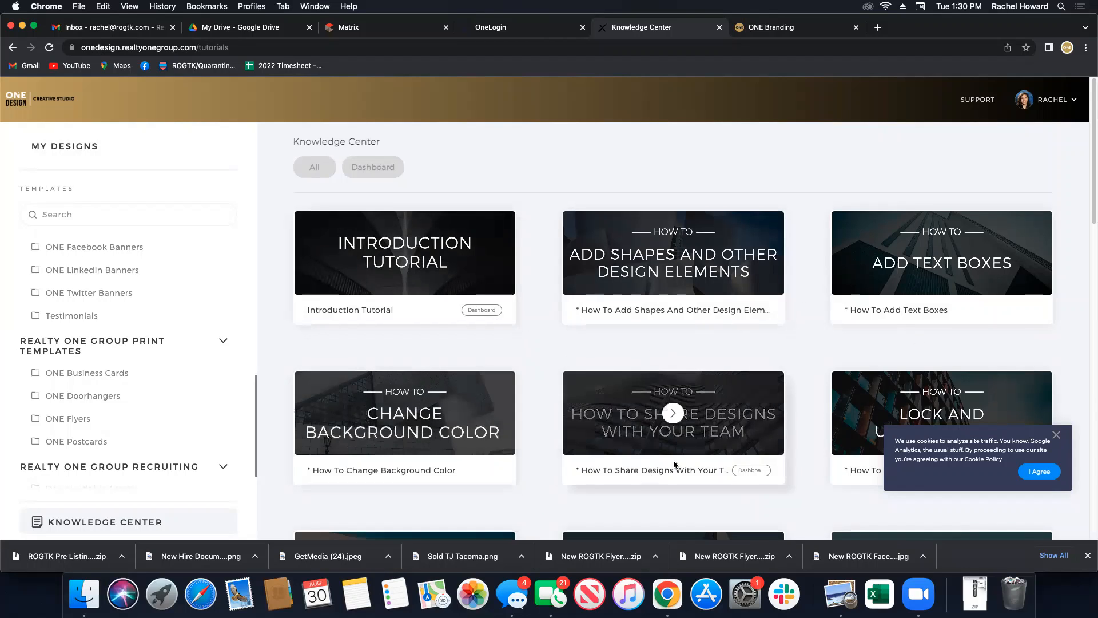
scroll(674, 464, "down", 5)
scroll(674, 462, "down", 3)
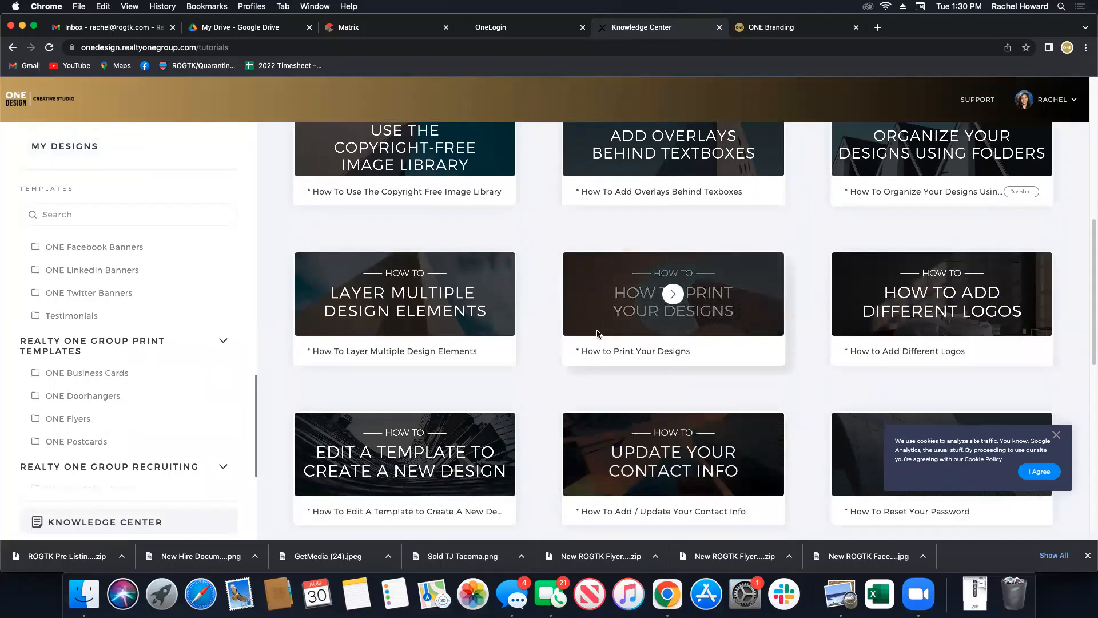
scroll(663, 343, "down", 2)
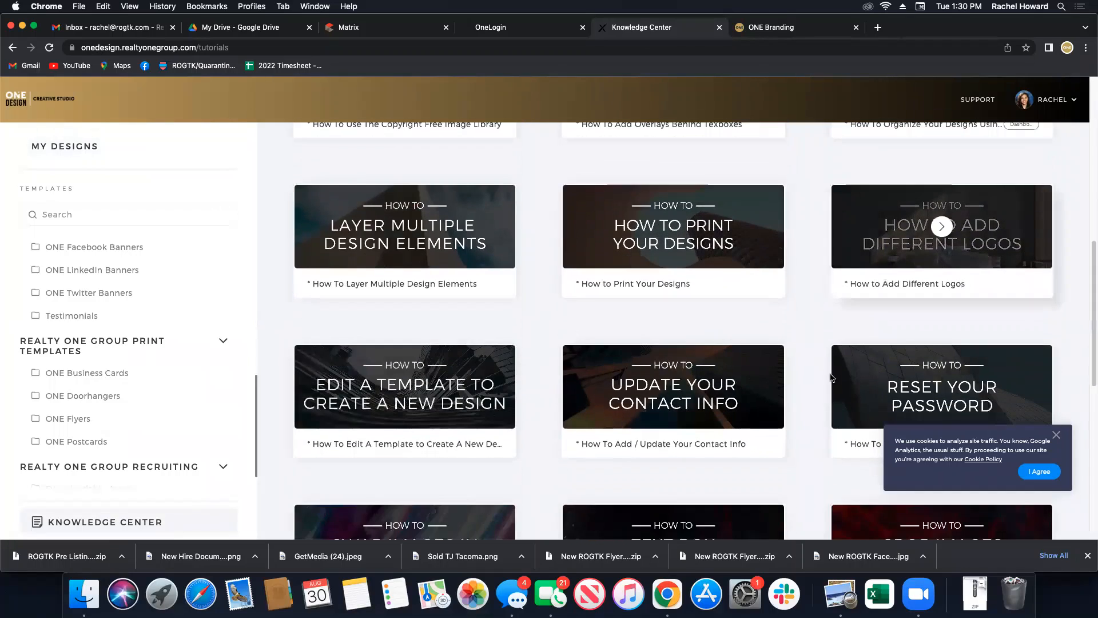
scroll(509, 497, "down", 4)
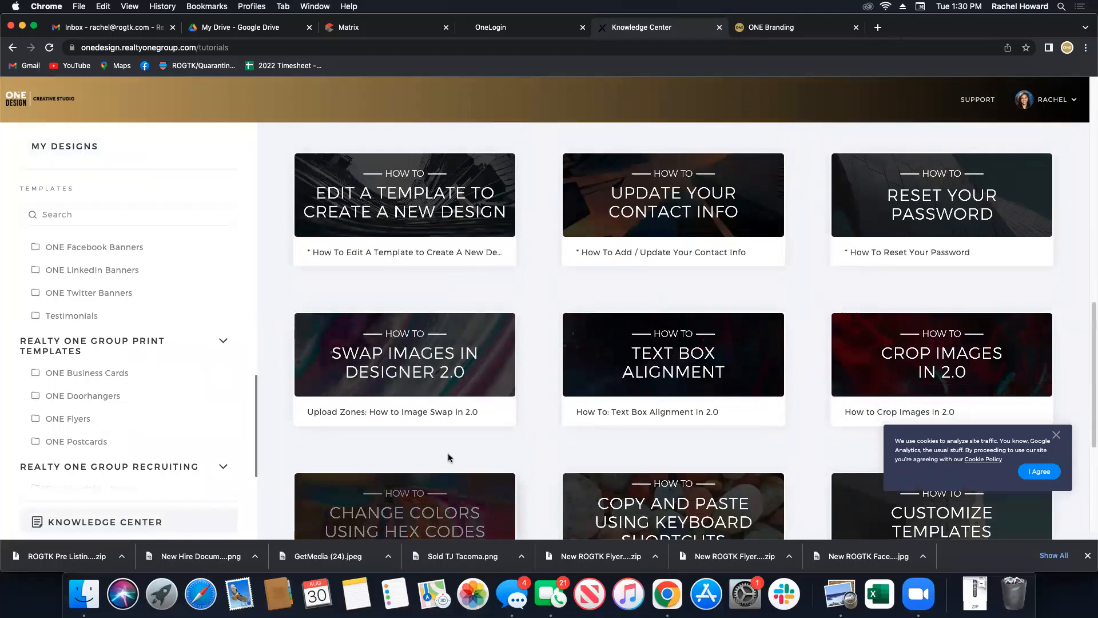
scroll(448, 457, "down", 6)
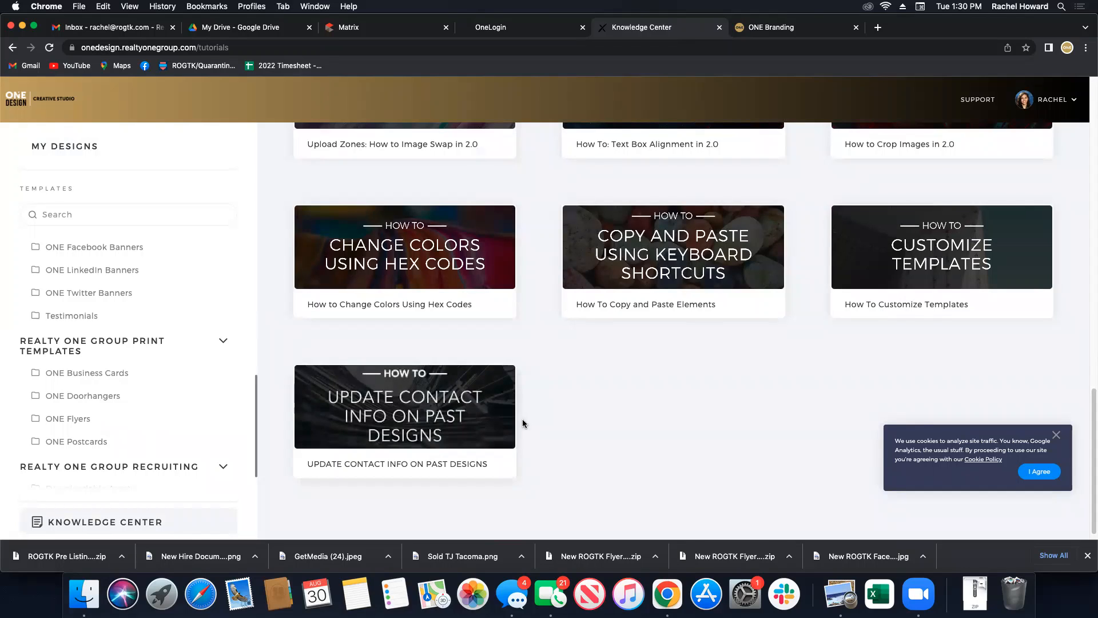
scroll(623, 322, "up", 13)
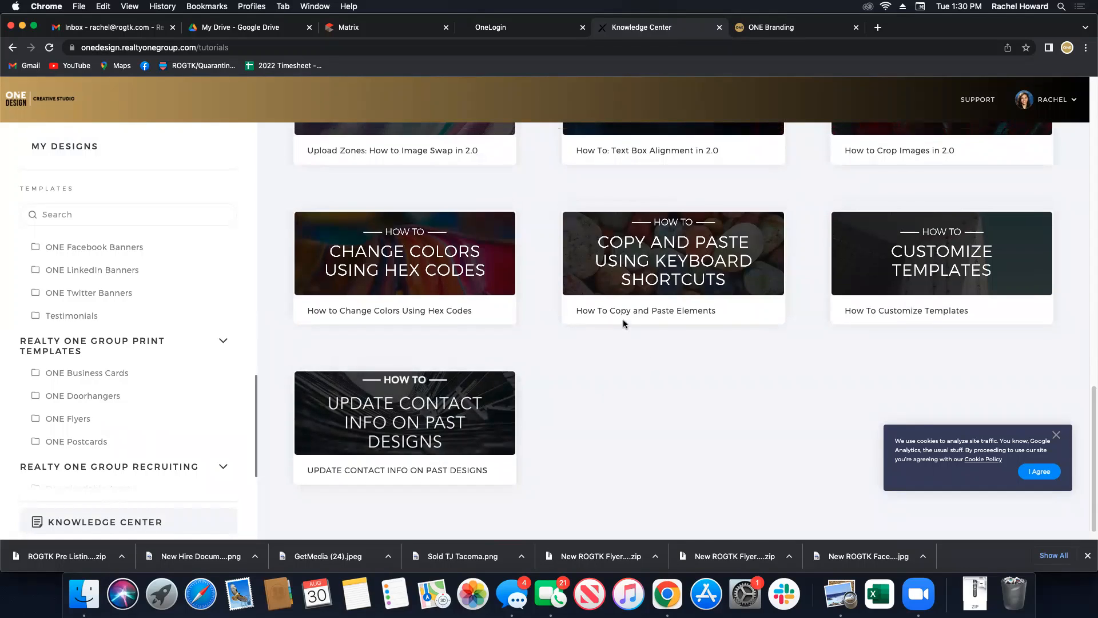
scroll(624, 324, "up", 8)
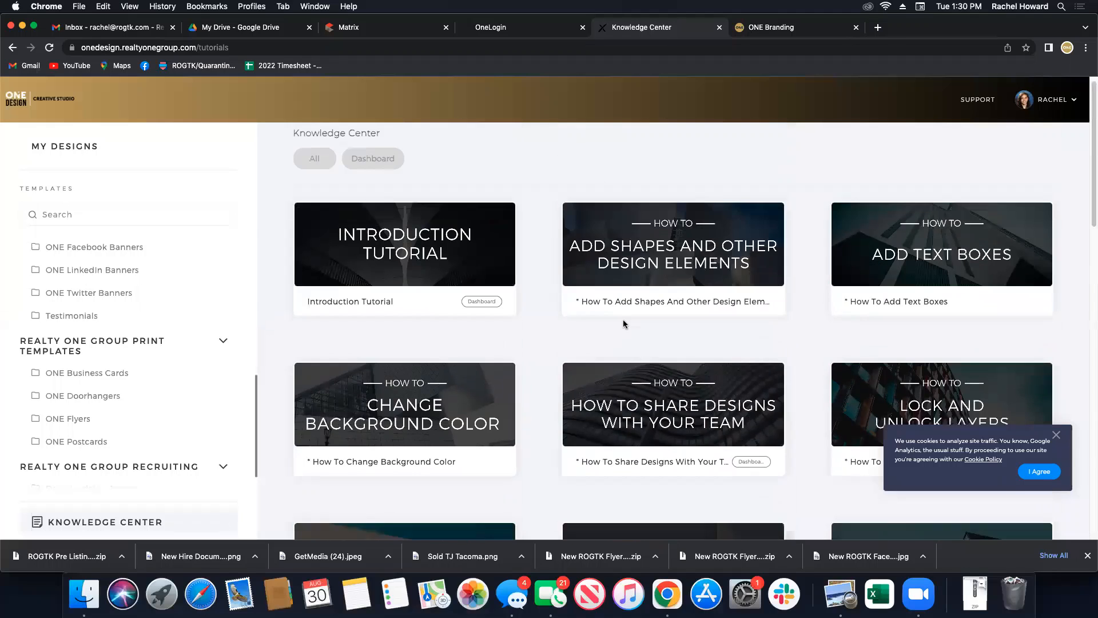